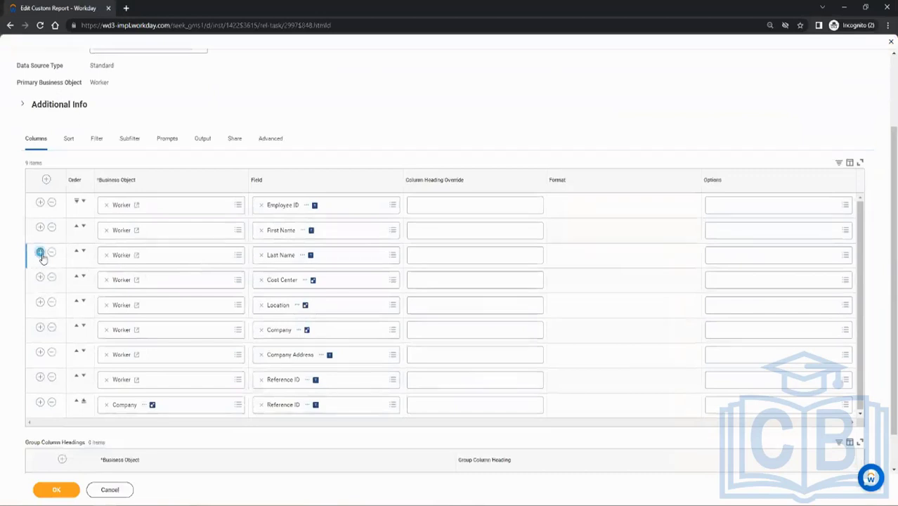
Add a Worker column with the field Active Status directly below the Last Name row.
left_click(41, 251)
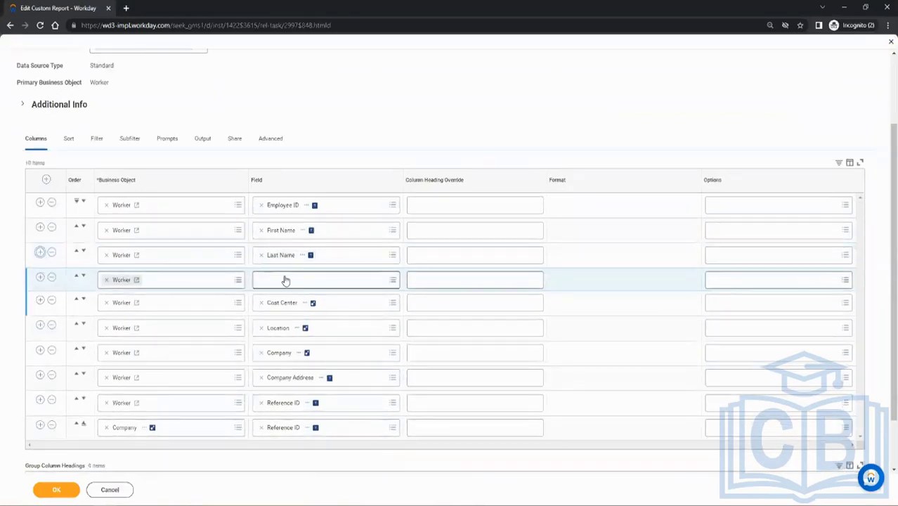
left_click(281, 278)
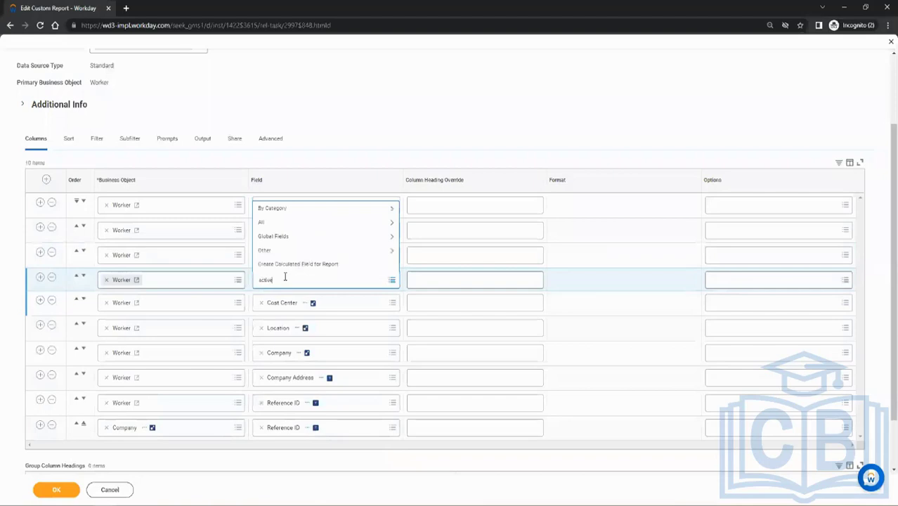
type("active")
key("Return")
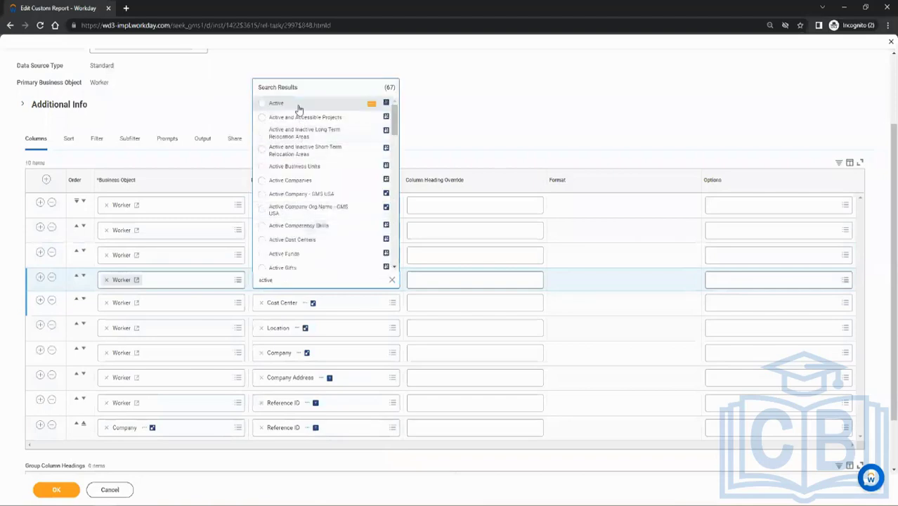
left_click(371, 105)
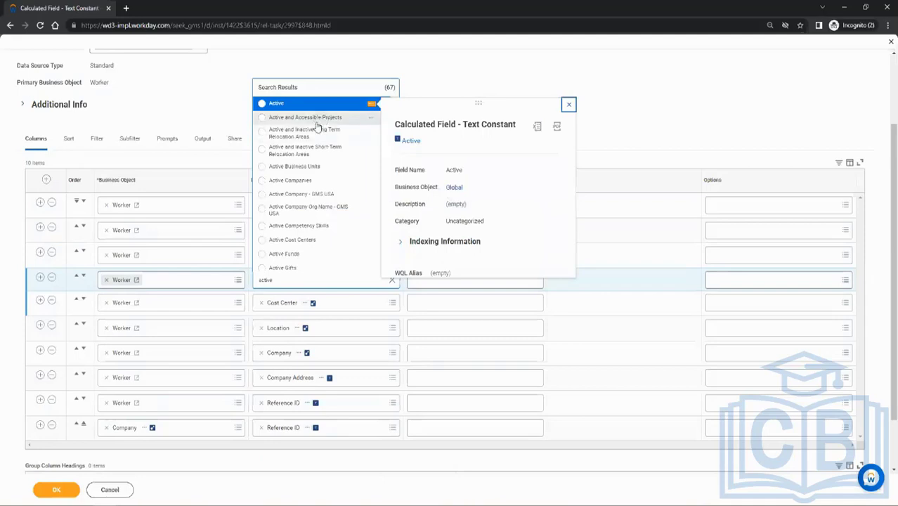
scroll(318, 176, "down", 8)
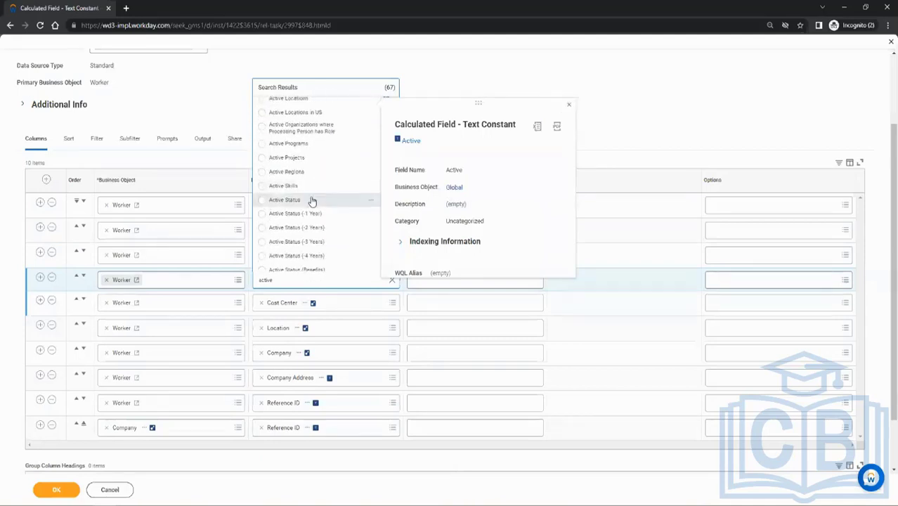
mouse_move(374, 202)
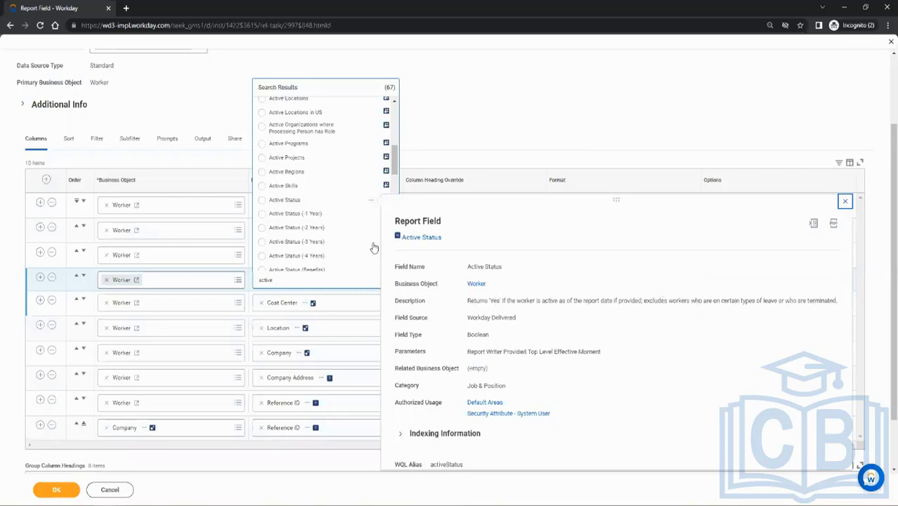
left_click(288, 200)
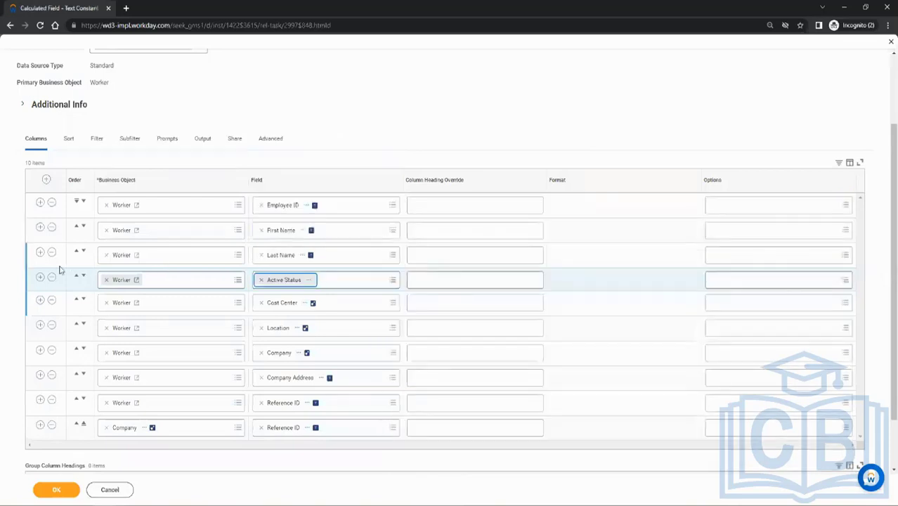
Add a Worker column with the field Is Active Employee directly below Active Status.
left_click(40, 277)
left_click(284, 304)
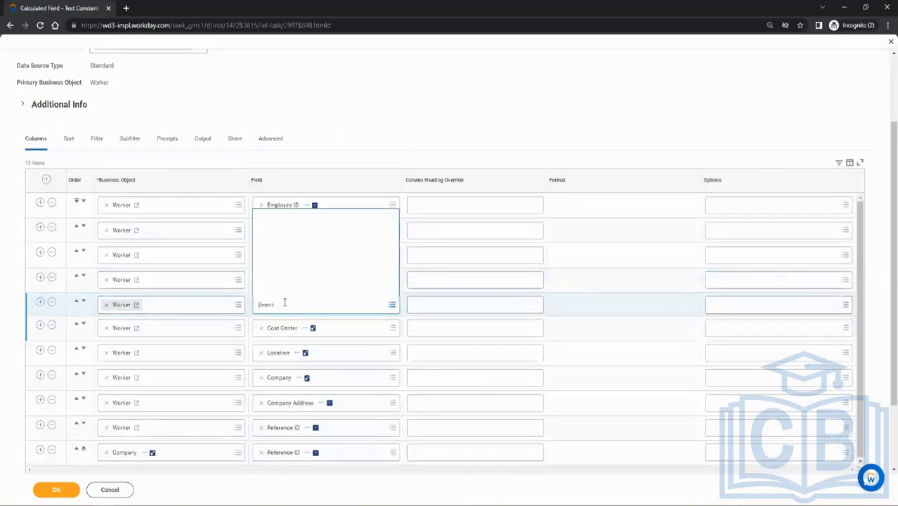
type("ma")
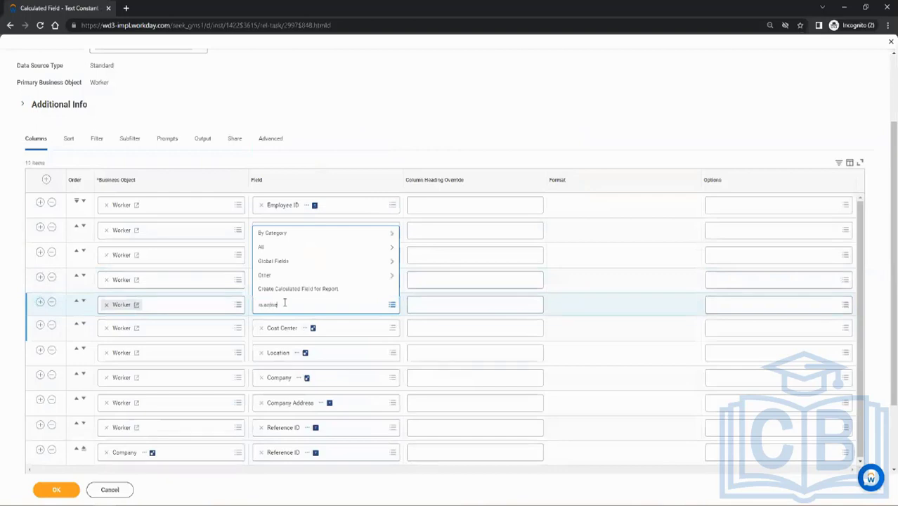
key("Return")
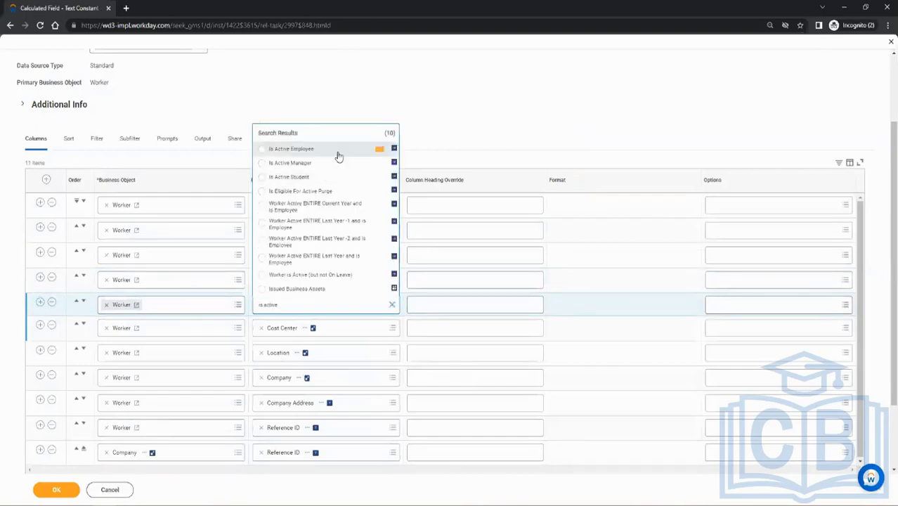
left_click(381, 152)
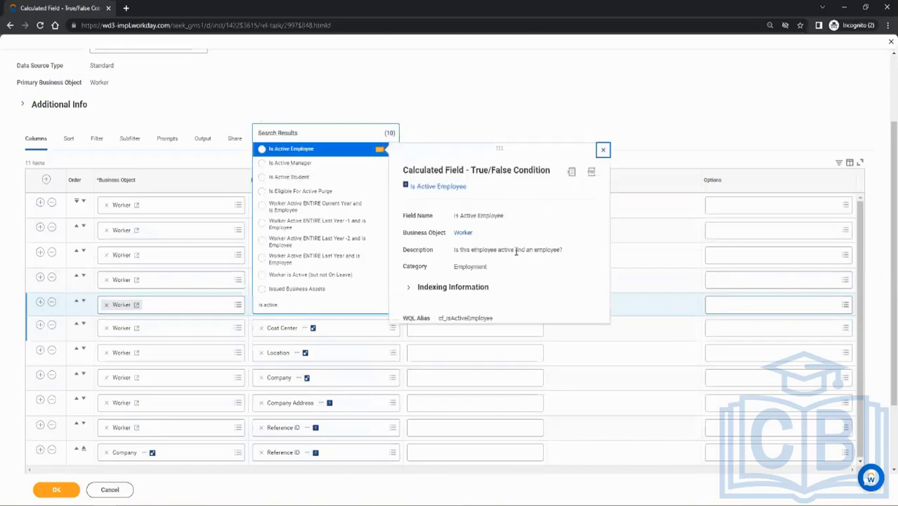
left_click(381, 149)
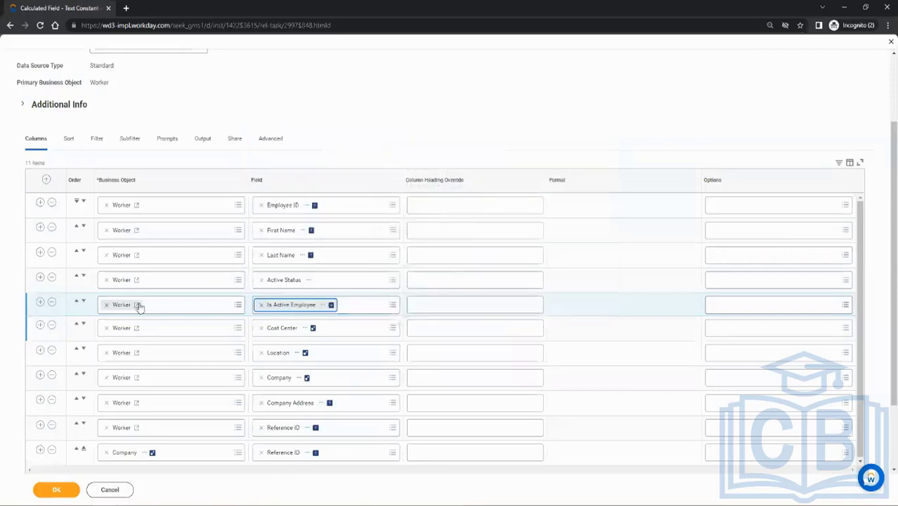
Add a Worker column with the field Worker Status directly below Is Active Employee.
left_click(43, 302)
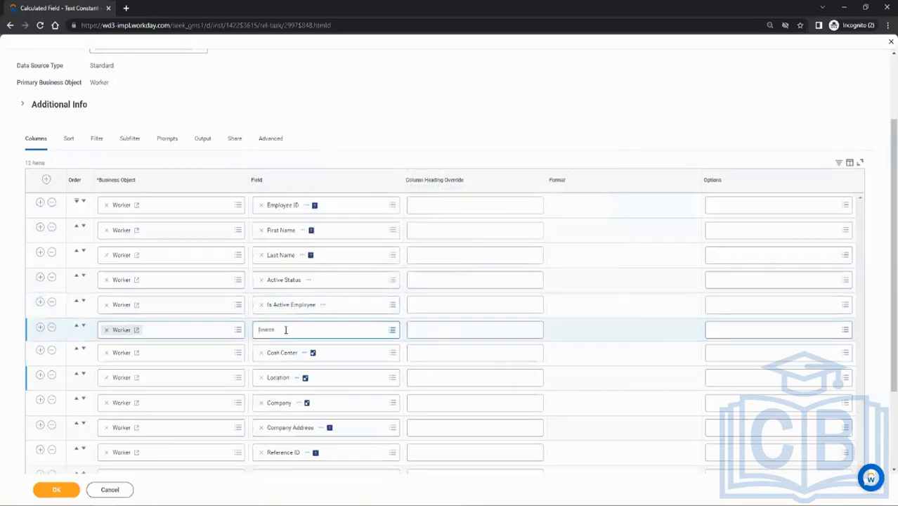
left_click(286, 329)
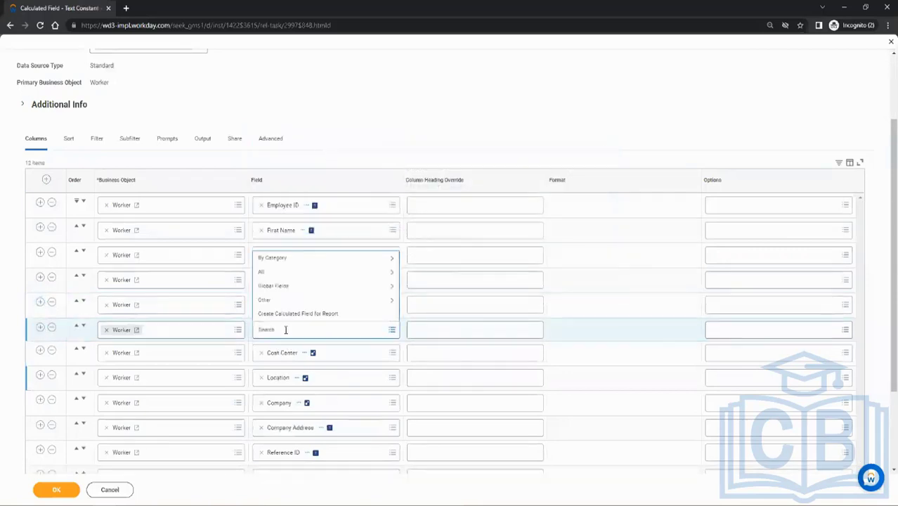
type("employee i")
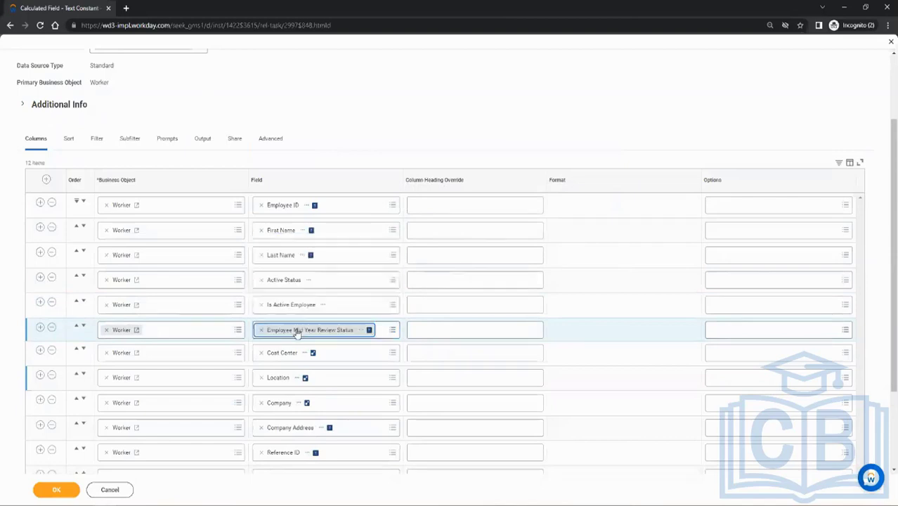
left_click(261, 330)
left_click(261, 328)
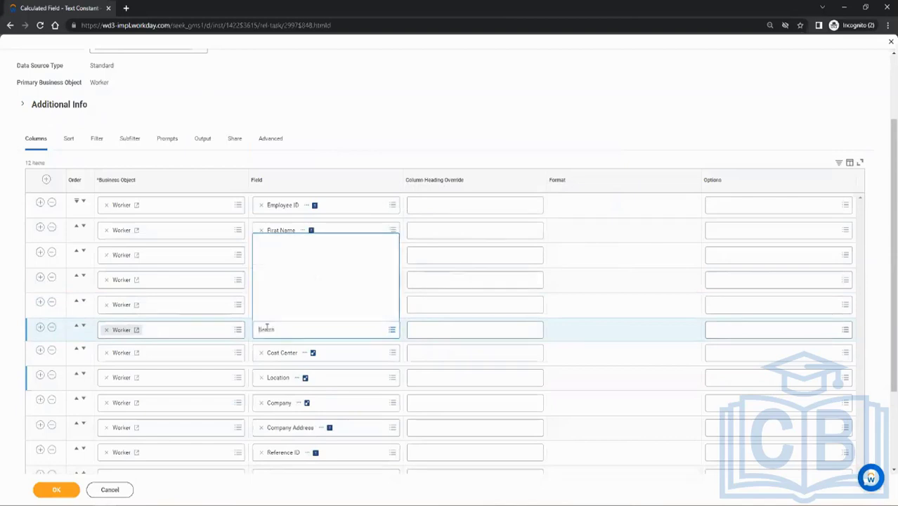
type("alary amo")
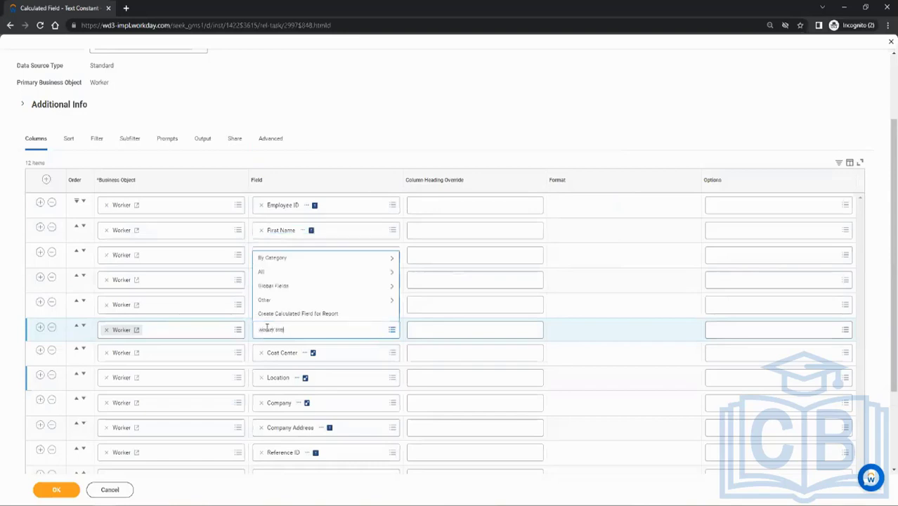
key("Return")
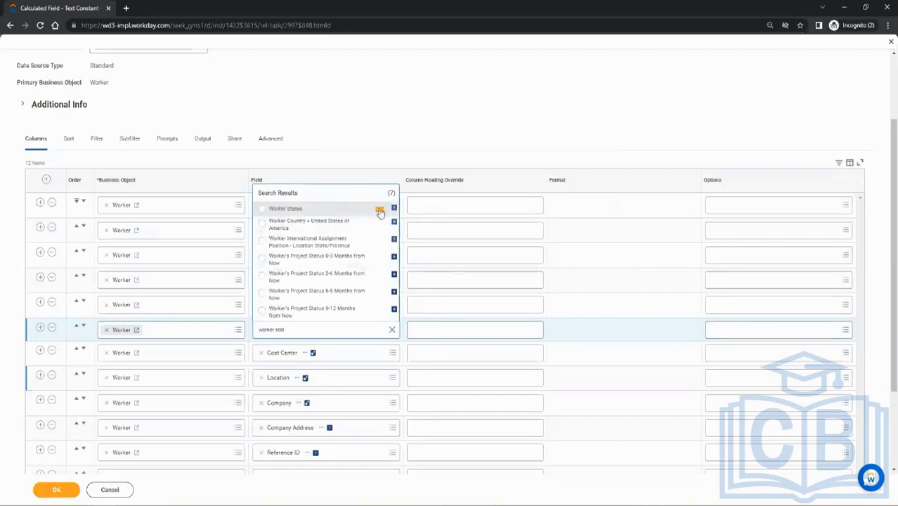
left_click(380, 211)
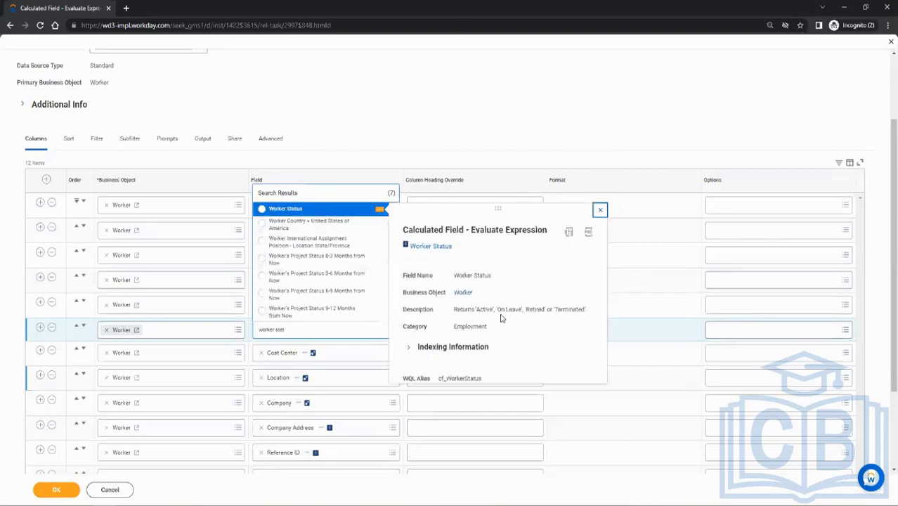
left_click(295, 208)
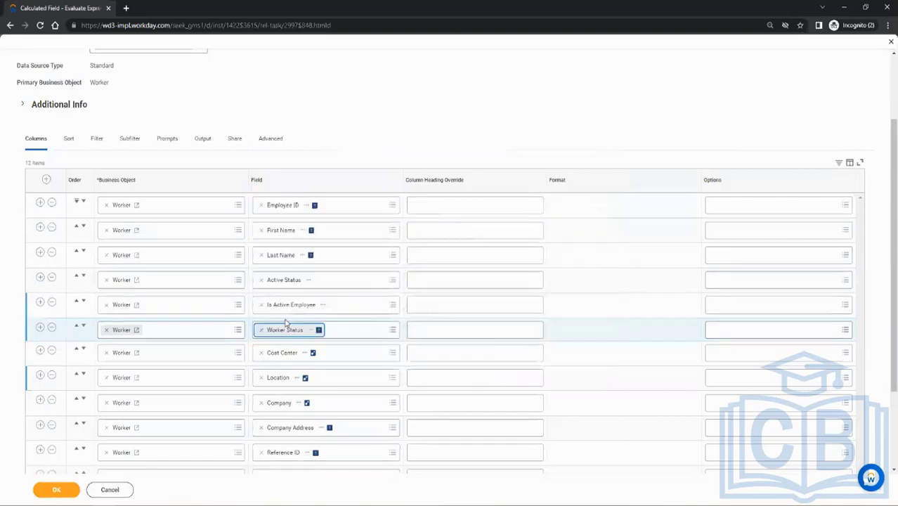
Find the worker's termination fields and add a column with the field Terminated directly below Worker Status.
left_click(40, 328)
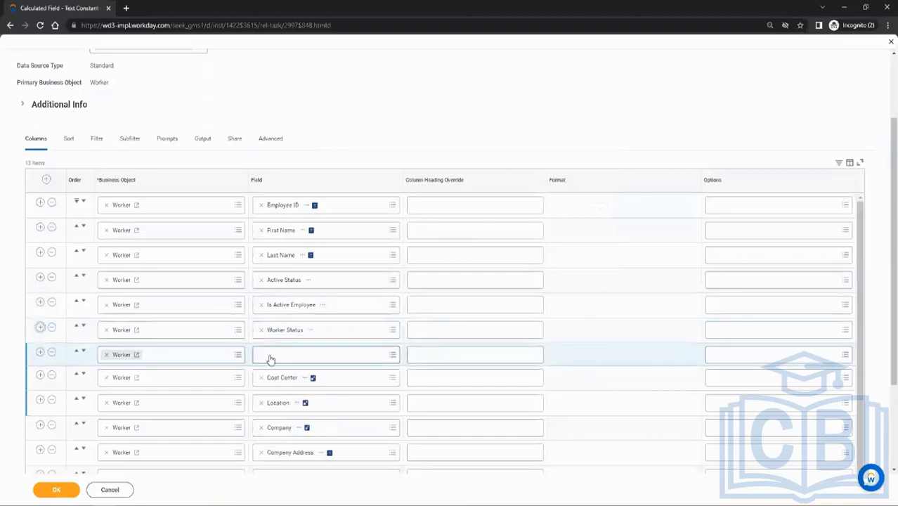
left_click(270, 355)
type("t")
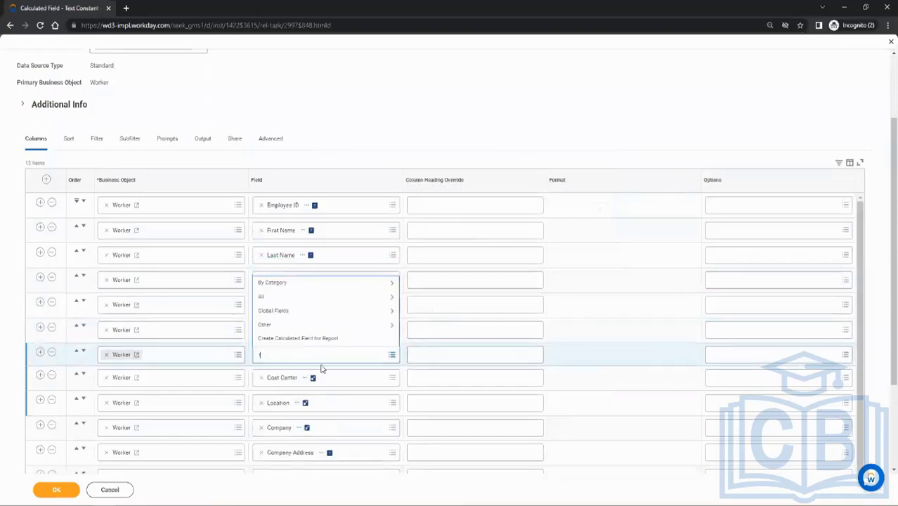
type("erminate")
key("Return")
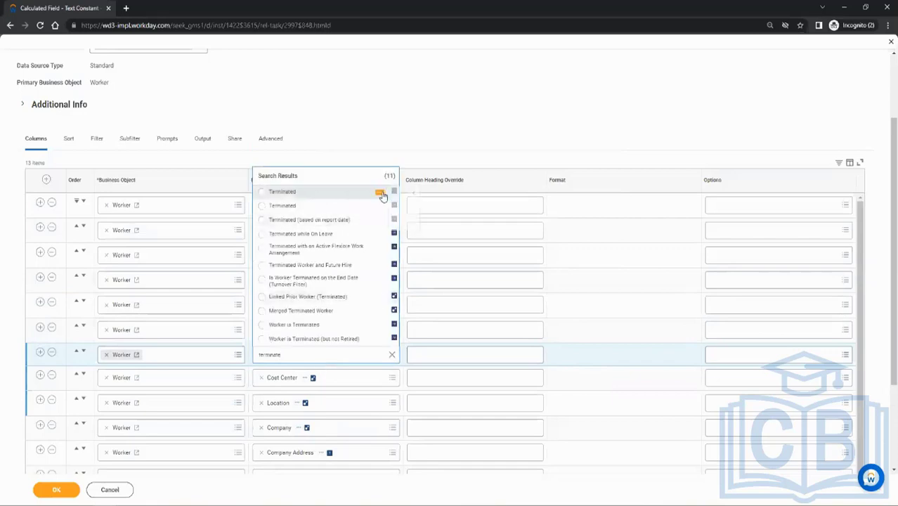
mouse_move(382, 196)
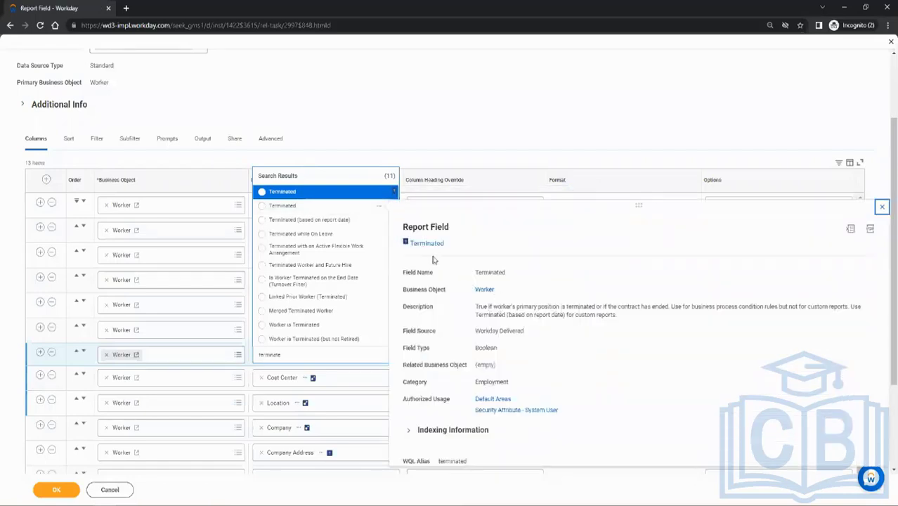
left_click(331, 209)
Save and run the report, and examine the Active Status, Is Active Employee, Worker Status and Terminated columns.
left_click(59, 490)
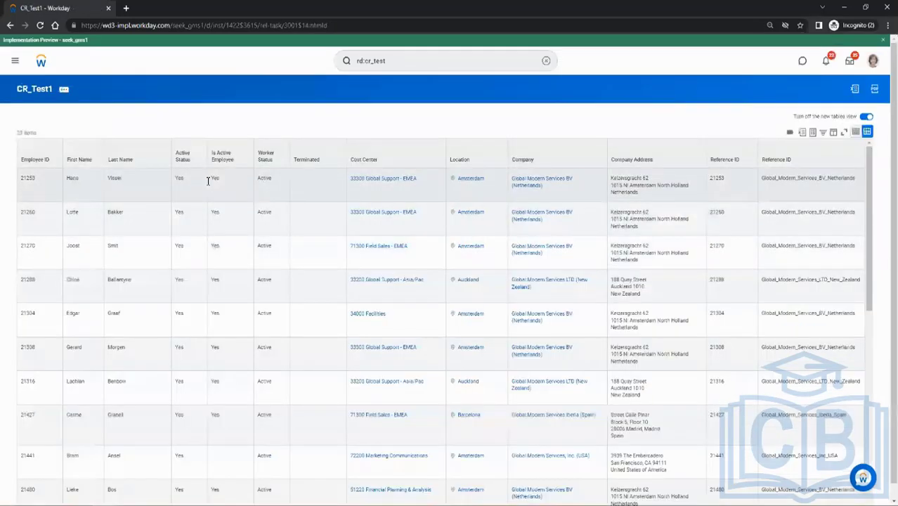
double_click(181, 178)
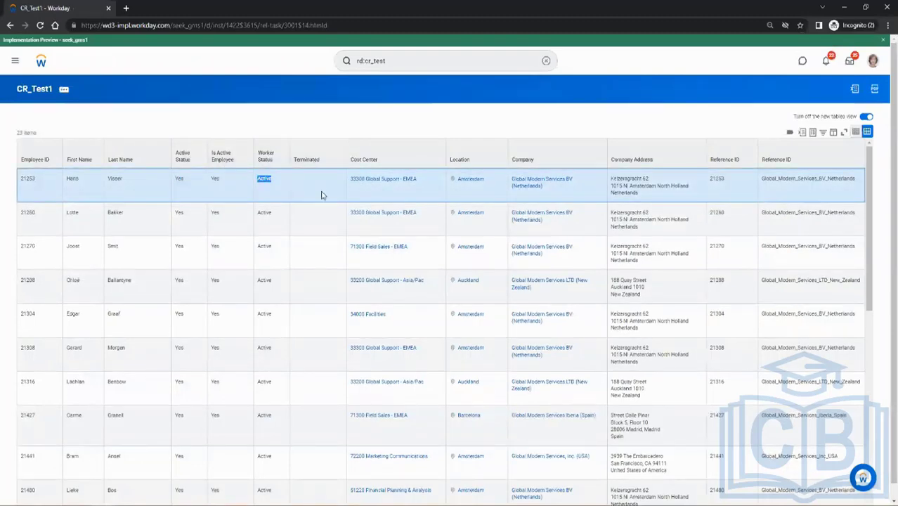
scroll(323, 207, "down", 10)
scroll(323, 210, "up", 10)
mouse_move(126, 125)
Reopen the CR_Test1 report for editing and delete the Location condition from its instance filter.
left_click(165, 125)
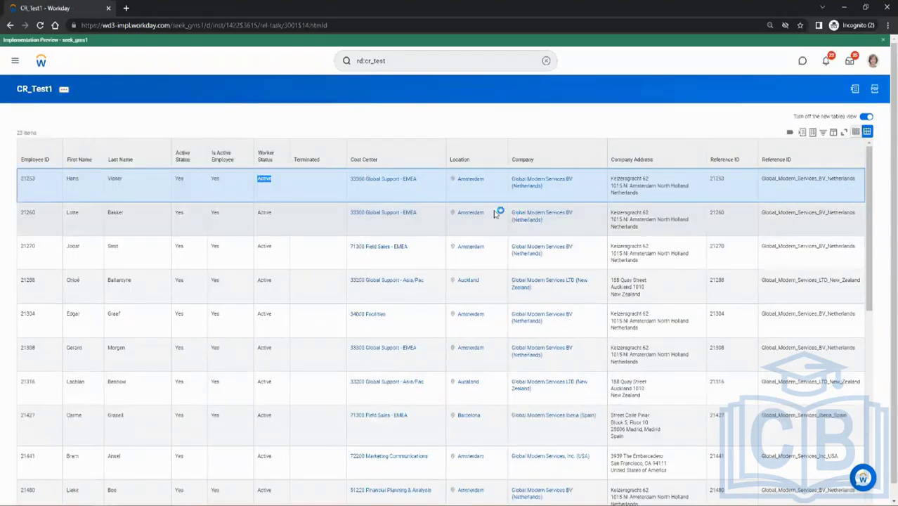
scroll(268, 222, "down", 2)
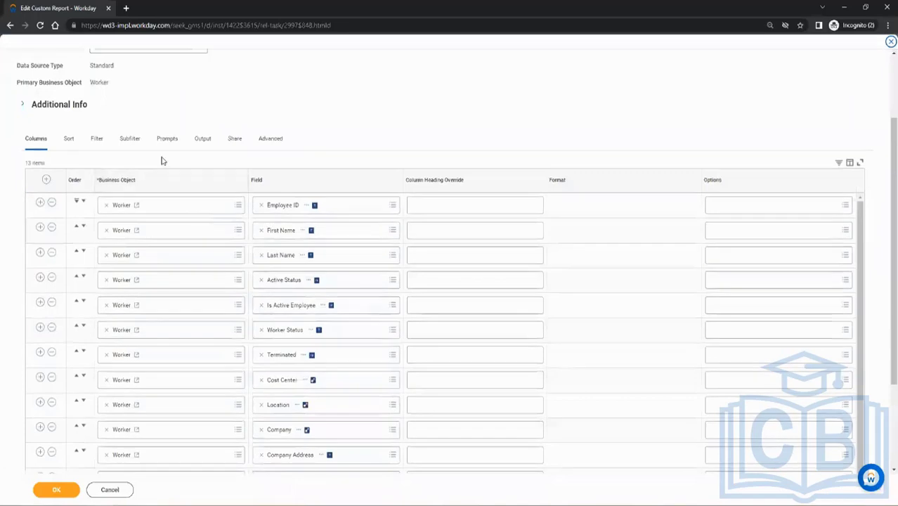
left_click(133, 142)
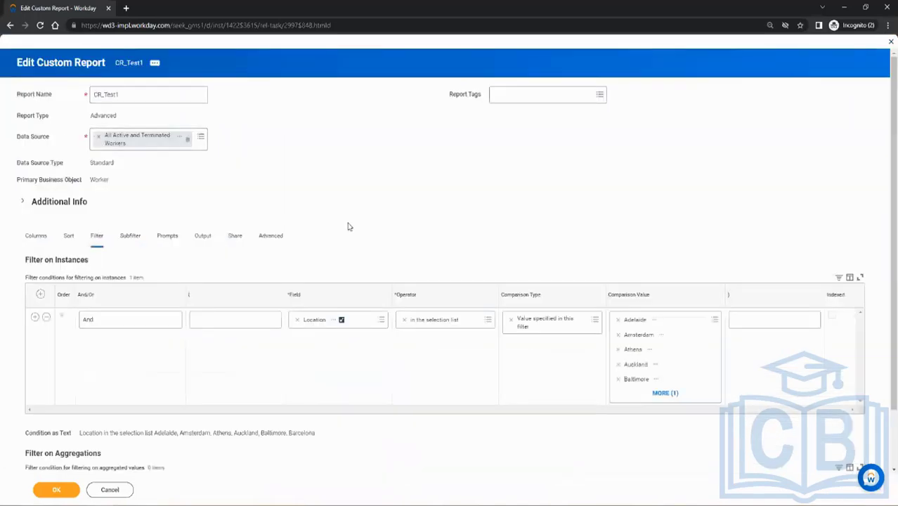
scroll(463, 347, "down", 1)
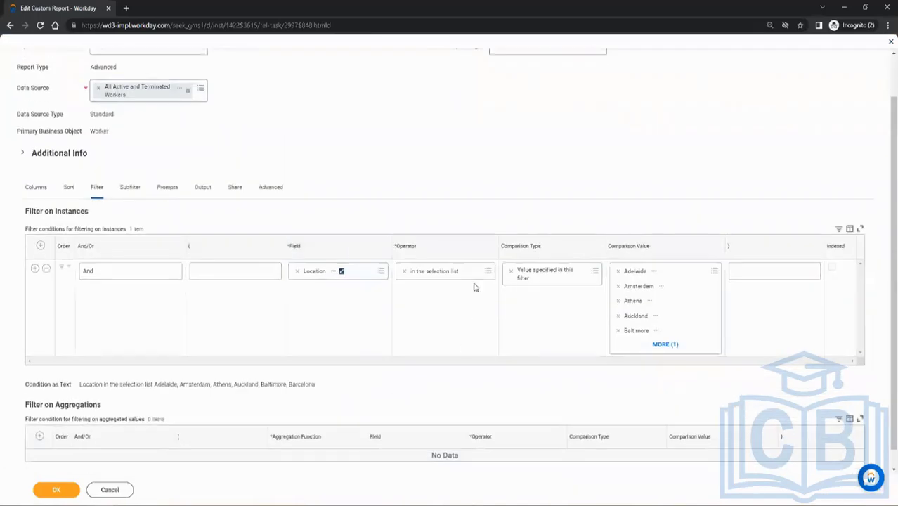
left_click(665, 344)
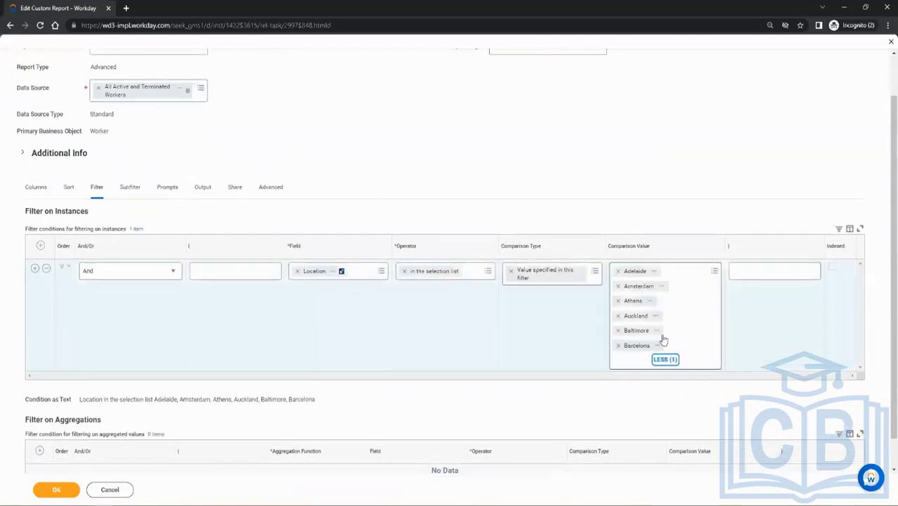
left_click(618, 272)
left_click(617, 272)
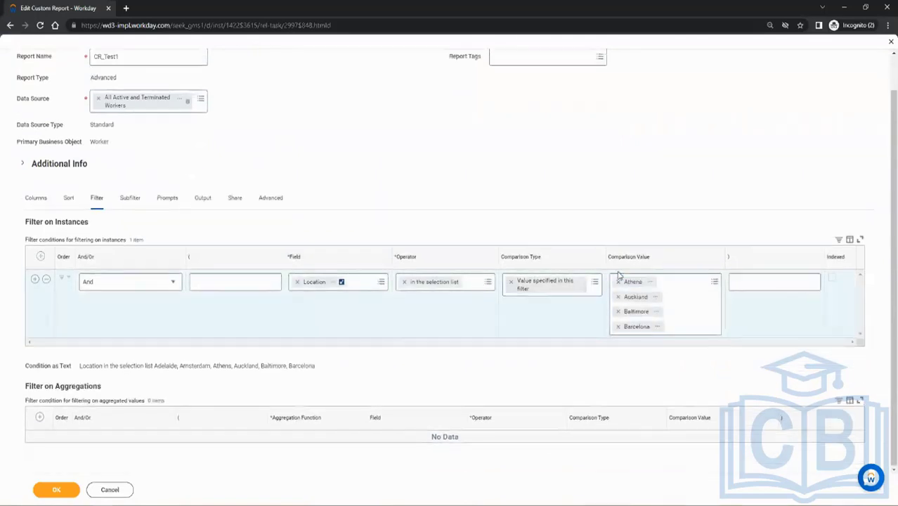
left_click(46, 279)
Add an instance filter condition with the field Termination Date and the operator is not blank.
left_click(40, 295)
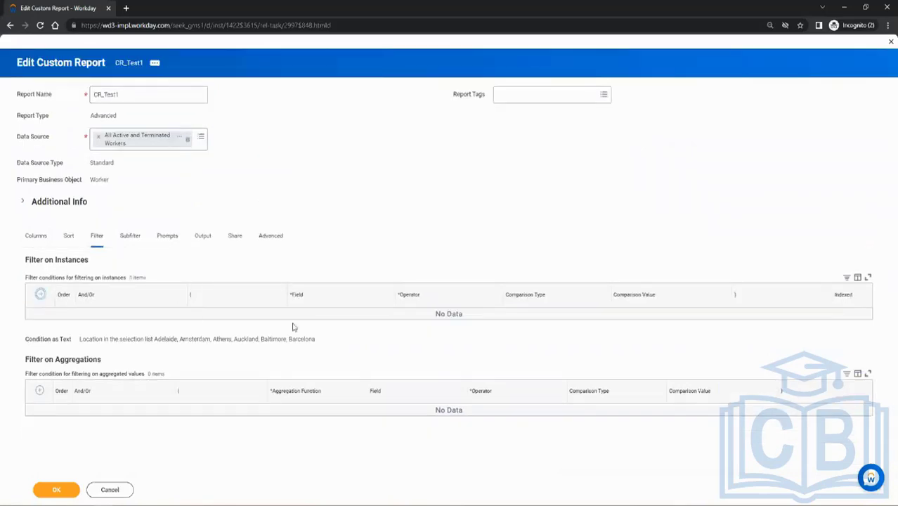
left_click(309, 320)
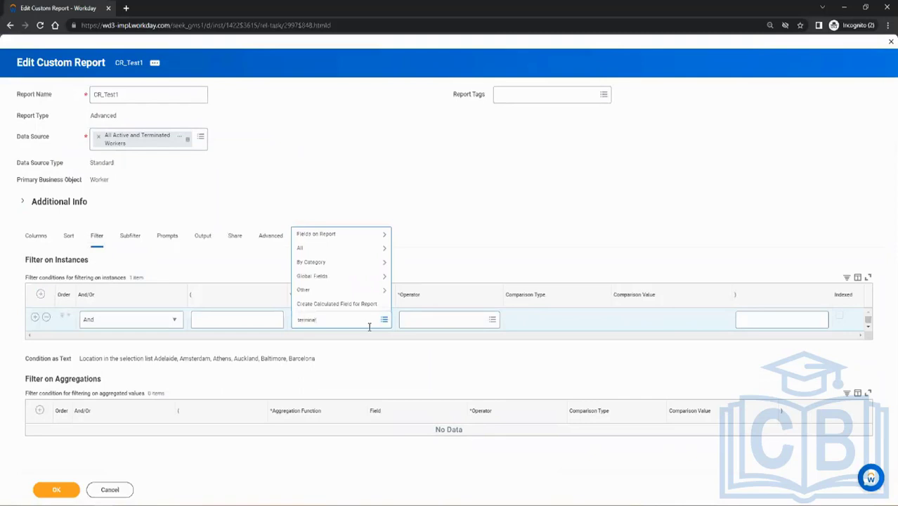
key("Return")
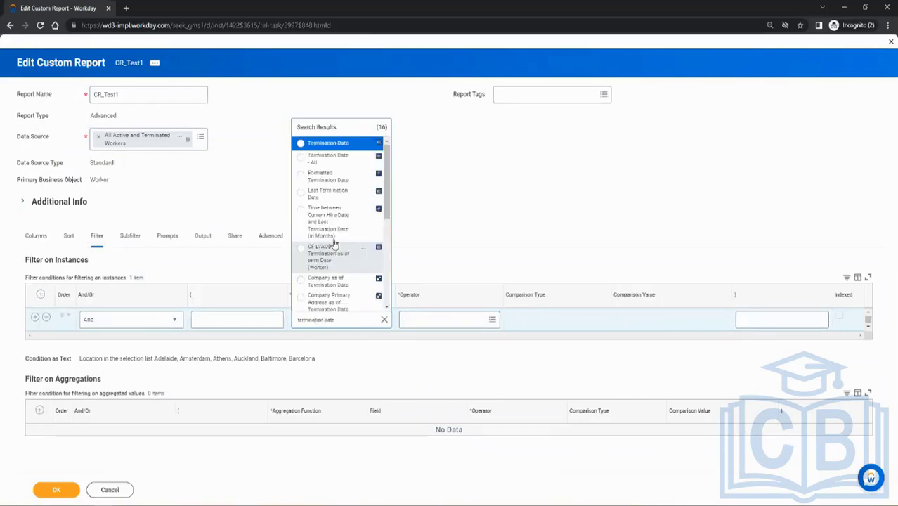
left_click(337, 147)
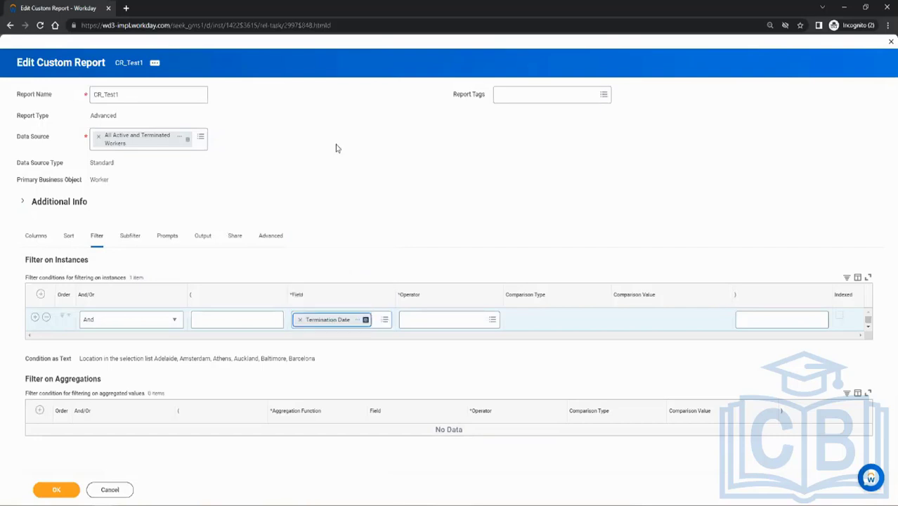
left_click(438, 317)
left_click(436, 291)
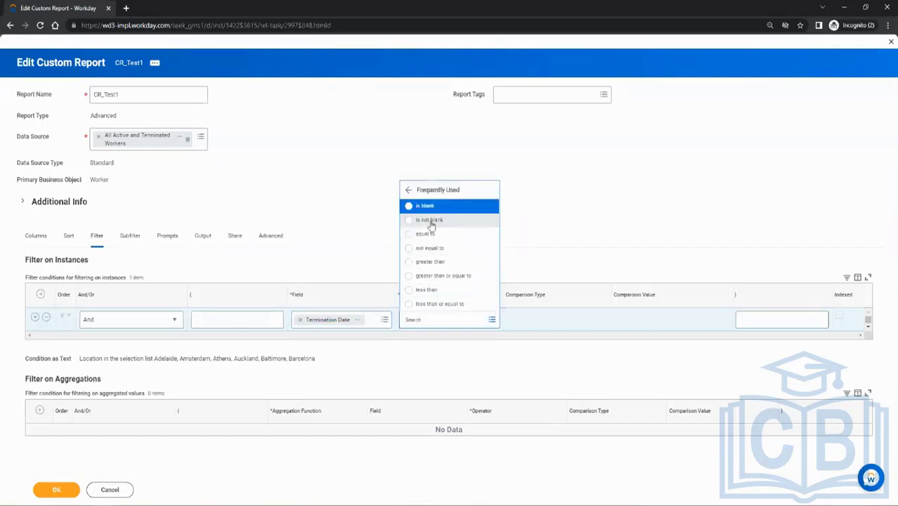
left_click(430, 220)
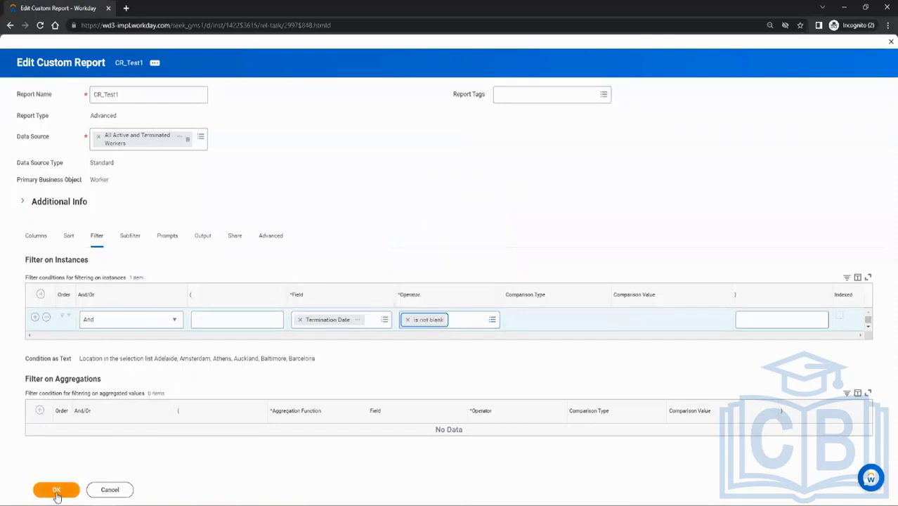
Save and run the report, and examine the Worker Status values of the listed workers.
left_click(57, 491)
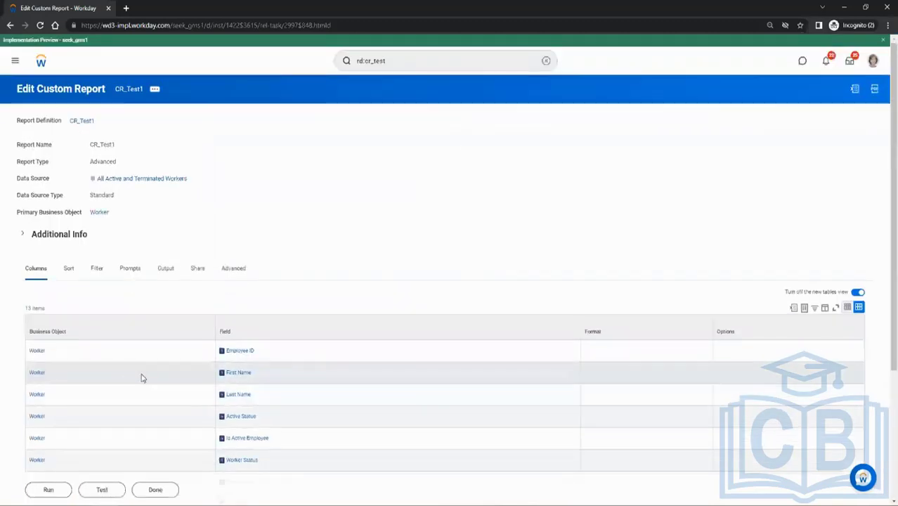
left_click(40, 495)
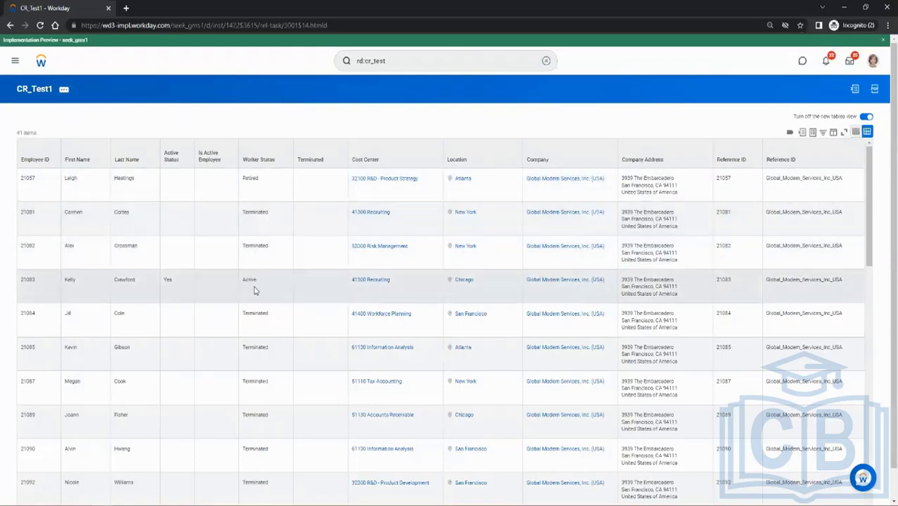
scroll(270, 405, "down", 10)
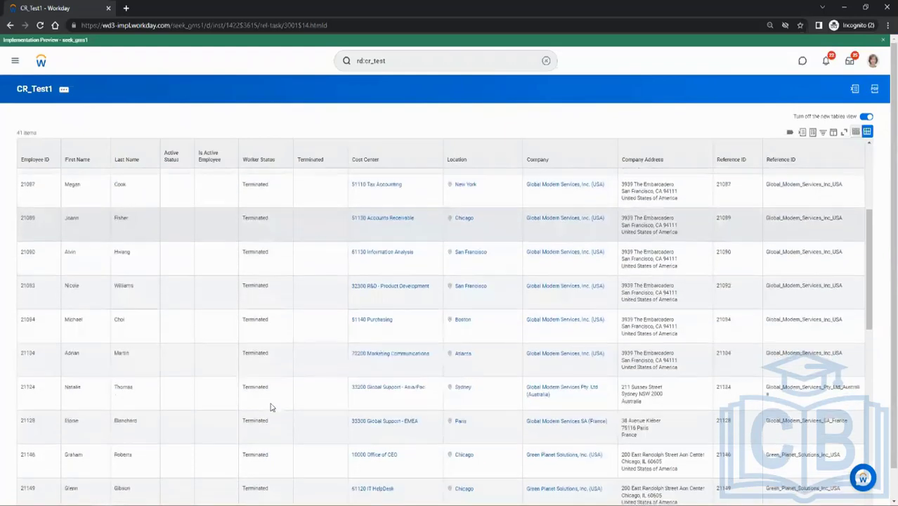
scroll(247, 356, "up", 10)
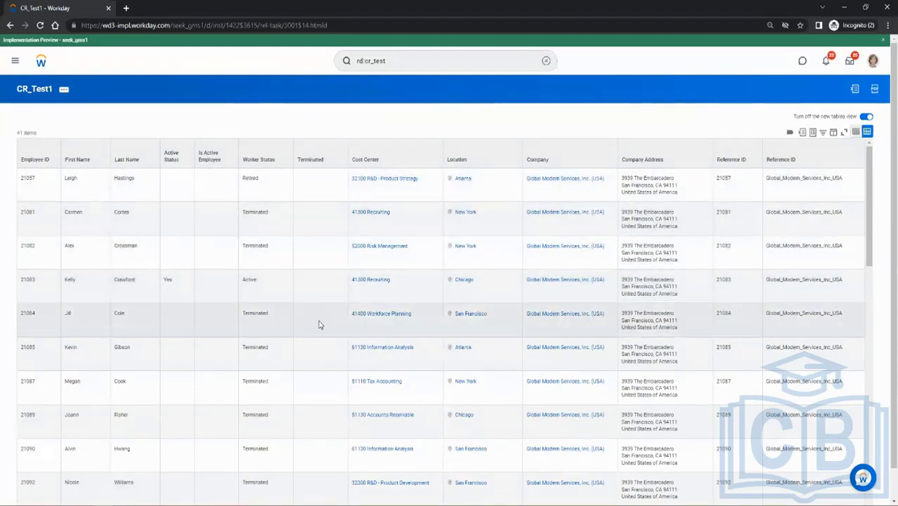
Reopen the CR_Test1 report for editing and read the description of the Termination Date field in its instance filter.
left_click(64, 89)
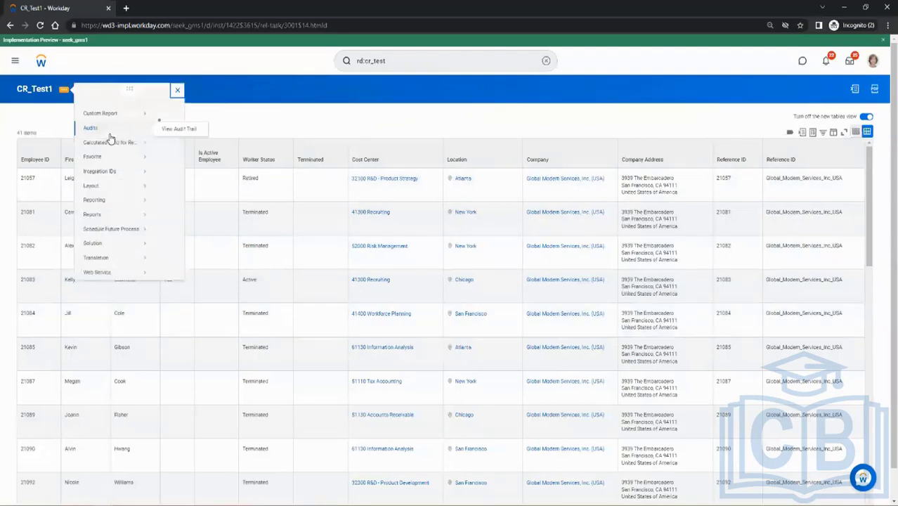
mouse_move(119, 123)
left_click(166, 124)
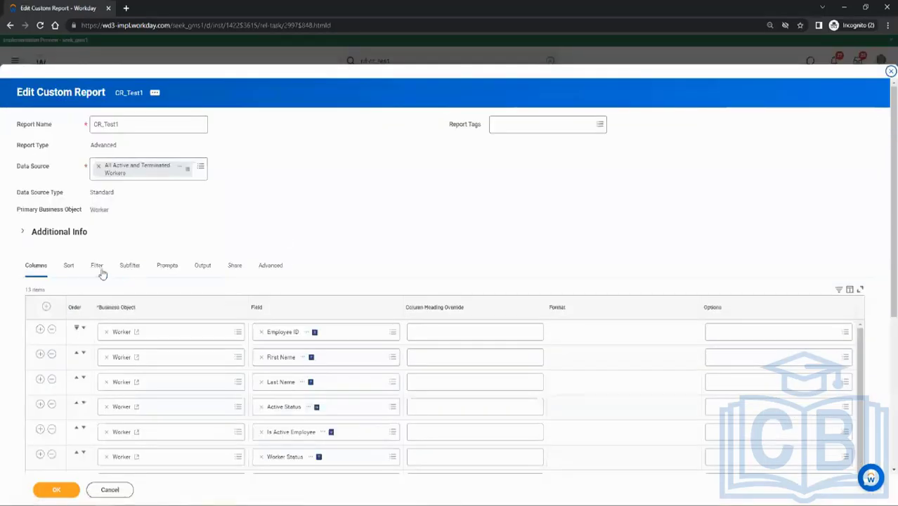
left_click(97, 272)
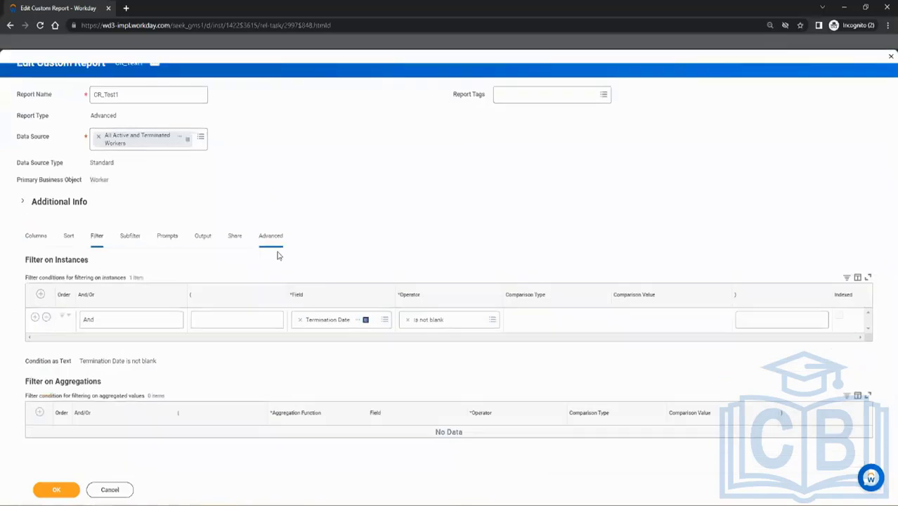
left_click(360, 320)
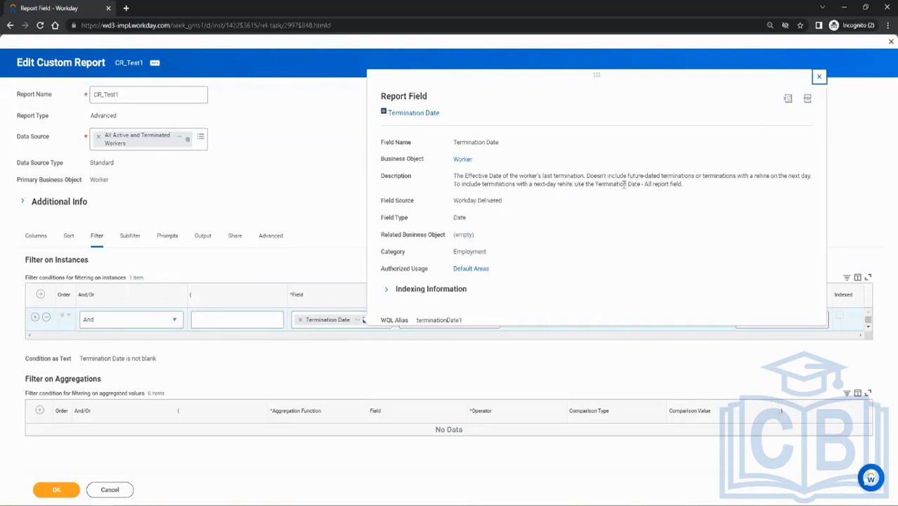
left_click_drag(681, 183, 596, 183)
left_click(597, 197)
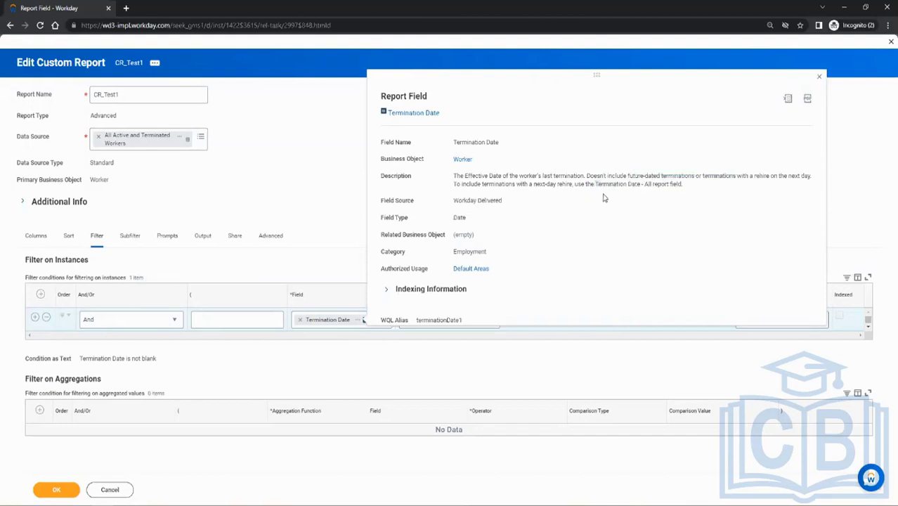
left_click(291, 237)
Try to filter on the Worker Status field instead of Termination Date, using the operator equal to, and review the available operators.
left_click(302, 322)
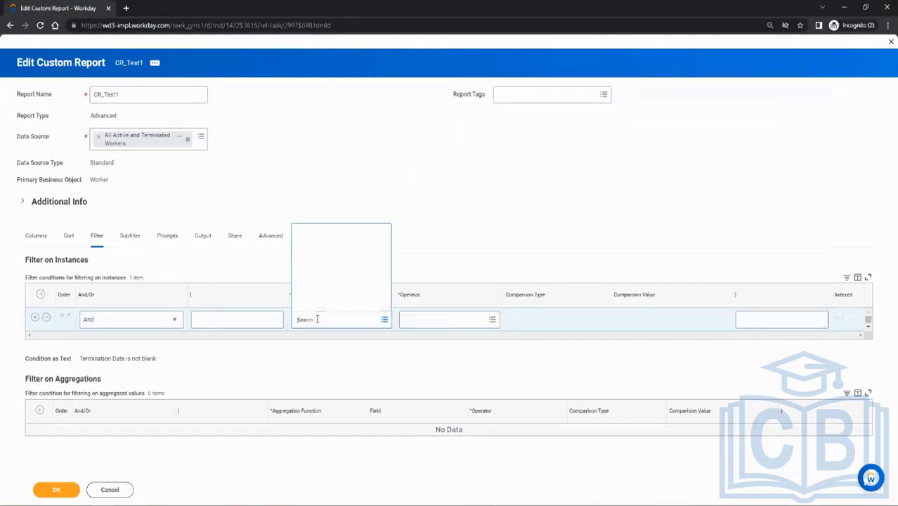
type("terminate")
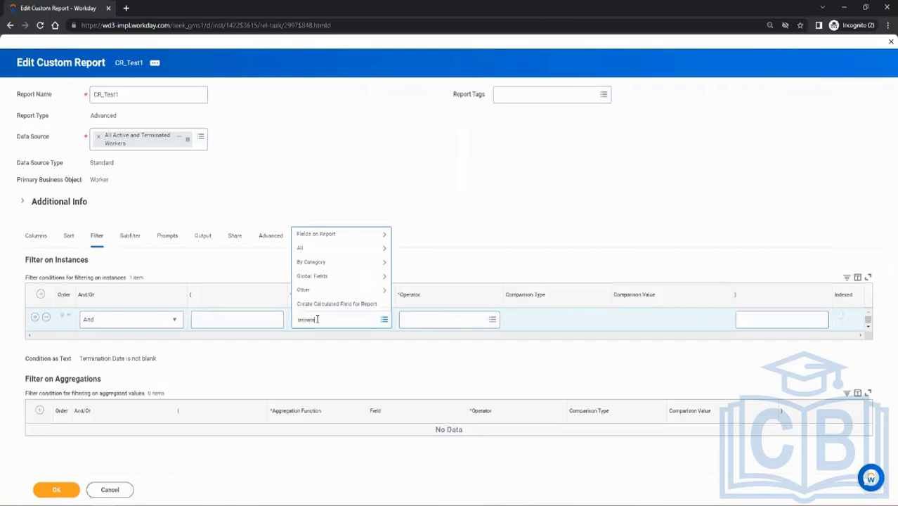
key("Return")
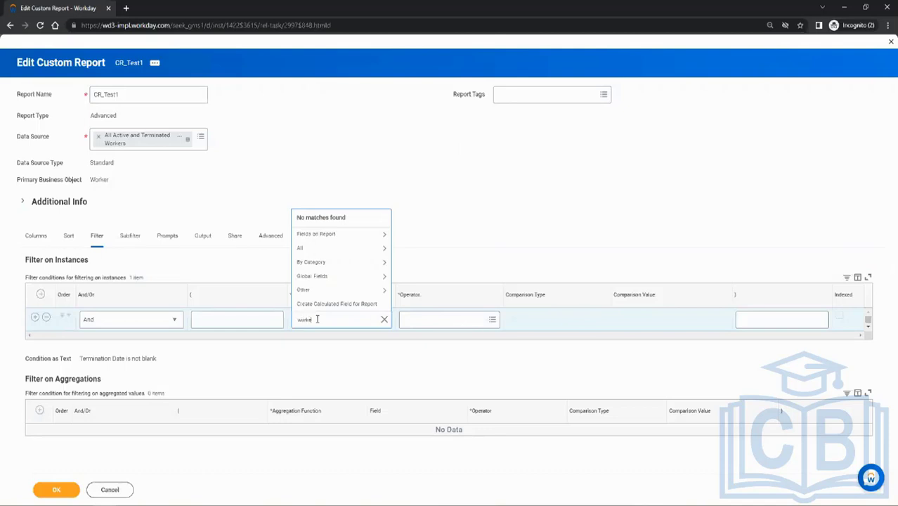
type("worker type")
key("Return")
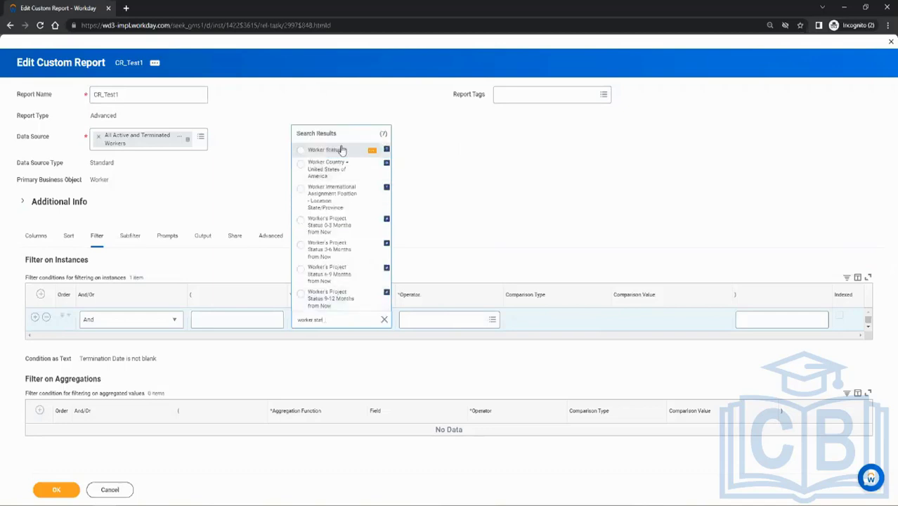
left_click(340, 149)
left_click(453, 320)
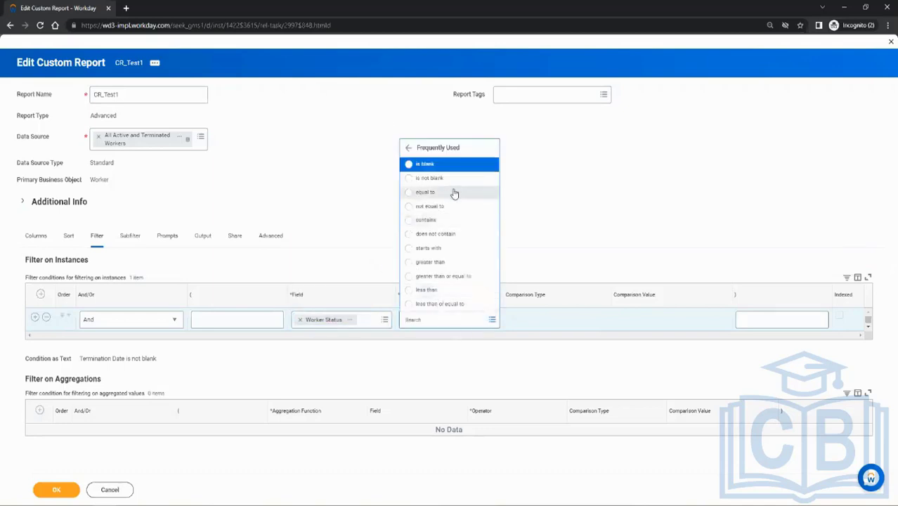
left_click(431, 194)
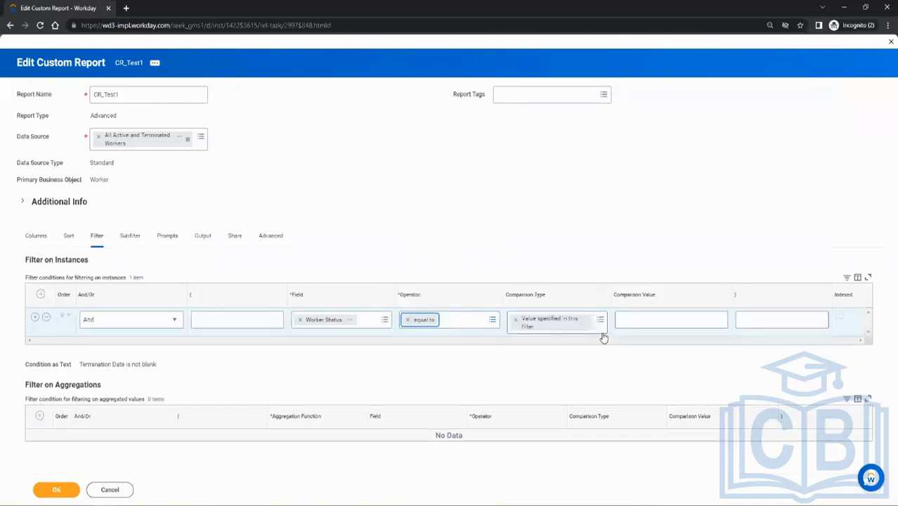
left_click(632, 322)
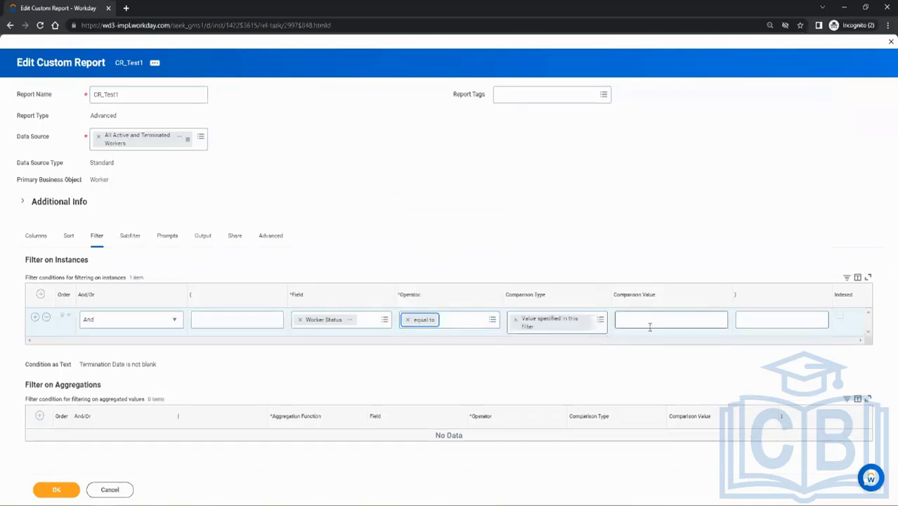
left_click(407, 320)
left_click(443, 320)
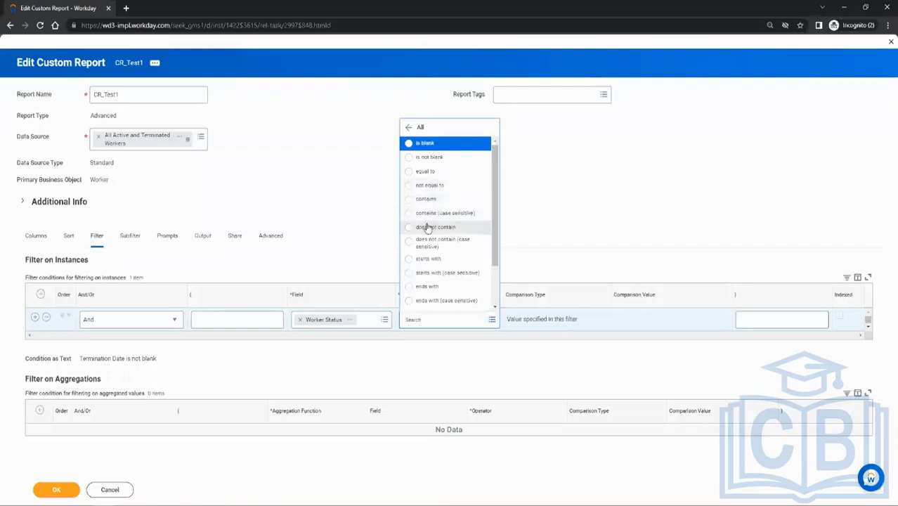
Change the instance filter condition to the field Active Status with the operator equal to.
left_click(300, 321)
left_click(308, 320)
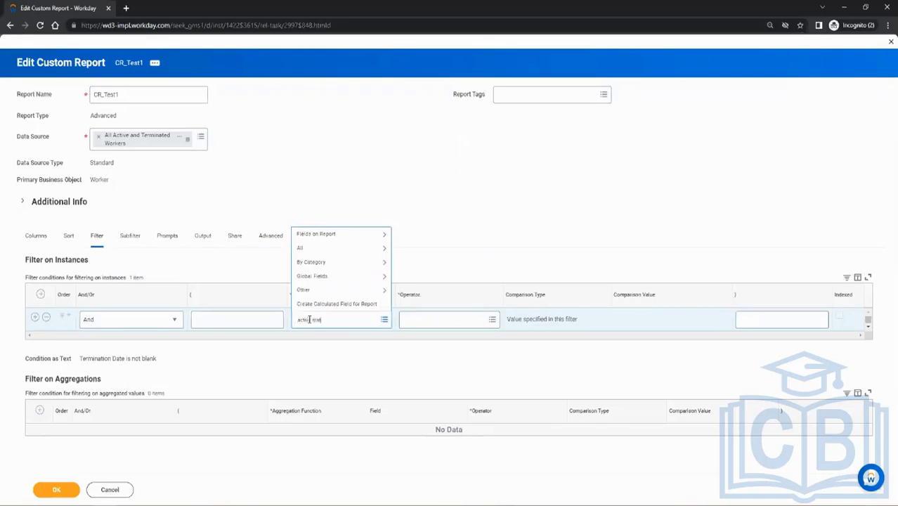
key("Return")
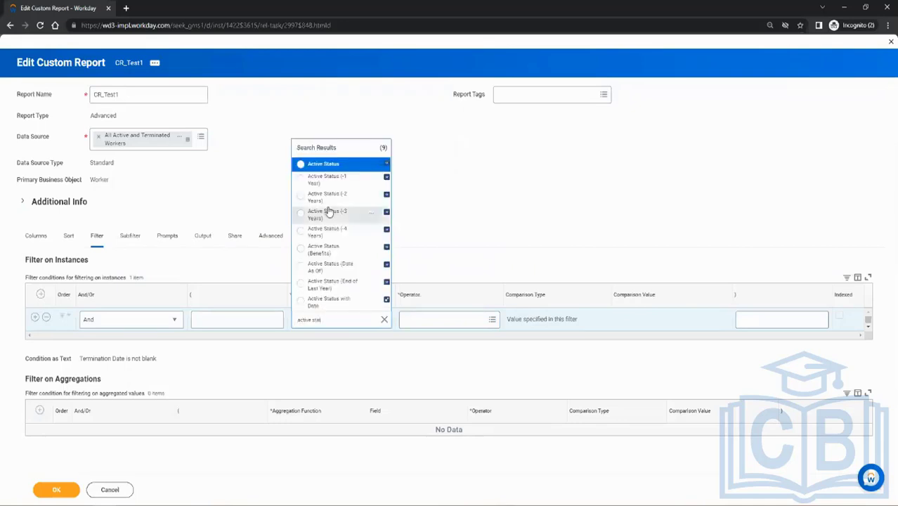
left_click(330, 164)
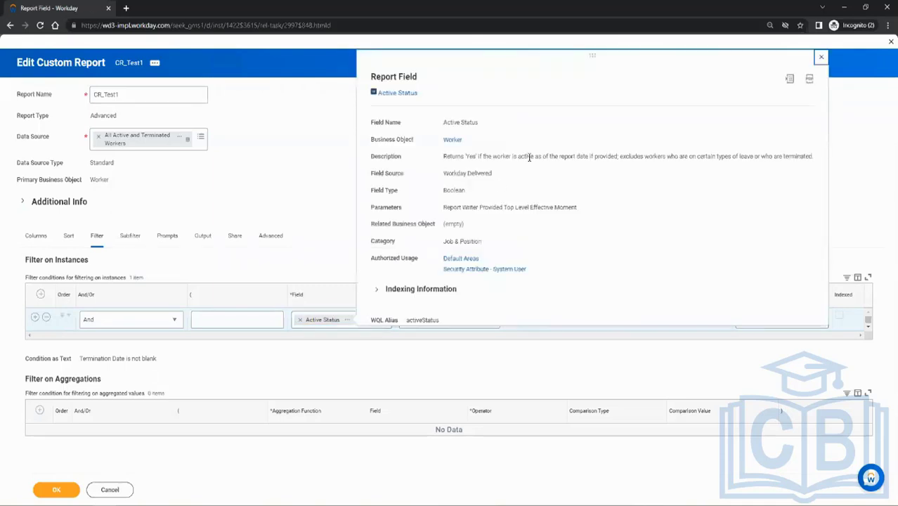
left_click(453, 319)
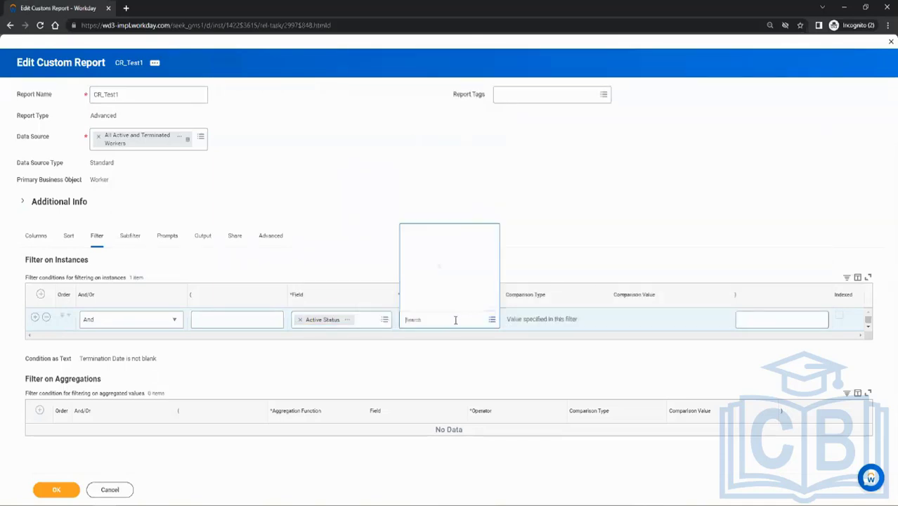
left_click(455, 292)
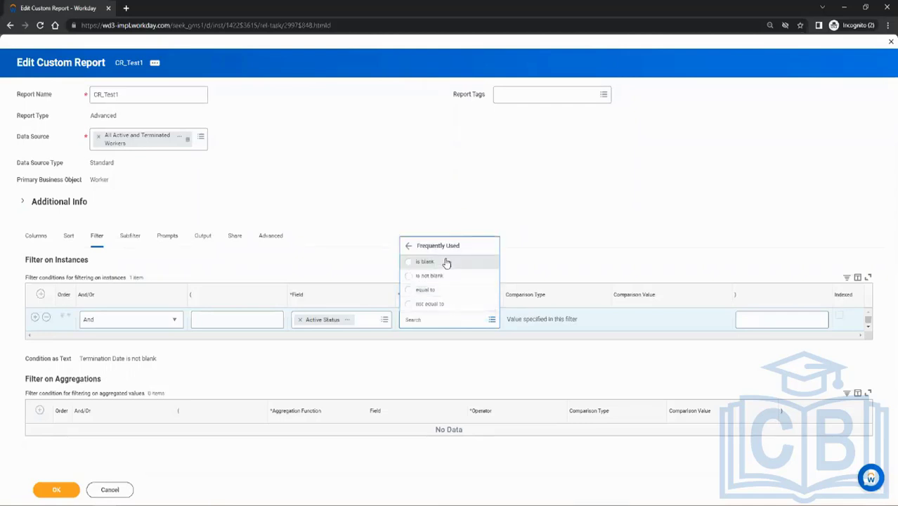
left_click(427, 289)
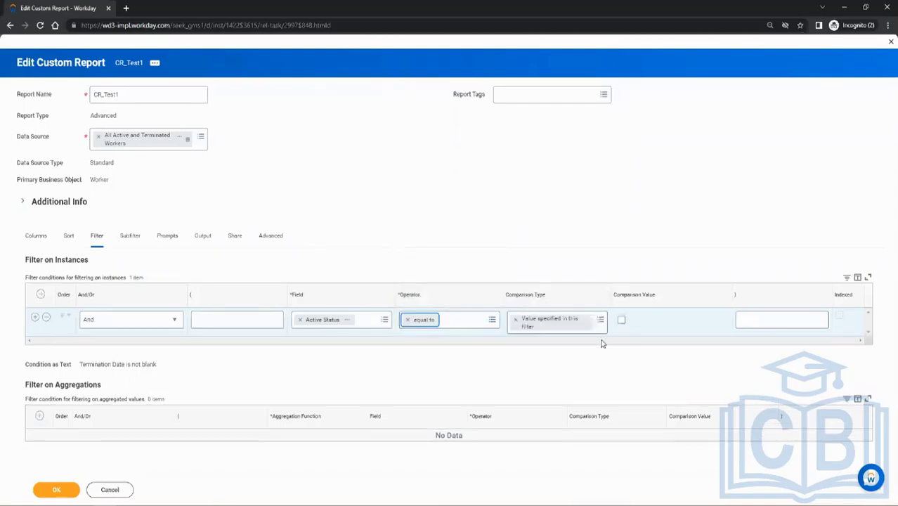
Save and run the report, and examine the Worker Status and Terminated columns.
left_click(64, 489)
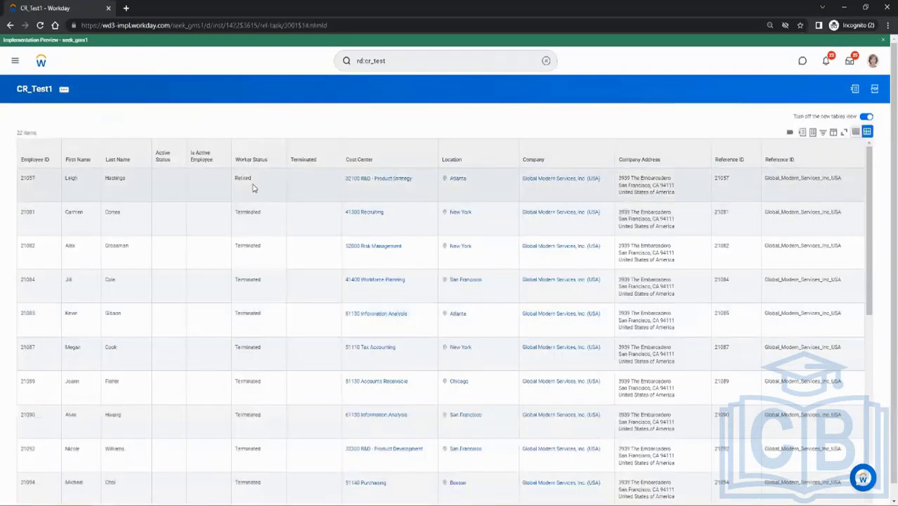
scroll(246, 302, "down", 10)
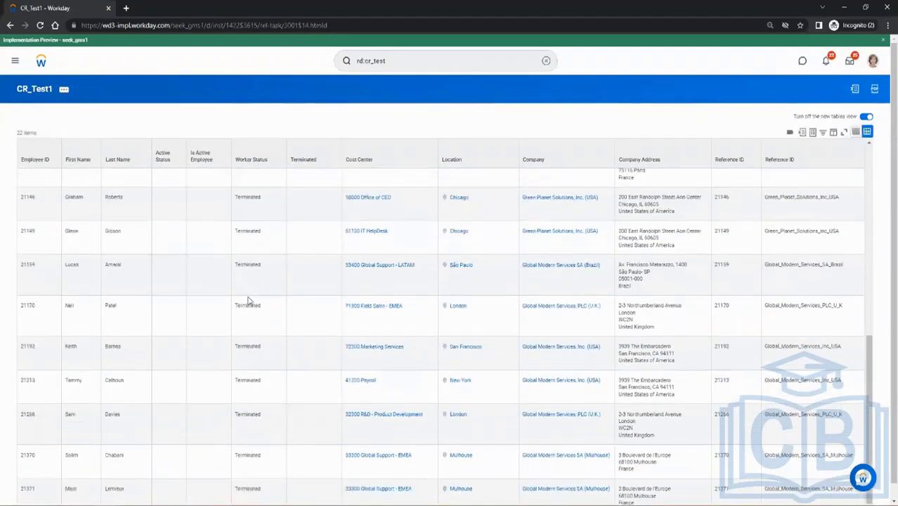
scroll(274, 358, "up", 10)
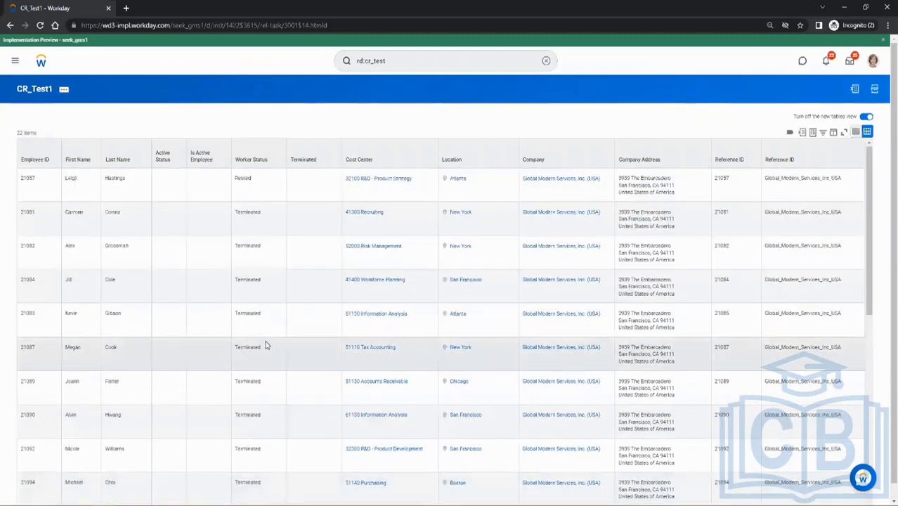
left_click(309, 161)
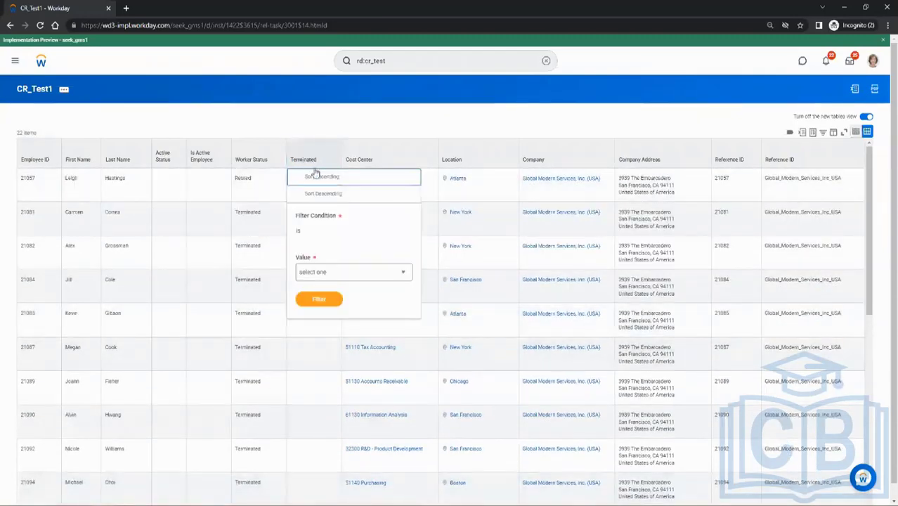
left_click(300, 123)
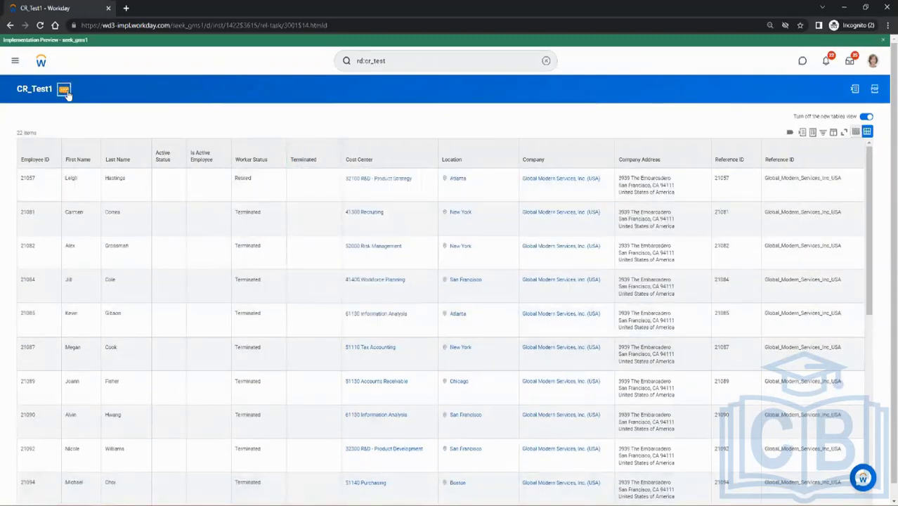
Reopen the CR_Test1 report for editing and replace the Terminated column's field with Termination Date.
left_click(64, 91)
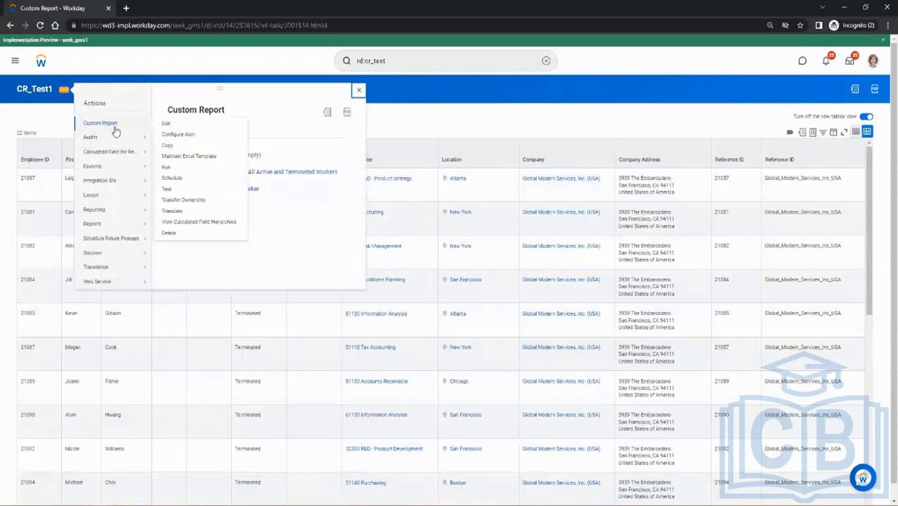
left_click(358, 90)
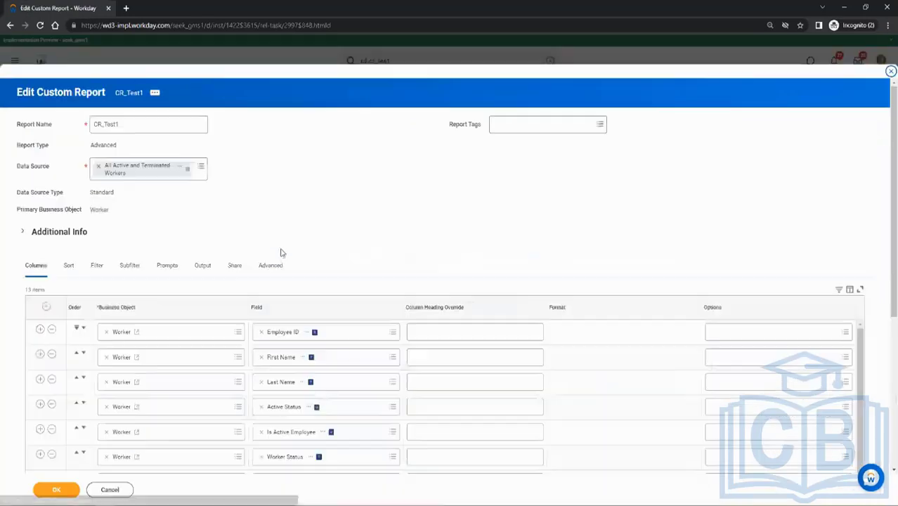
scroll(280, 271, "down", 1)
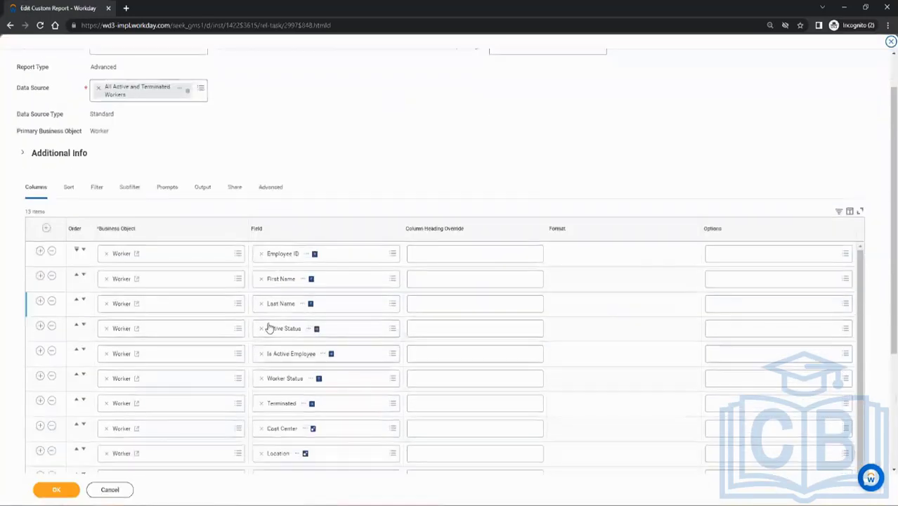
left_click(262, 404)
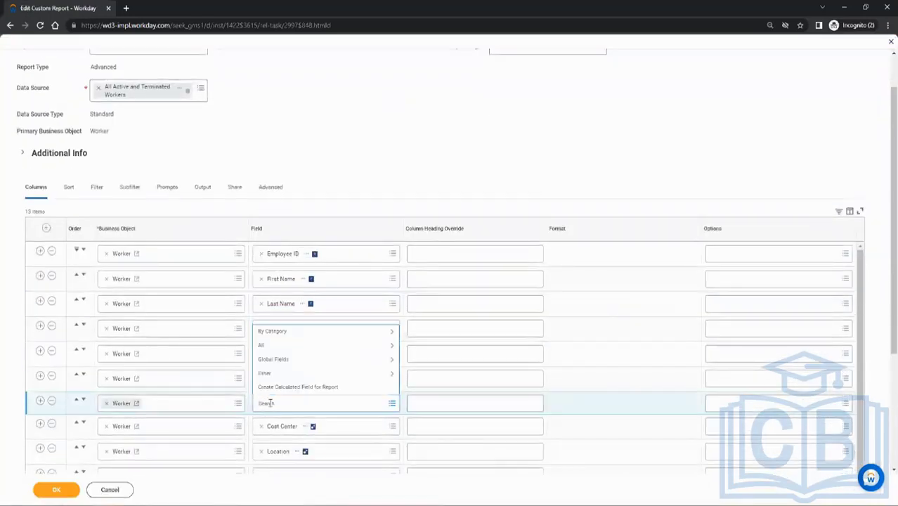
type("termination date")
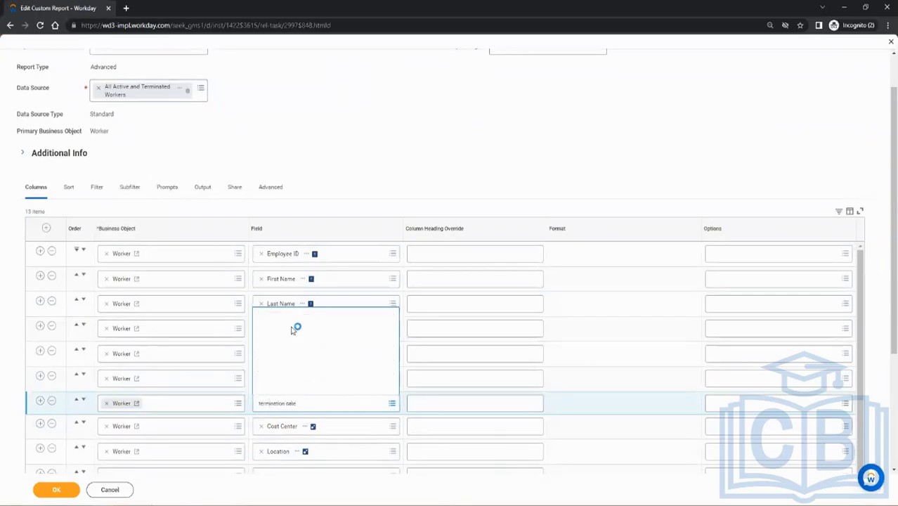
left_click(300, 231)
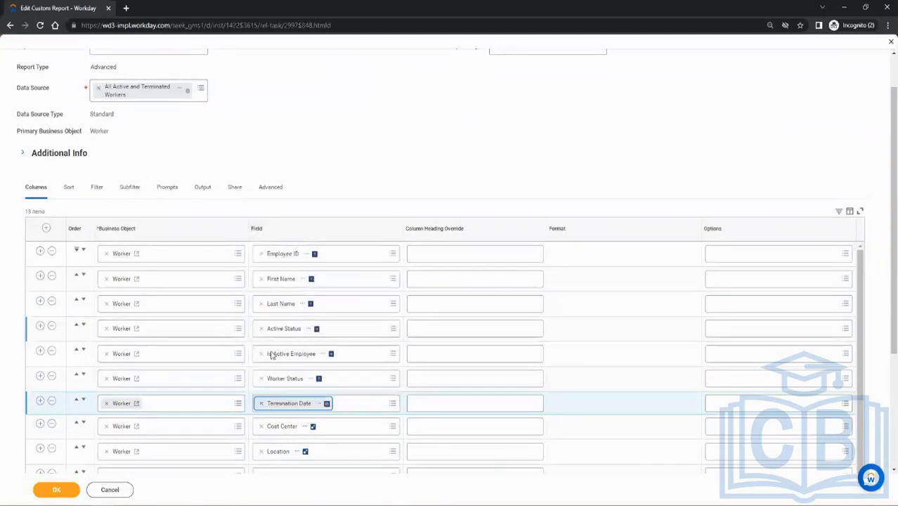
Insert a Worker column below Termination Date with the field Termination Date - All.
left_click(40, 402)
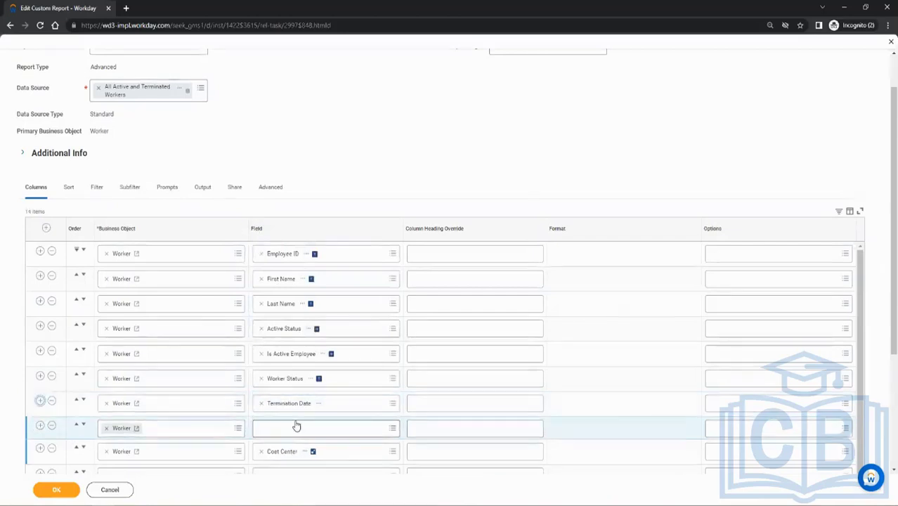
left_click(296, 429)
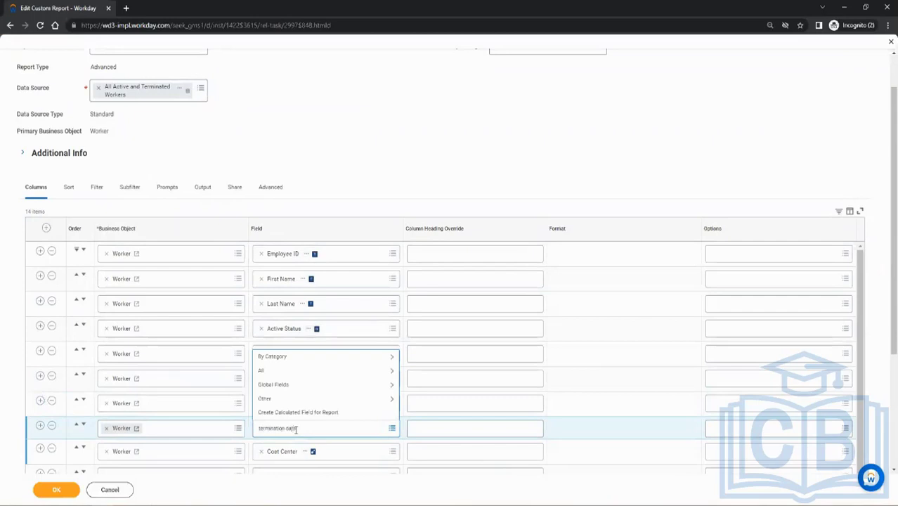
key("Return")
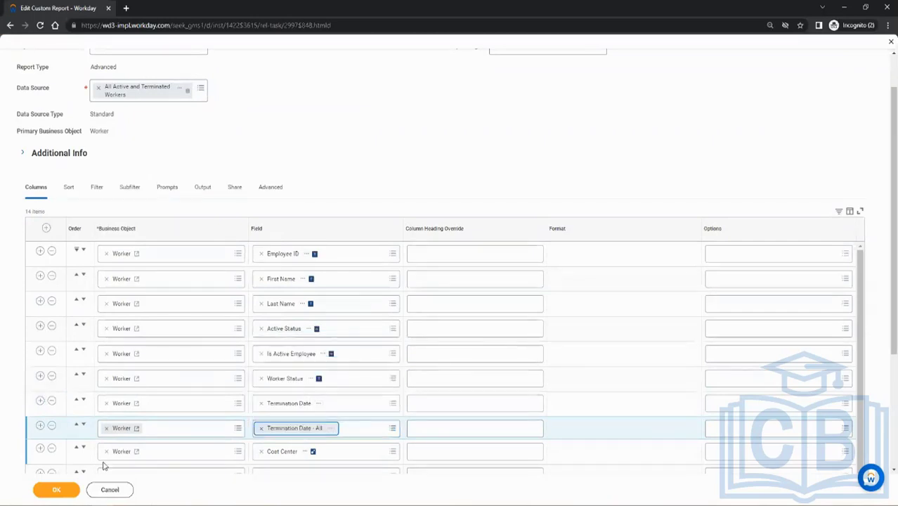
Save and run the report, and examine the Termination Date and Termination Date - All columns across all rows.
left_click(57, 489)
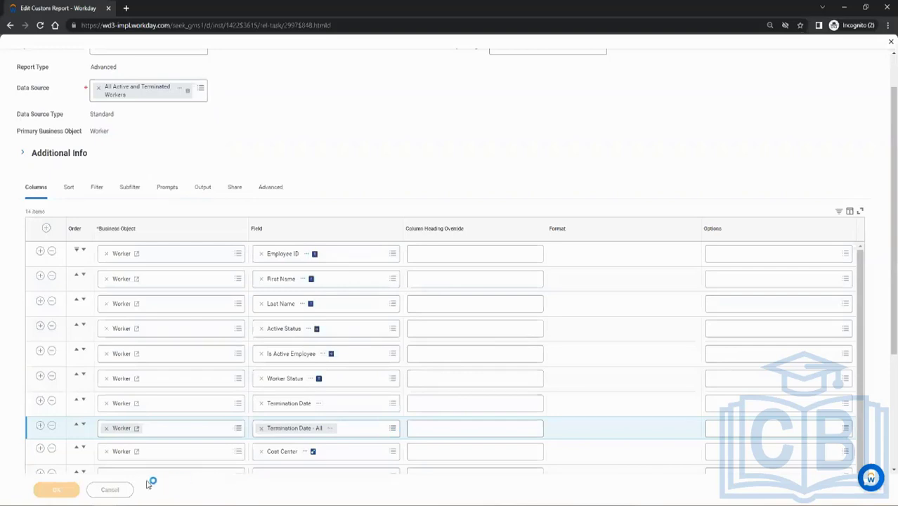
left_click(48, 489)
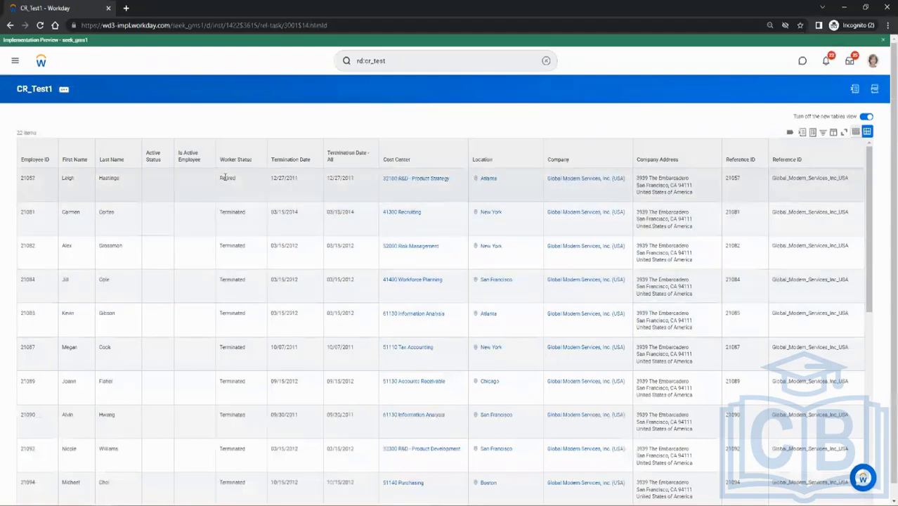
scroll(281, 180, "down", 5)
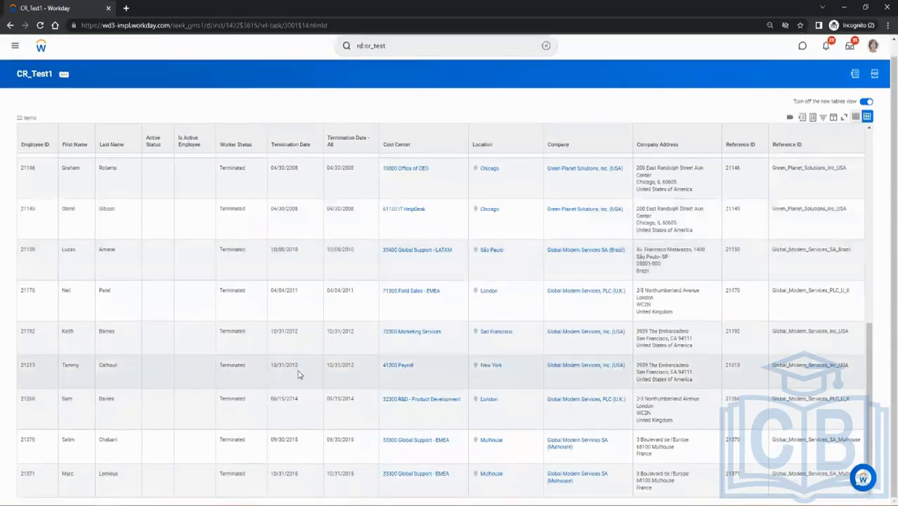
scroll(311, 410, "up", 5)
scroll(311, 410, "up", 3)
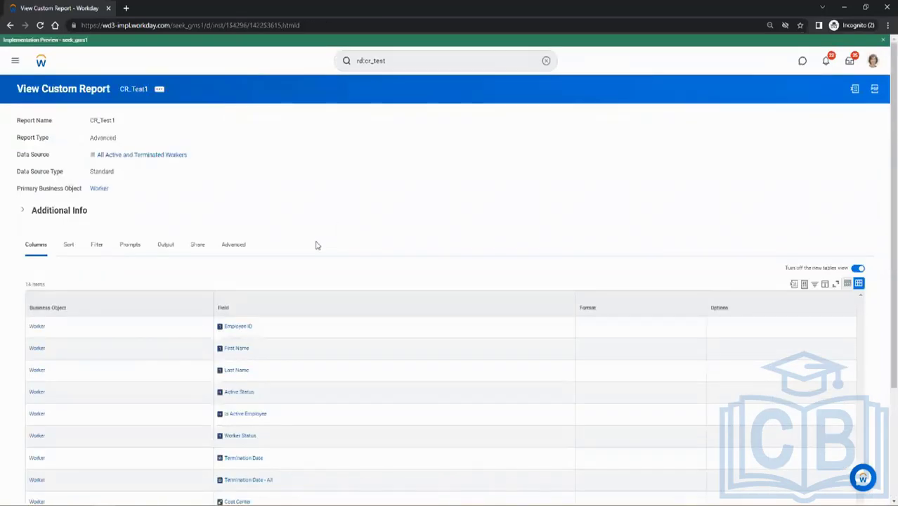
Review the column fields in the CR_Test1 report definition and run the report again.
scroll(398, 237, "down", 2)
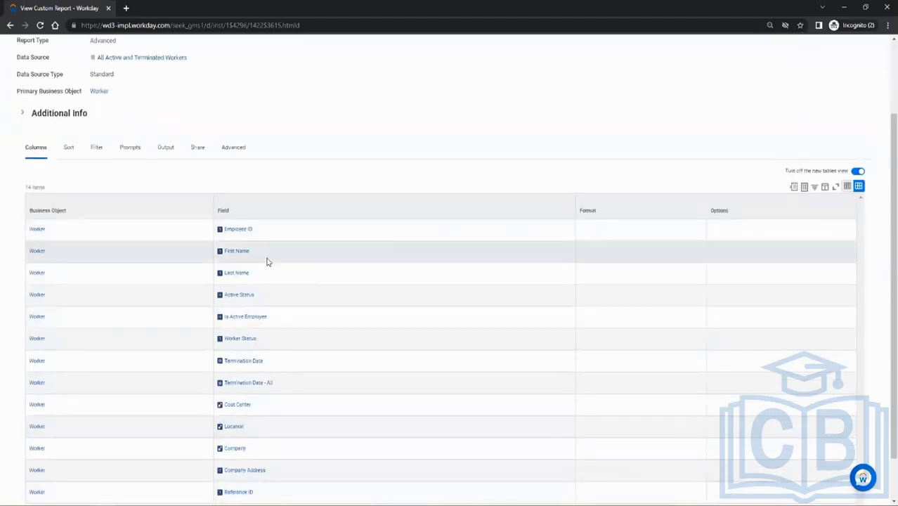
scroll(172, 350, "down", 1)
scroll(176, 323, "up", 3)
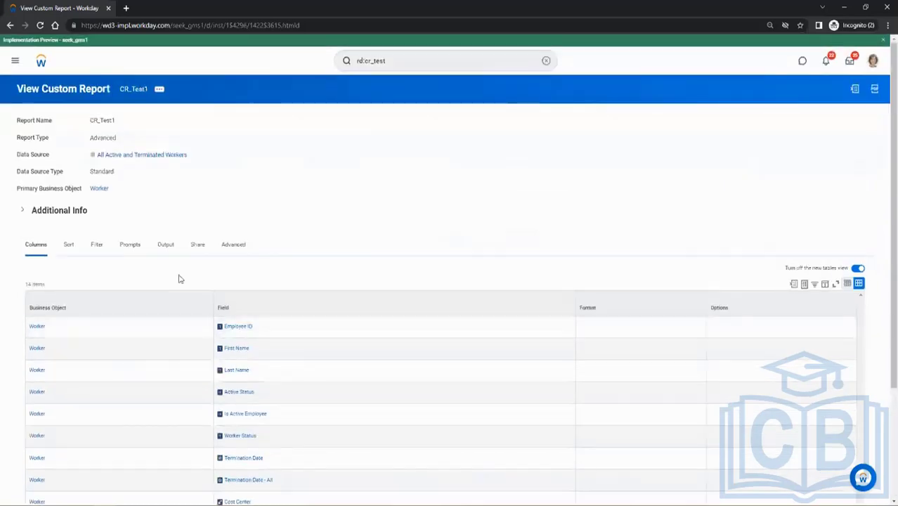
left_click(160, 90)
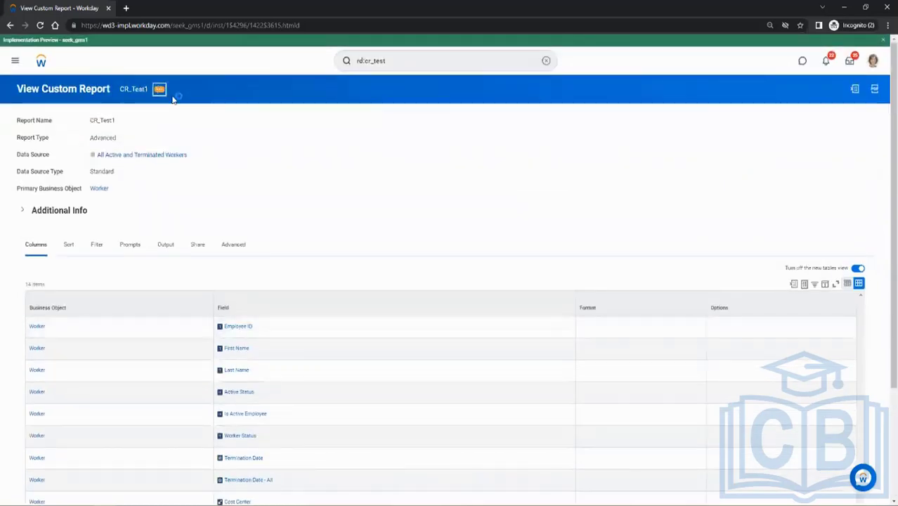
mouse_move(178, 135)
mouse_move(218, 124)
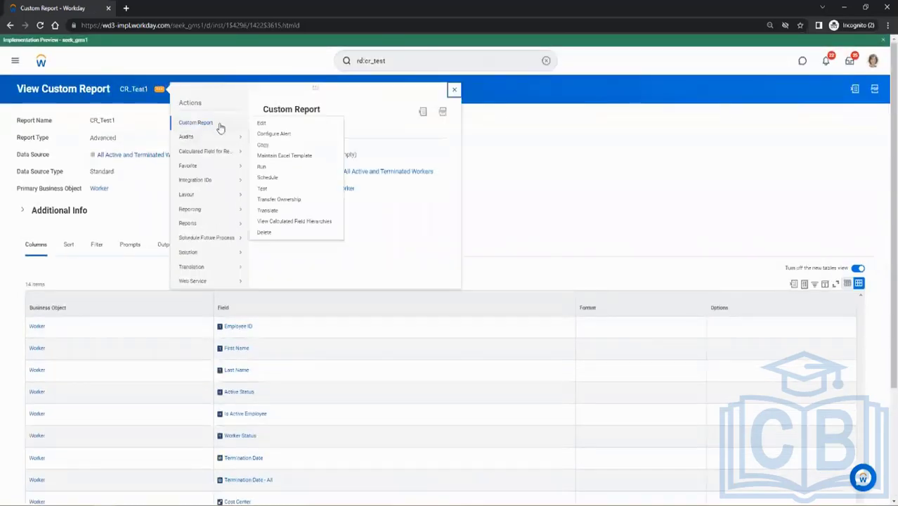
left_click(267, 168)
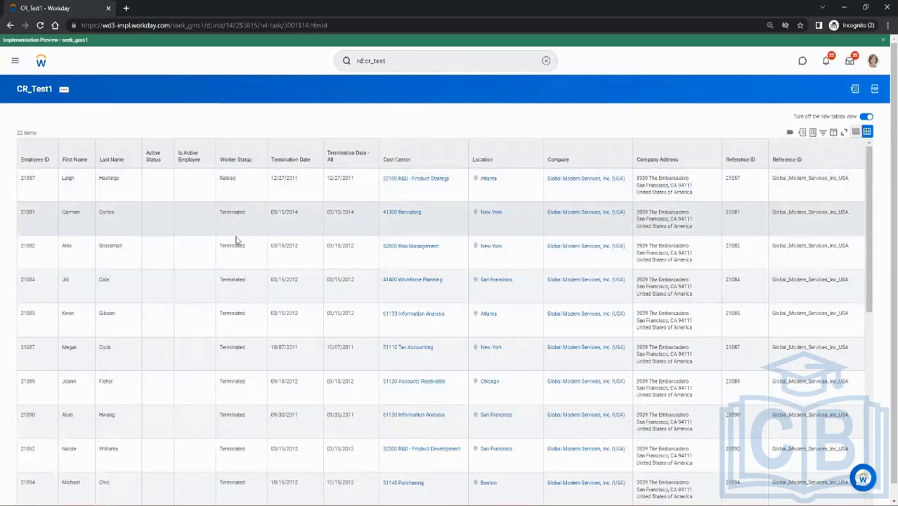
Examine the worker status, termination date, employee ID and name values in the first report rows.
left_click(222, 179)
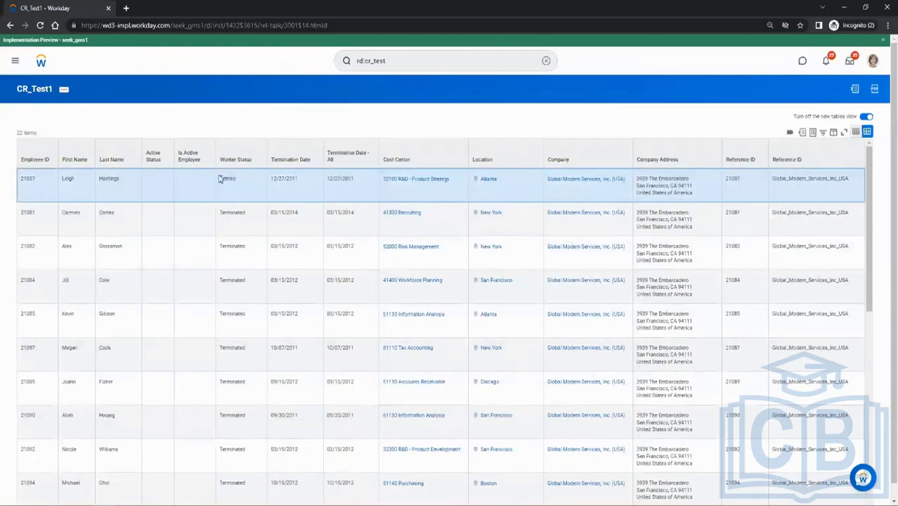
left_click(228, 213)
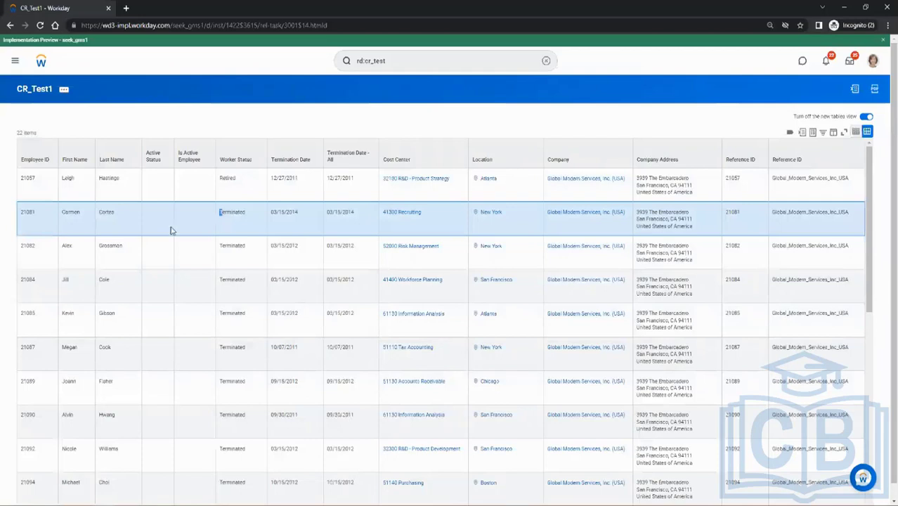
left_click_drag(298, 279, 265, 281)
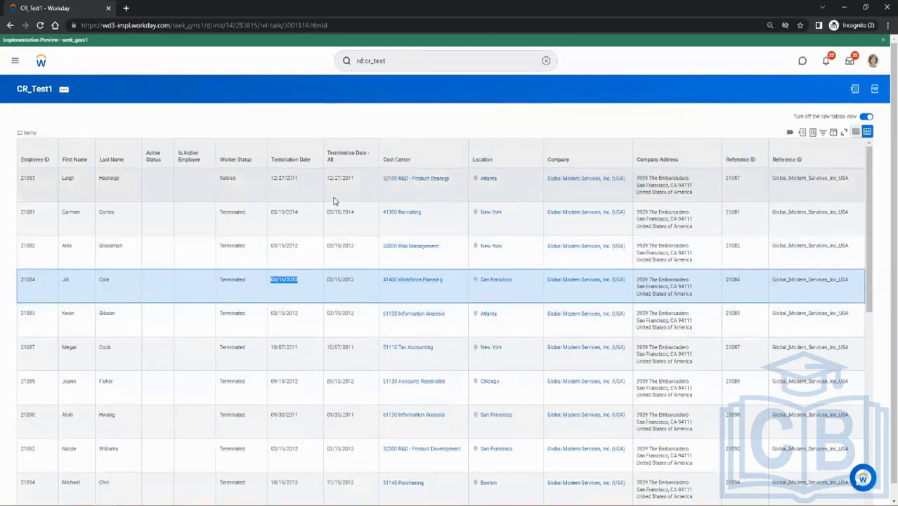
left_click(31, 178)
left_click(25, 213)
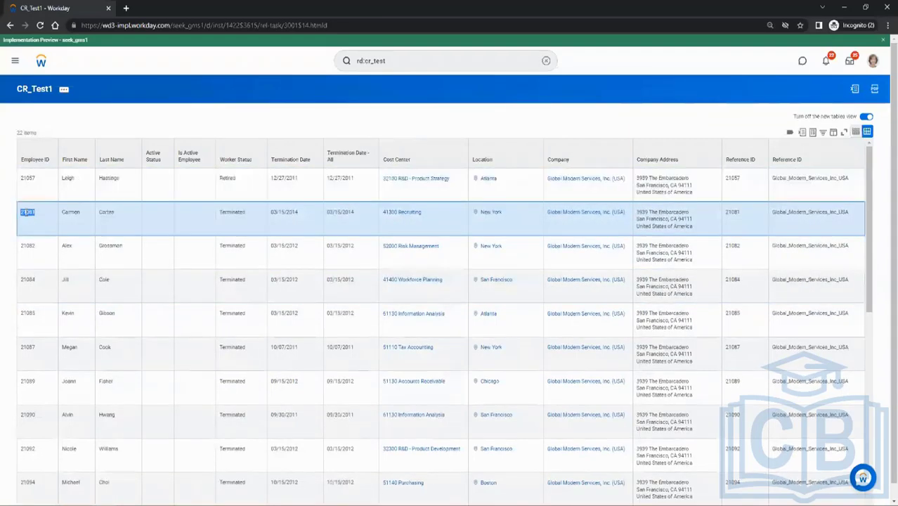
left_click(37, 183)
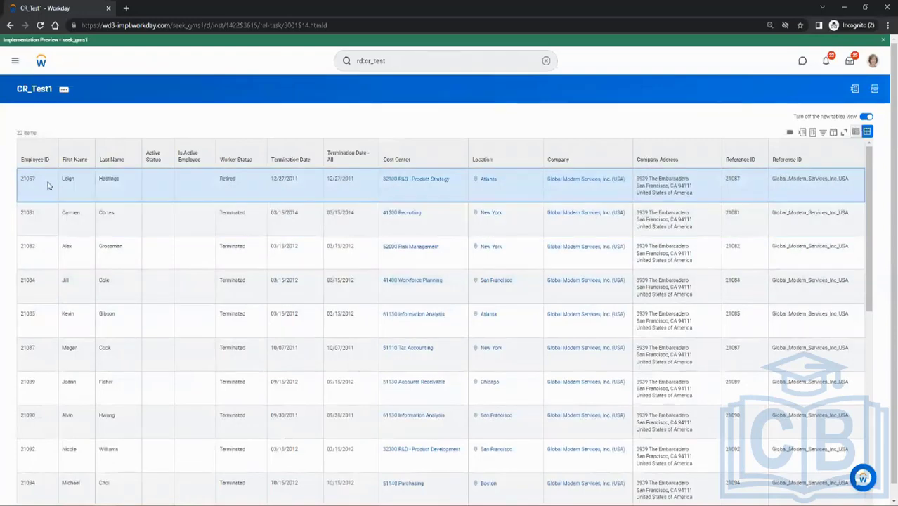
double_click(71, 181)
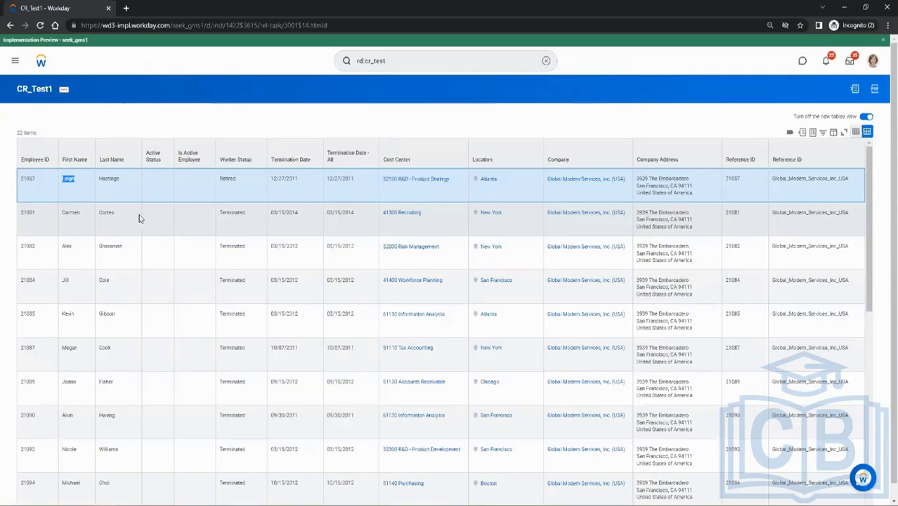
double_click(108, 179)
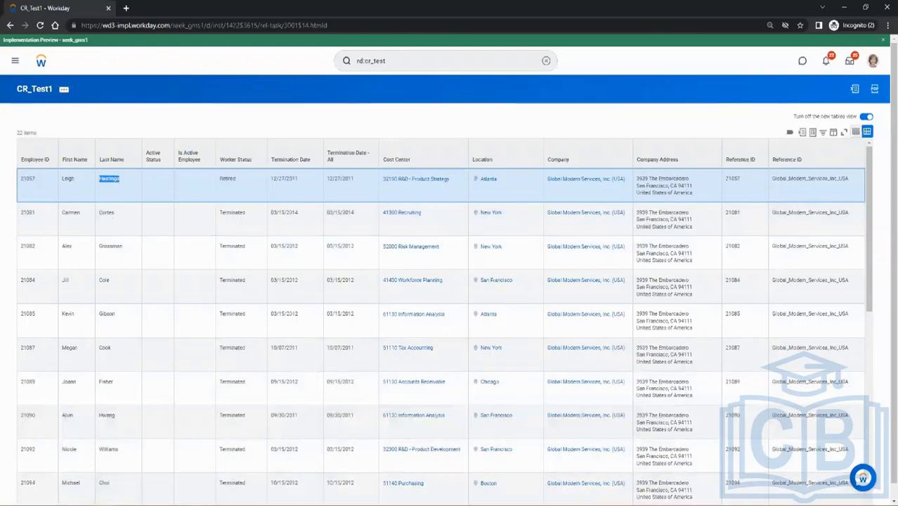
Switch to Paint and draw a tall black rectangle outline about 253 px wide in the canvas's upper-left area.
mouse_move(195, 505)
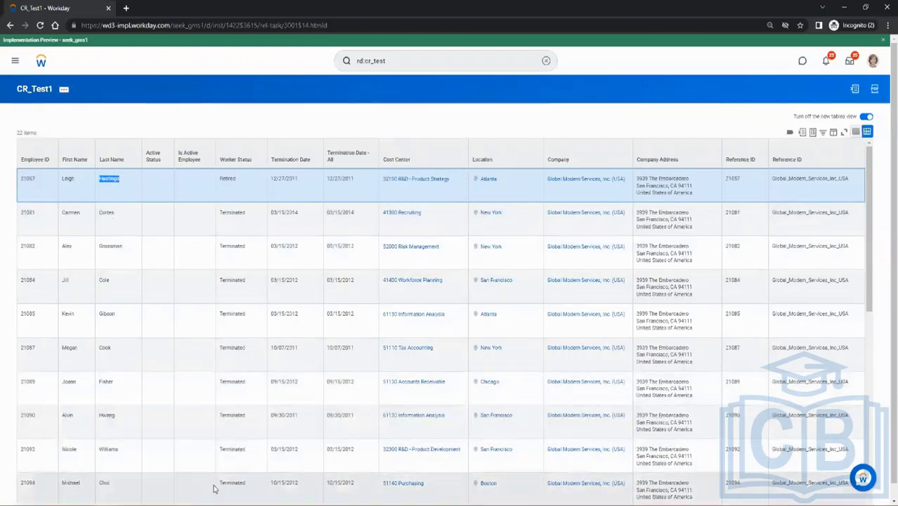
left_click(189, 505)
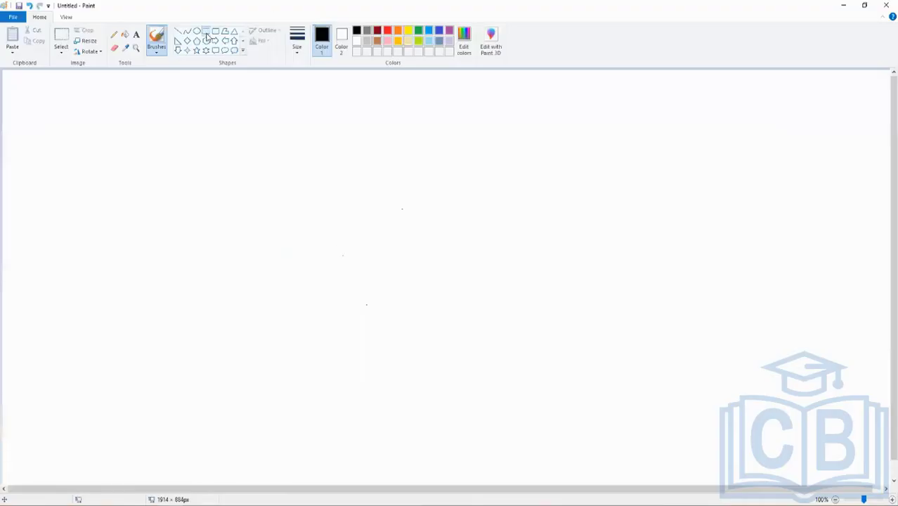
left_click(206, 32)
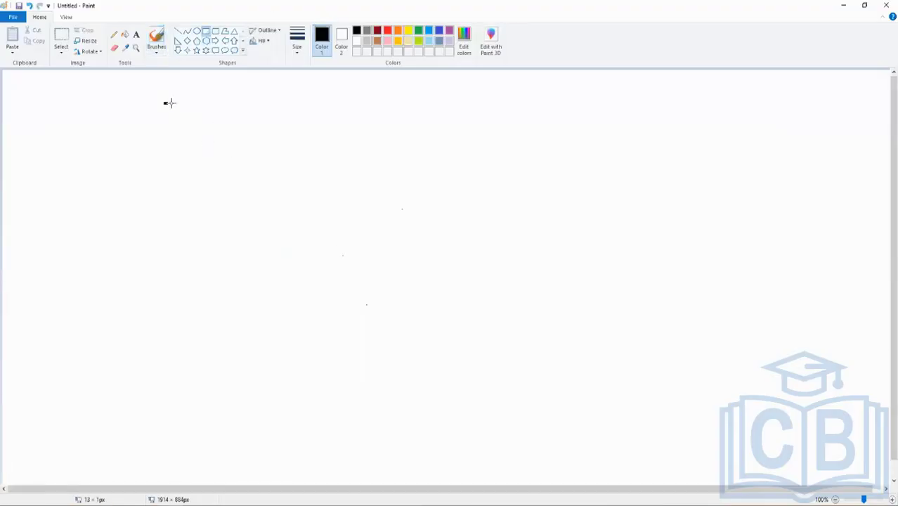
left_click_drag(165, 103, 283, 303)
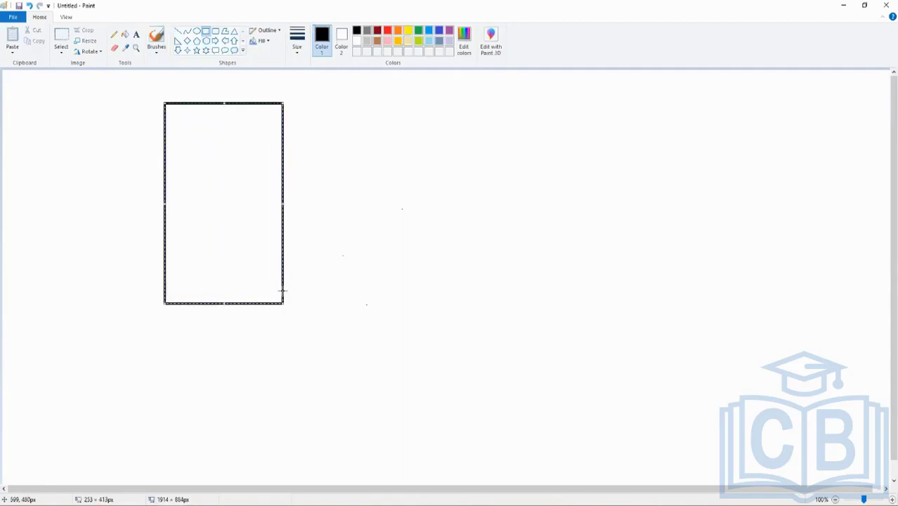
left_click(314, 225)
Add the text heading Worker inside the top of the rectangle, followed by a blank line.
left_click(137, 35)
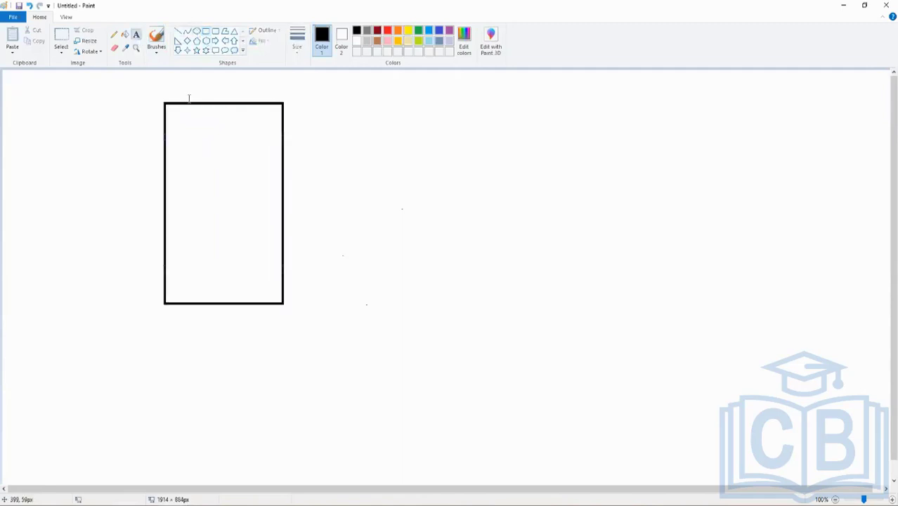
left_click(182, 109)
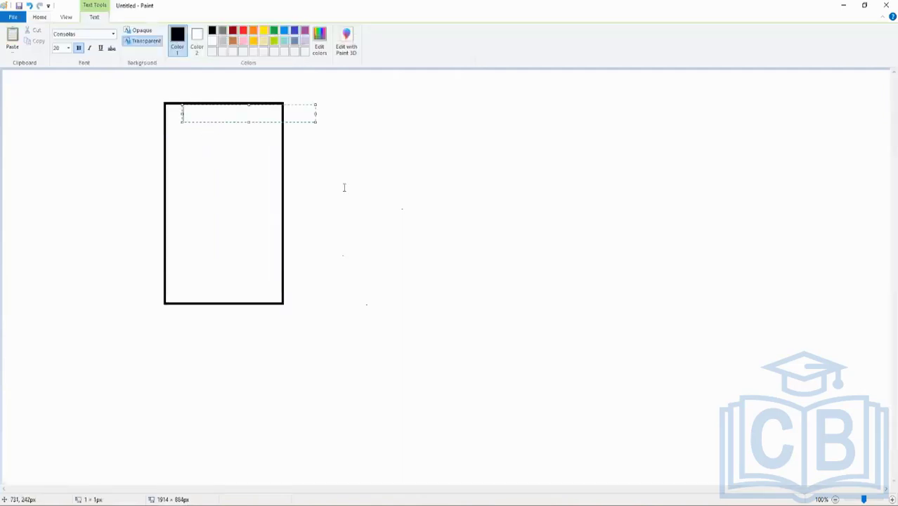
type("Worker")
key("Return")
key("Return")
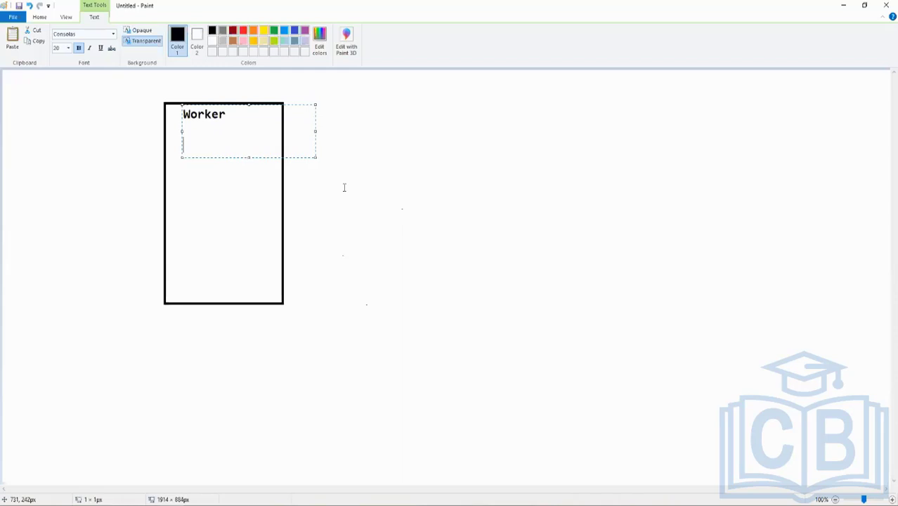
List Name and Emplid on separate lines below the Worker heading.
type("Name")
key("Return")
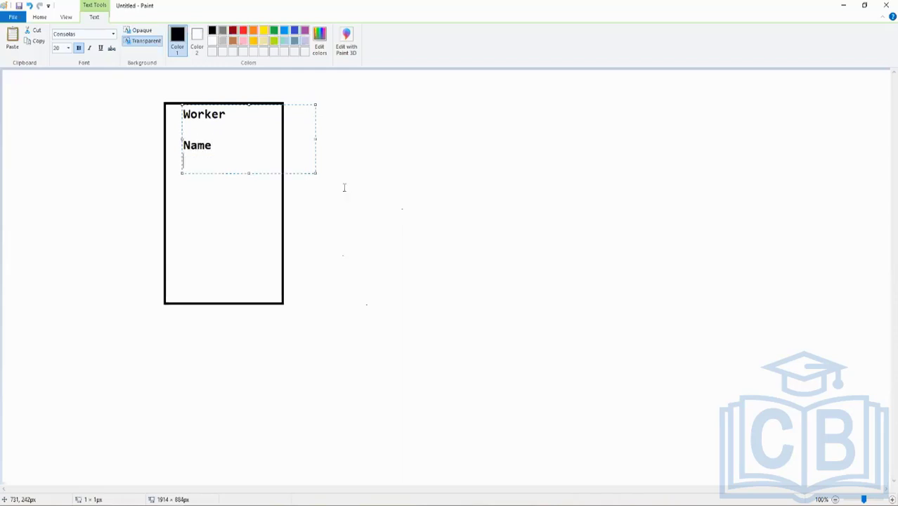
type("em")
key("BackSpace")
type("Em")
key("BackSpace")
key("BackSpace")
key("BackSpace")
type("EMpl")
key("BackSpace")
key("BackSpace")
key("BackSpace")
type("mpl")
key("BackSpace")
type("lid")
key("Return")
Extend the list under Emplid with the lines field1 and field2.
type("field")
key("Return")
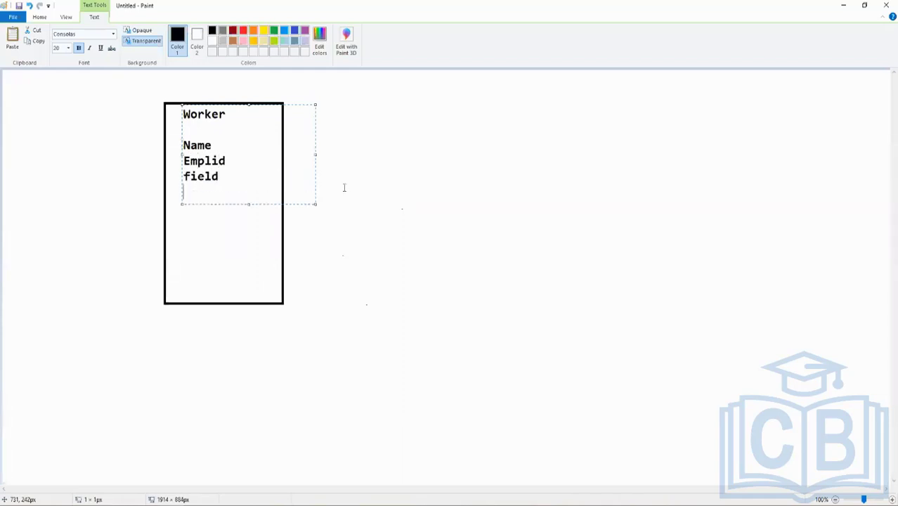
key("BackSpace")
type("1")
key("Return")
type("feil")
key("BackSpace")
key("BackSpace")
key("BackSpace")
type("ield2")
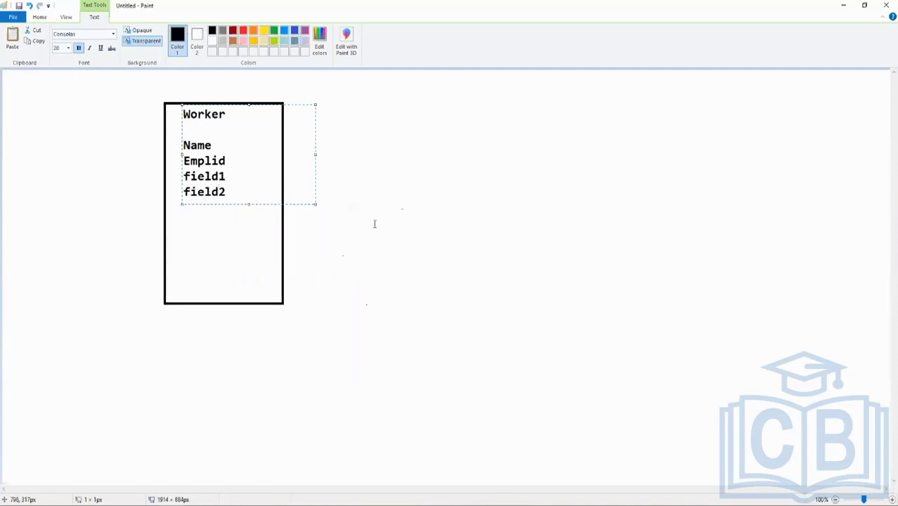
Pencil a black tick over the Worker box's upper-left corner, then a yellow bracket before the field list and a red bracket after it.
left_click(374, 223)
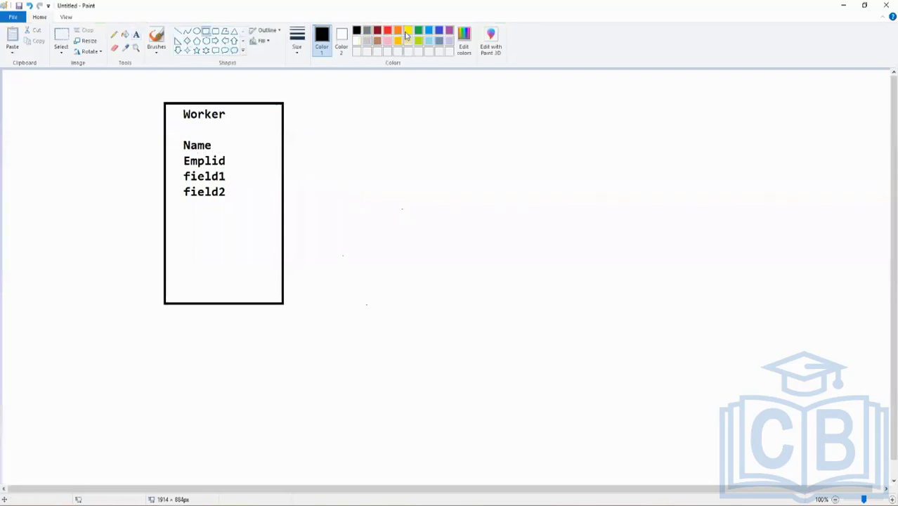
left_click(115, 38)
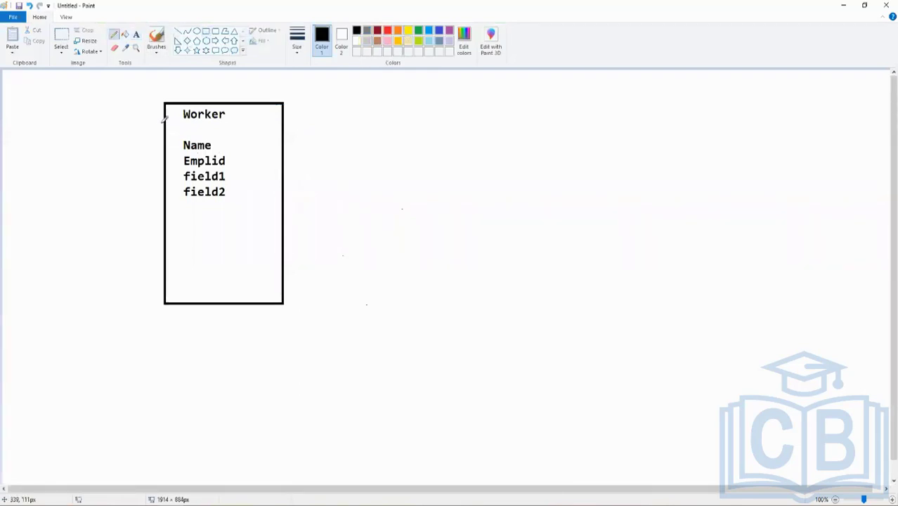
left_click_drag(151, 121, 204, 100)
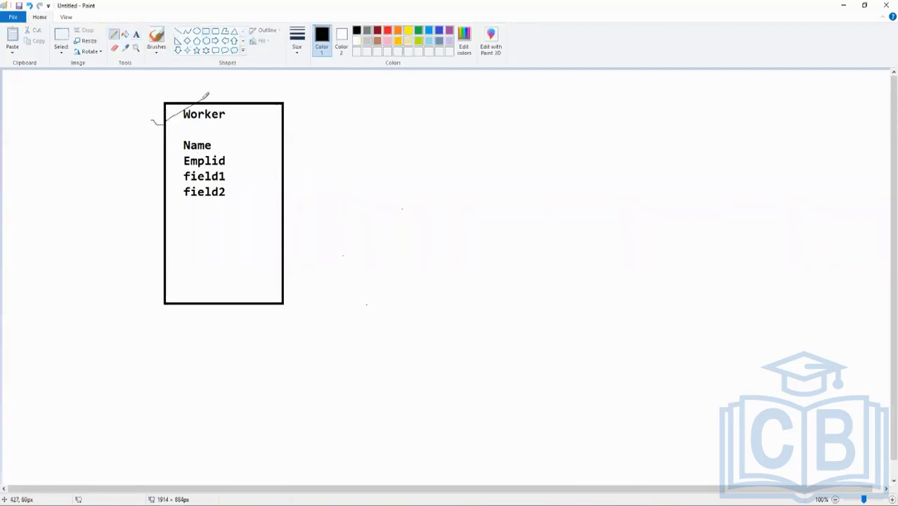
left_click(407, 30)
left_click_drag(177, 139, 176, 229)
left_click(388, 31)
mouse_move(230, 133)
left_mouse_down()
mouse_move(236, 232)
mouse_move(214, 261)
left_mouse_up()
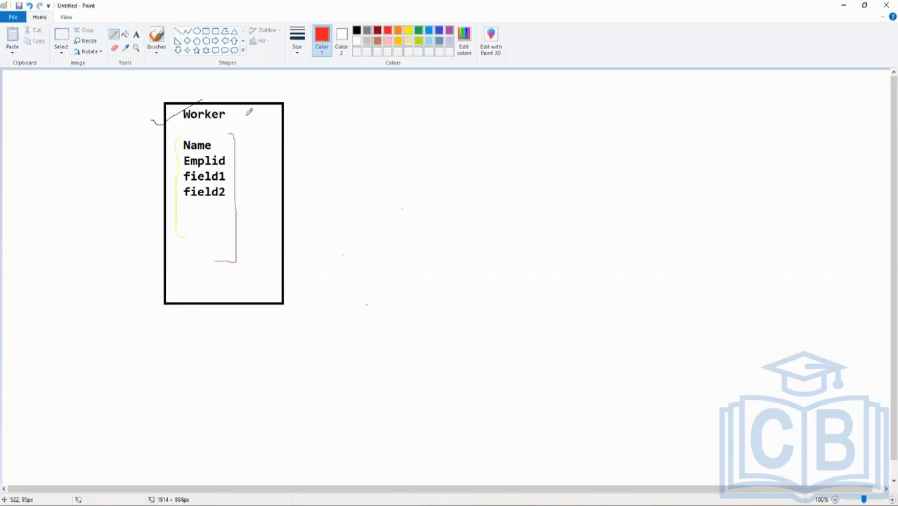
Circle the Worker heading in red and draw red arrows pointing to the field list and to the heading.
mouse_move(246, 100)
left_mouse_down()
mouse_move(215, 84)
mouse_move(172, 98)
mouse_move(184, 128)
mouse_move(248, 102)
mouse_move(227, 82)
left_mouse_up()
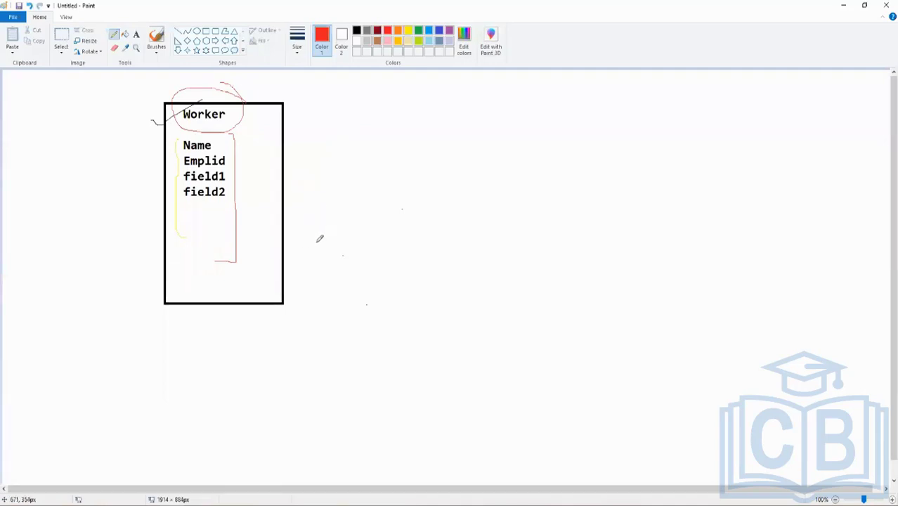
mouse_move(324, 187)
left_mouse_down()
mouse_move(237, 183)
mouse_move(243, 190)
left_mouse_up()
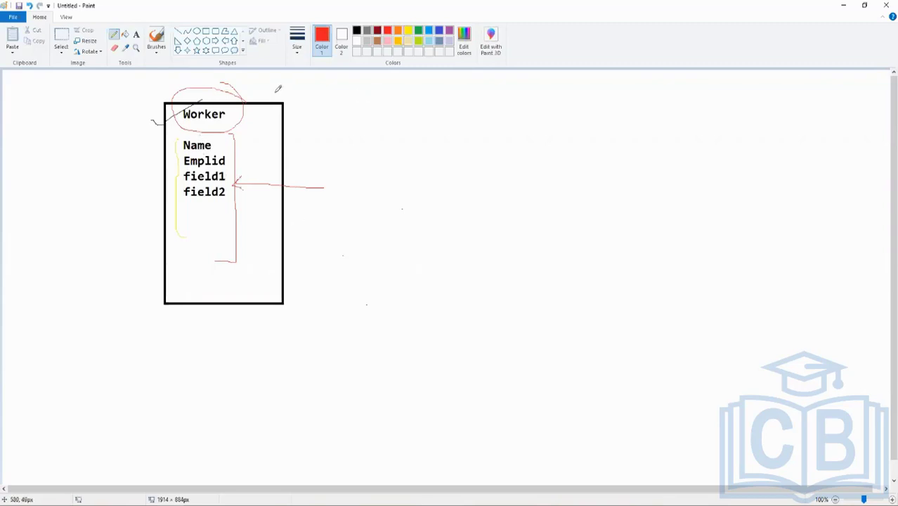
left_click_drag(229, 92, 270, 73)
Draw a red rectangle about 220 × 159 px to the right of the Worker box and add the text object: Worker inside it.
left_click(205, 31)
mouse_move(414, 127)
left_mouse_down()
mouse_move(417, 149)
mouse_move(518, 205)
left_mouse_up()
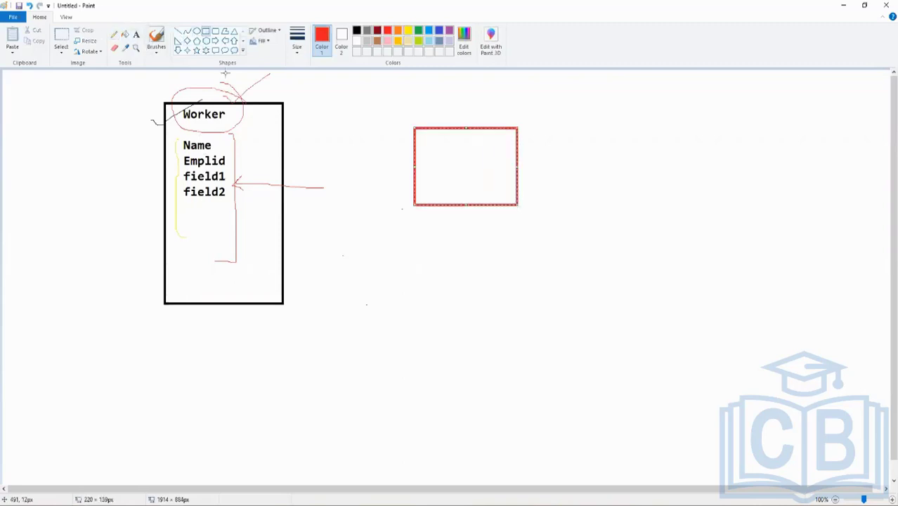
left_click(137, 35)
left_click(430, 145)
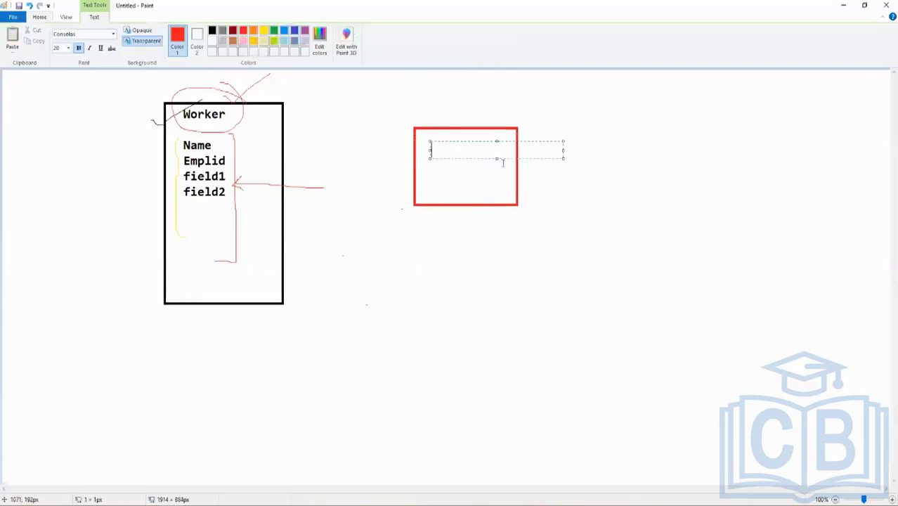
type("object: Worker")
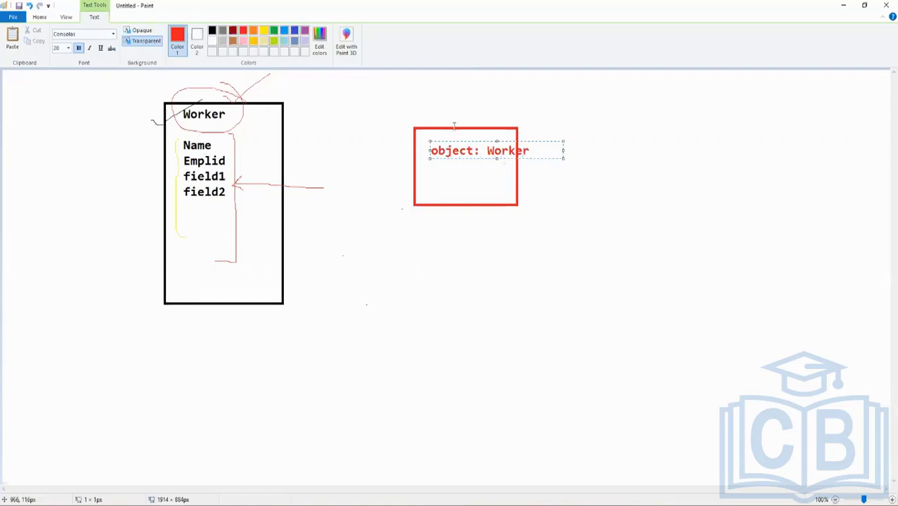
Add the red text Calc1 below the object: Worker line in the red rectangle.
left_click(440, 177)
left_click(432, 172)
type("C")
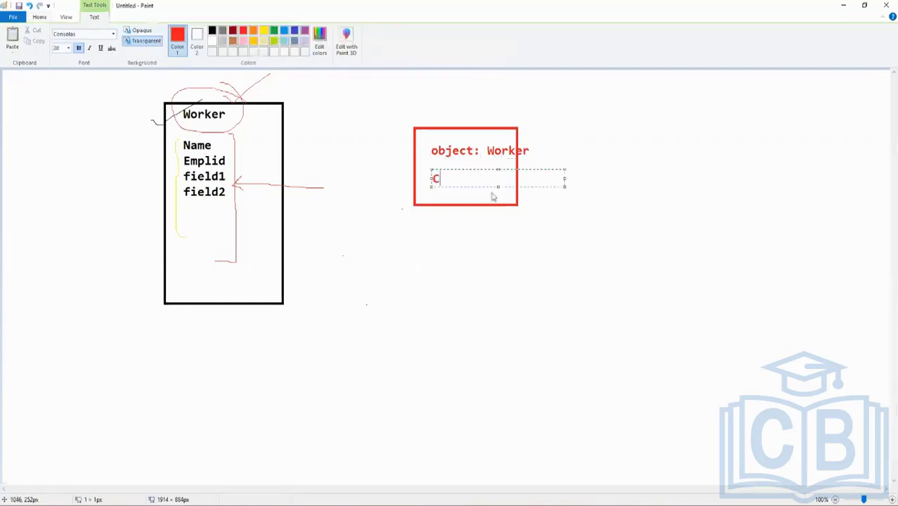
type("alc")
key("BackSpace")
type("lc1")
left_click(478, 239)
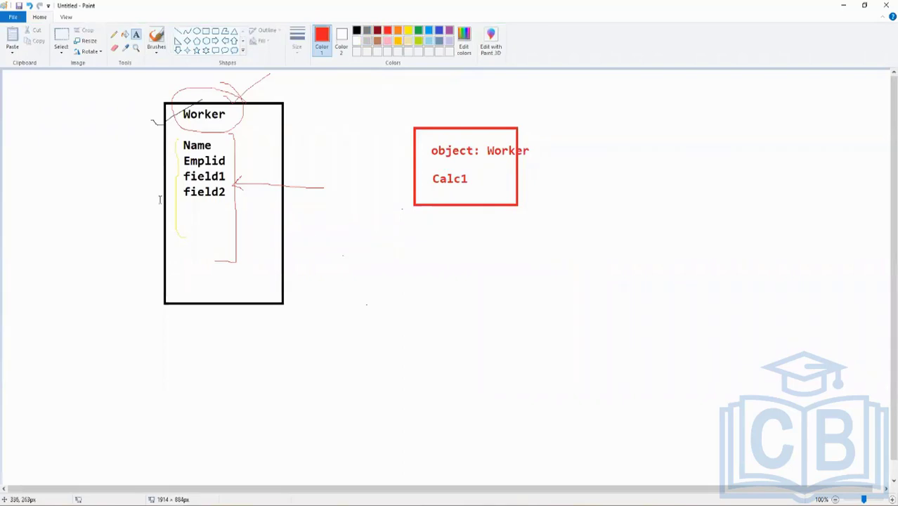
Add the red text calc1 below field2 in the Worker box.
left_click(191, 223)
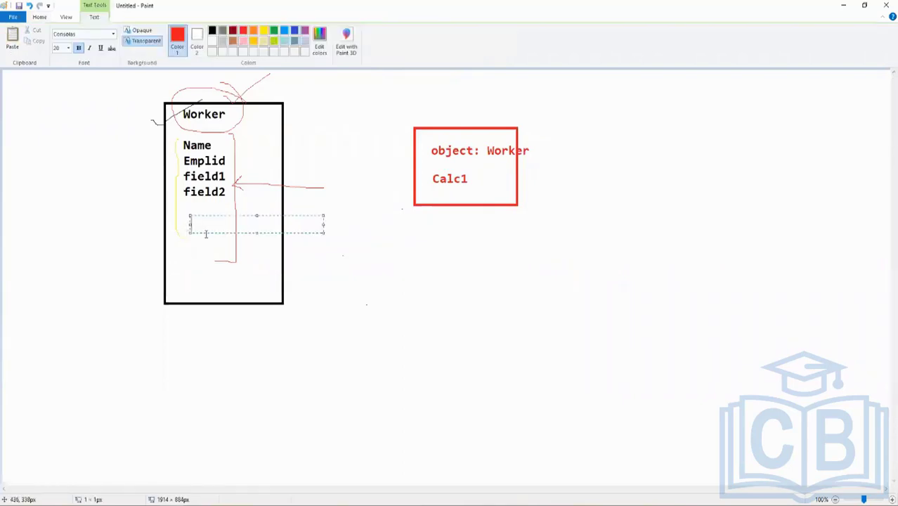
type("calc1")
key("Return")
left_click(478, 314)
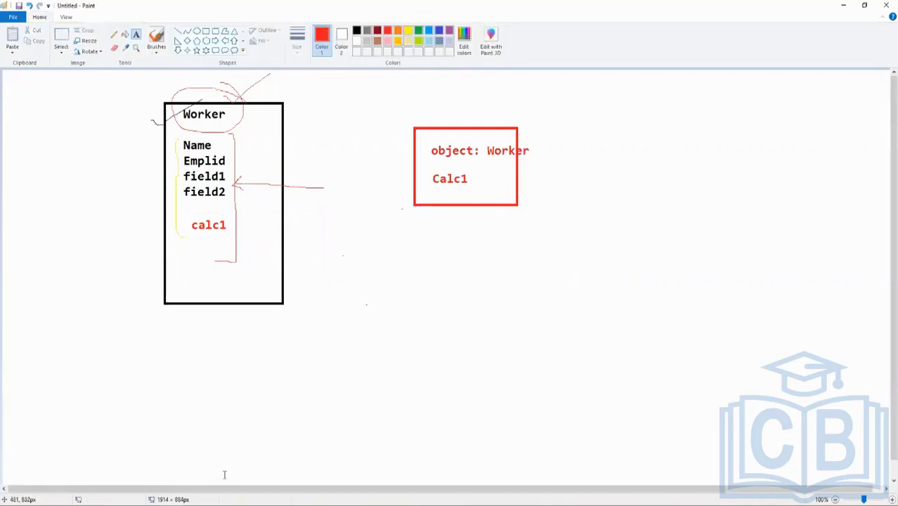
Switch to Workday in the browser, duplicate the CR_Test1 results tab and open the report's definition in one of the two.
left_click(151, 505)
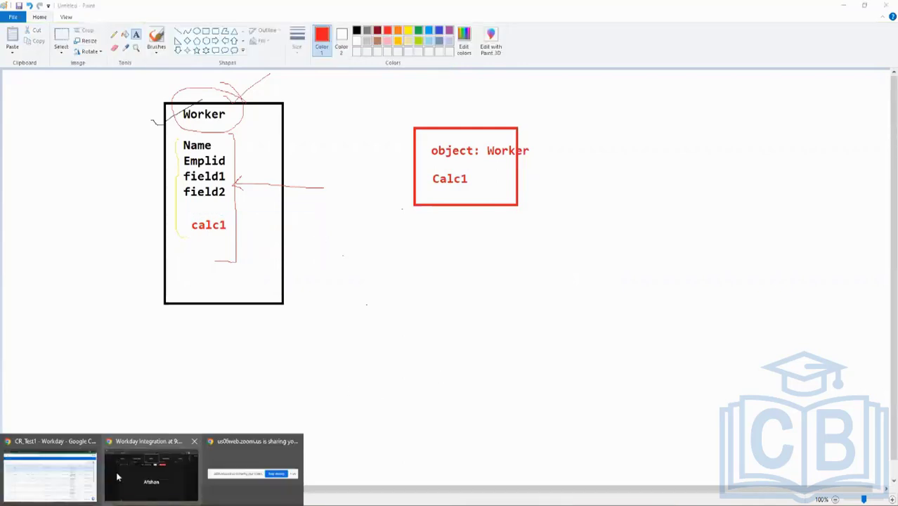
left_click(63, 475)
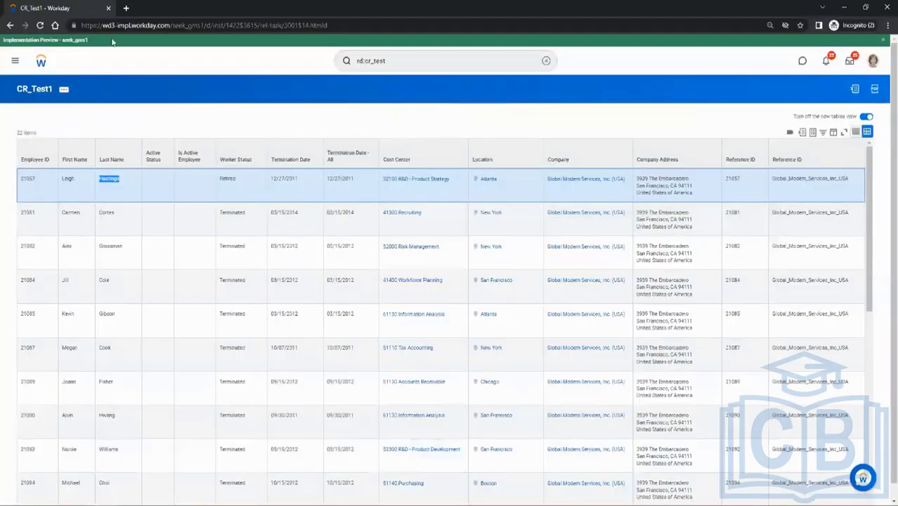
right_click(85, 11)
left_click(113, 85)
left_click(110, 180)
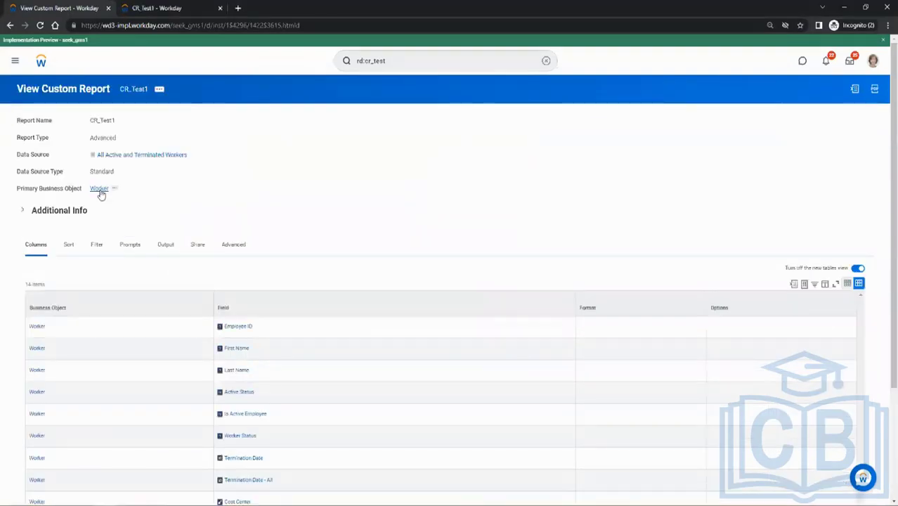
Open the report's primary business object, Worker, in a new tab and return to the CR_Test1 results.
left_click(99, 190)
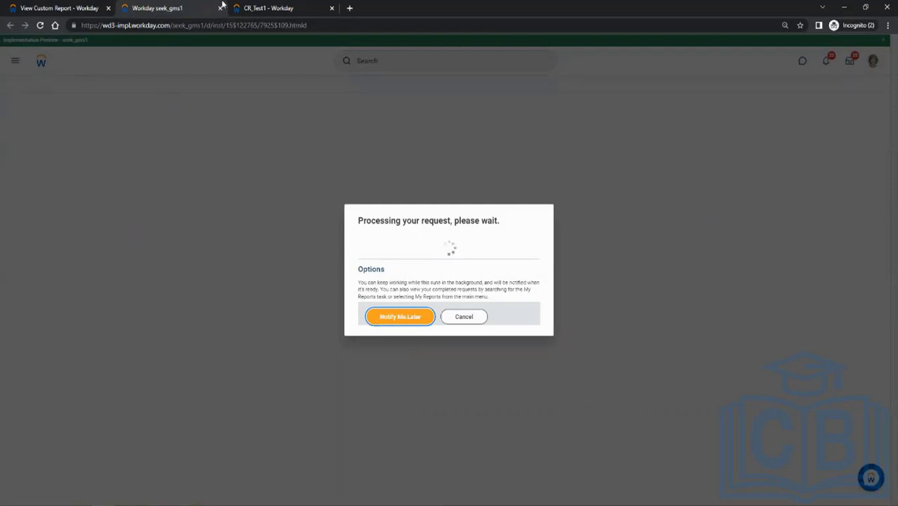
left_click(254, 7)
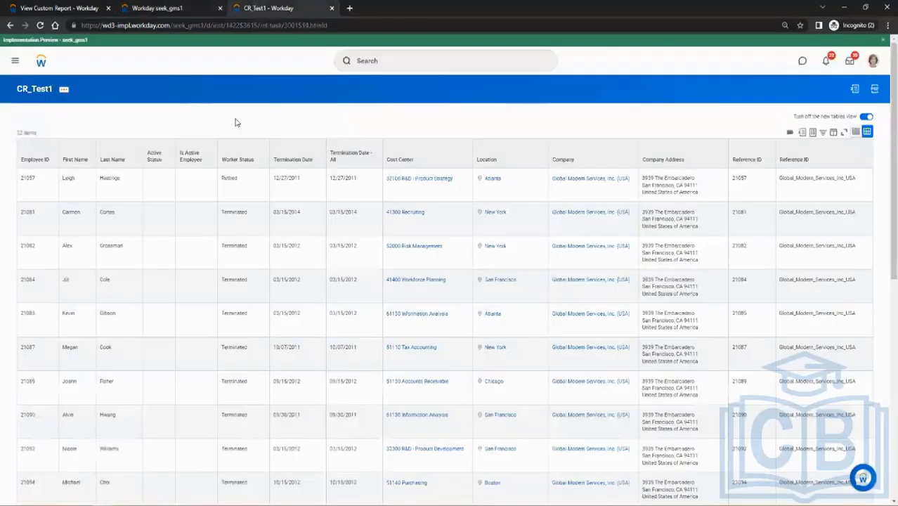
left_click(53, 9)
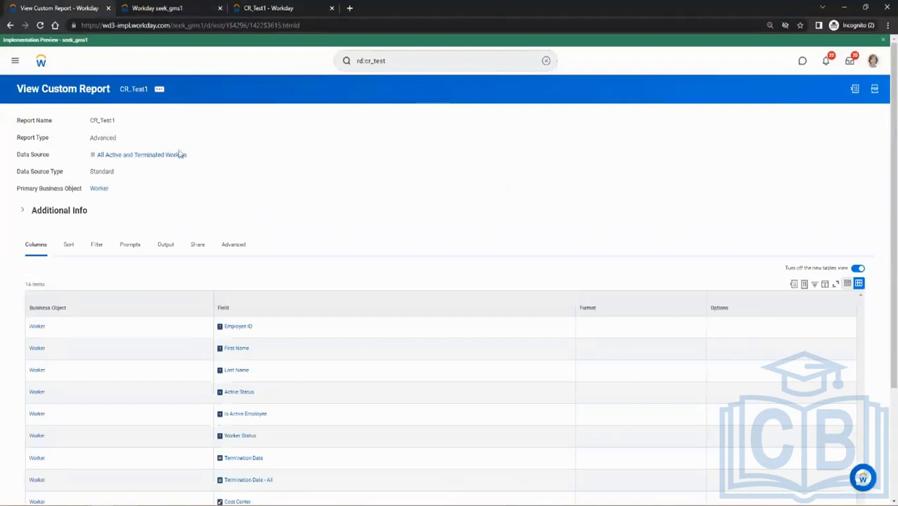
left_click(159, 10)
left_click(265, 7)
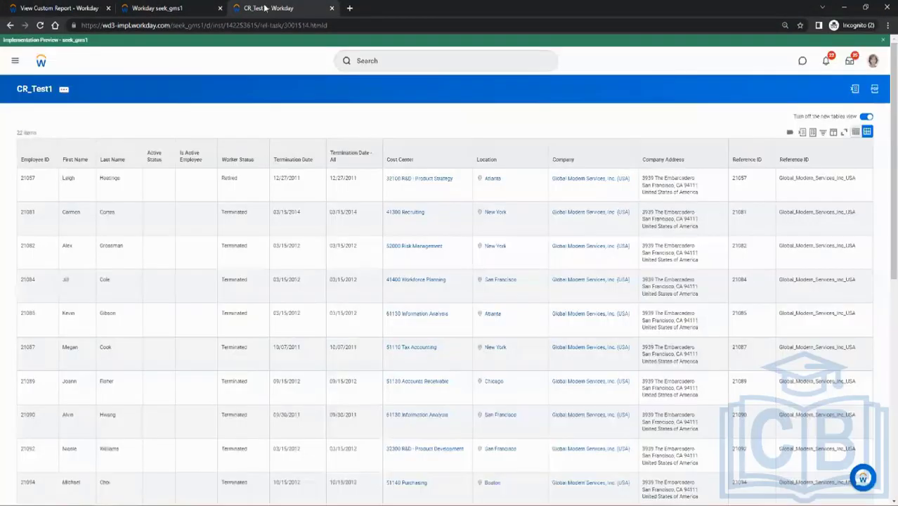
Search Workday for create calc field and open the Create Calculated Field task.
left_click(393, 62)
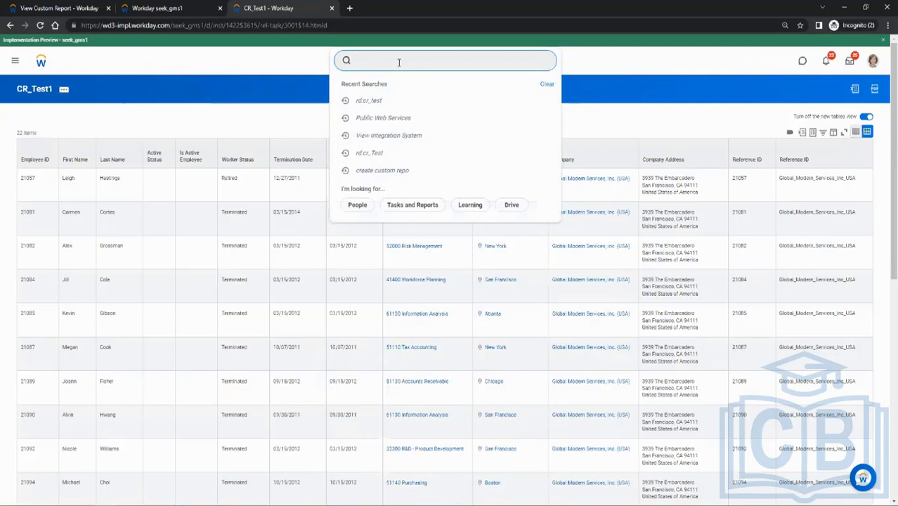
type("create calc field")
key("Return")
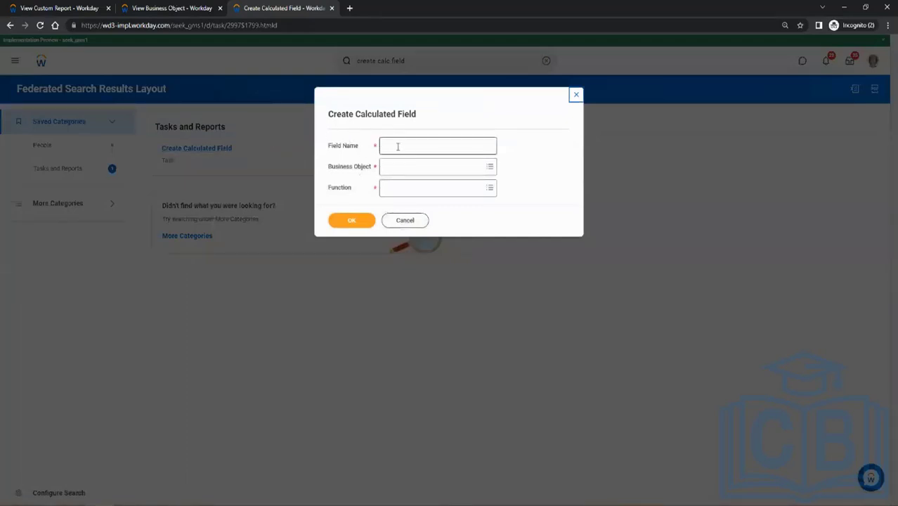
Name the calculated field CF_Test1.
left_click(393, 146)
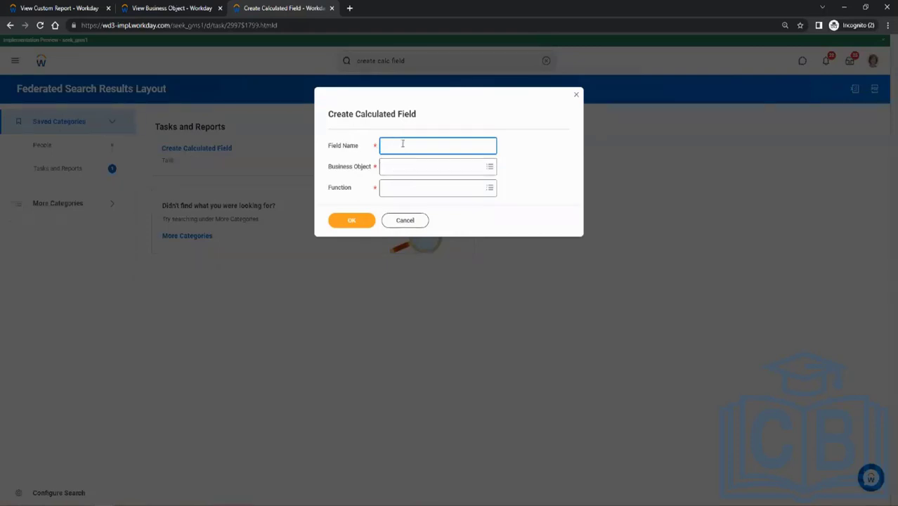
type("CF_Test1")
Search the business objects for Worker and assign Worker to the calculated field.
left_click(391, 166)
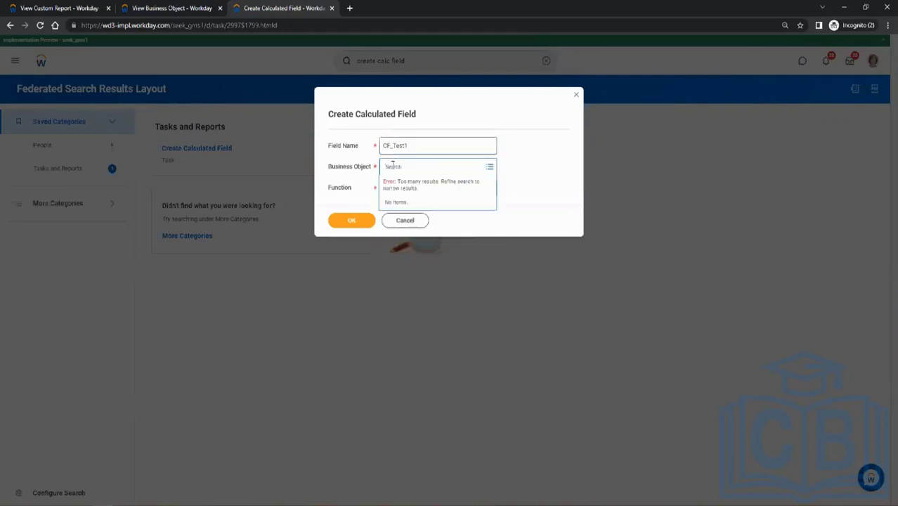
type("Worker")
key("Return")
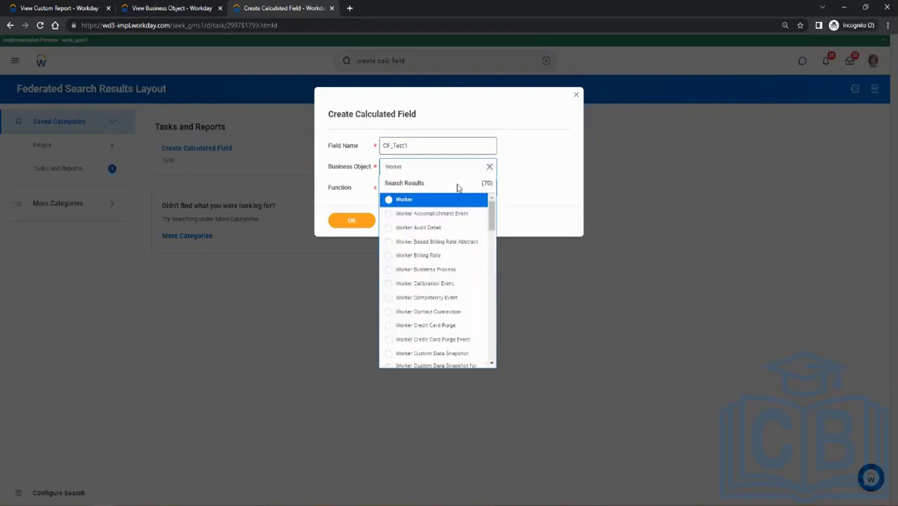
left_click(426, 201)
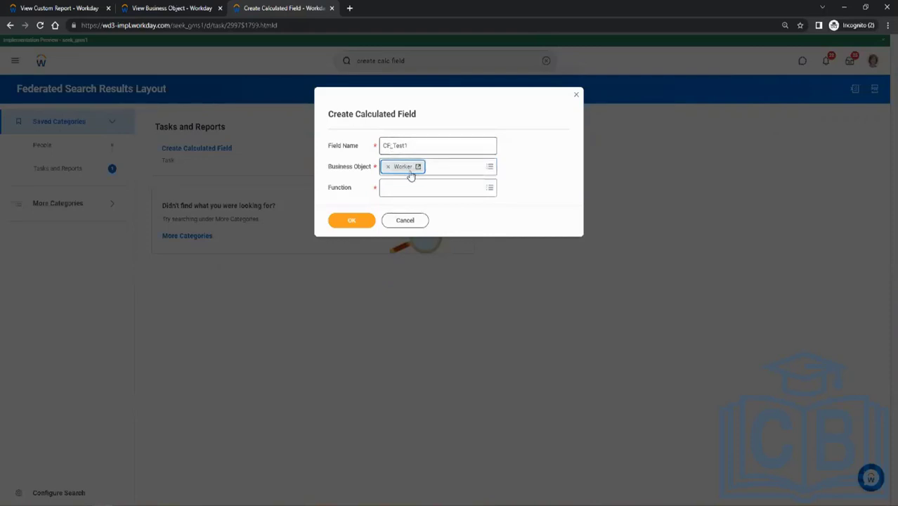
Check the CR_Test1 definition's primary business object and column fields, then return to the calculated field form.
left_click(44, 8)
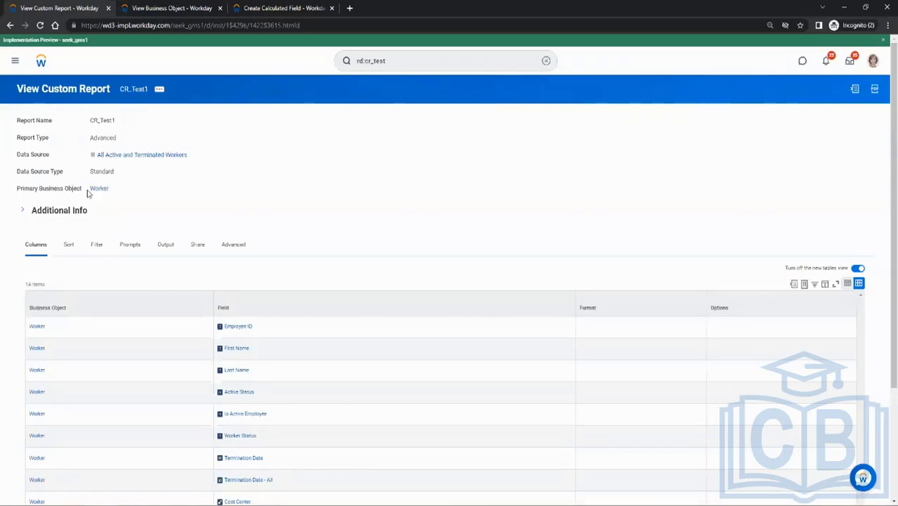
scroll(188, 256, "down", 3)
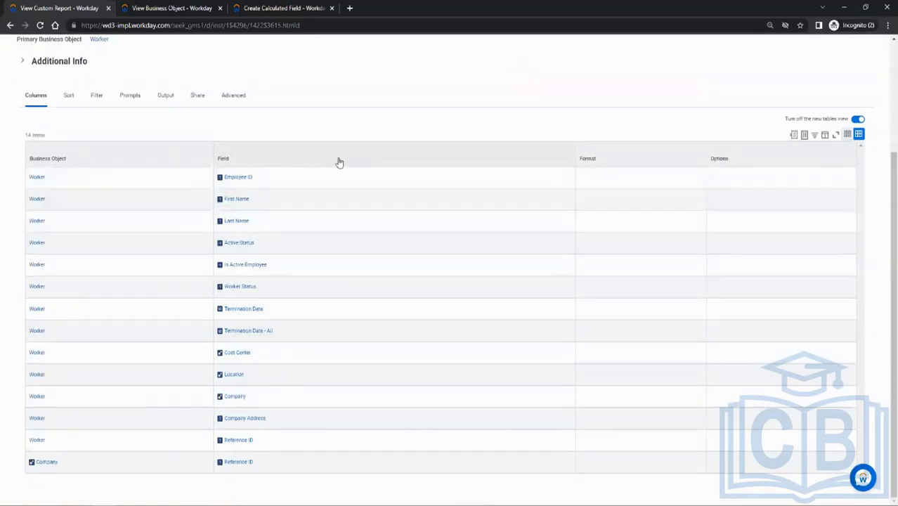
scroll(339, 160, "up", 3)
left_click(193, 7)
left_click(281, 8)
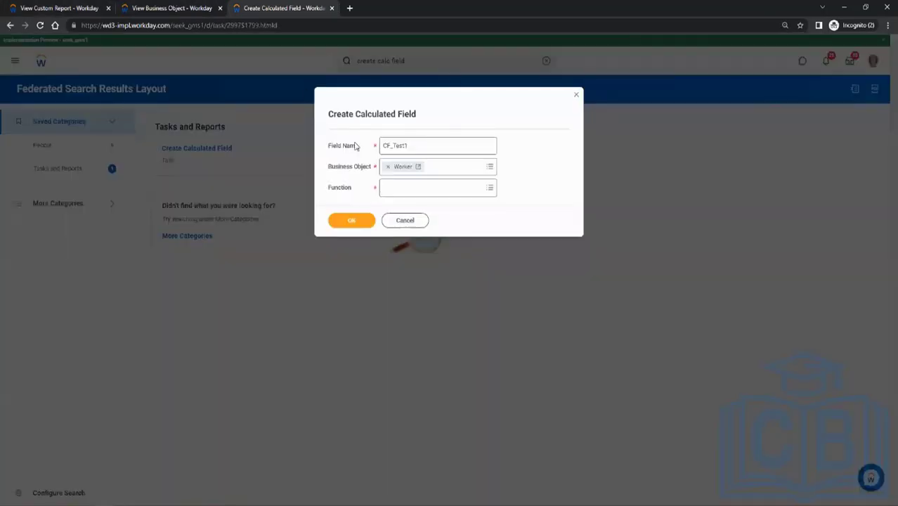
Change the calculated field's business object to Supplier and compare it with the business objects in the CR_Test1 definition.
left_click(414, 166)
type("supplier")
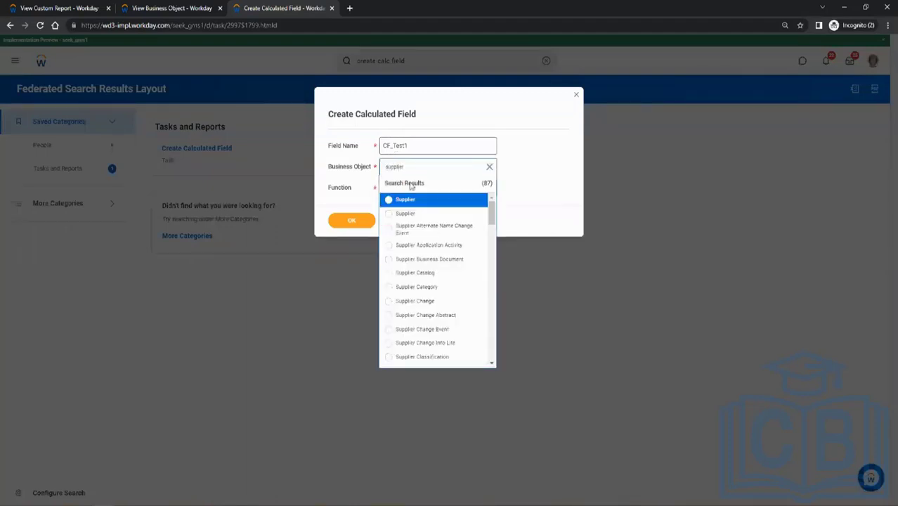
left_click(397, 200)
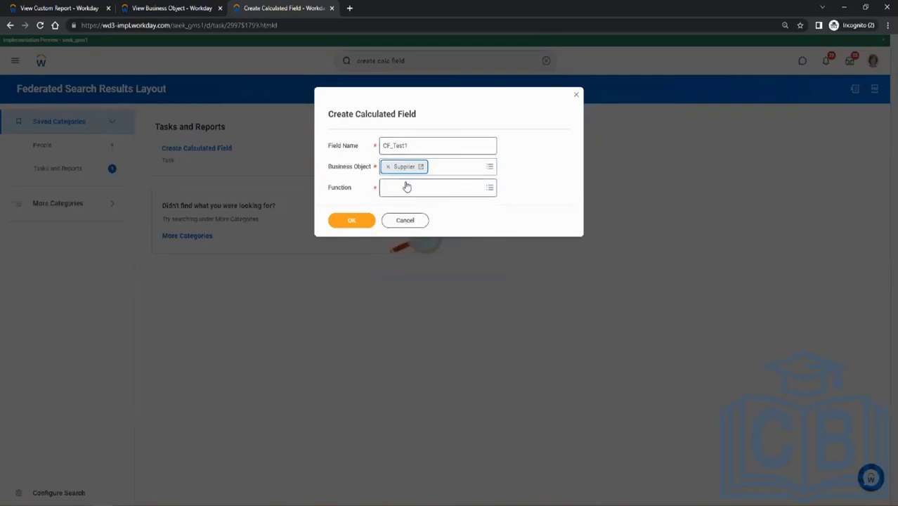
left_click(40, 7)
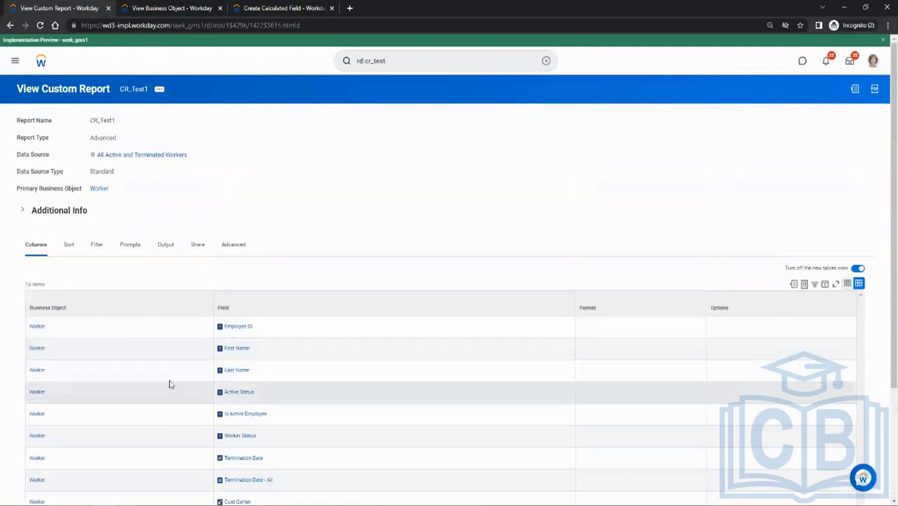
left_click(296, 8)
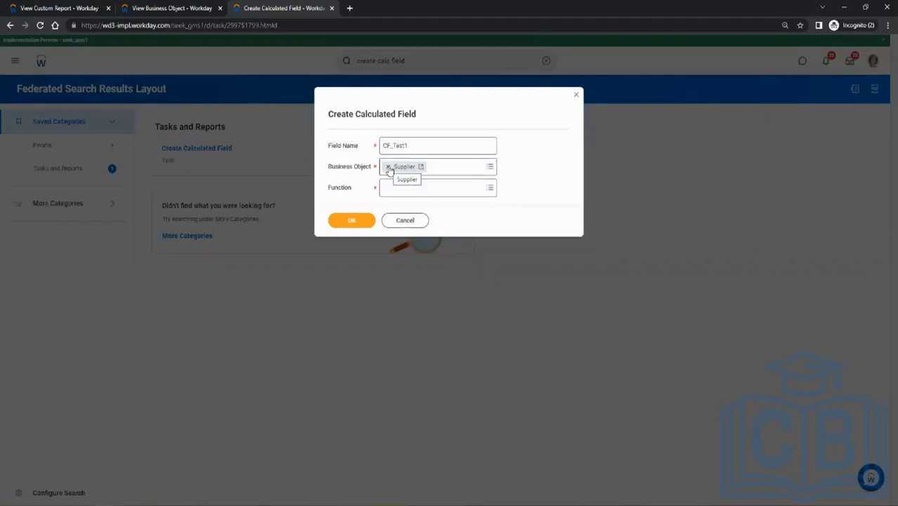
Replace the calculated field's Supplier business object with Global.
left_click(388, 168)
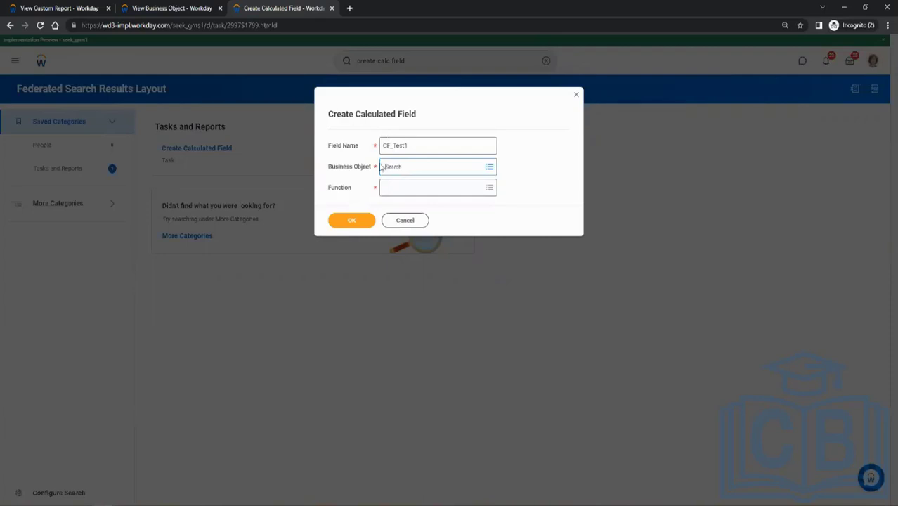
type("global")
key("Return")
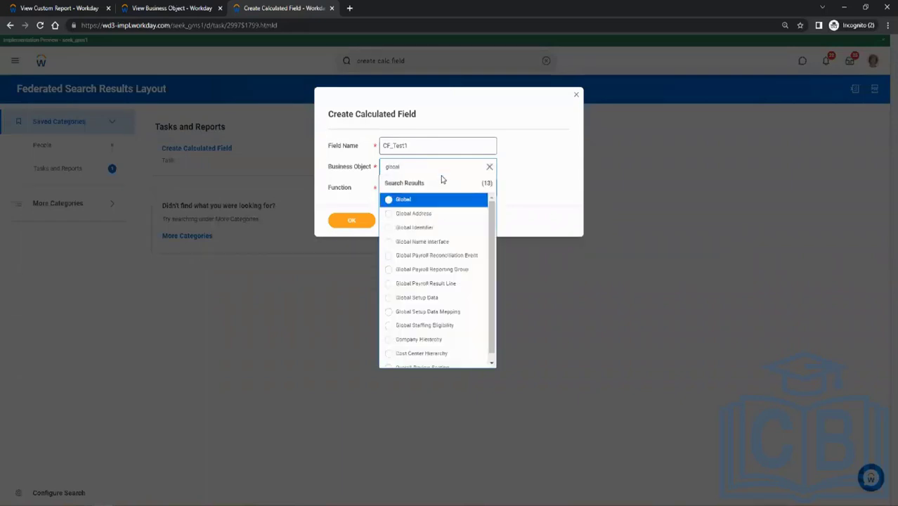
left_click(411, 201)
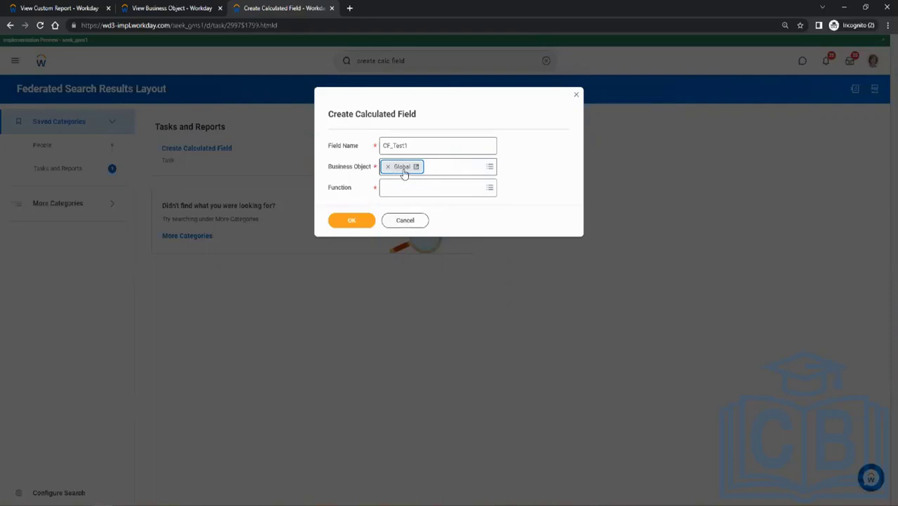
Clear Global from the calculated field's business object, check the CR_Test1 report and Worker object definitions, and return to the calculated field form.
left_click(387, 166)
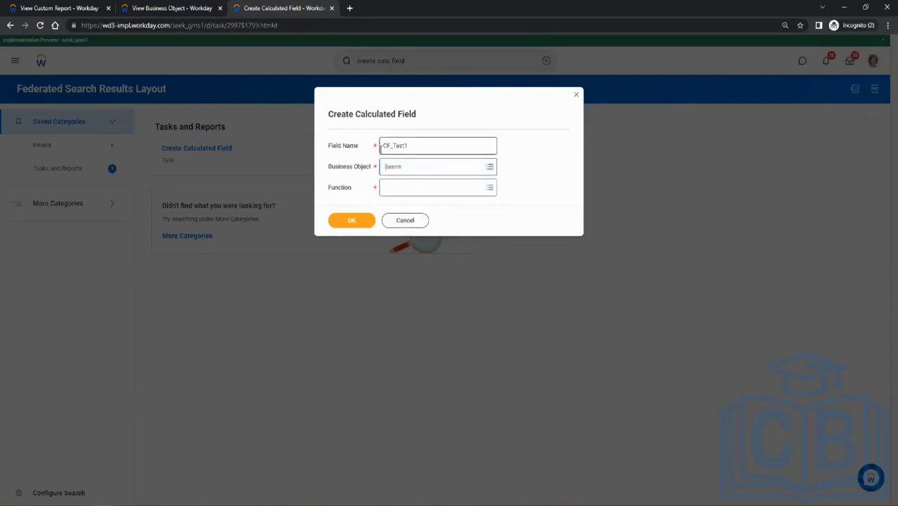
left_click(79, 8)
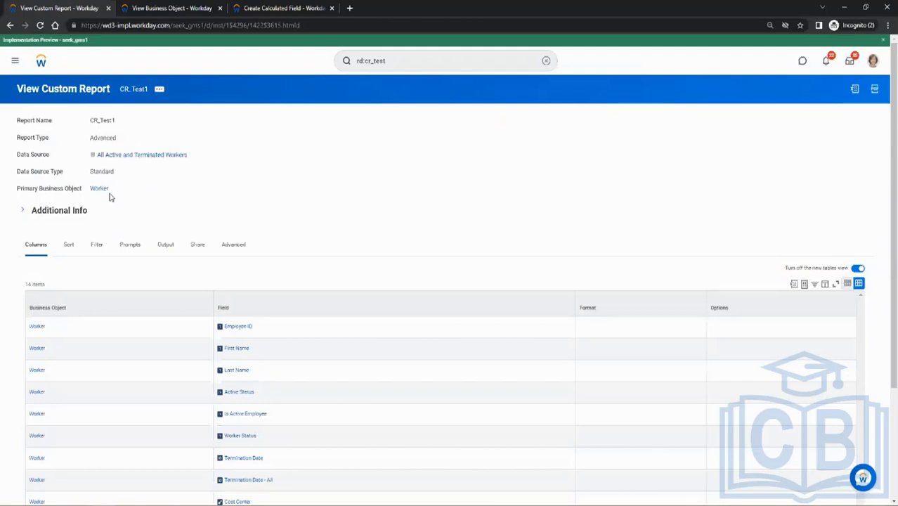
mouse_move(114, 190)
left_click(176, 7)
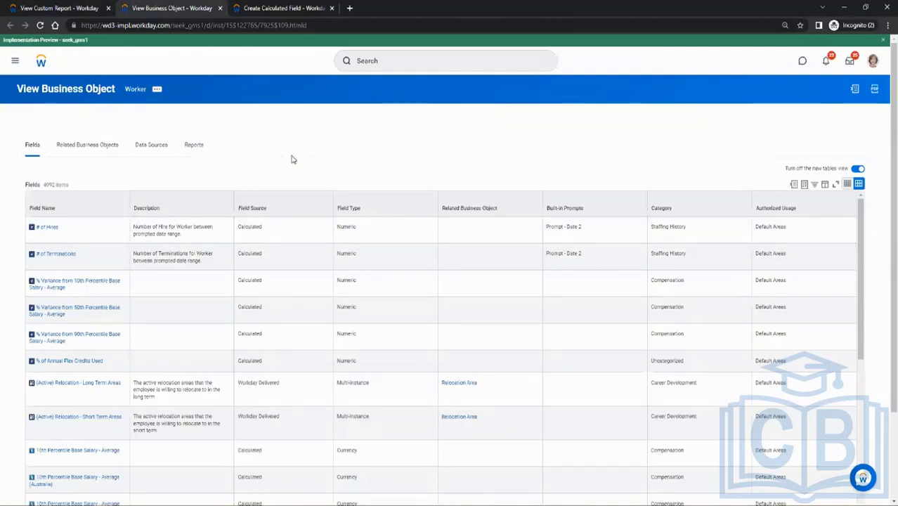
left_click(304, 8)
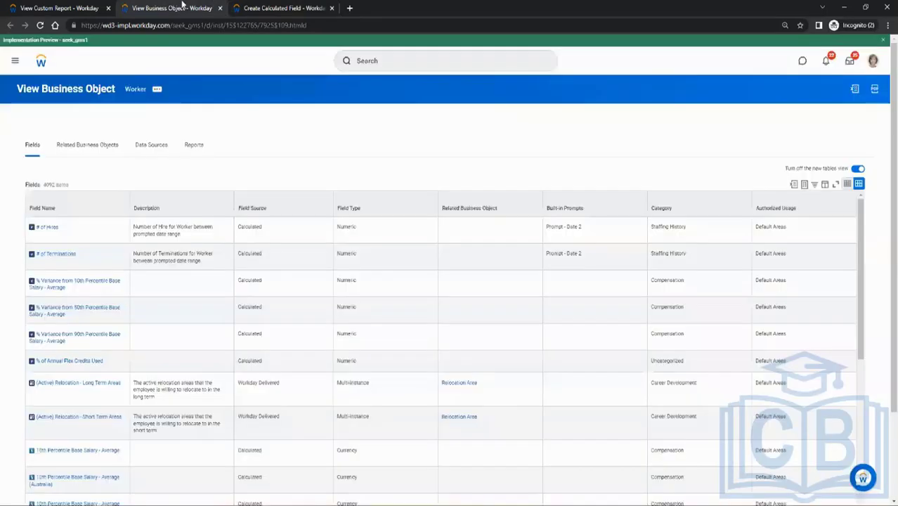
Examine the Worker business object's field list, comparing the calculated and Workday Delivered field sources.
left_click(169, 8)
left_click_drag(44, 186, 128, 187)
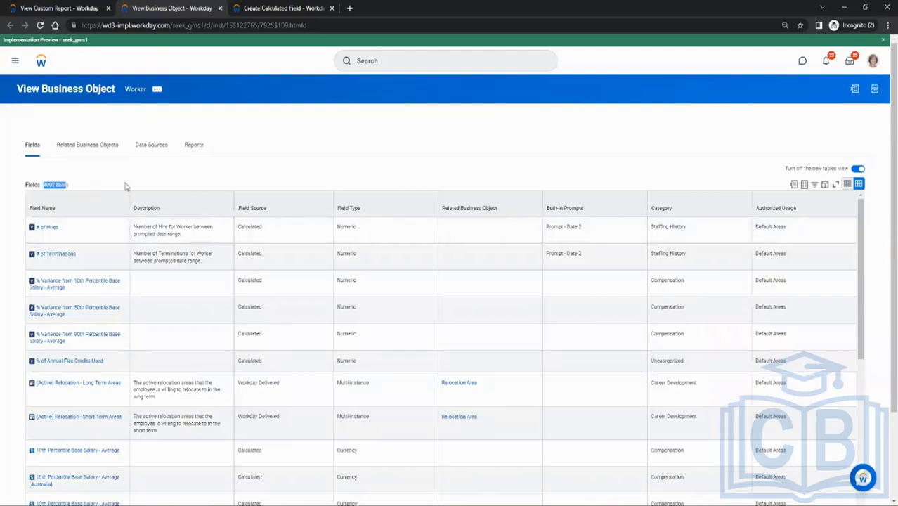
scroll(176, 185, "down", 1)
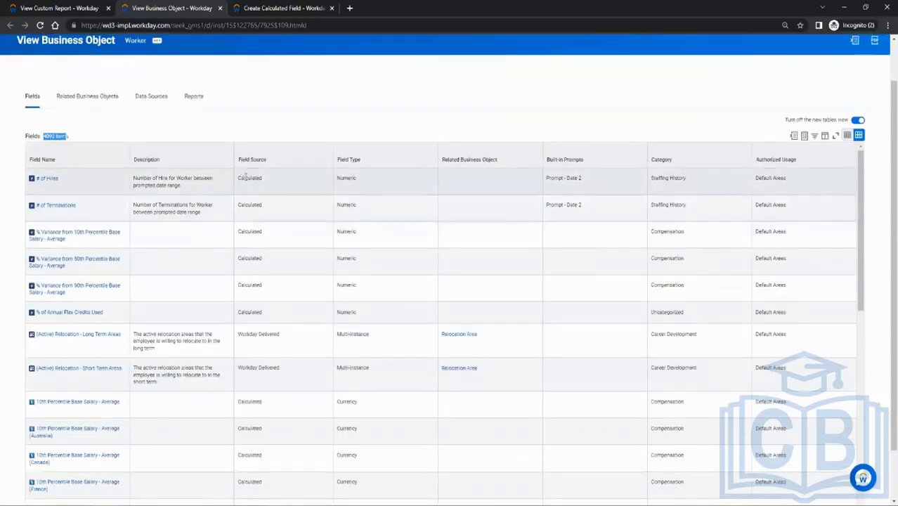
left_click(249, 204)
double_click(250, 204)
left_click(250, 235)
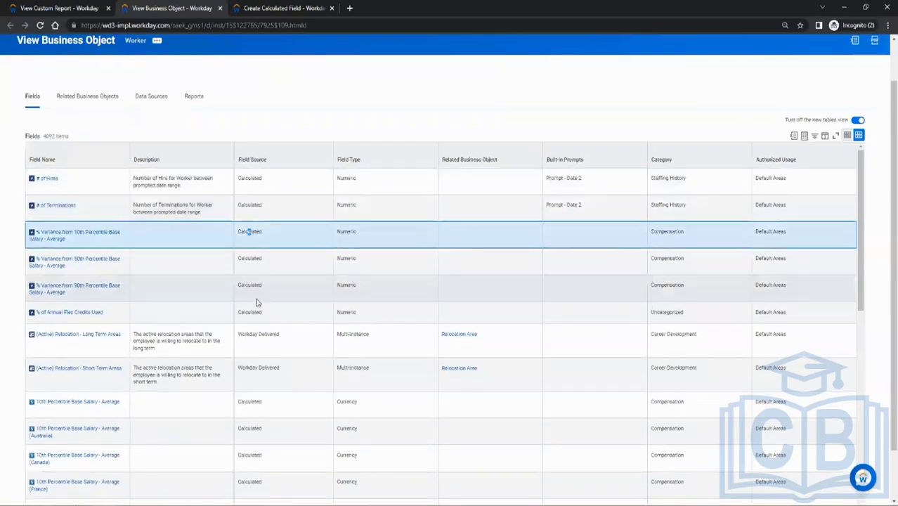
double_click(251, 334)
scroll(253, 335, "down", 10)
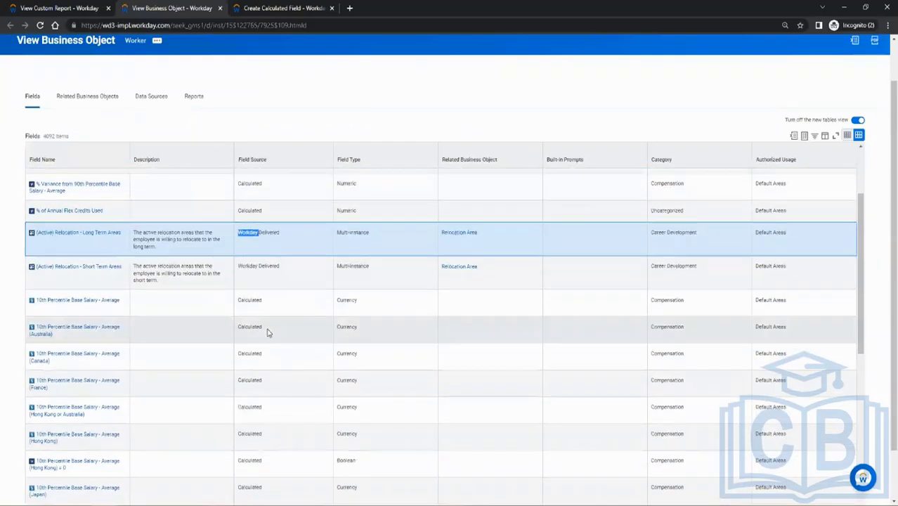
scroll(257, 369, "down", 1)
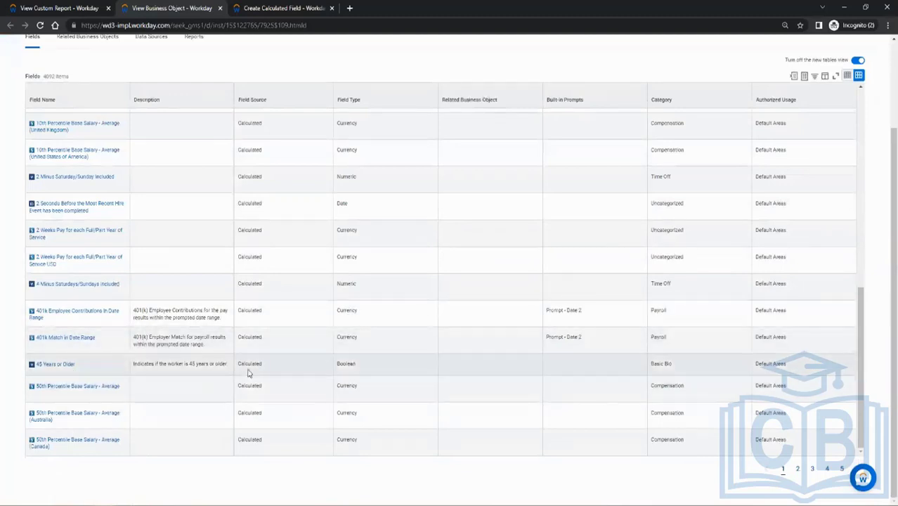
Page through the Worker field list up to page 4 to review the field sources of further fields.
left_click(798, 471)
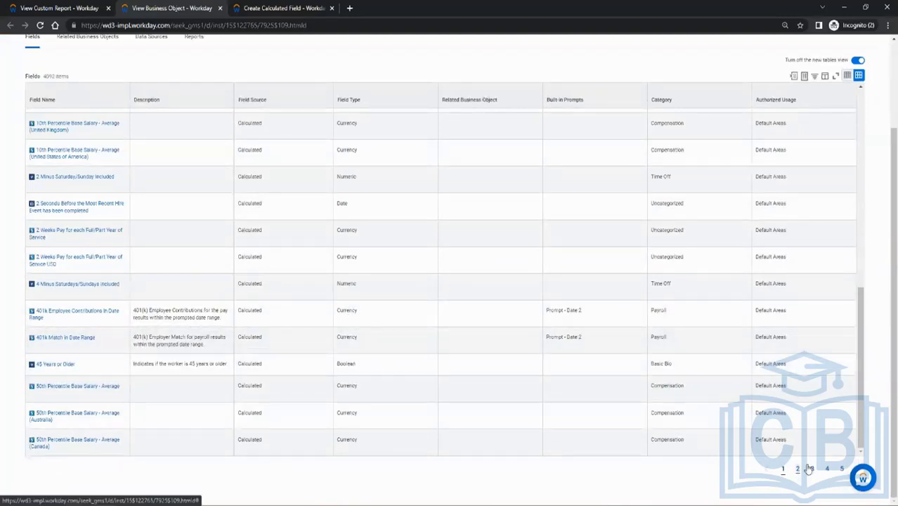
scroll(307, 235, "down", 2)
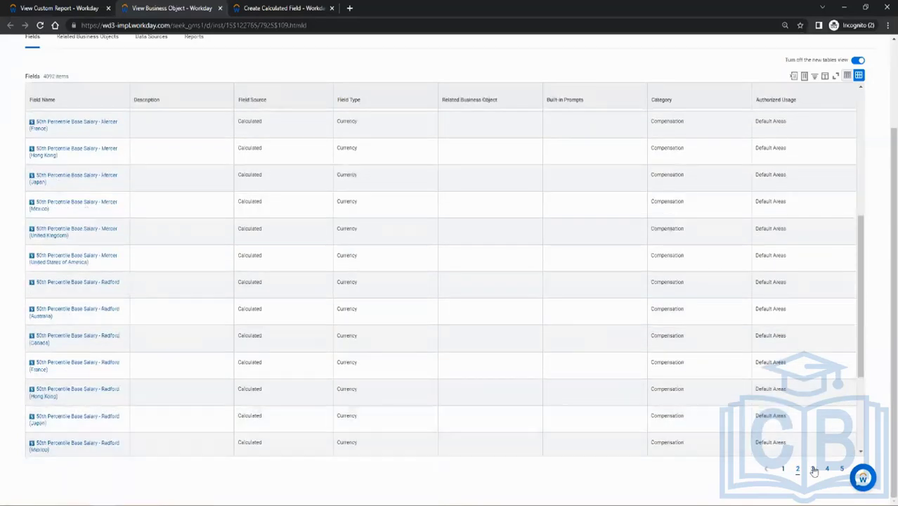
left_click(813, 469)
scroll(385, 222, "down", 10)
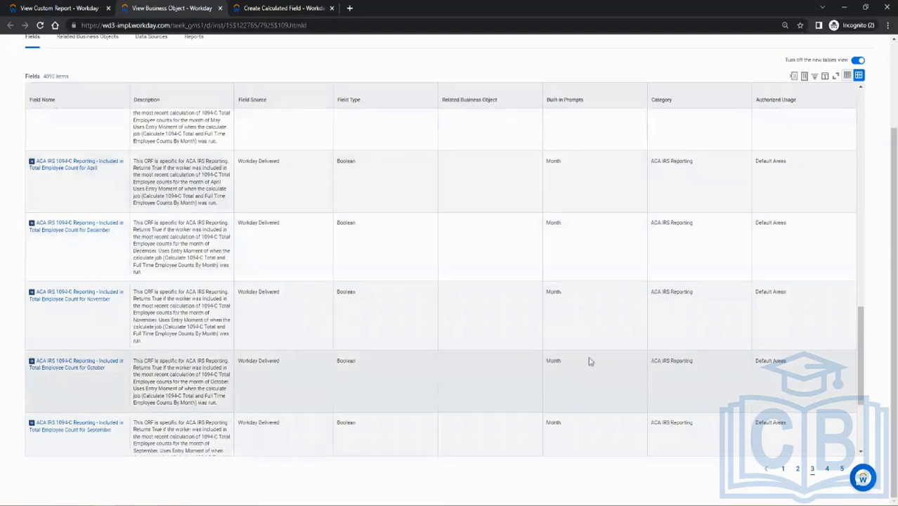
scroll(818, 327, "down", 3)
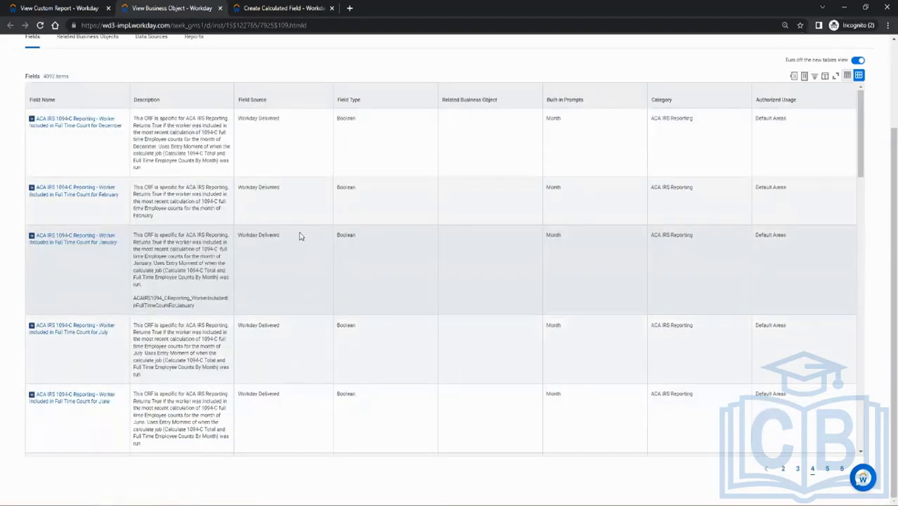
scroll(61, 184, "up", 2)
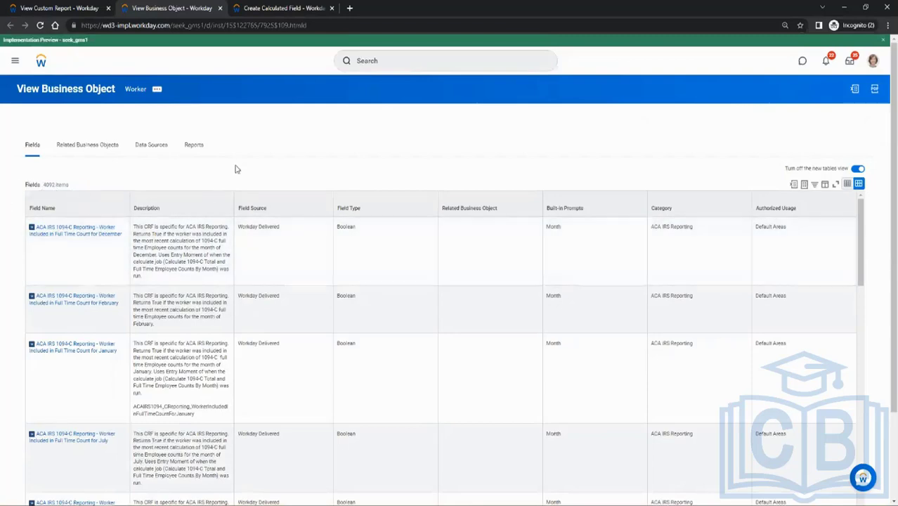
scroll(238, 167, "down", 3)
scroll(237, 167, "up", 3)
Recheck the CR_Test1 report's primary business object and assign Worker as the calculated field's business object.
left_click(270, 9)
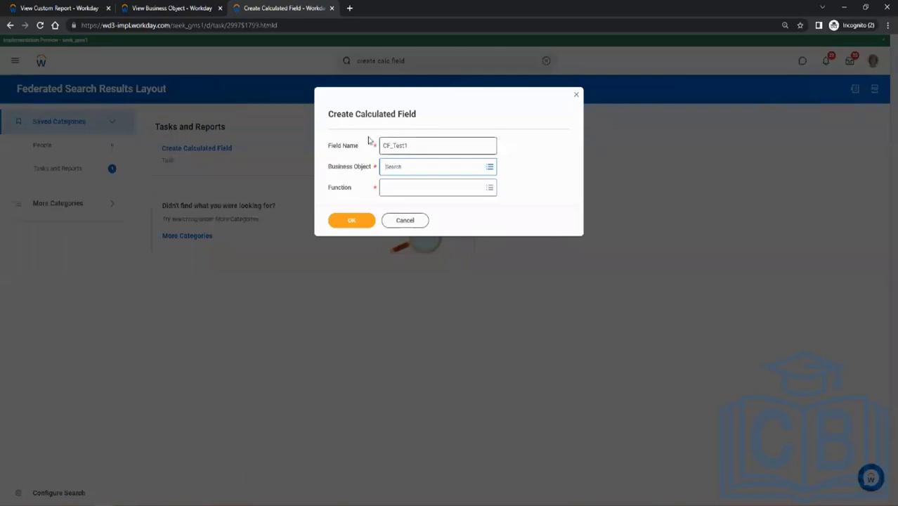
left_click(59, 8)
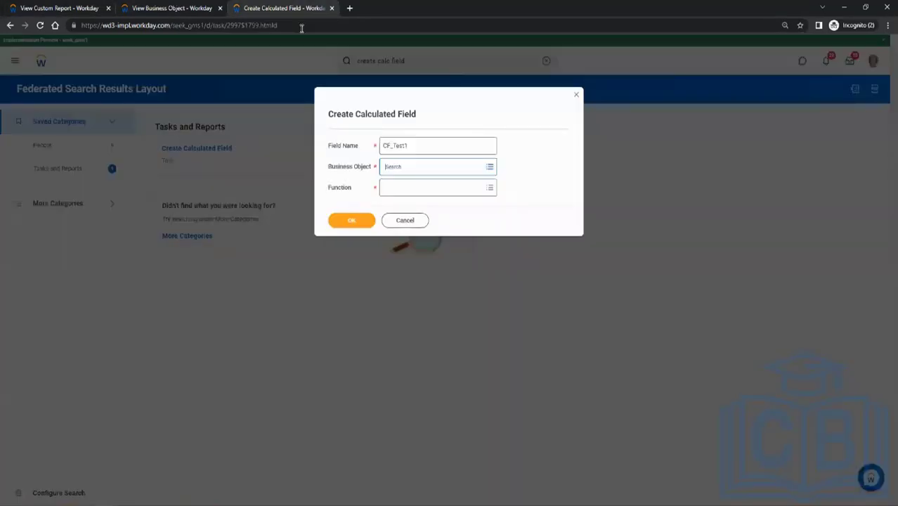
left_click(251, 7)
type("worker")
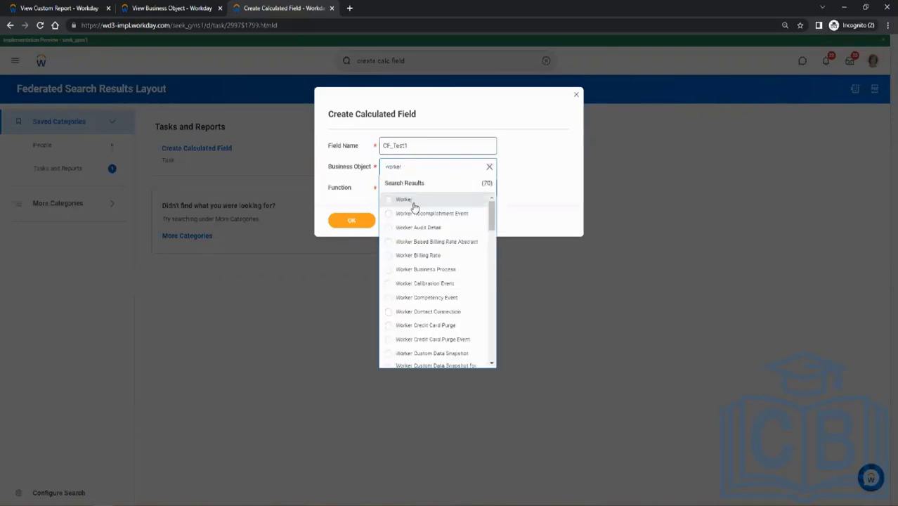
left_click(411, 201)
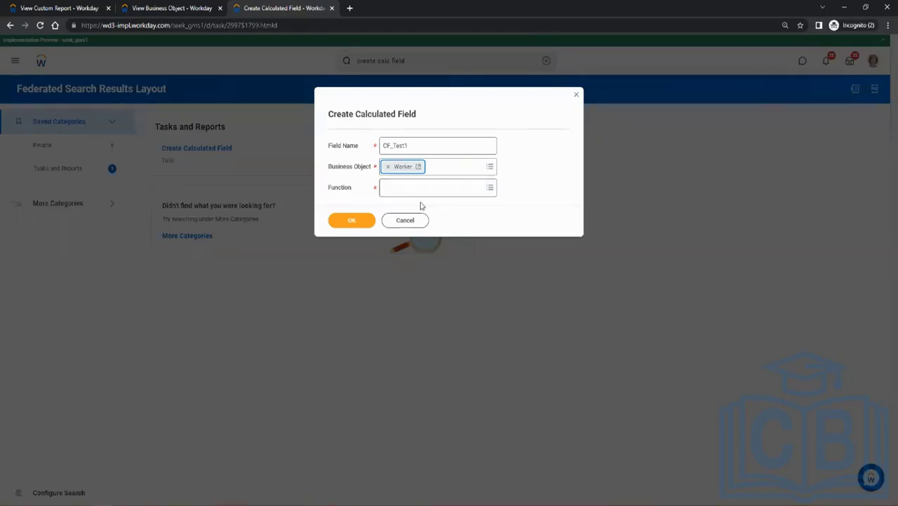
Change the calculated field's name to CF_INT001_salkdj as a naming convention example.
left_click(411, 190)
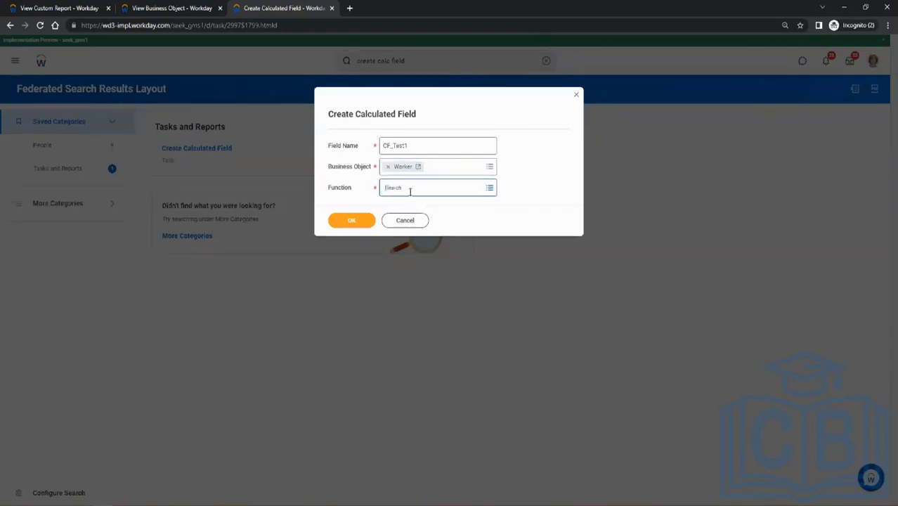
left_click(537, 182)
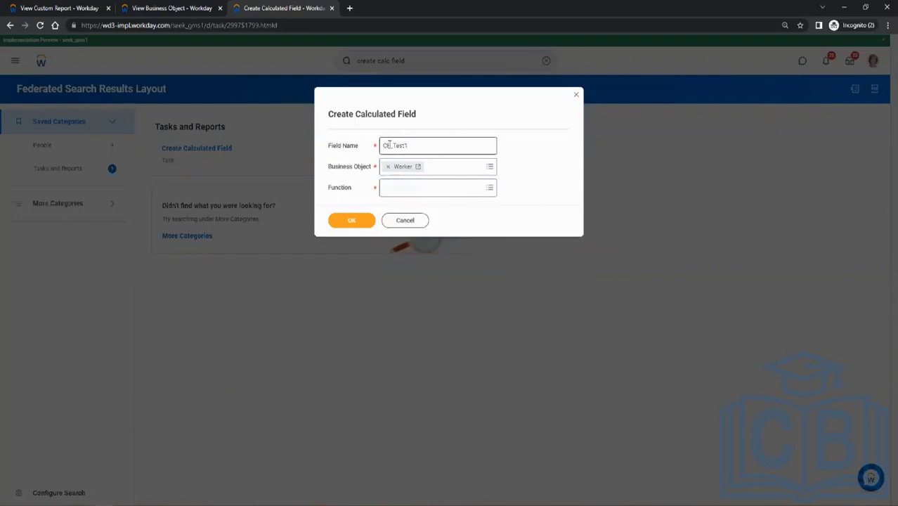
left_click_drag(392, 146, 407, 145)
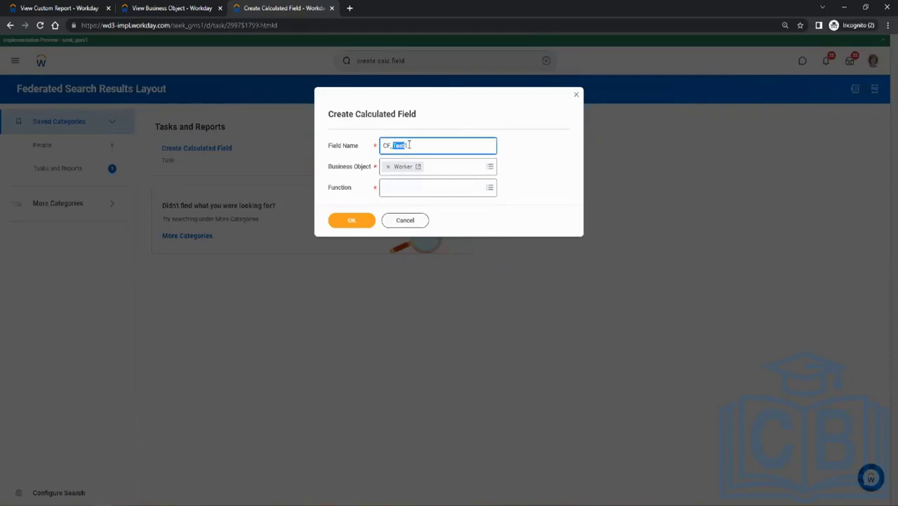
left_click(413, 145)
left_click_drag(392, 146, 411, 146)
type("INT001_salkdj")
Set the calculated field's name back to CF_Test1.
left_click_drag(432, 146, 395, 147)
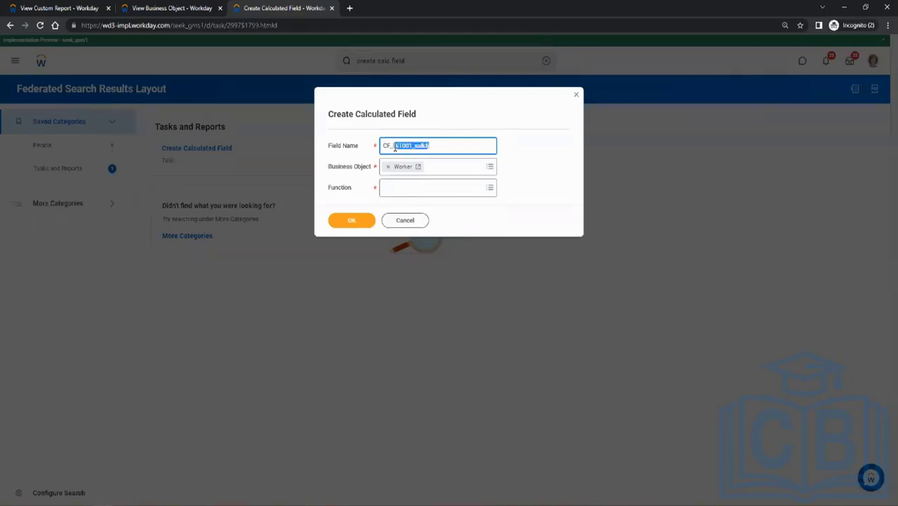
key("BackSpace")
type("Test1")
Examine the available calculated field functions, from Aggregate Related Instances through True/False Condition.
left_click(420, 190)
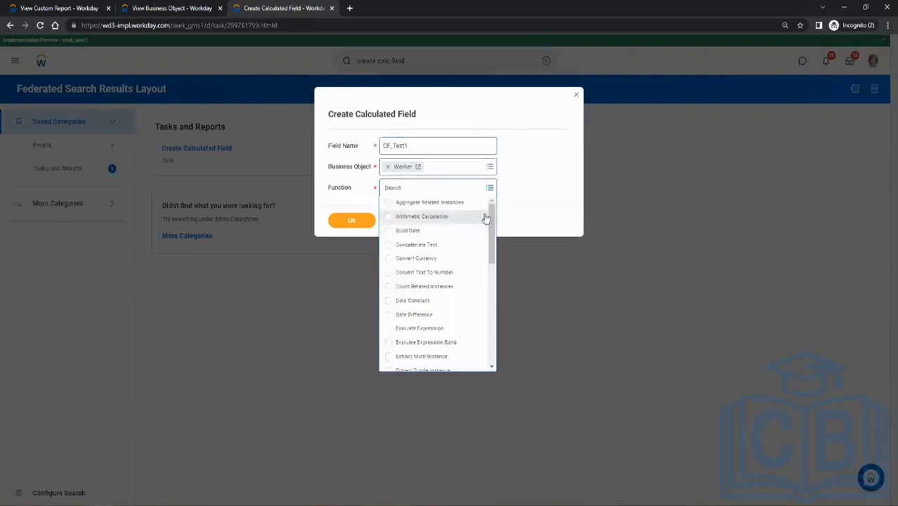
left_click_drag(491, 220, 507, 237)
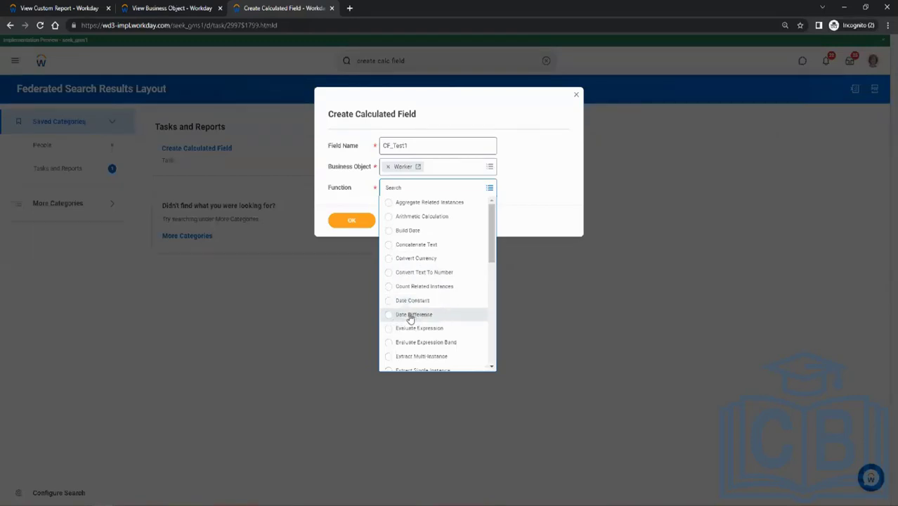
left_click_drag(493, 253, 493, 271)
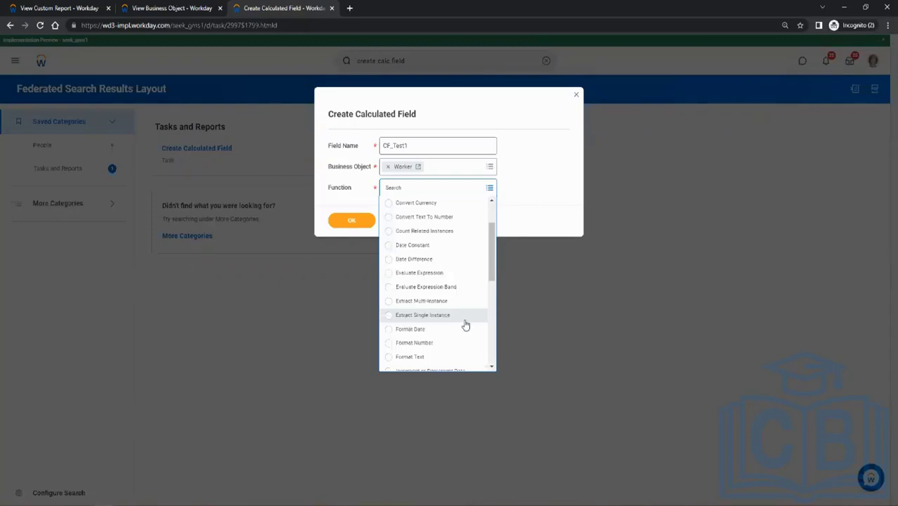
scroll(451, 317, "down", 1)
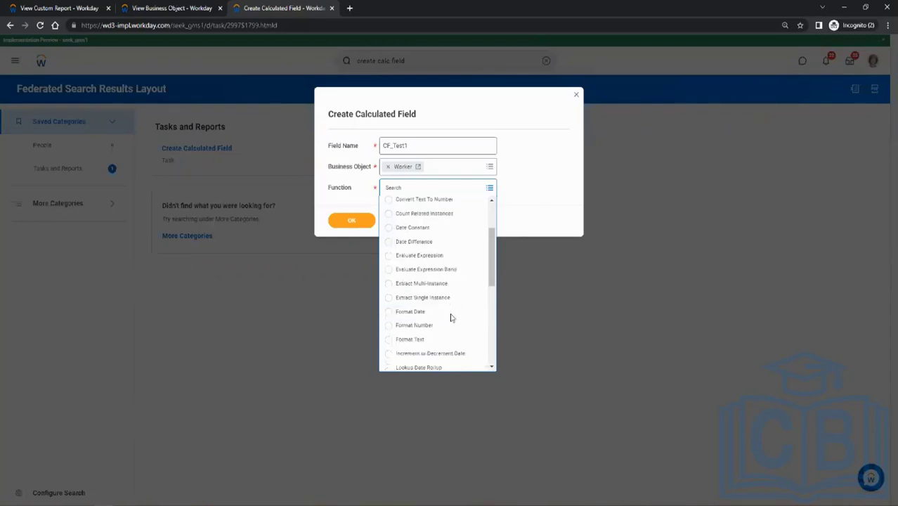
scroll(451, 317, "down", 1)
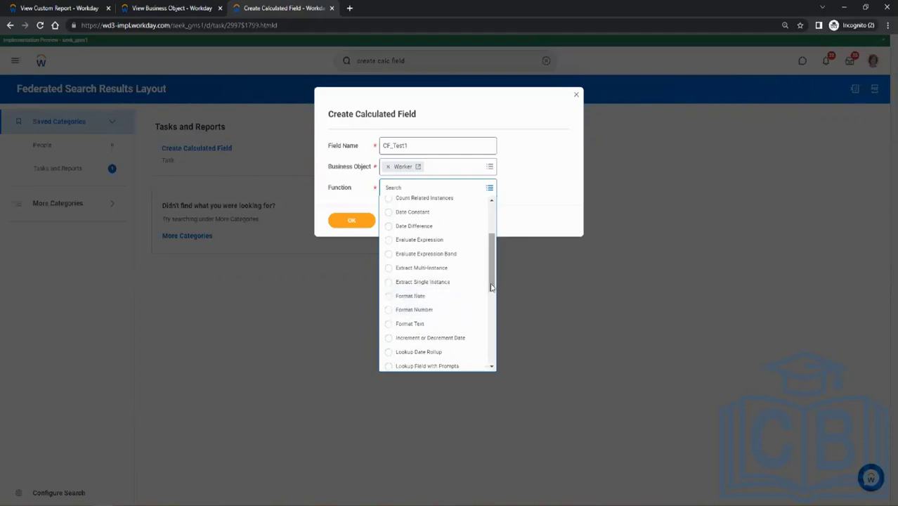
left_click_drag(493, 286, 494, 300)
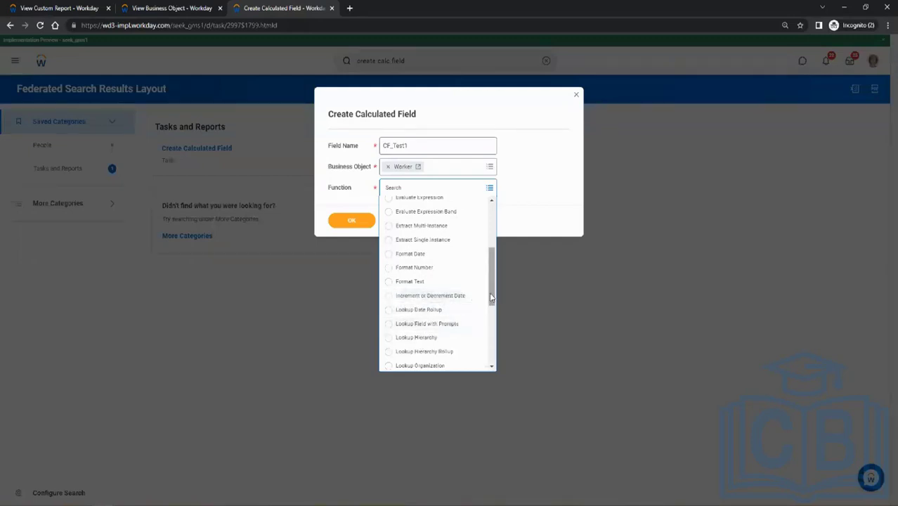
scroll(491, 296, "down", 2)
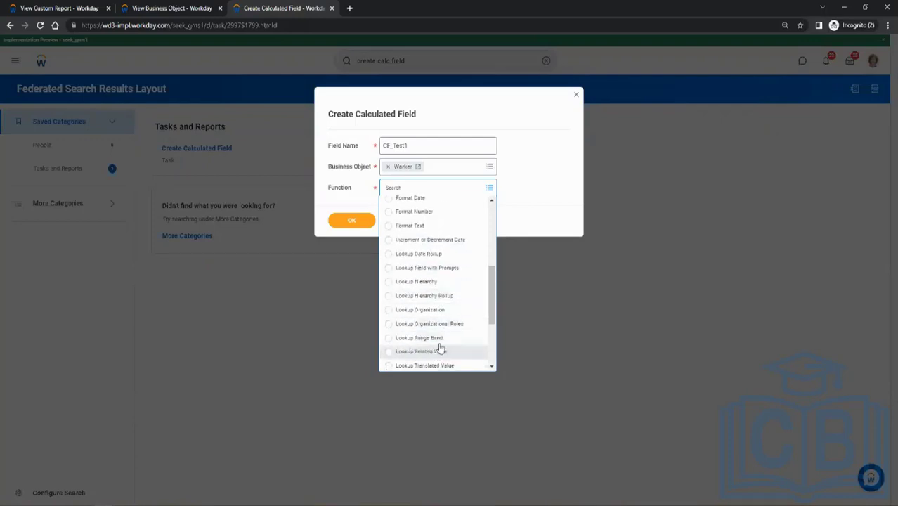
left_click_drag(490, 322, 492, 359)
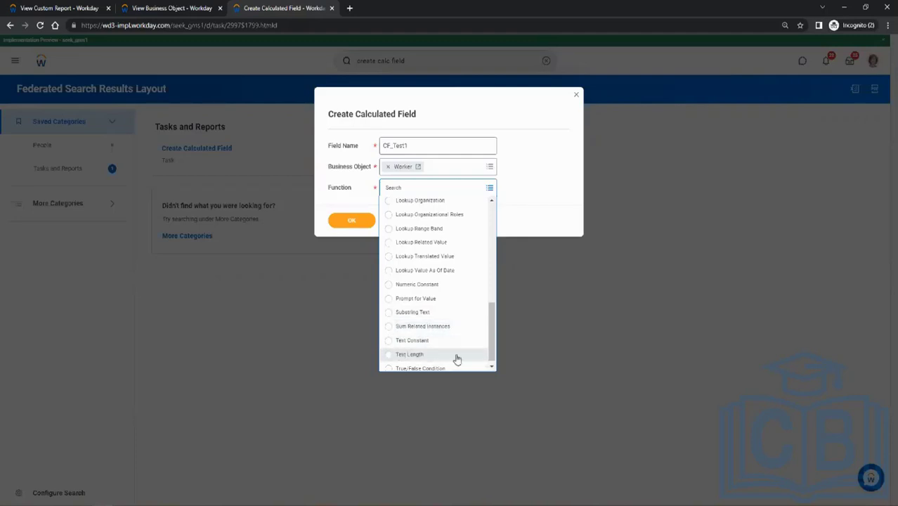
left_click_drag(494, 337, 509, 186)
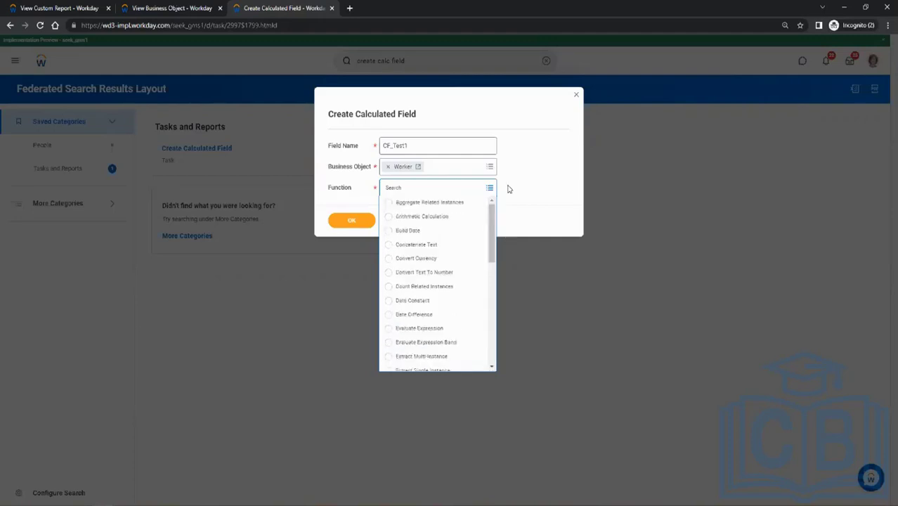
left_click(508, 187)
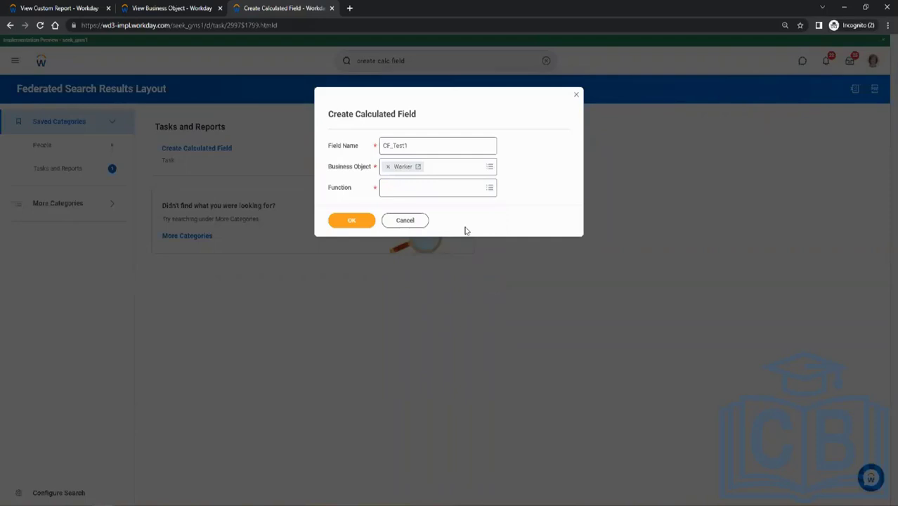
left_click(454, 188)
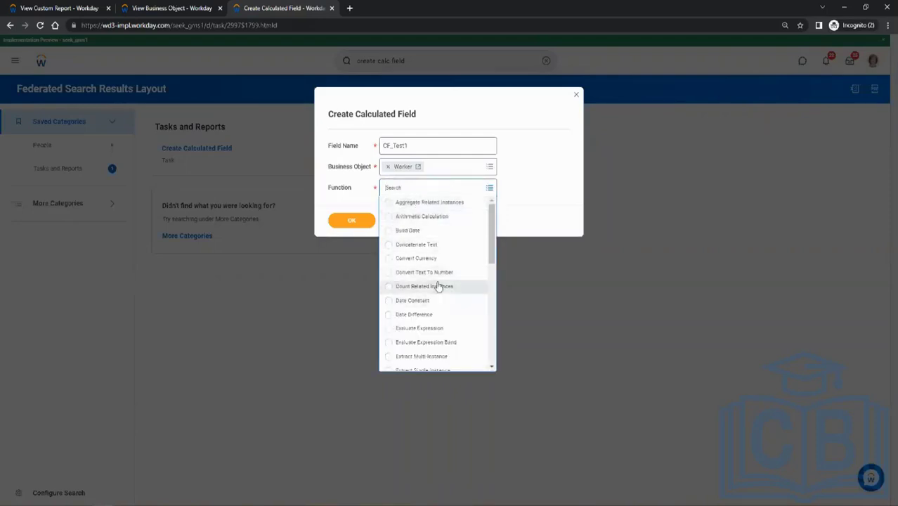
scroll(437, 285, "down", 5)
scroll(437, 285, "up", 5)
scroll(437, 284, "down", 10)
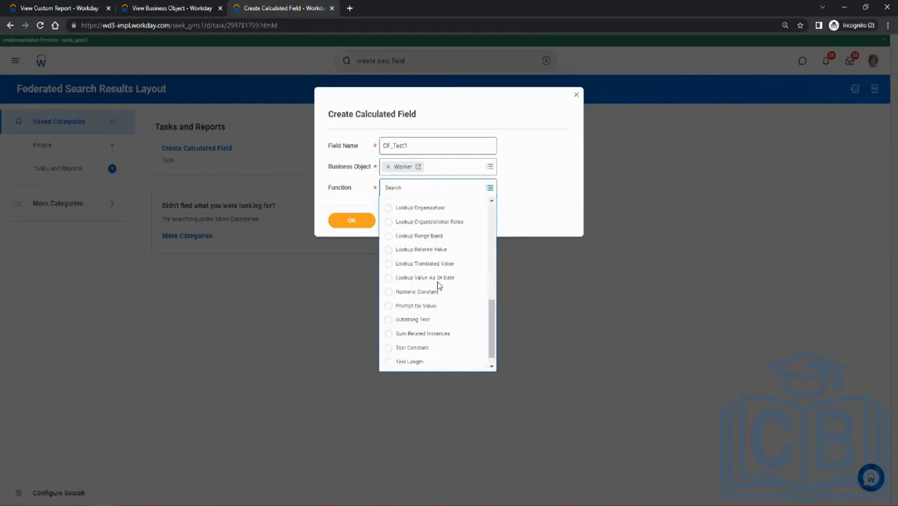
scroll(437, 285, "up", 5)
left_click(351, 193)
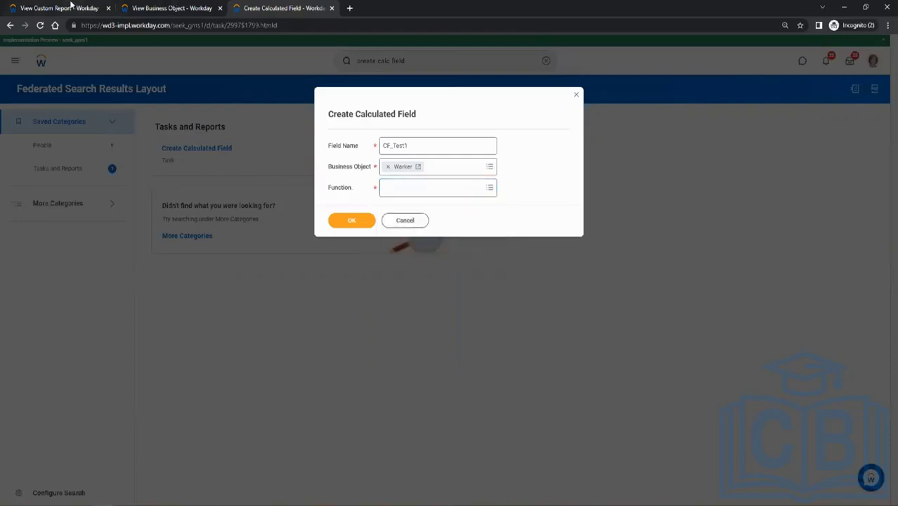
Run the CR_Test1 report and examine the letter case of the First Name values.
left_click(70, 7)
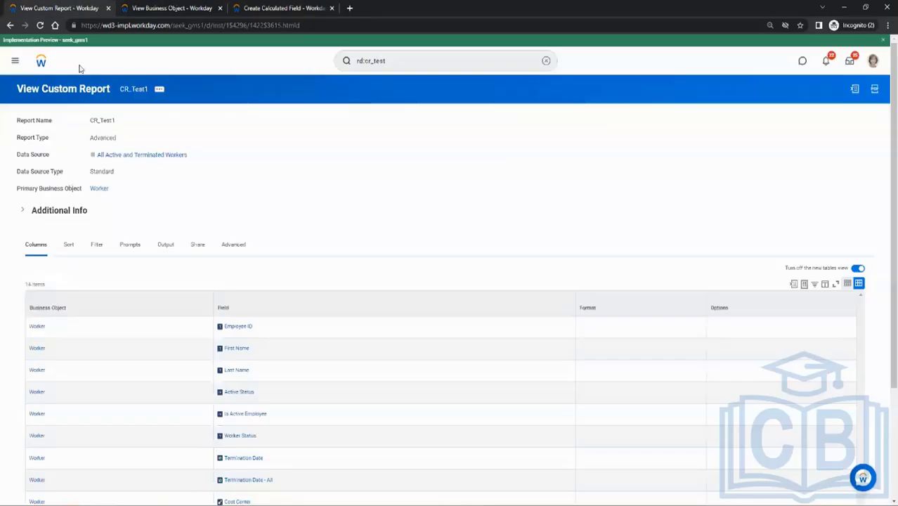
left_click(160, 89)
mouse_move(224, 123)
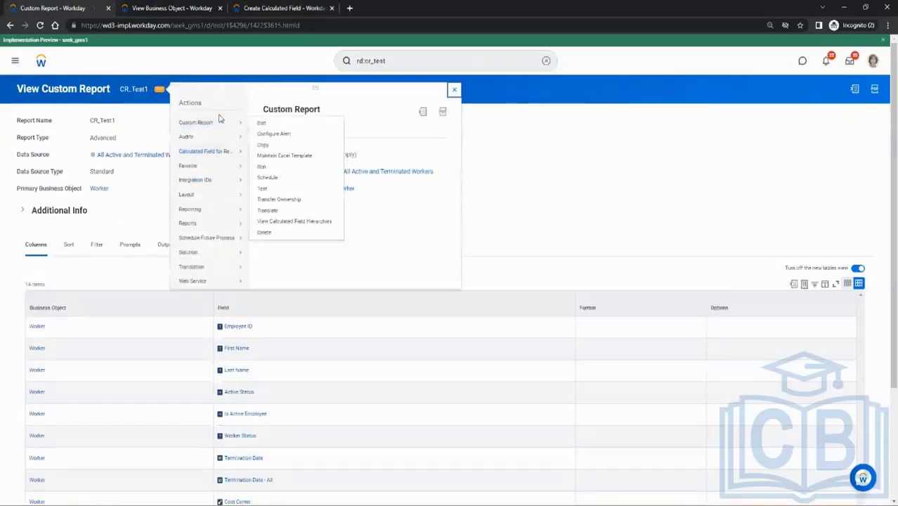
left_click(264, 167)
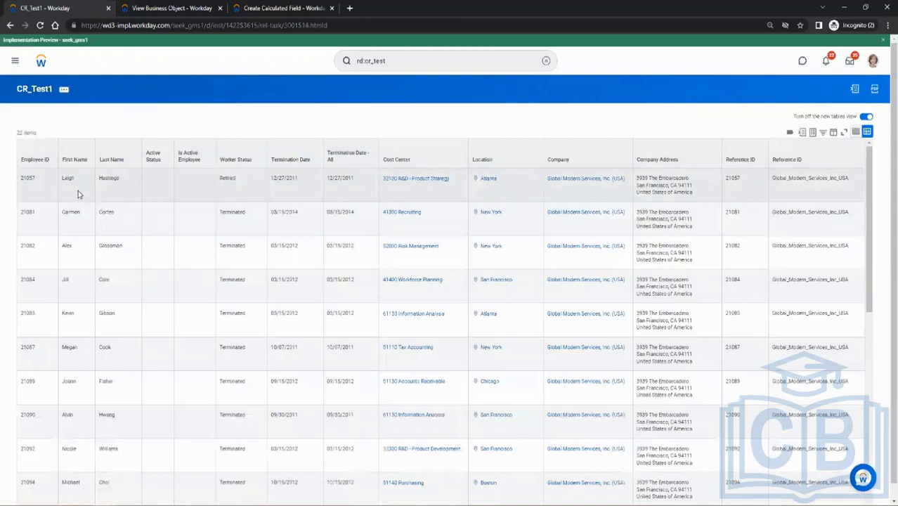
double_click(69, 179)
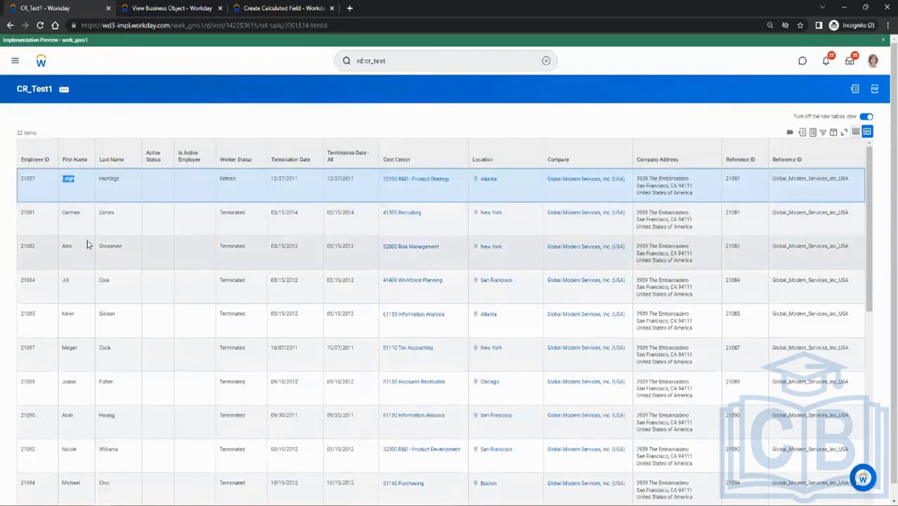
left_click(87, 243)
left_click(70, 177)
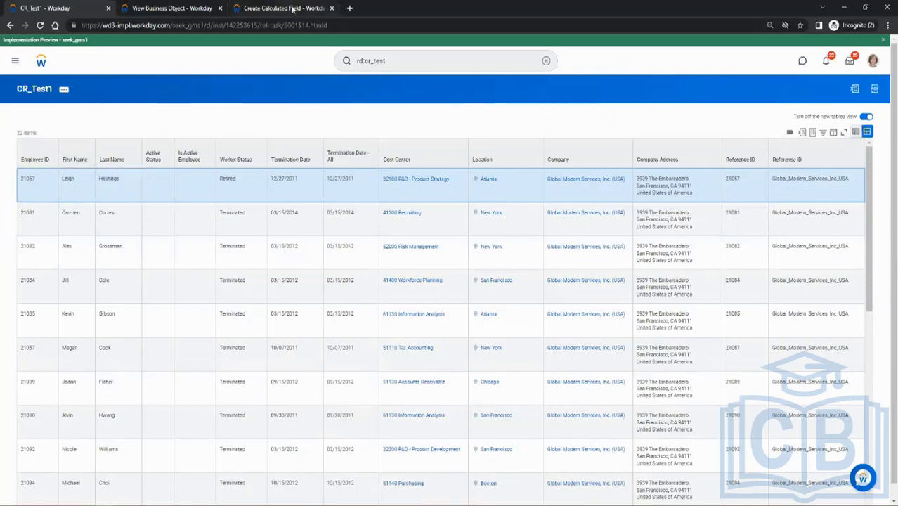
Assign the Format Text function to the calculated field CF_Test1 and continue to its calculation settings.
left_click(291, 7)
left_click(411, 190)
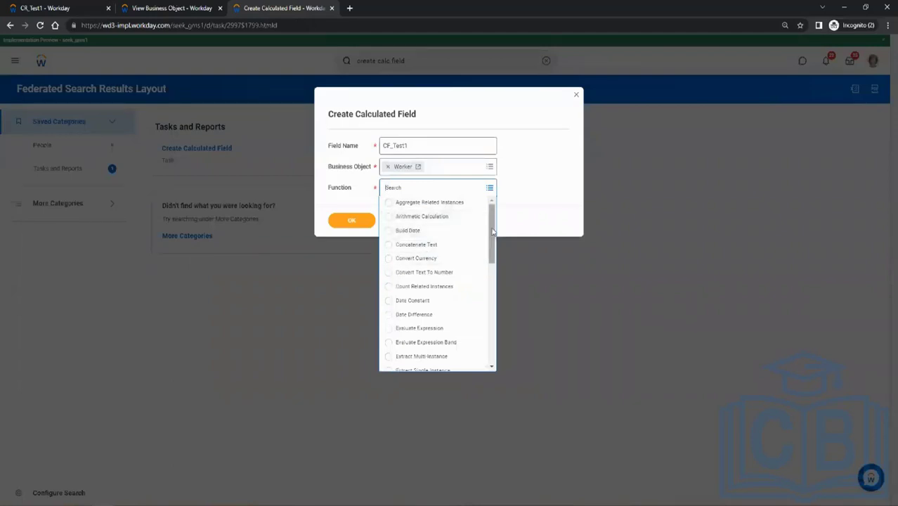
left_click_drag(493, 231, 506, 255)
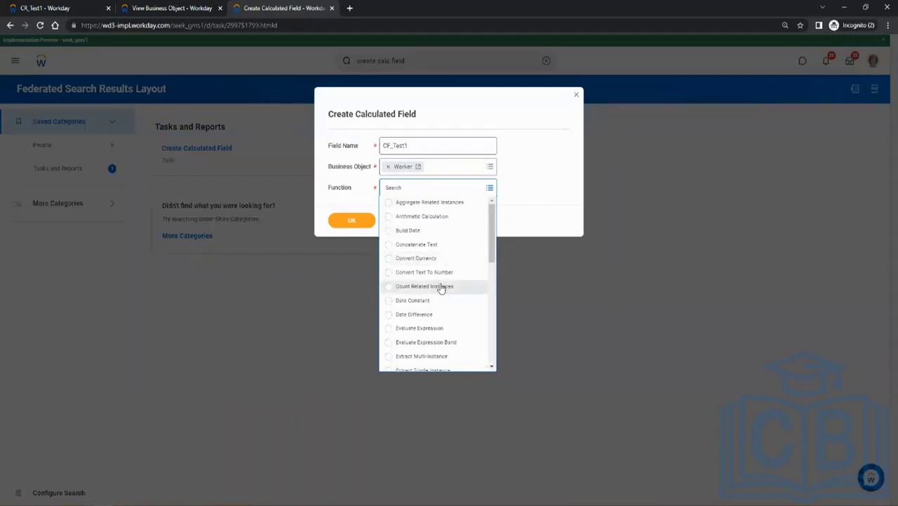
left_click_drag(494, 241, 493, 278)
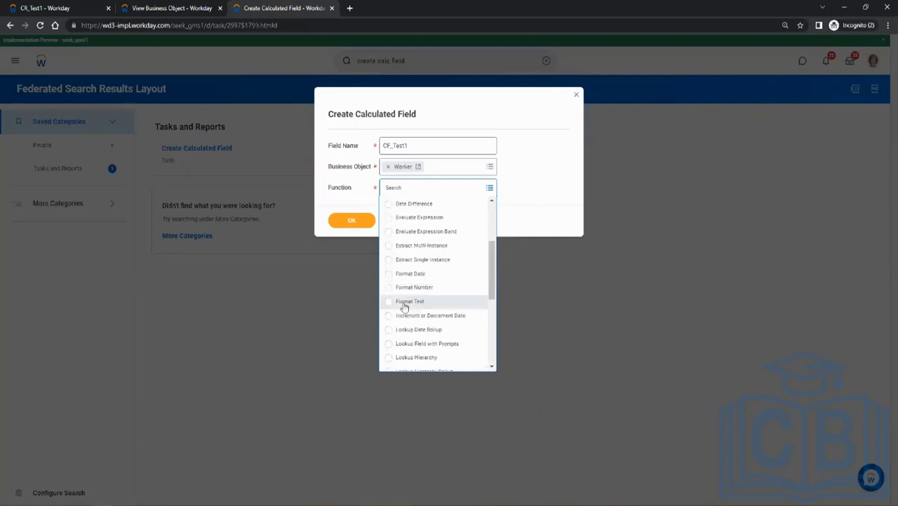
left_click(404, 303)
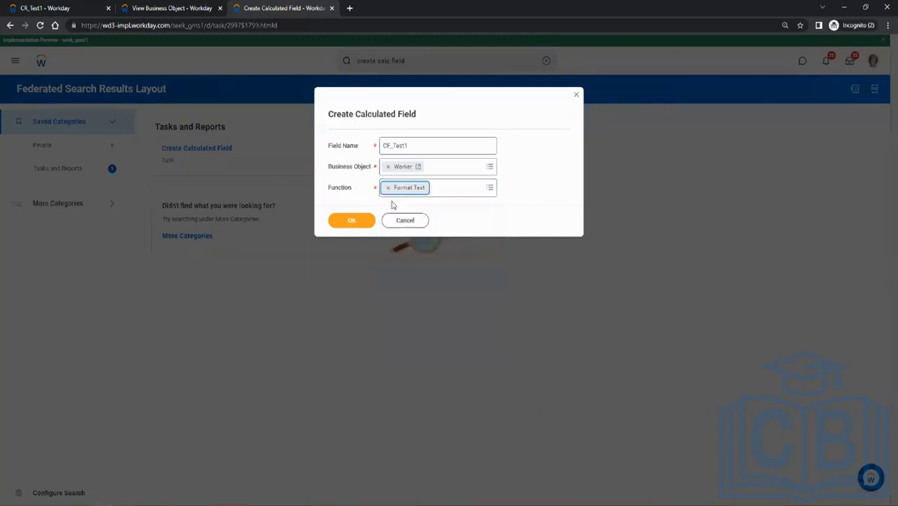
left_click(363, 222)
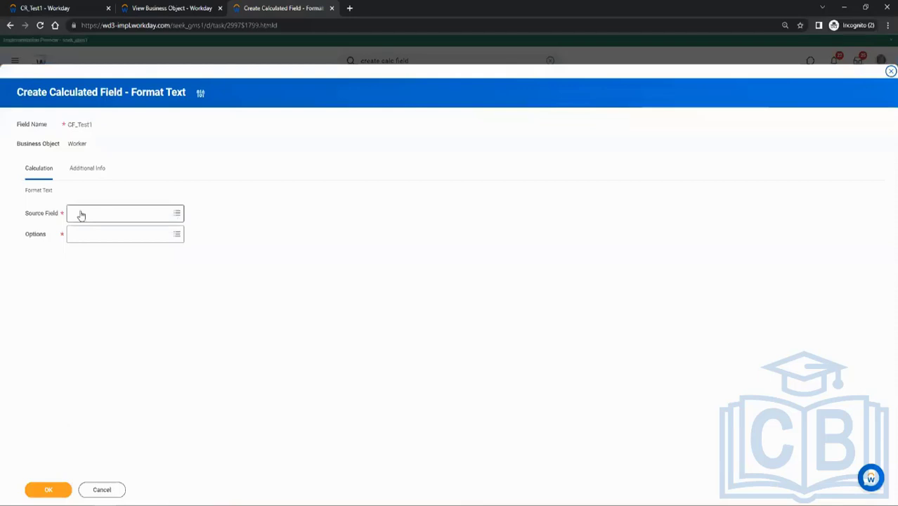
Recheck the CR_Test1 report's columns and set First Name as the calculated field's source field.
left_click(90, 213)
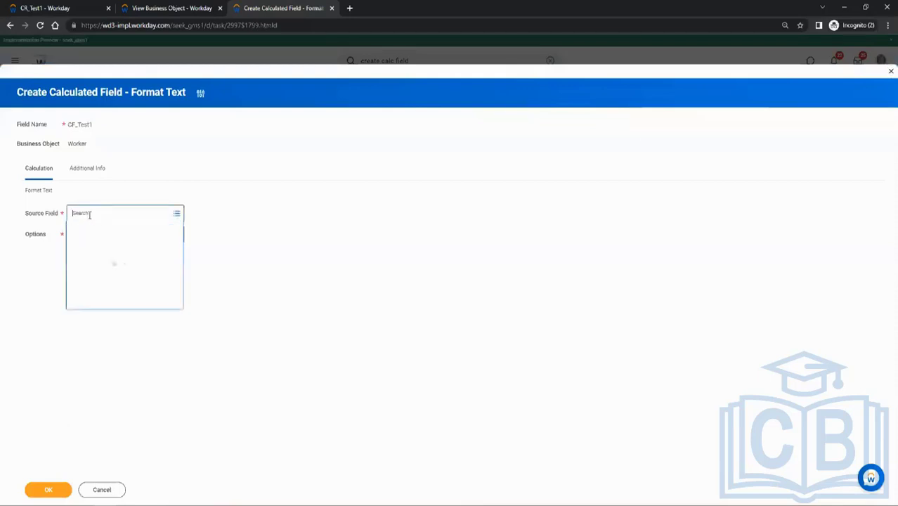
left_click(231, 178)
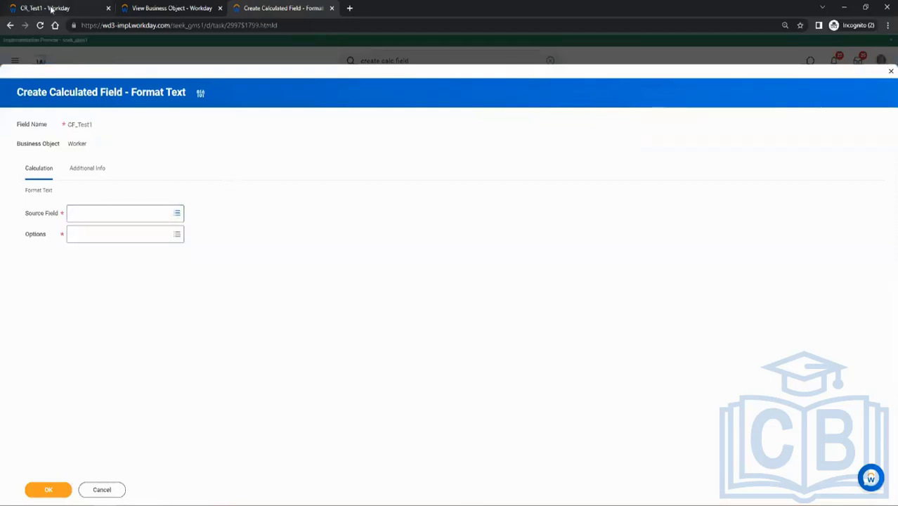
left_click(51, 9)
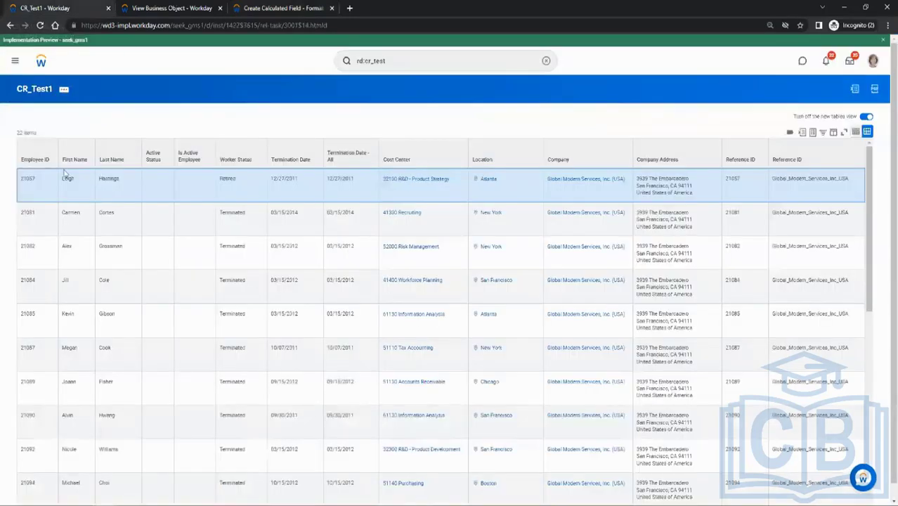
left_click(282, 8)
left_click(107, 214)
type("f")
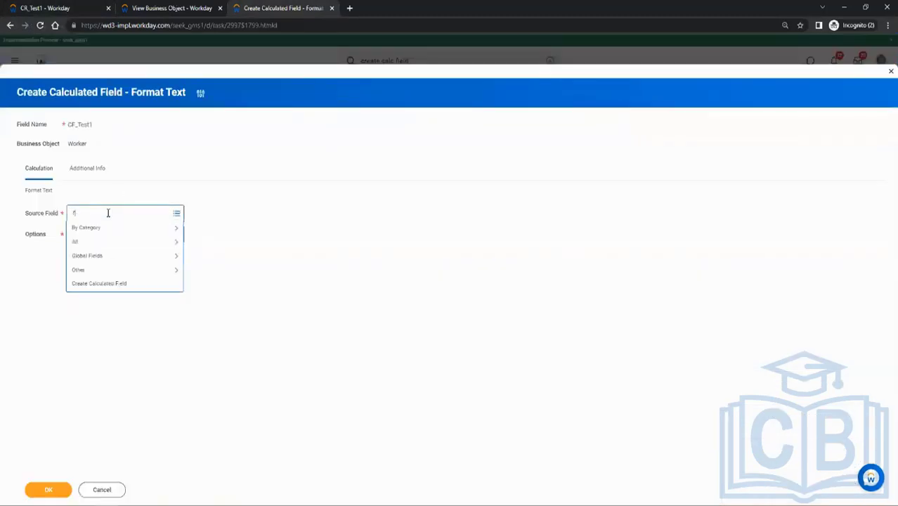
type("irst name")
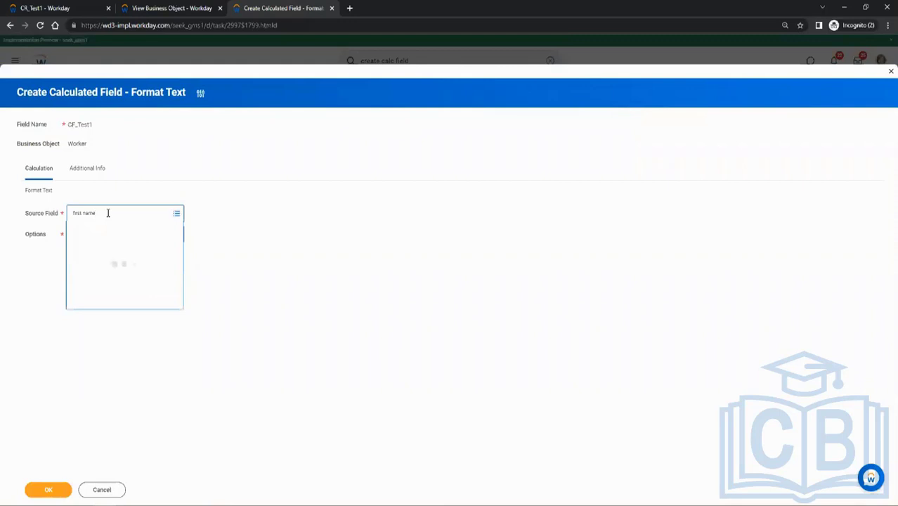
left_click(118, 243)
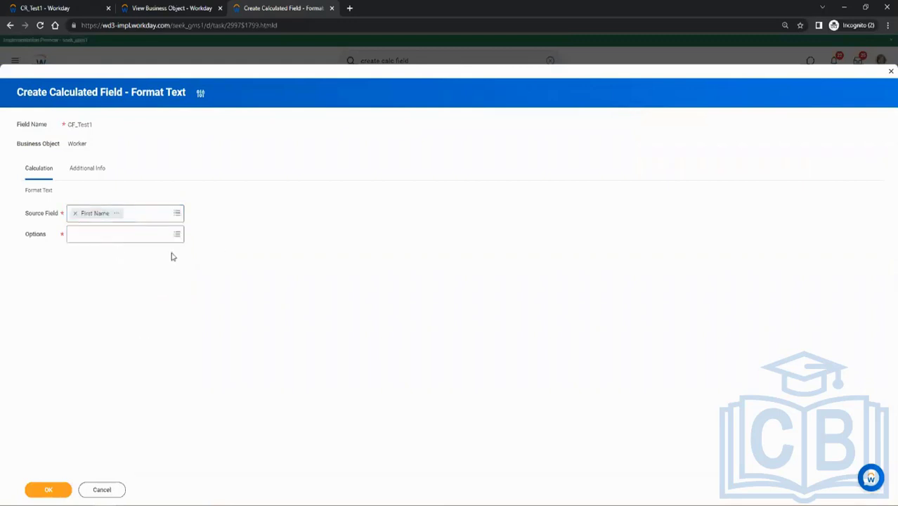
Set the text format option of CF_Test1 to Upper Case and save the calculated field.
left_click(72, 237)
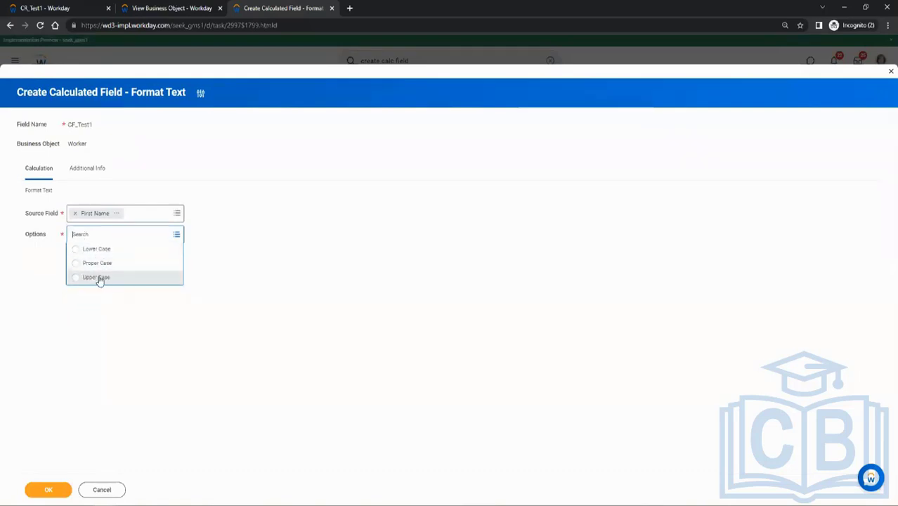
left_click(98, 279)
left_click(182, 342)
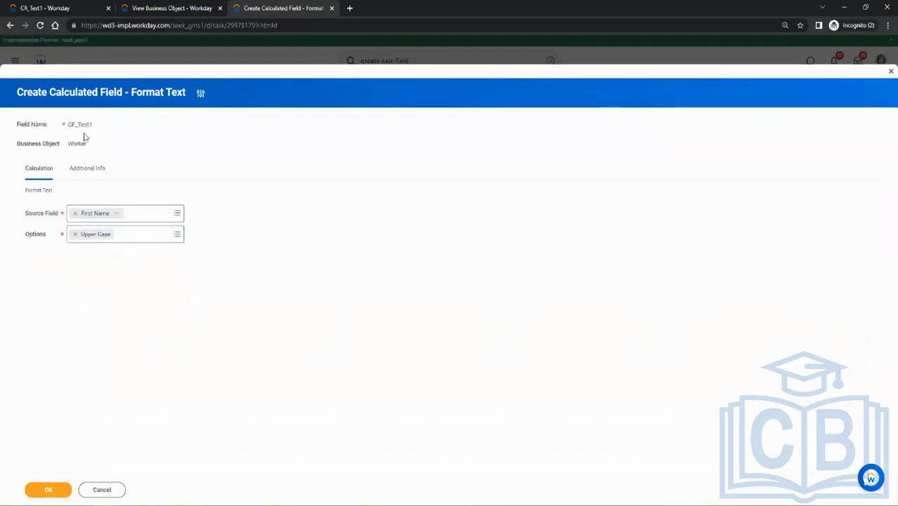
left_click_drag(68, 124, 92, 124)
left_click(256, 187)
left_click(51, 490)
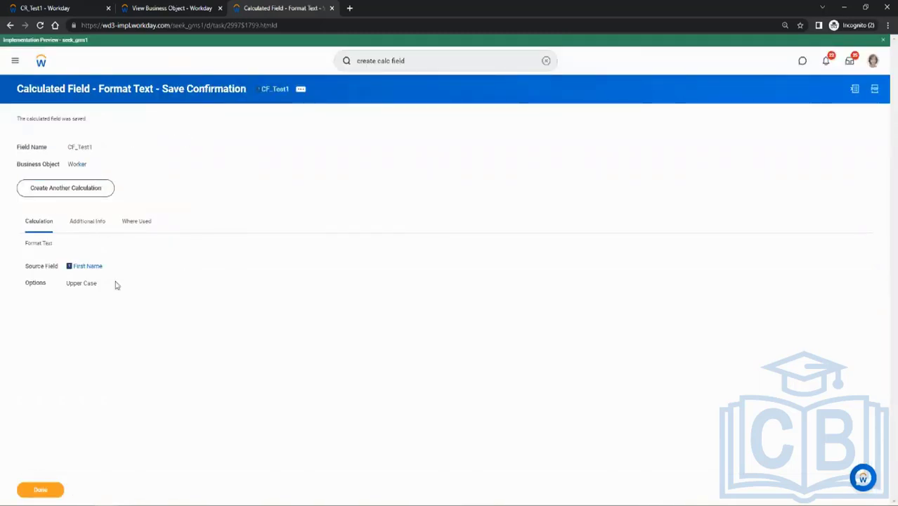
Return to the CR_Test1 report and open its definition for editing.
left_click(50, 9)
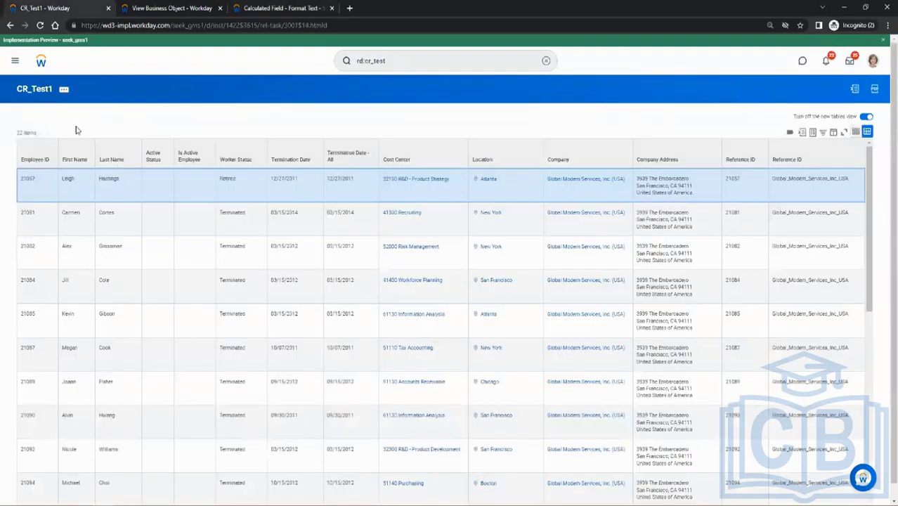
left_click(64, 90)
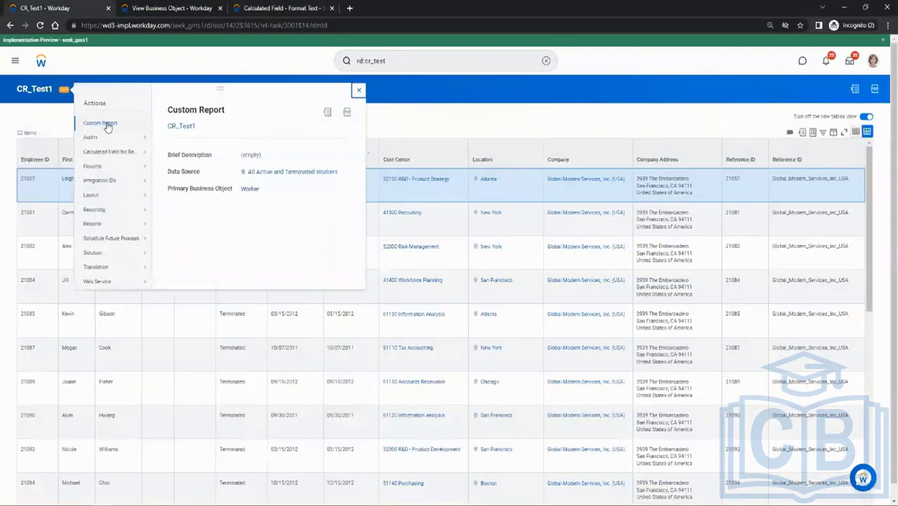
mouse_move(106, 124)
key("Escape")
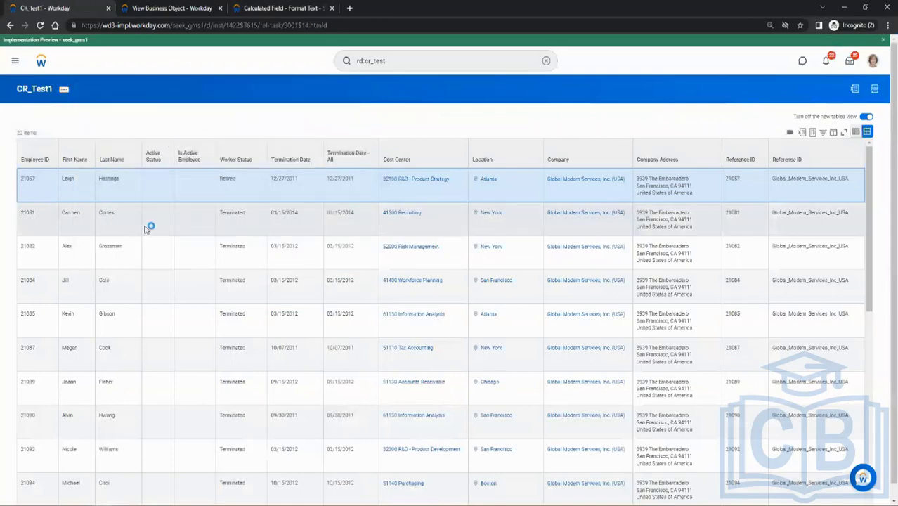
Look over the Worker business object's related business objects and fields, and reload its page.
left_click(174, 8)
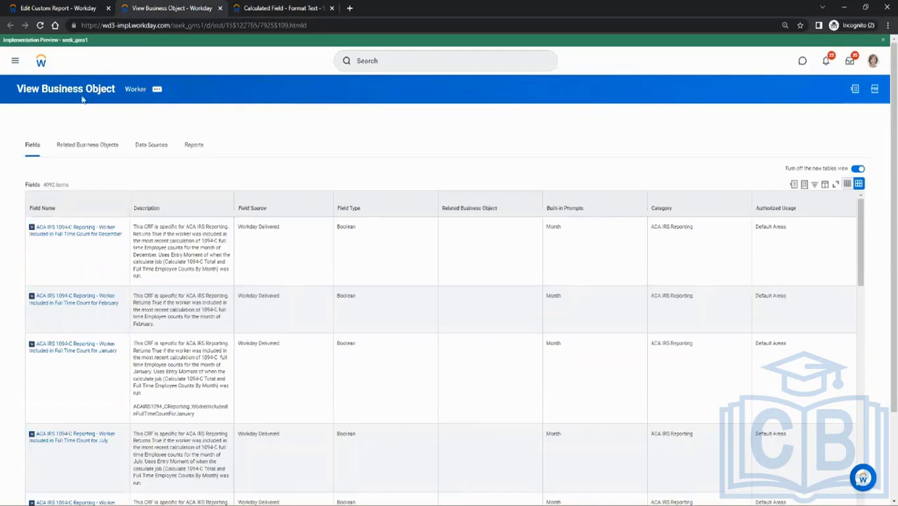
left_click(101, 149)
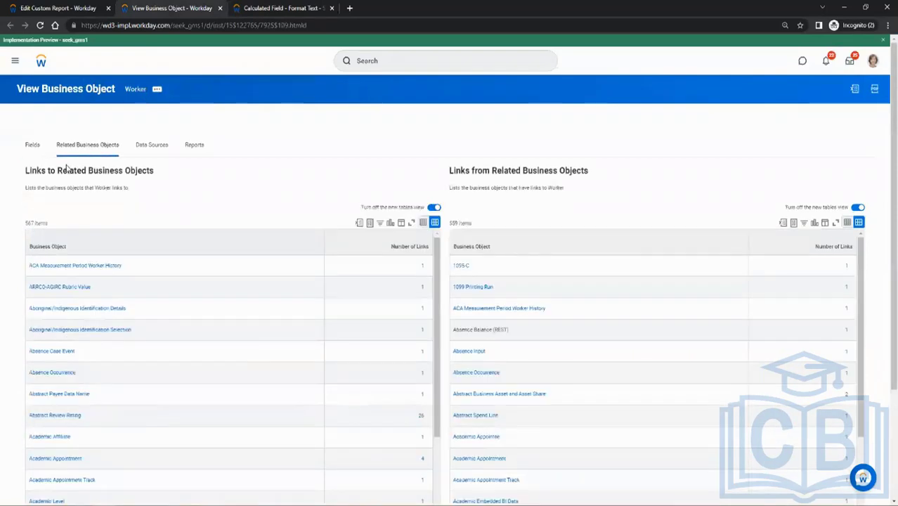
left_click(41, 147)
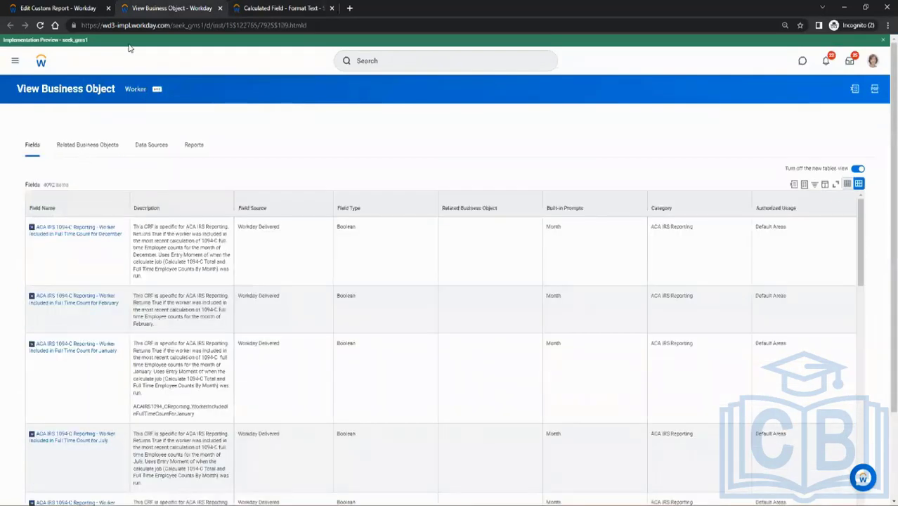
left_click(40, 26)
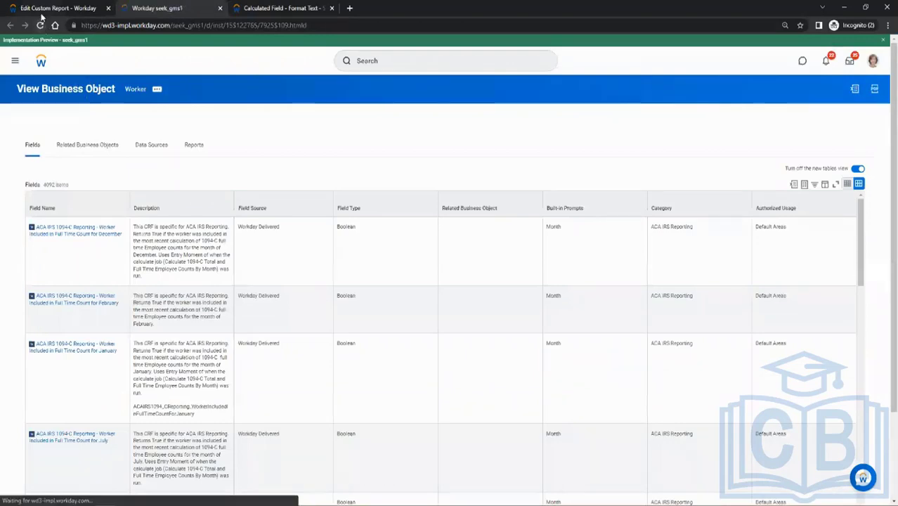
Add a Worker column with the field CF_Test1 directly after First Name in CR_Test1 and save the report.
left_click(50, 10)
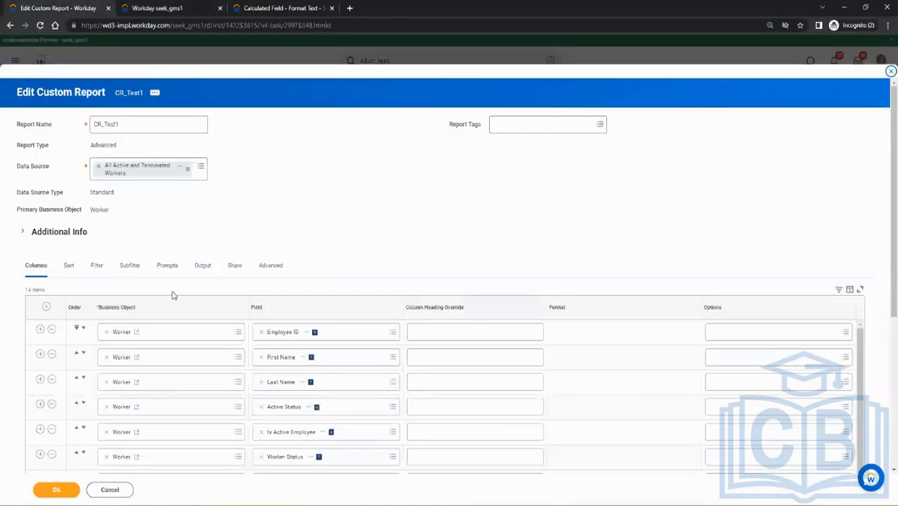
scroll(173, 296, "down", 1)
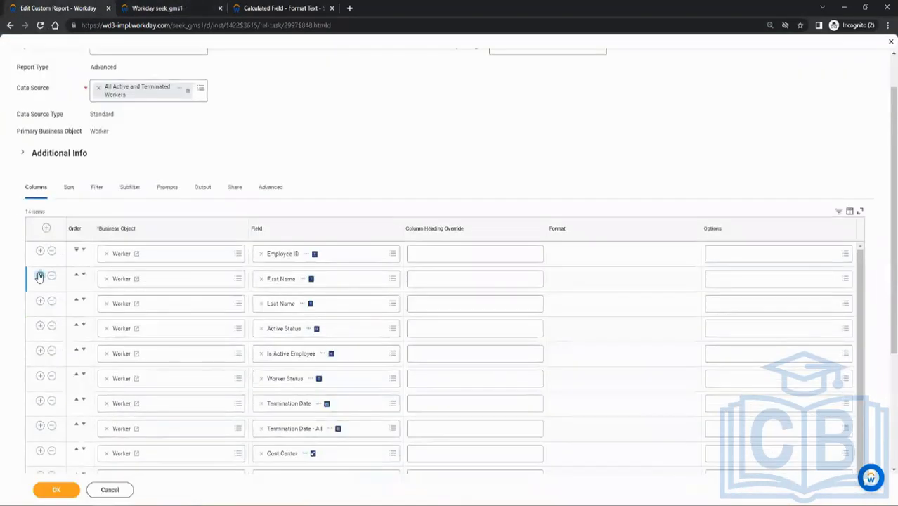
left_click(39, 277)
left_click(274, 302)
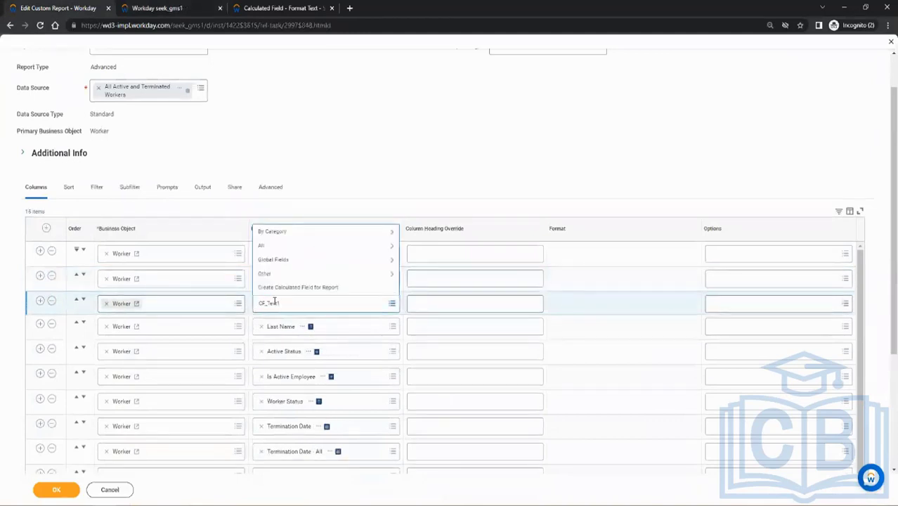
type("CF_Test1")
key("Return")
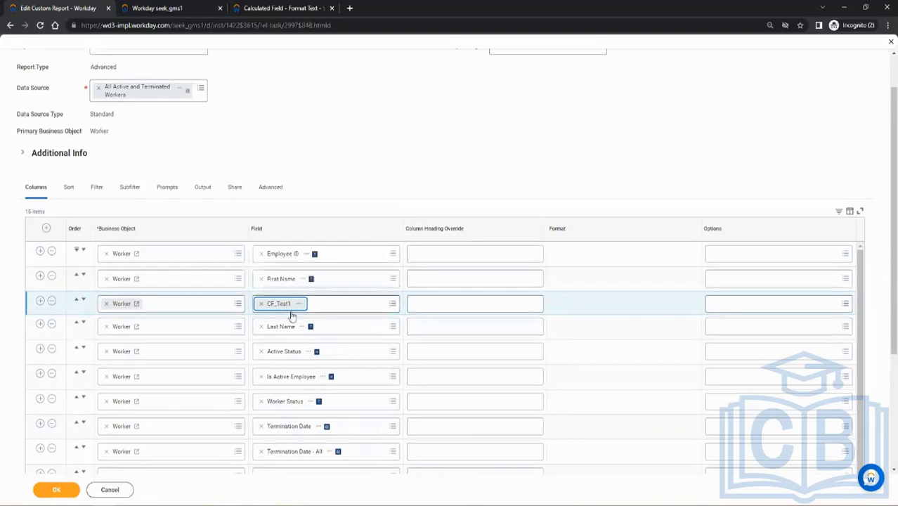
left_click(57, 494)
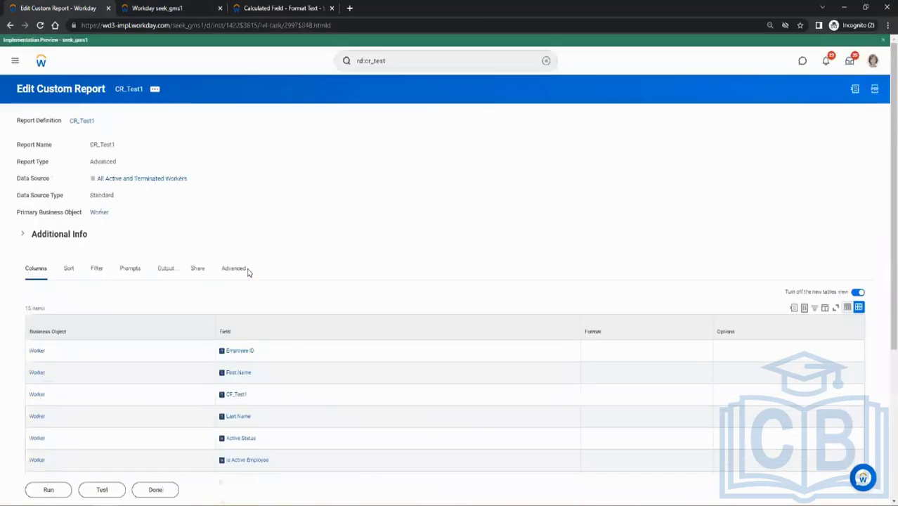
Run the updated CR_Test1 report and compare the CF_Test1 values with the First Name values row by row.
left_click(48, 489)
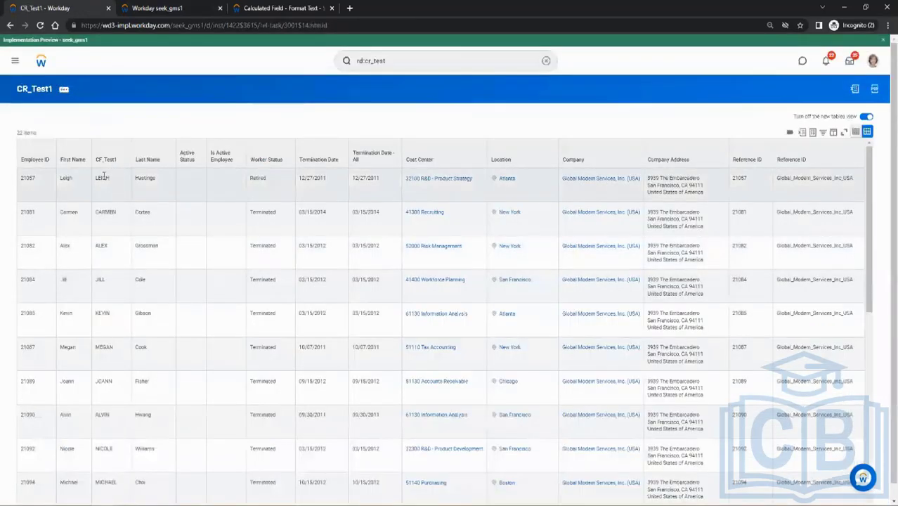
double_click(103, 178)
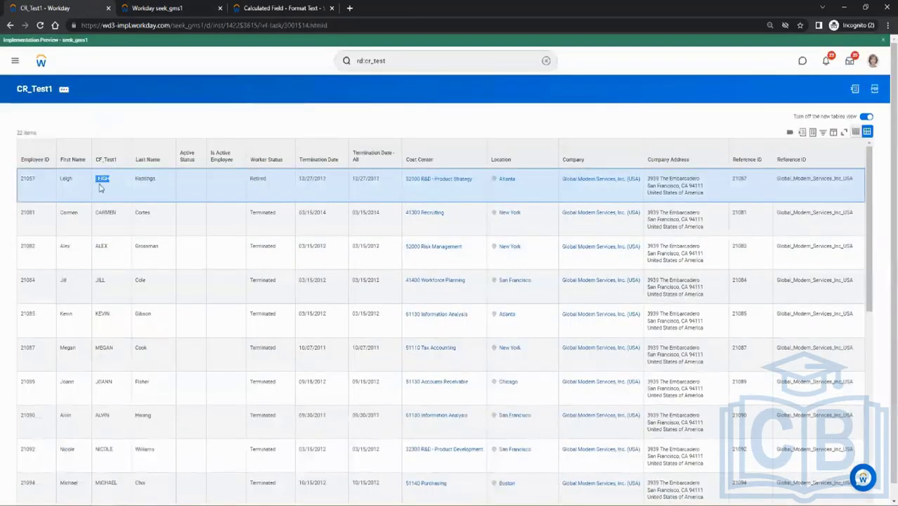
double_click(105, 211)
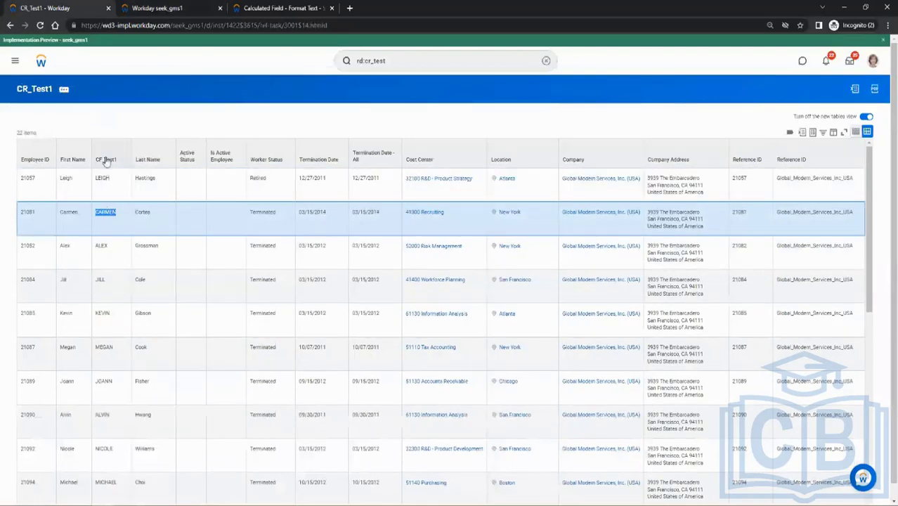
double_click(101, 246)
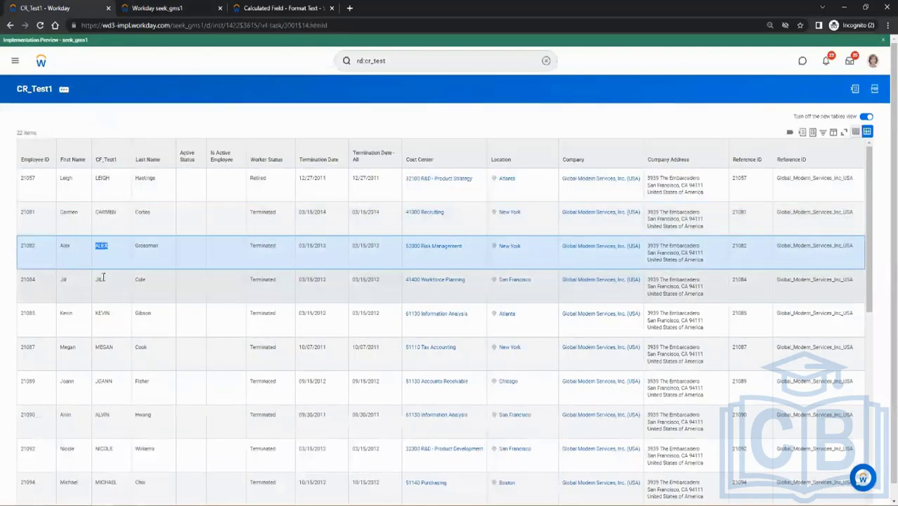
left_click(102, 279)
double_click(102, 279)
double_click(103, 313)
double_click(104, 346)
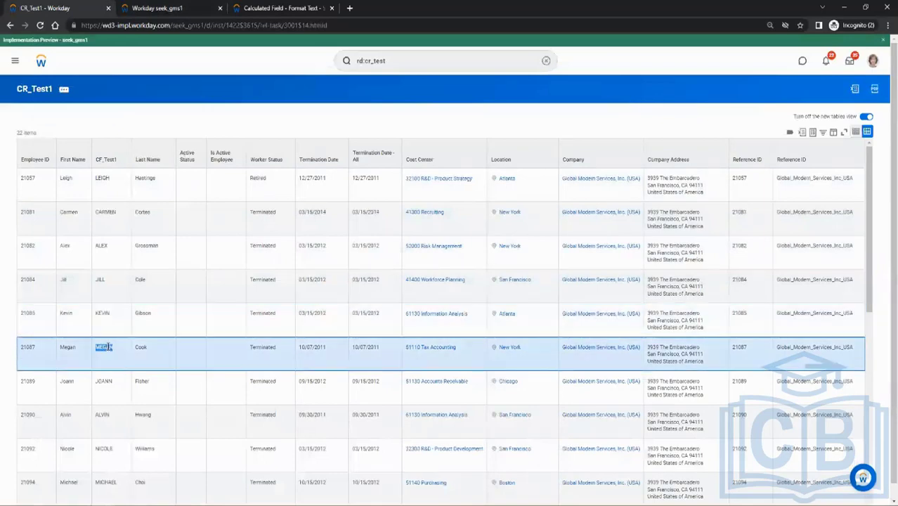
left_click(116, 422)
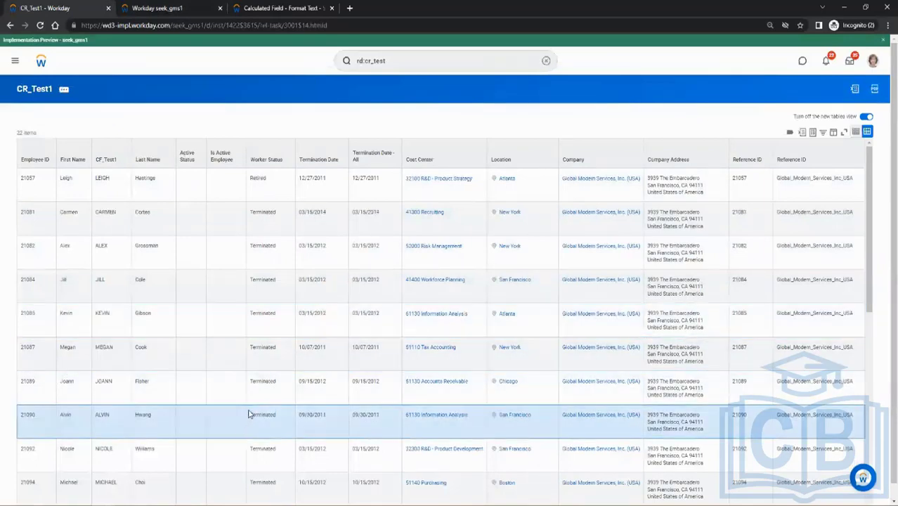
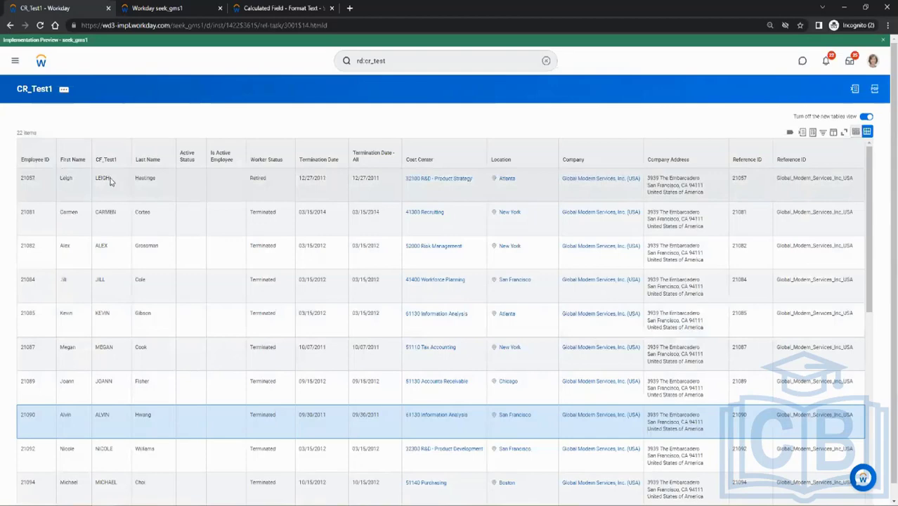
Compare the Employee ID and CF_Test1 values in the first row of the CR_Test1 results.
double_click(26, 179)
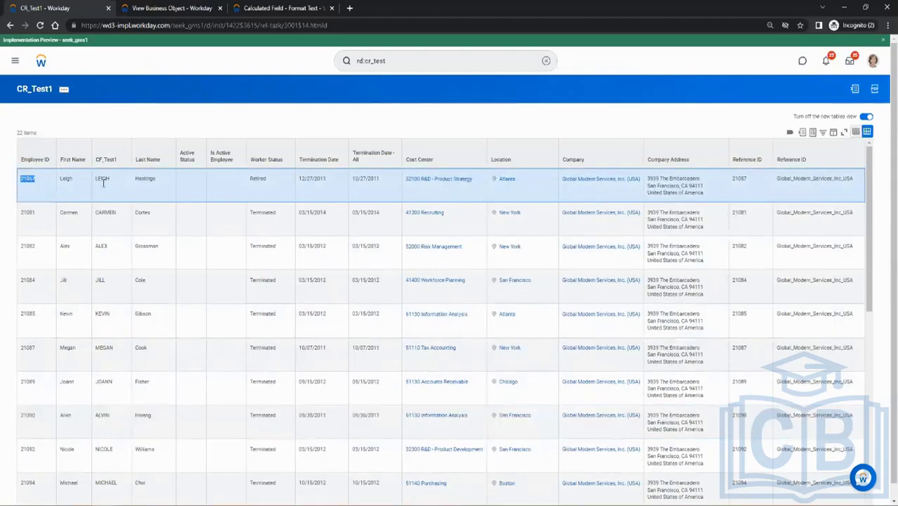
double_click(103, 180)
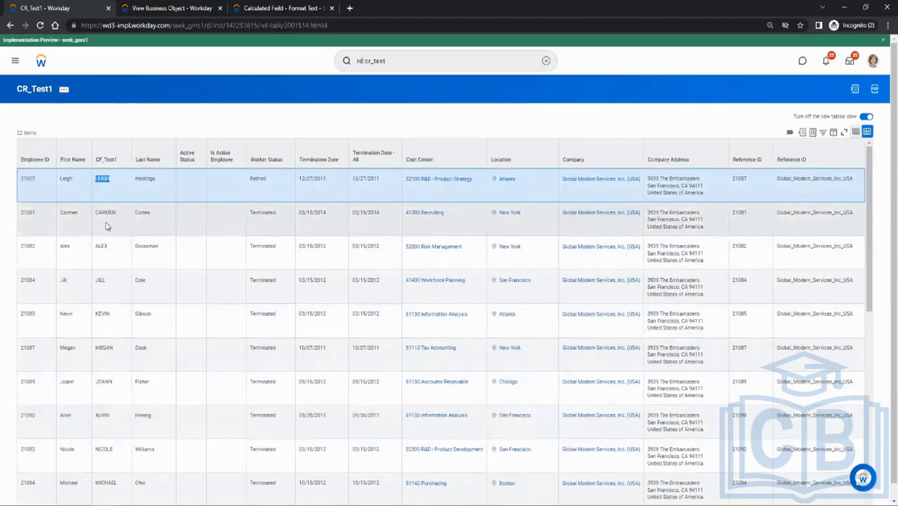
double_click(26, 178)
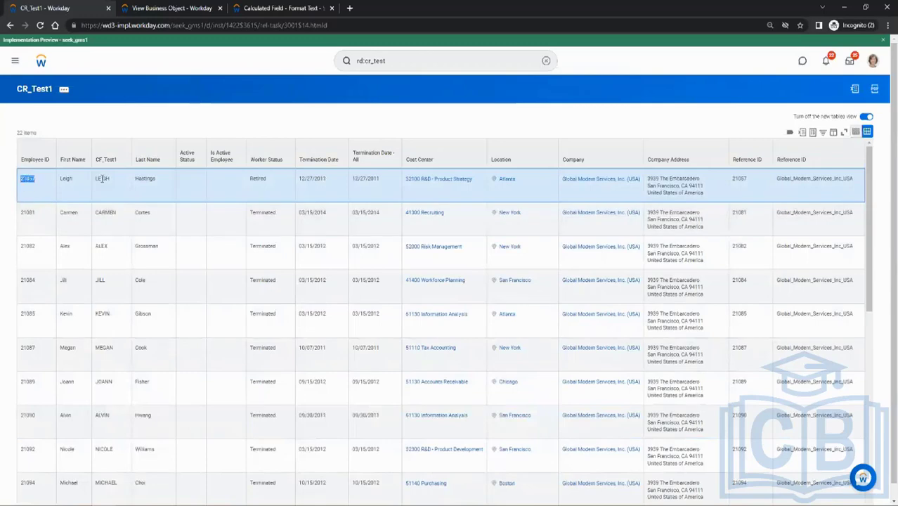
double_click(104, 179)
left_click(275, 7)
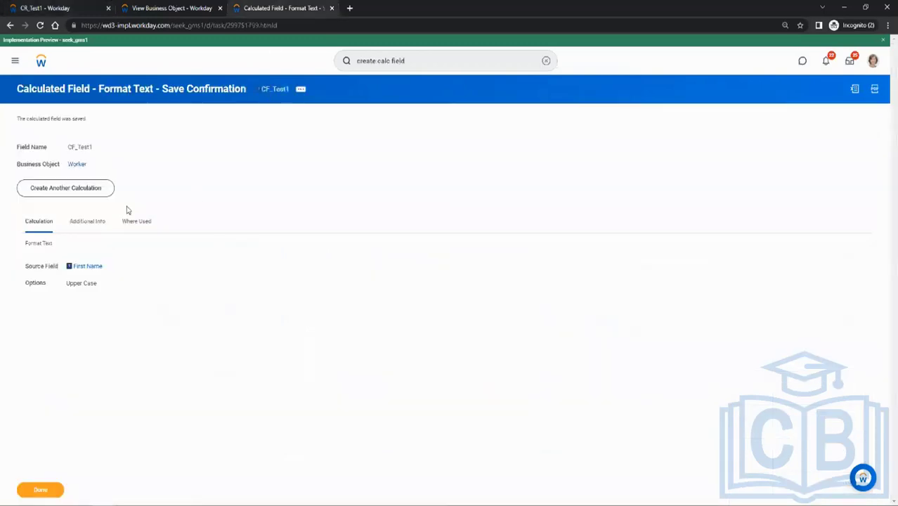
left_click(79, 188)
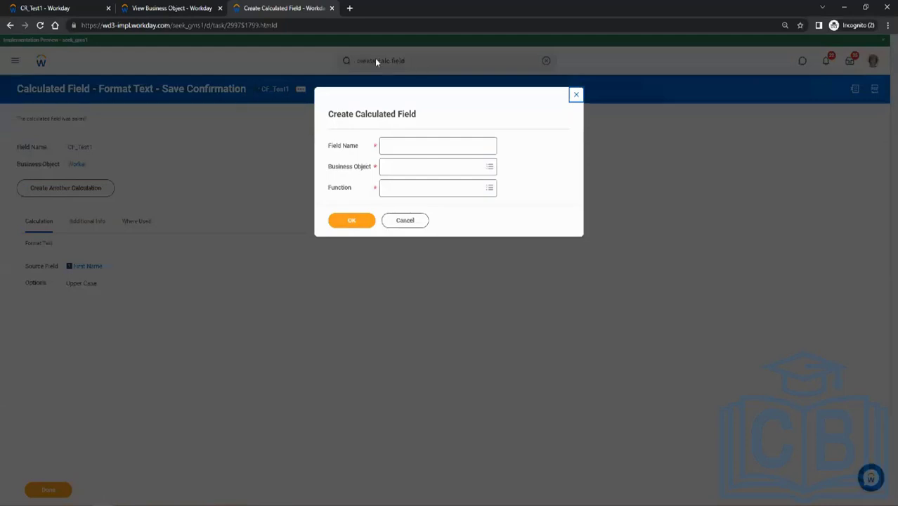
left_click(406, 223)
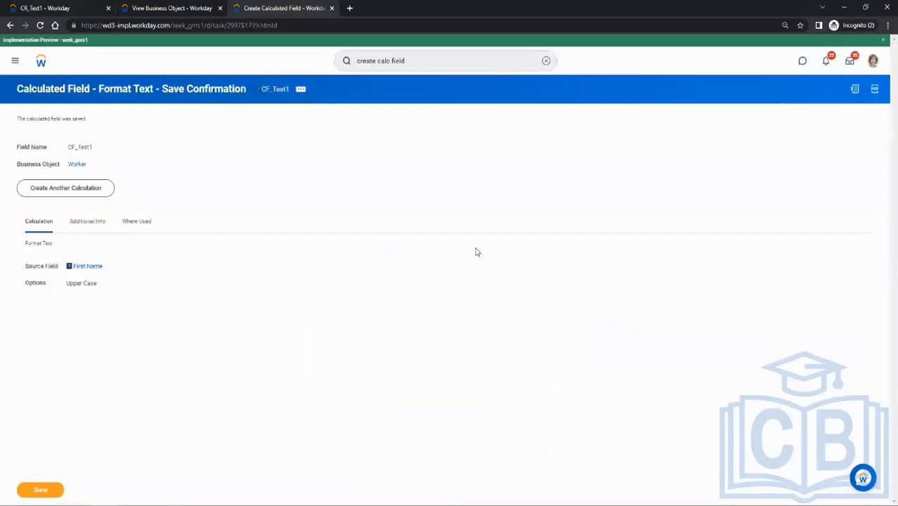
left_click(79, 188)
left_click(411, 223)
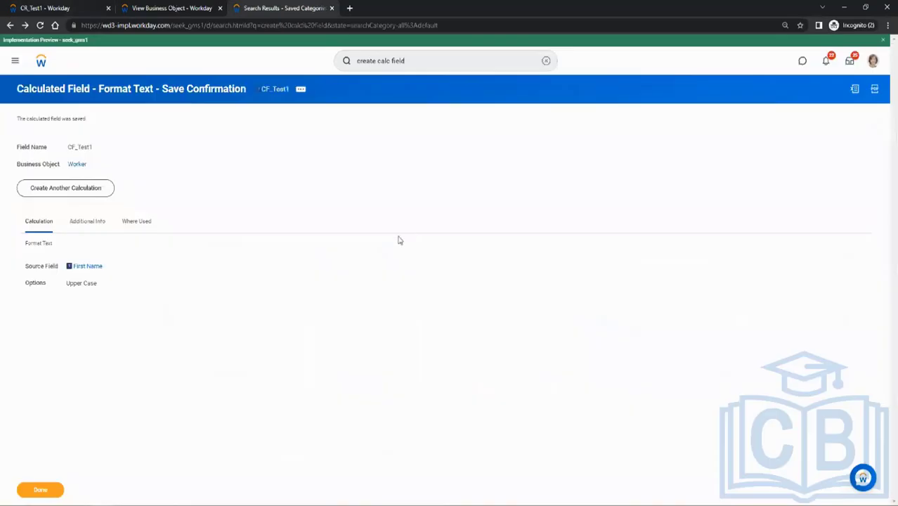
Search for cf:CF_Test1 and open the CF_Test1 calculated field.
left_click(437, 60)
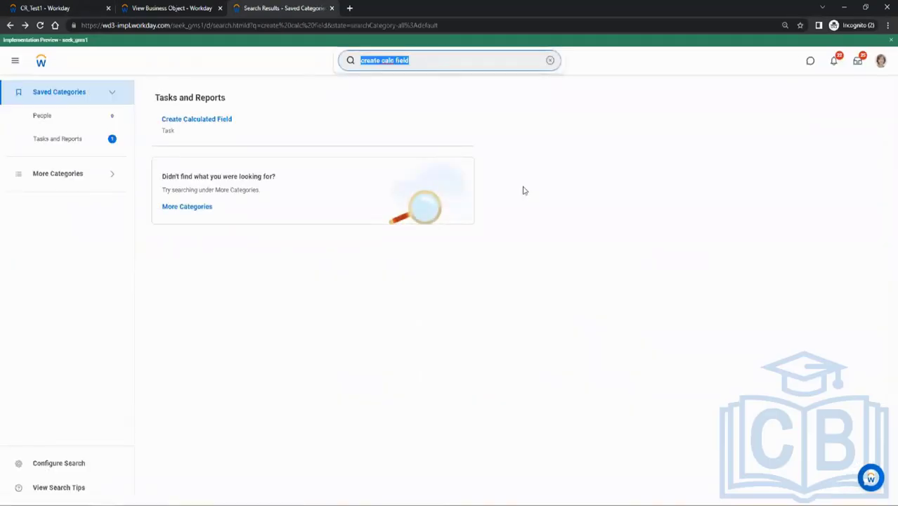
type("c")
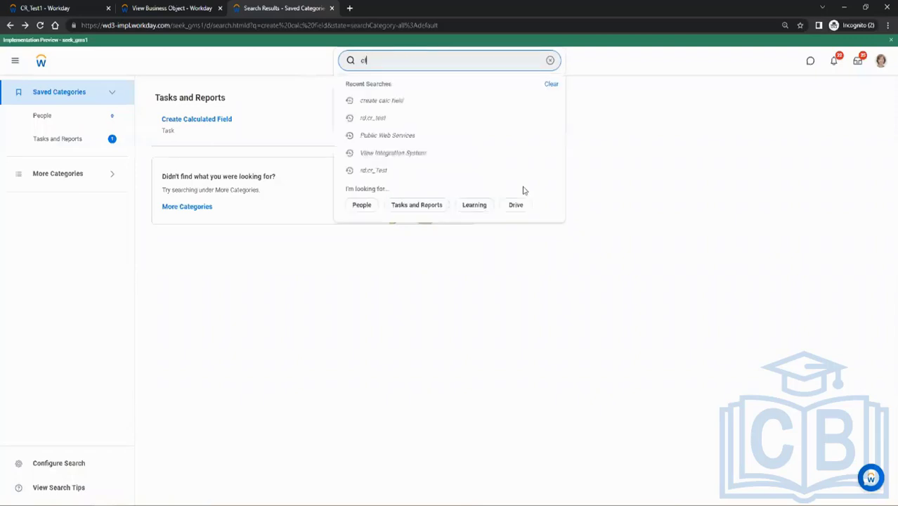
type("f:CF_Test1")
key("Return")
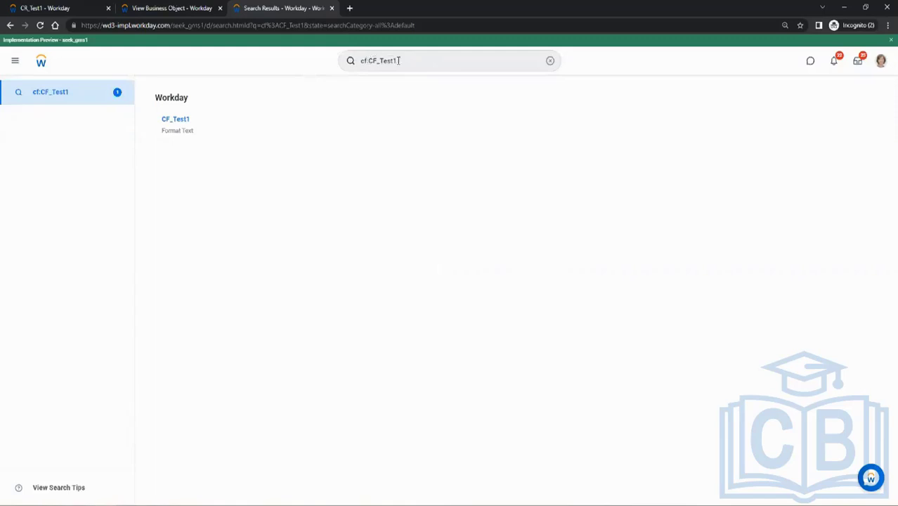
left_click(199, 120)
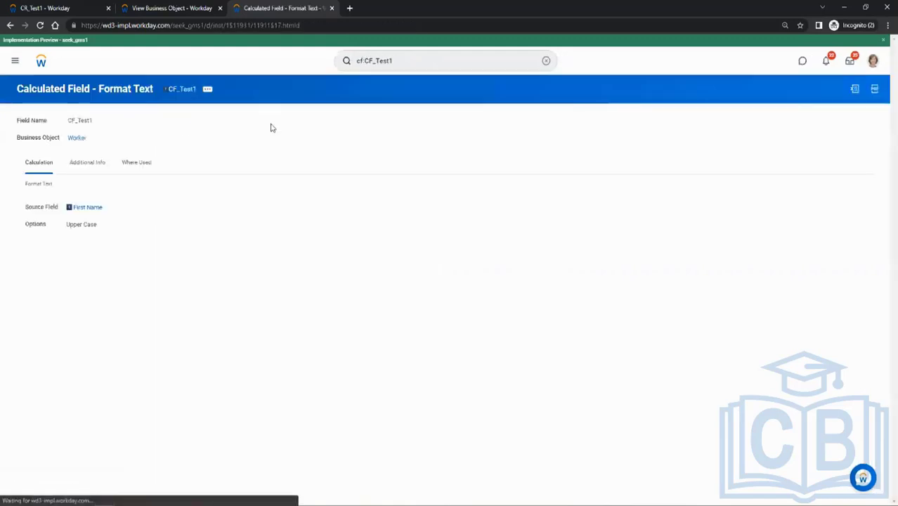
Open CF_Test1 for editing, review the available text case options, and save the calculated field.
left_click(208, 96)
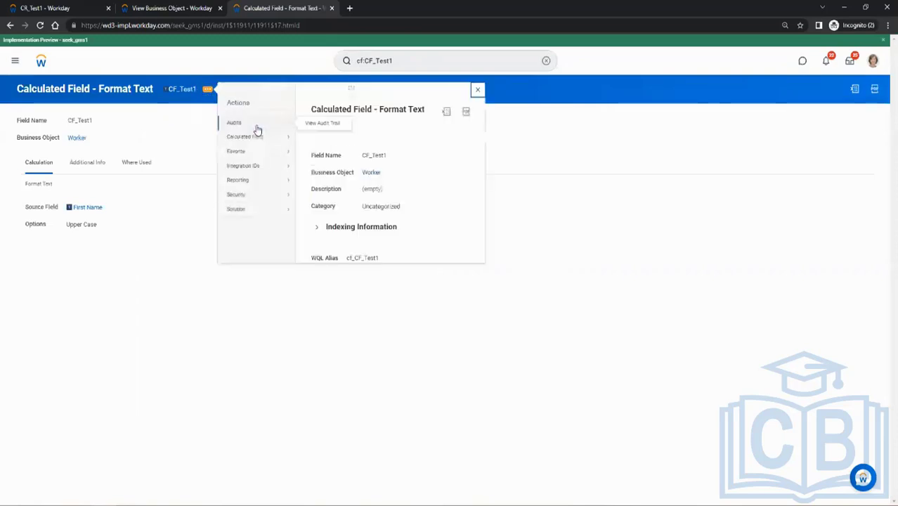
mouse_move(260, 140)
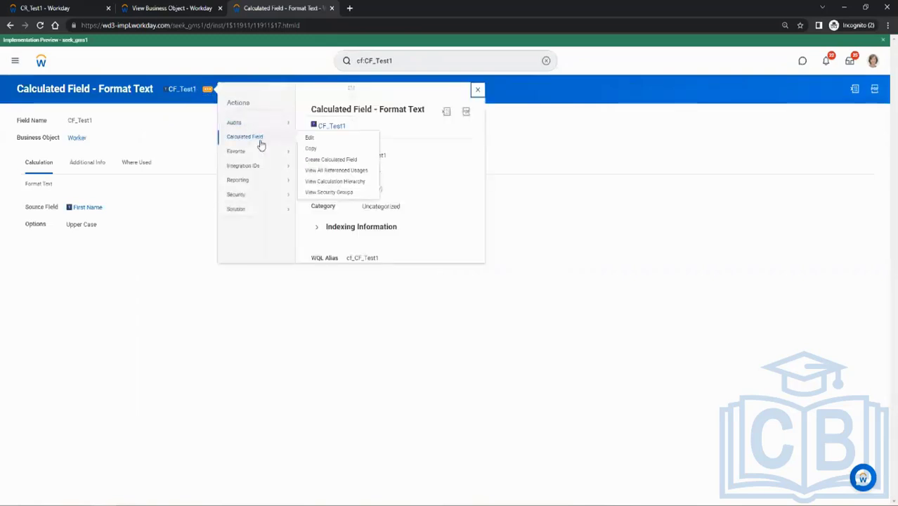
left_click(313, 143)
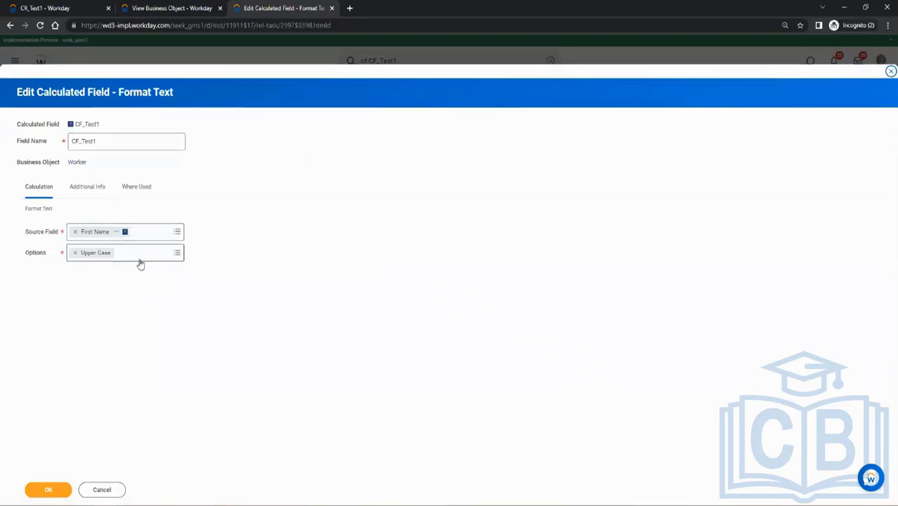
left_click(141, 262)
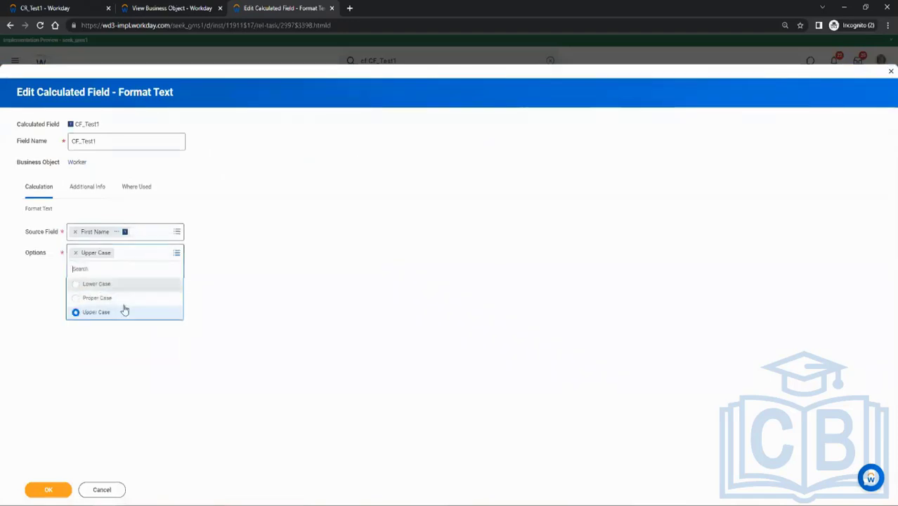
left_click(109, 378)
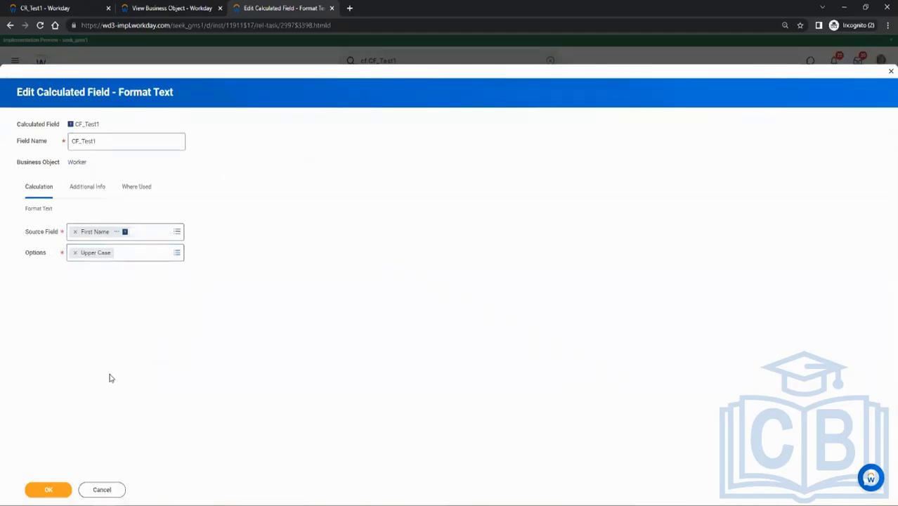
left_click(45, 489)
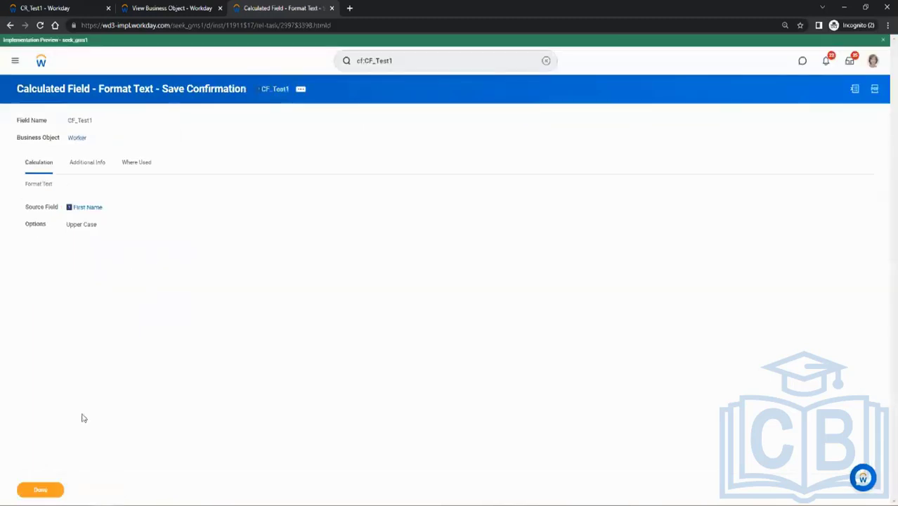
left_click(42, 490)
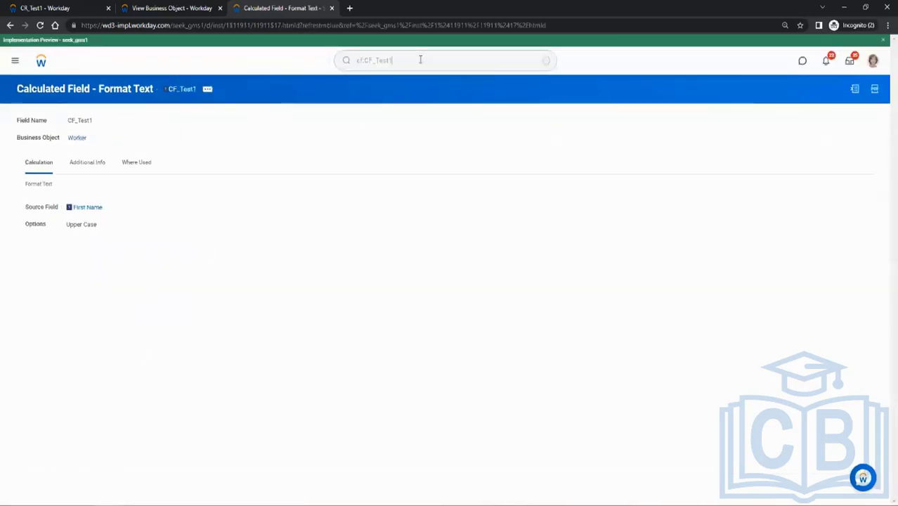
Search for "creat calc fiel" and open the Create Calculated Field task.
left_click(393, 54)
type("cfeat")
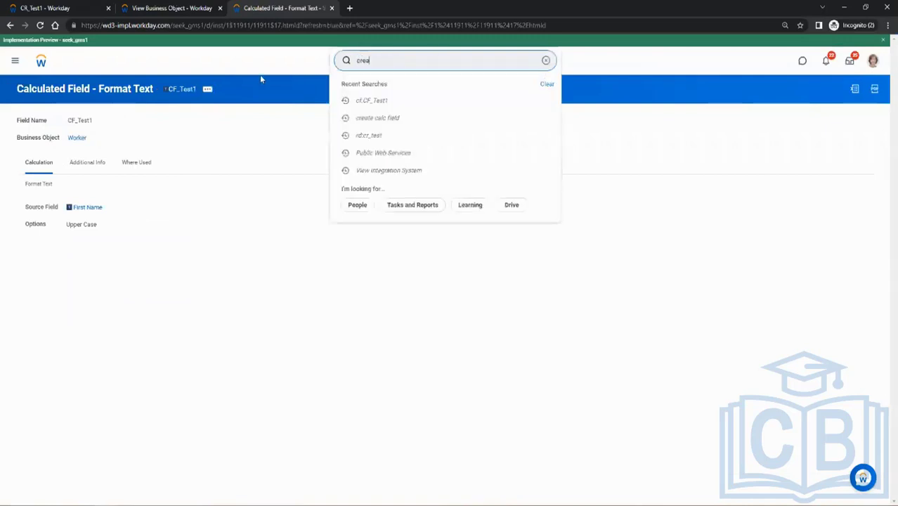
type(" cal")
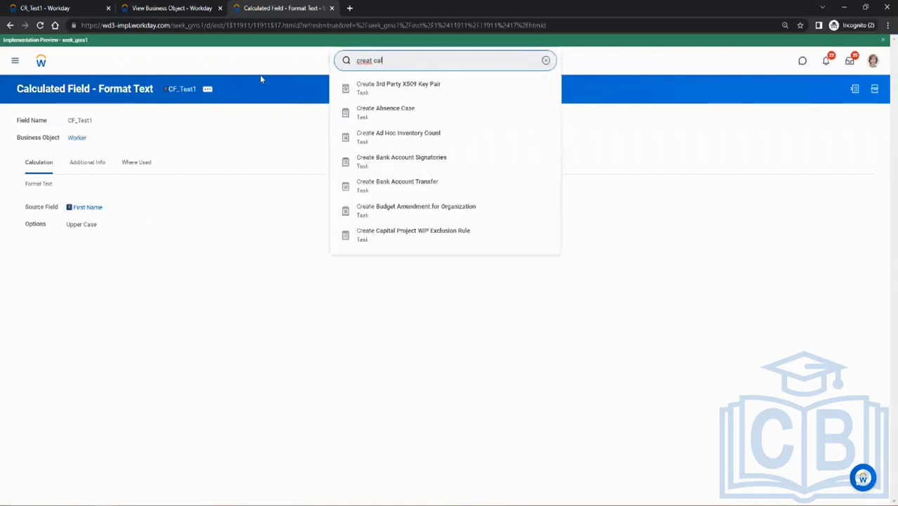
type("c fiel")
key("Return")
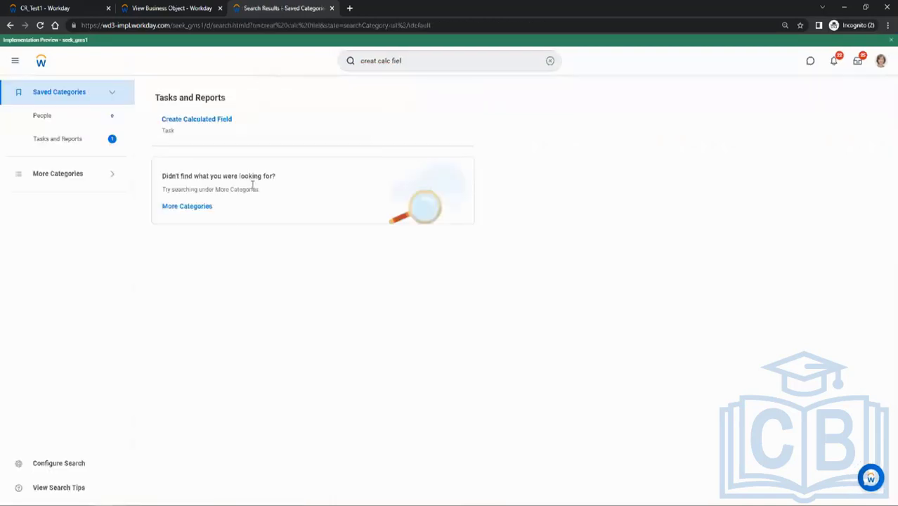
left_click(201, 121)
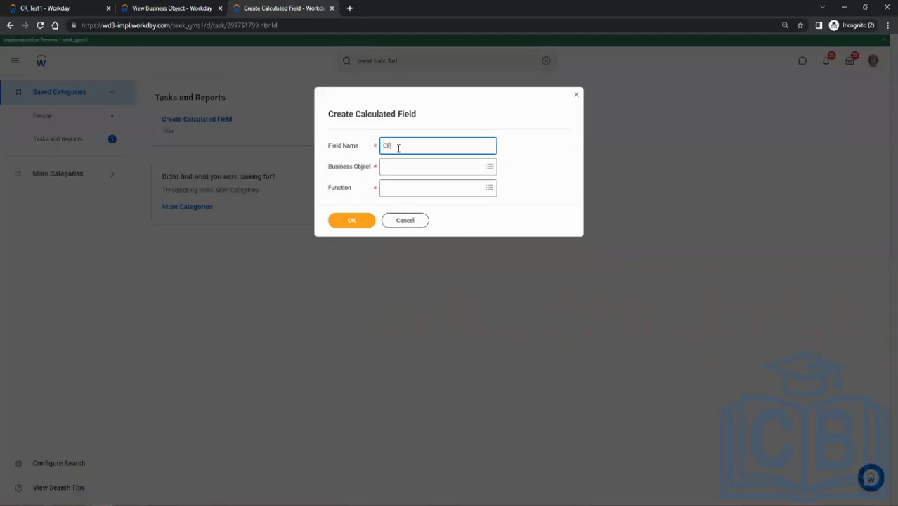
Start a new calculated field named CF_Test2 on the Worker business object with the Concatenate Text function.
type("CF_Test2")
key("Tab")
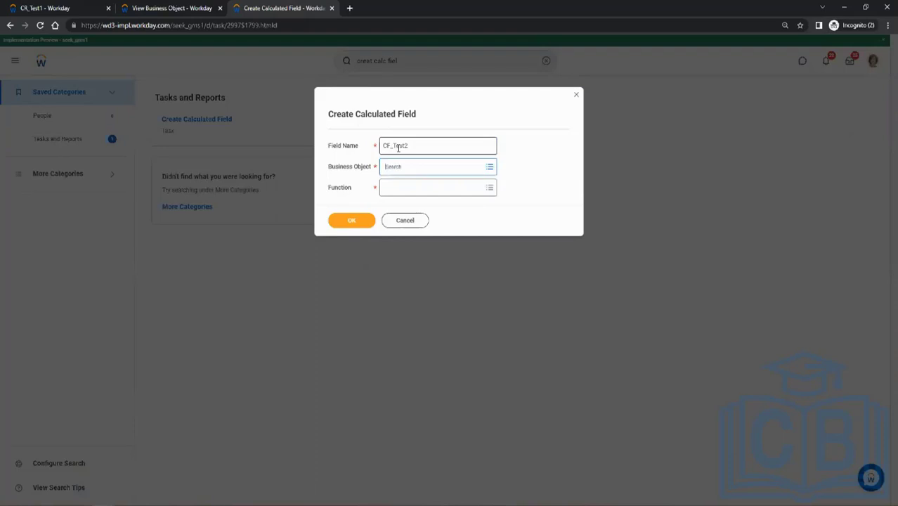
left_click(431, 172)
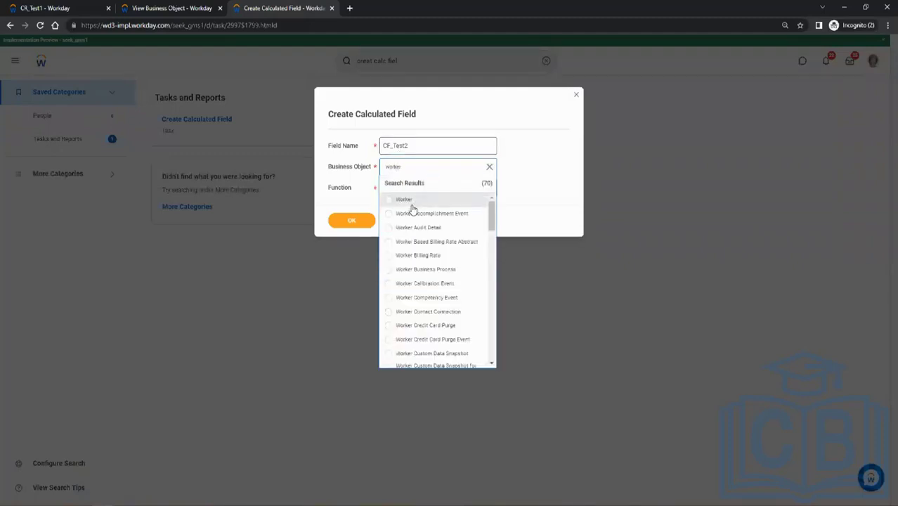
left_click(414, 198)
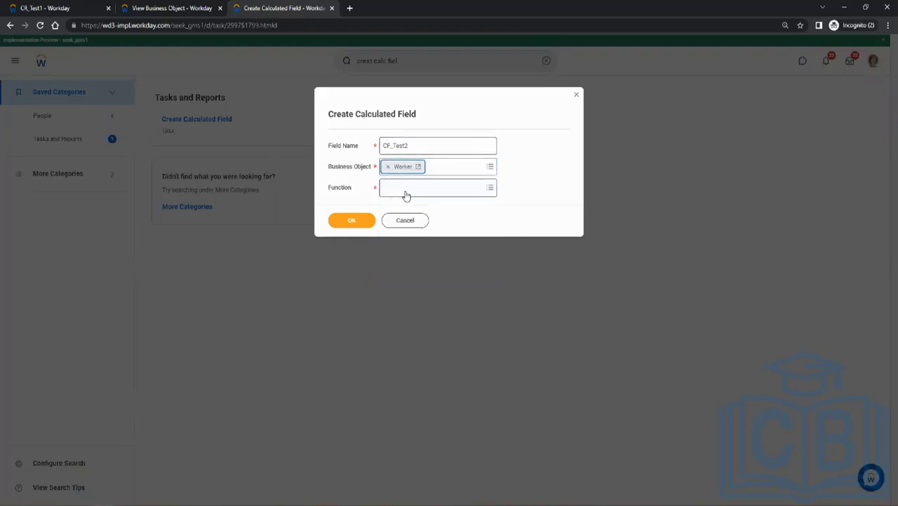
left_click(416, 188)
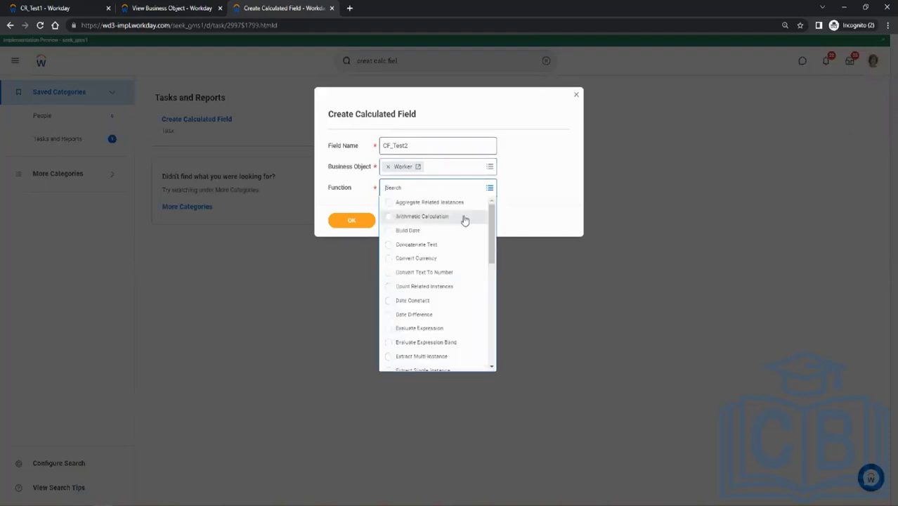
left_click(415, 245)
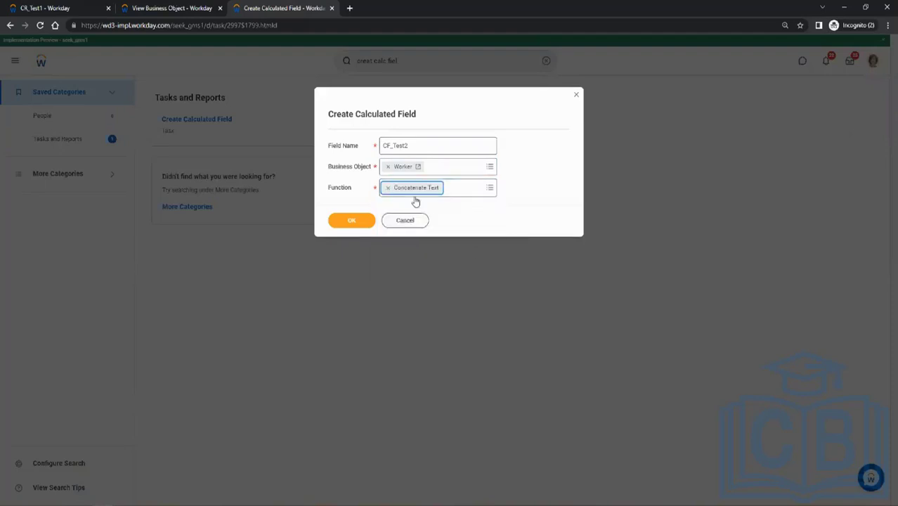
left_click(366, 221)
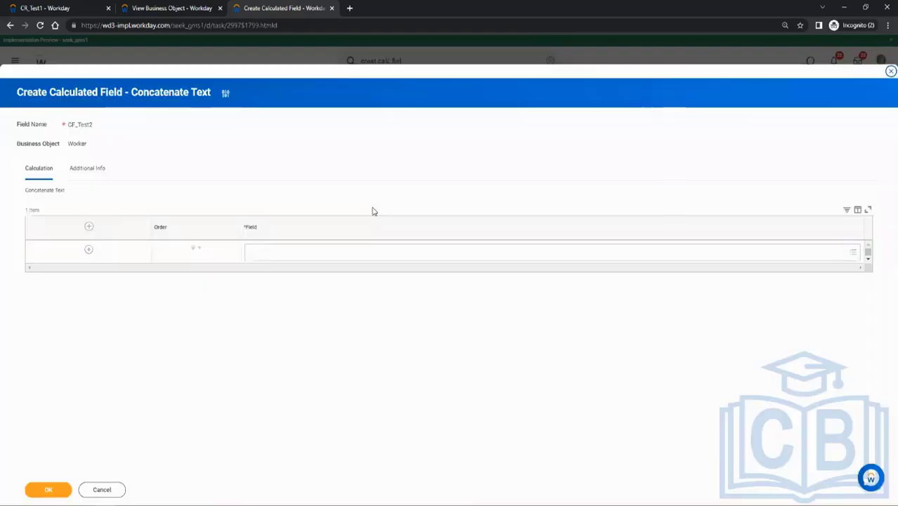
Add a second row to the CF_Test2 concatenation and set the first row's field to Employee ID.
left_click(89, 226)
left_click(265, 252)
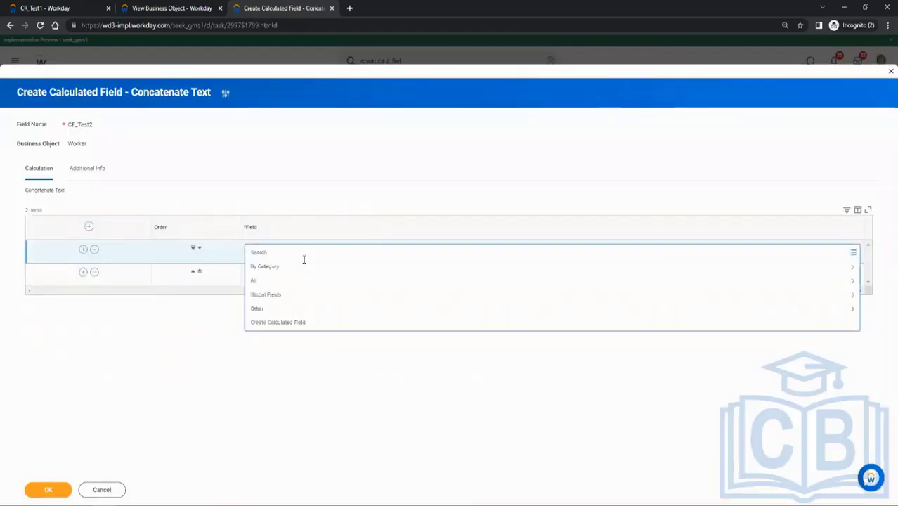
type("employee id")
key("Return")
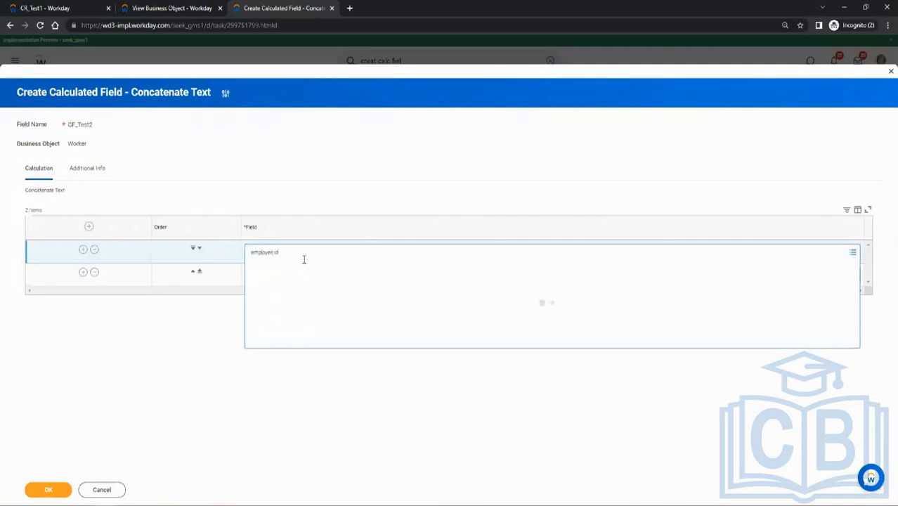
left_click(288, 281)
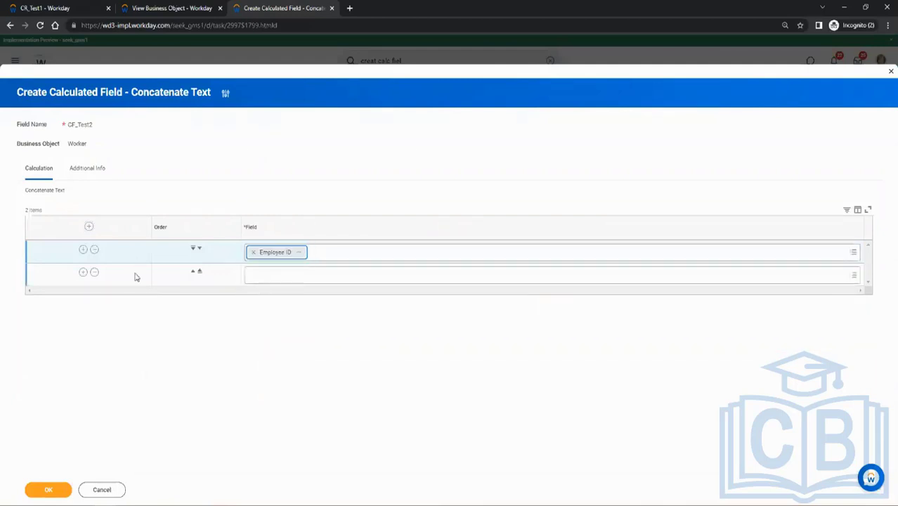
Set the second row of the CF_Test2 concatenation to the underscore text constant from the global fields.
left_click(263, 276)
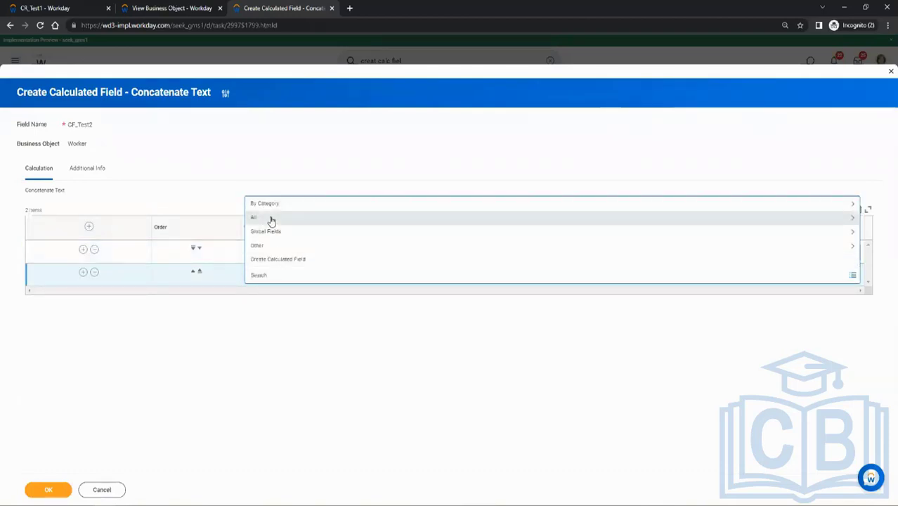
left_click_drag(271, 220, 271, 235)
left_click(271, 236)
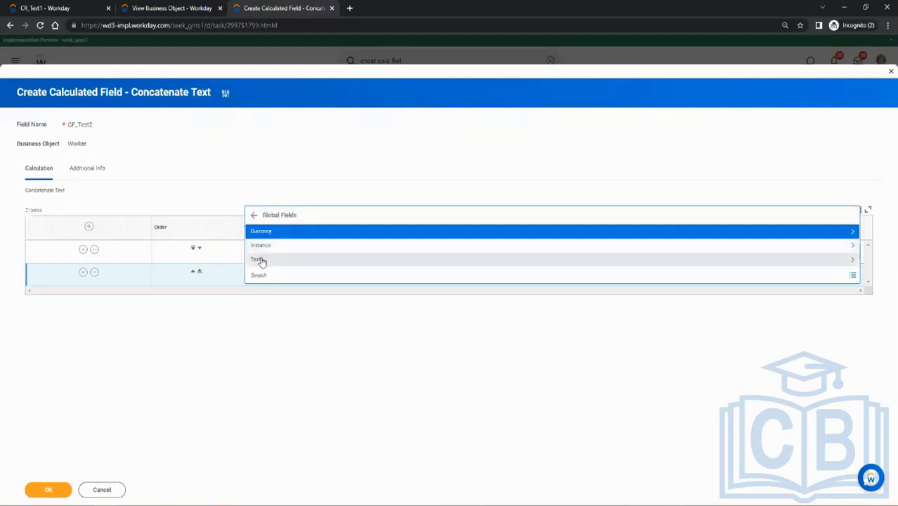
left_click(261, 259)
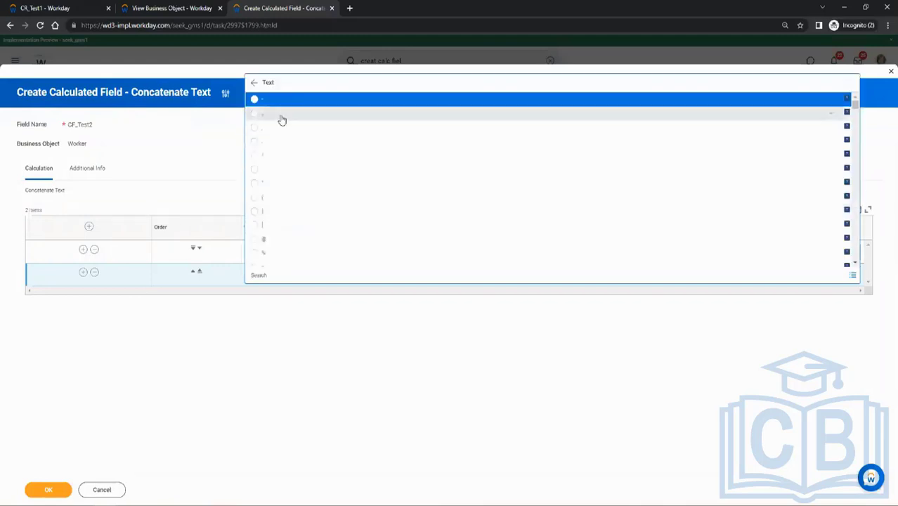
scroll(293, 172, "down", 4)
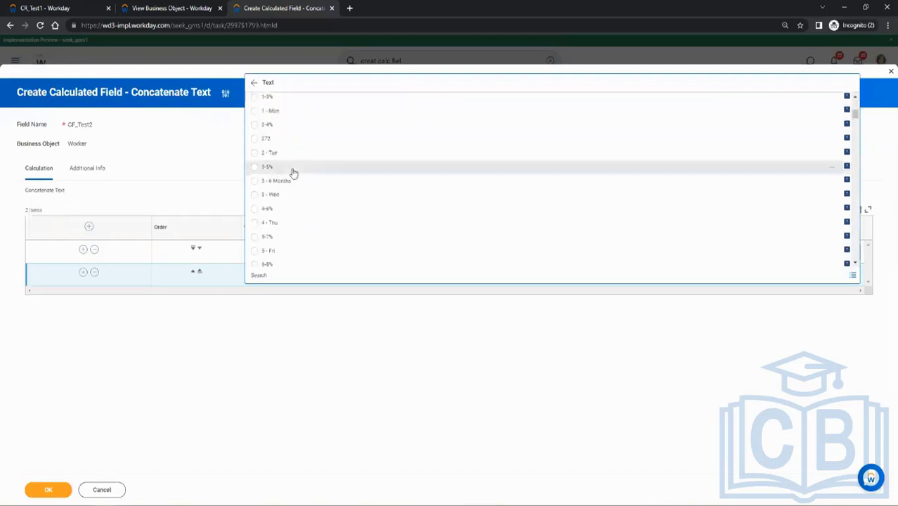
scroll(293, 171, "up", 4)
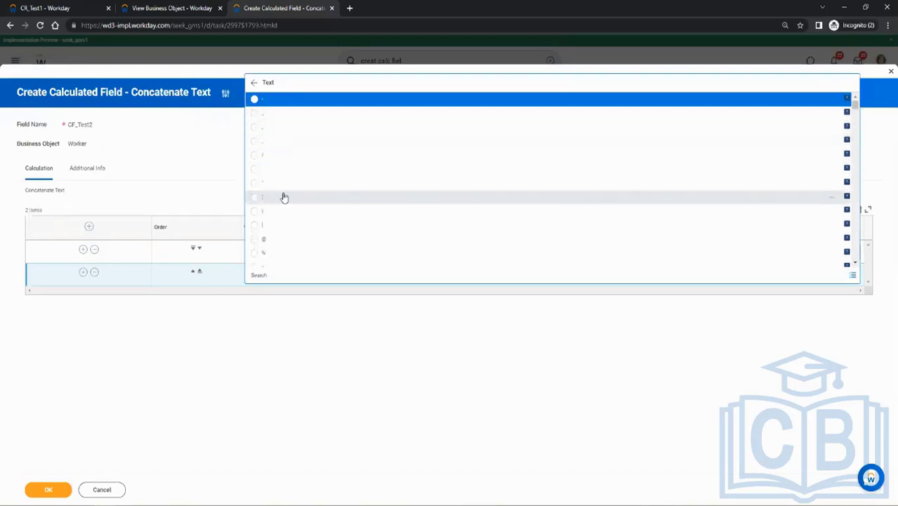
scroll(282, 203, "down", 2)
scroll(282, 200, "down", 10)
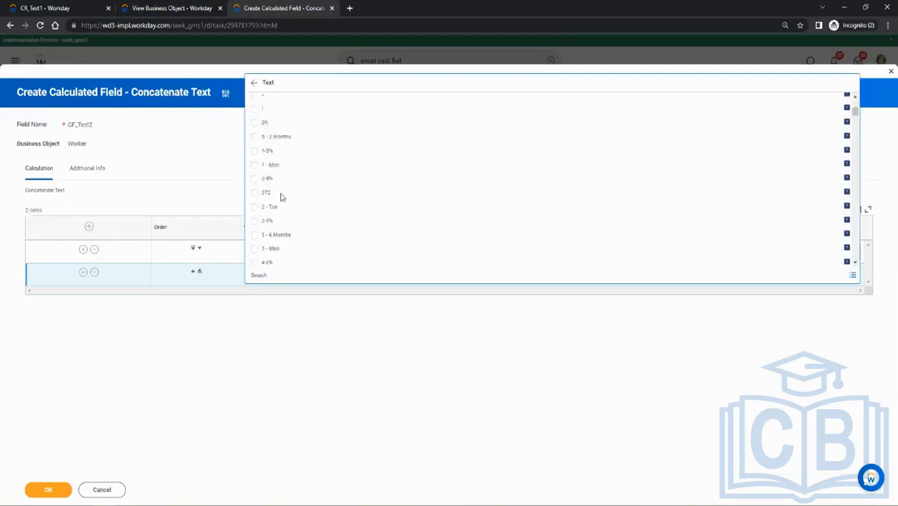
scroll(282, 186, "up", 12)
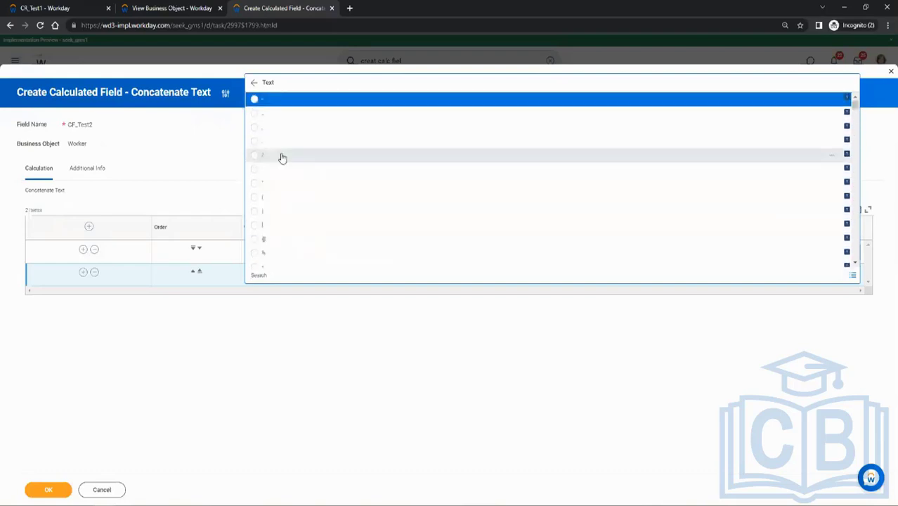
left_click(272, 116)
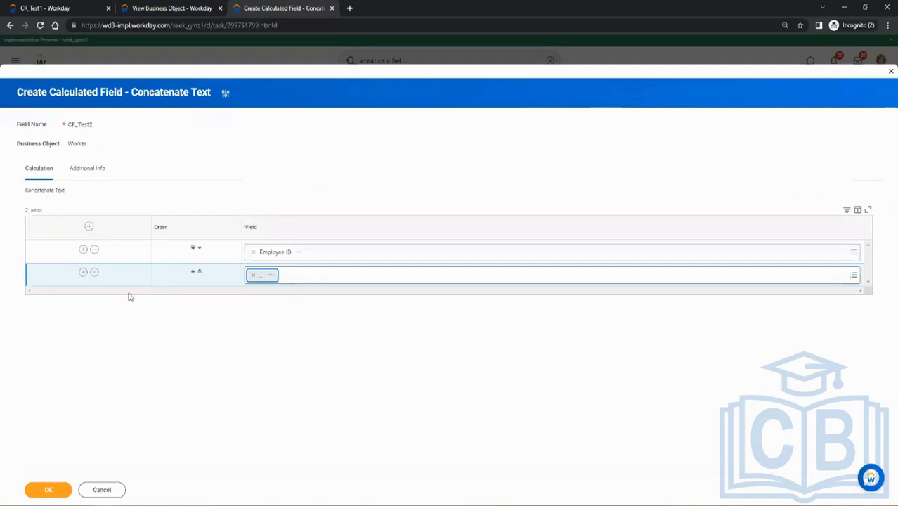
Add a third concatenation row with the field CF_Test1 and save the CF_Test2 calculated field.
left_click(83, 272)
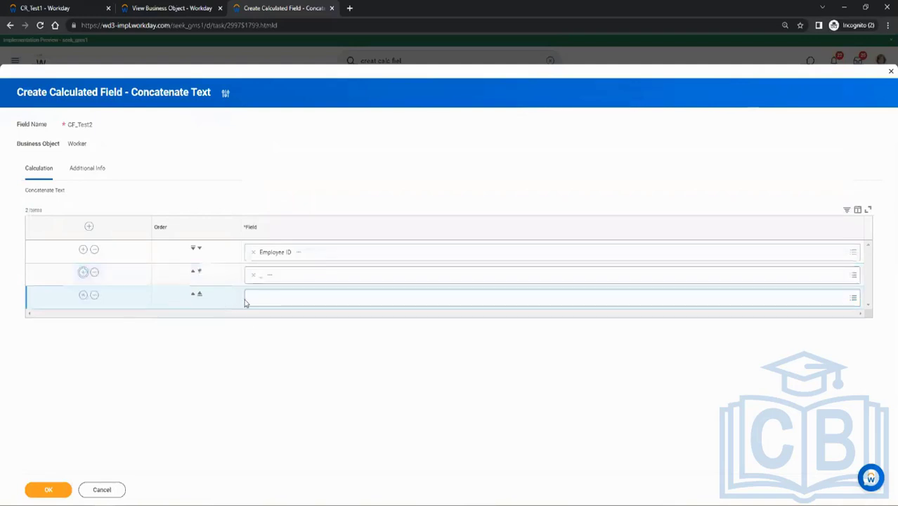
left_click(255, 302)
left_click(45, 8)
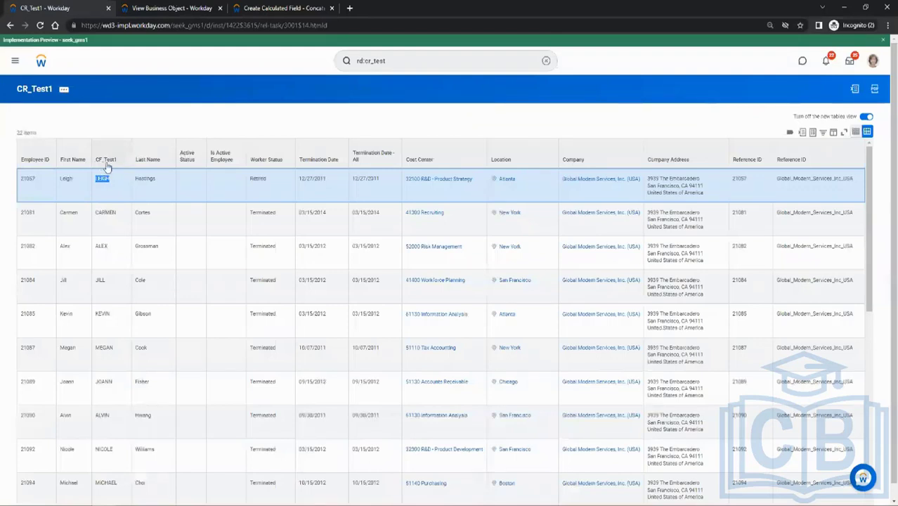
left_click(279, 7)
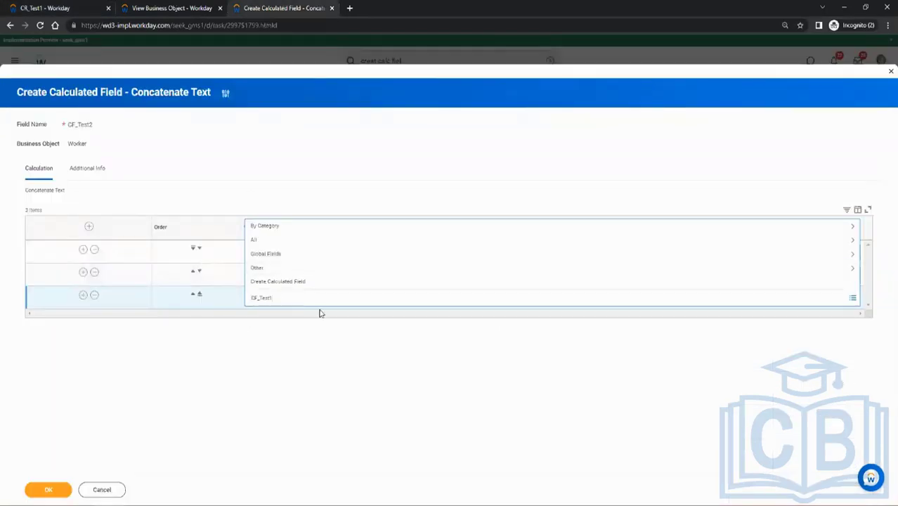
key("Return")
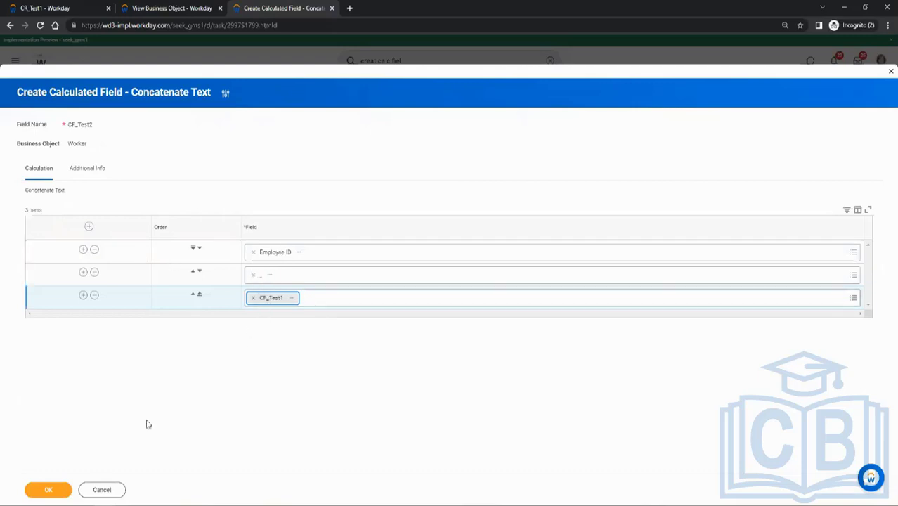
left_click(50, 492)
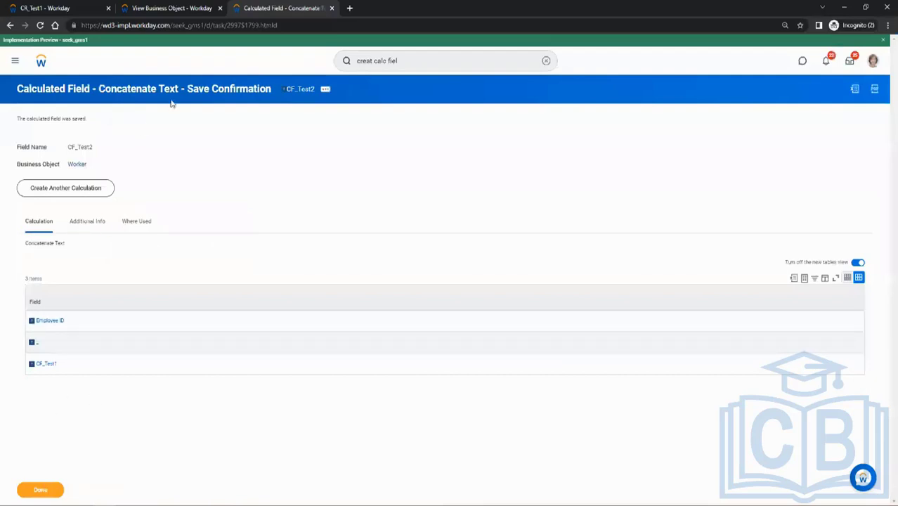
Edit the CR_Test1 report to add a CF_Test2 column on Worker directly after CF_Test1, and save the report definition.
left_click(287, 90)
left_click(76, 5)
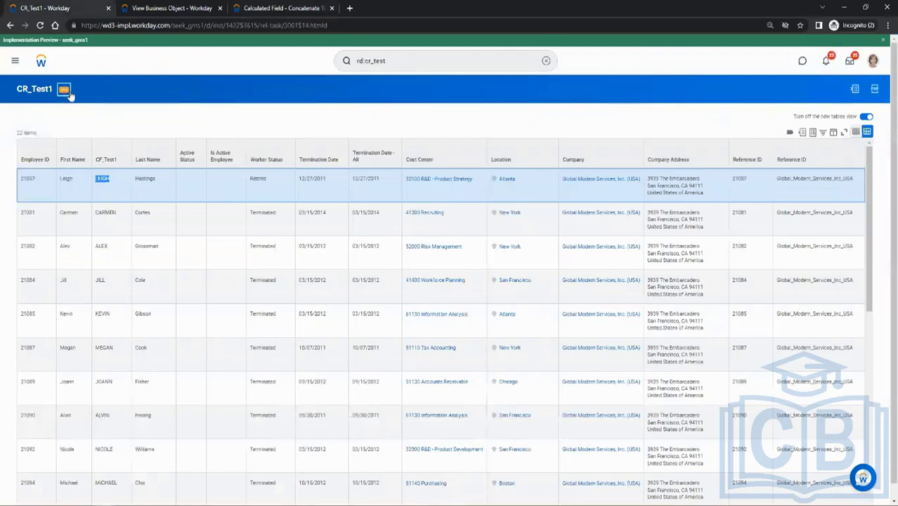
mouse_move(110, 120)
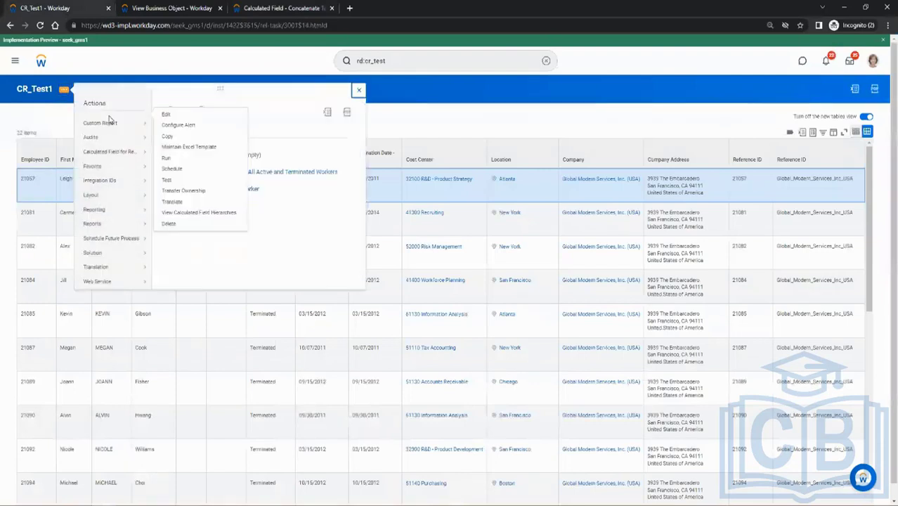
left_click(164, 123)
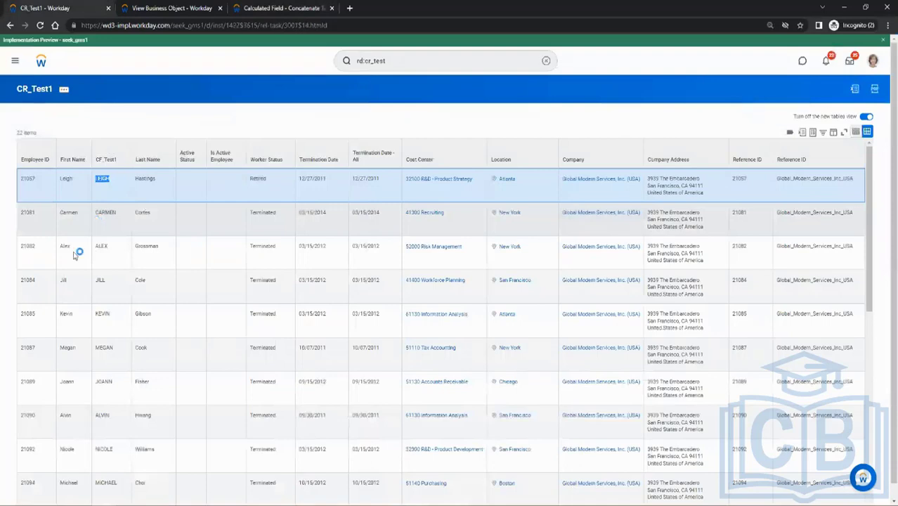
scroll(170, 256, "down", 1)
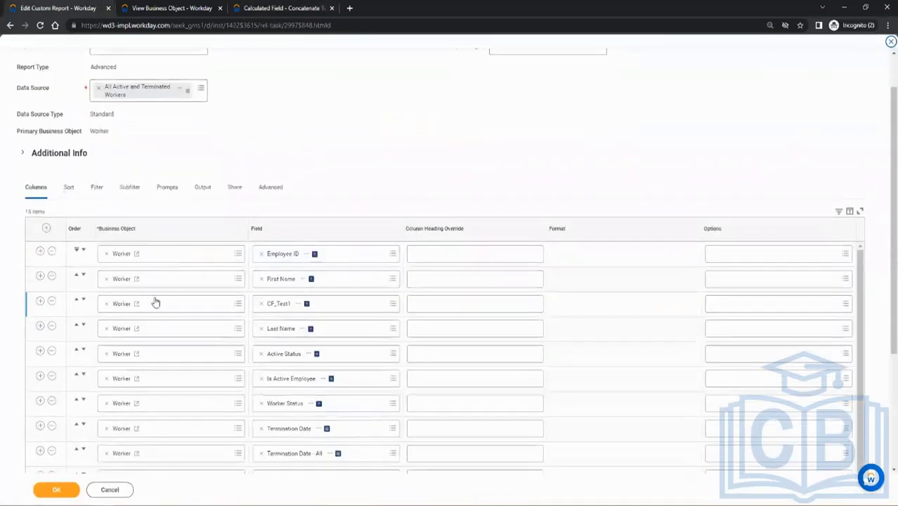
left_click(40, 300)
left_click(281, 329)
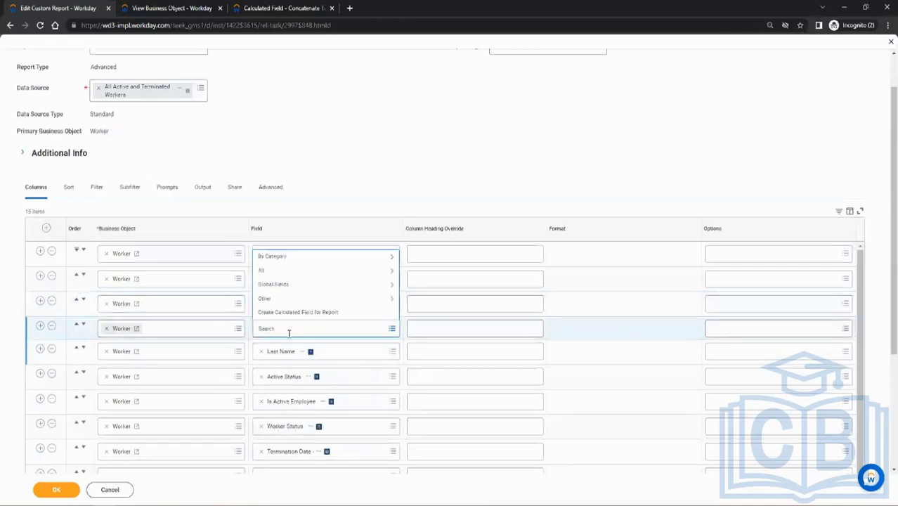
key("Return")
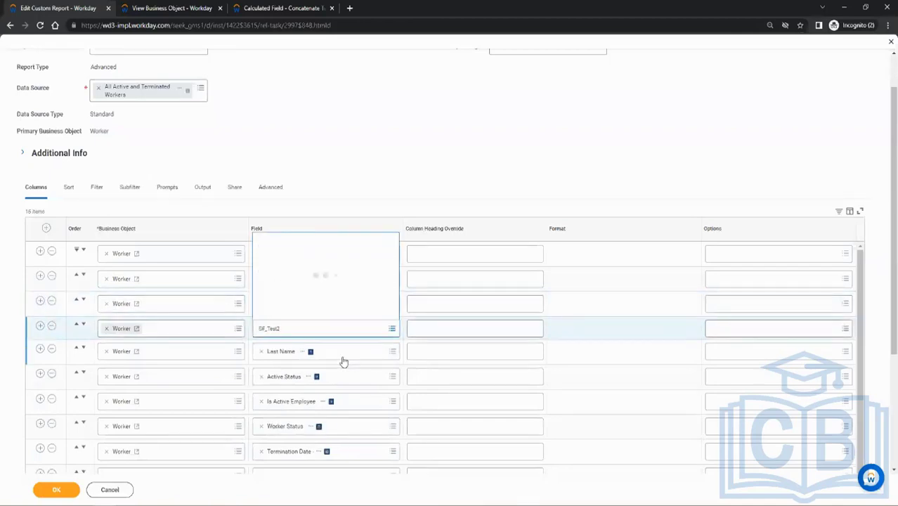
left_click(57, 490)
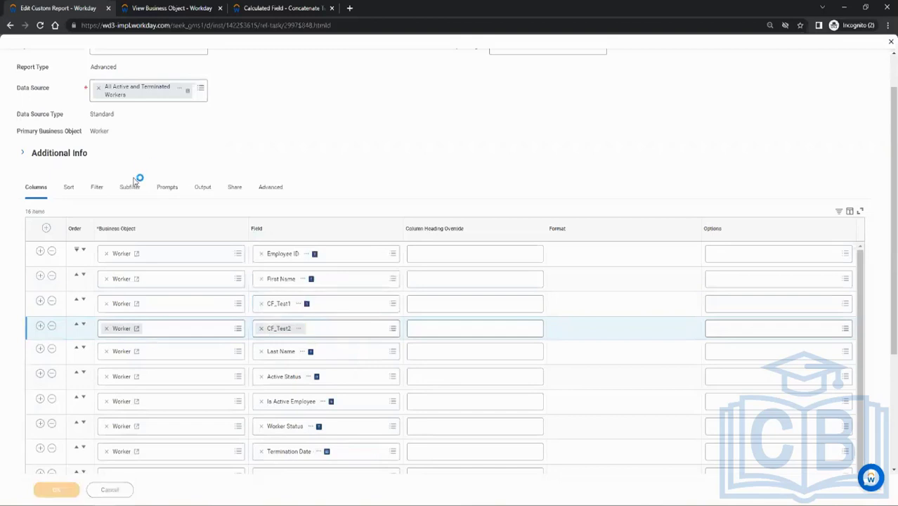
Run the CR_Test1 report and examine the concatenated values in the CF_Test2 column.
left_click(169, 10)
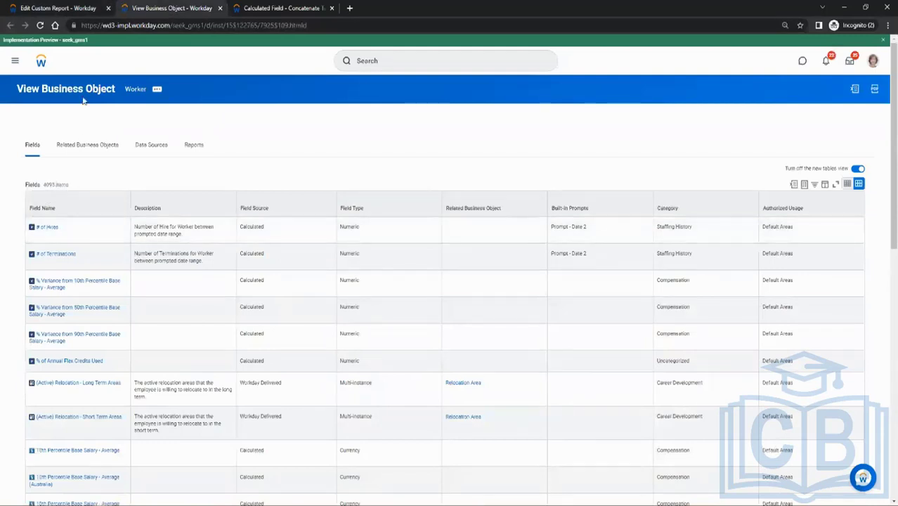
left_click(84, 6)
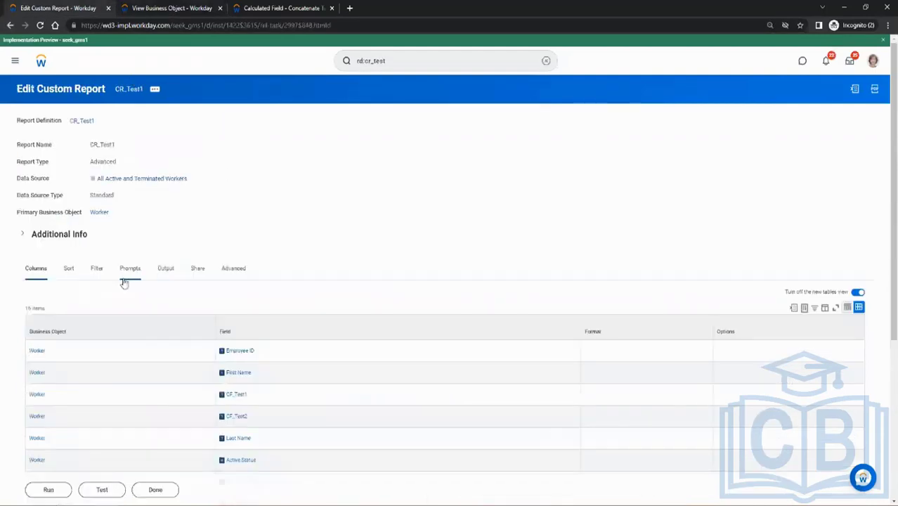
scroll(170, 227, "down", 3)
left_click(61, 482)
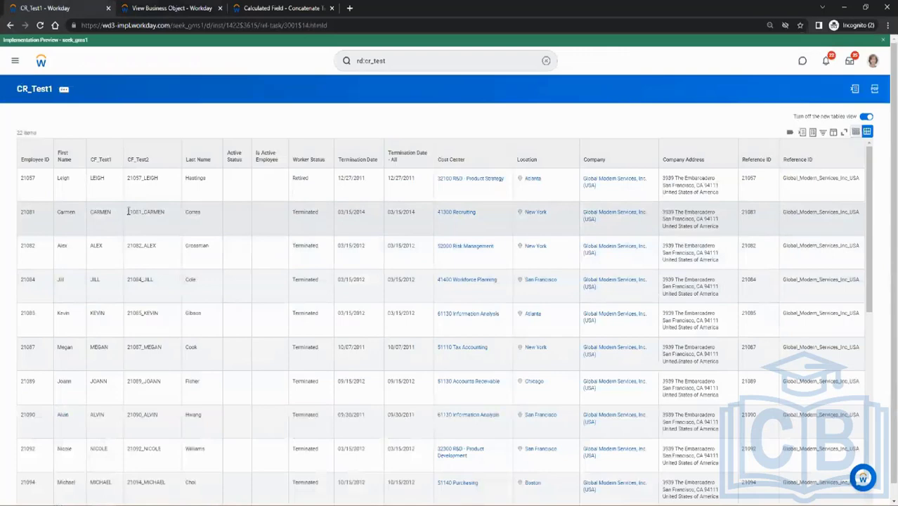
left_click_drag(128, 212, 163, 211)
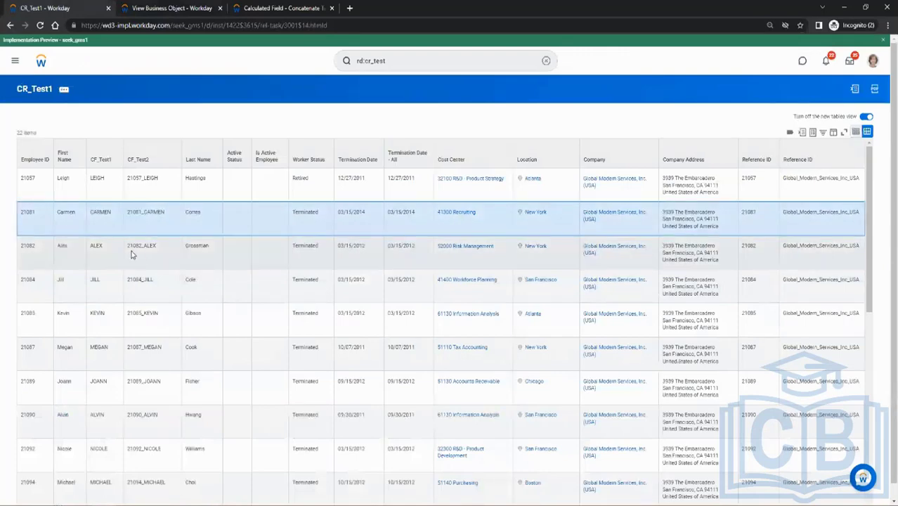
left_click_drag(129, 245, 157, 245)
left_click_drag(156, 288, 125, 284)
left_click(161, 325)
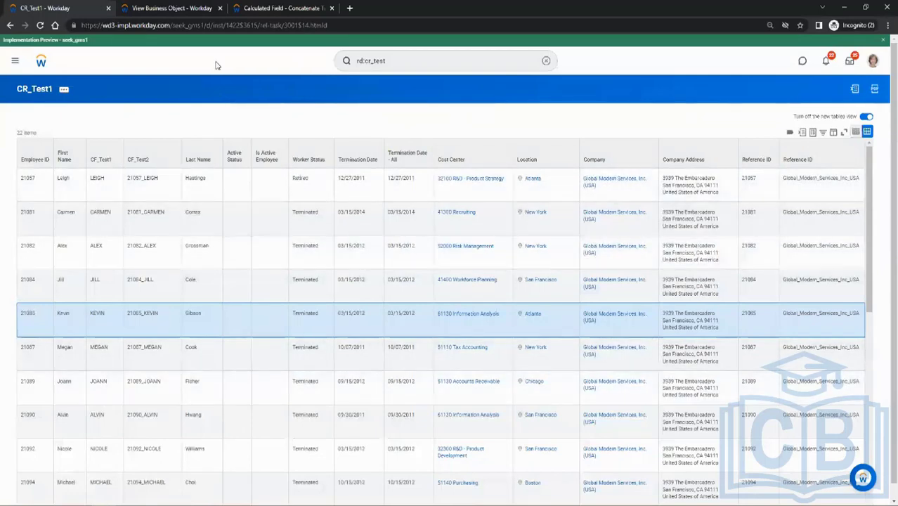
Start another calculated field named CF_Test3 on the Worker business object with the Substring Text function.
left_click(281, 8)
left_click(84, 196)
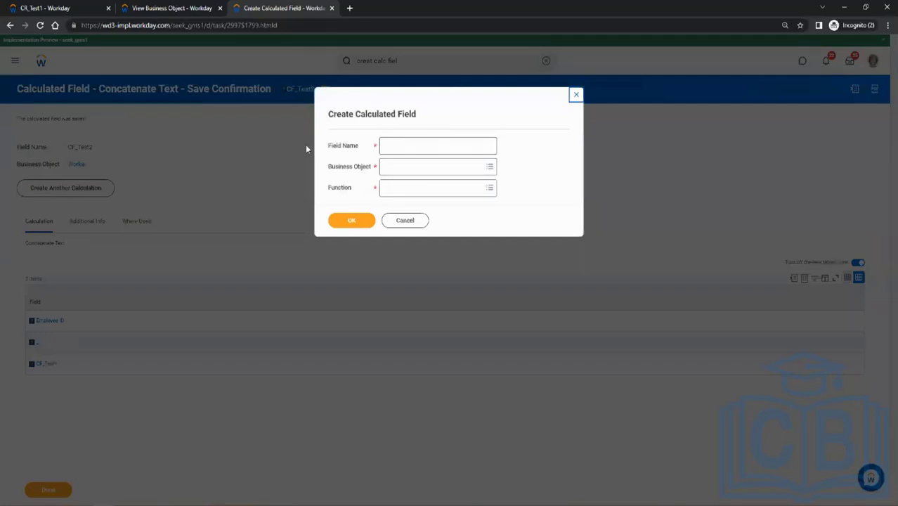
left_click(393, 146)
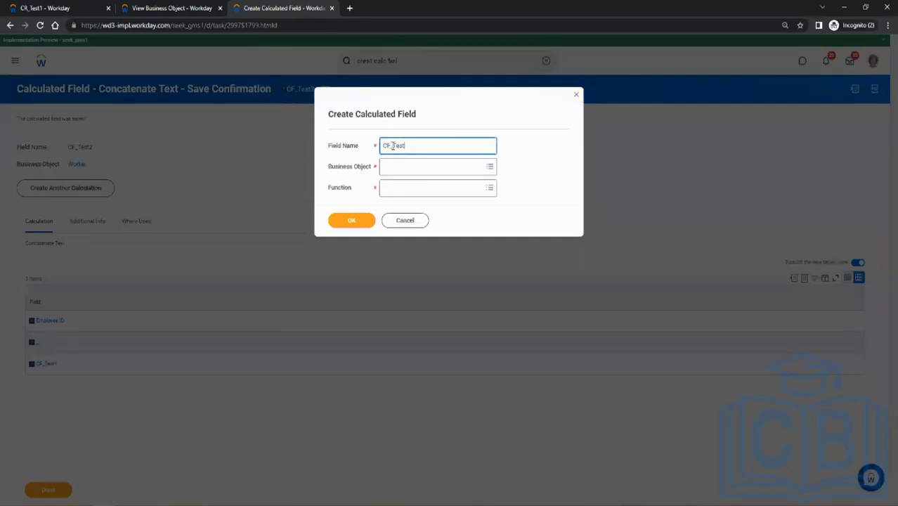
type("CF_Test3")
key("Tab")
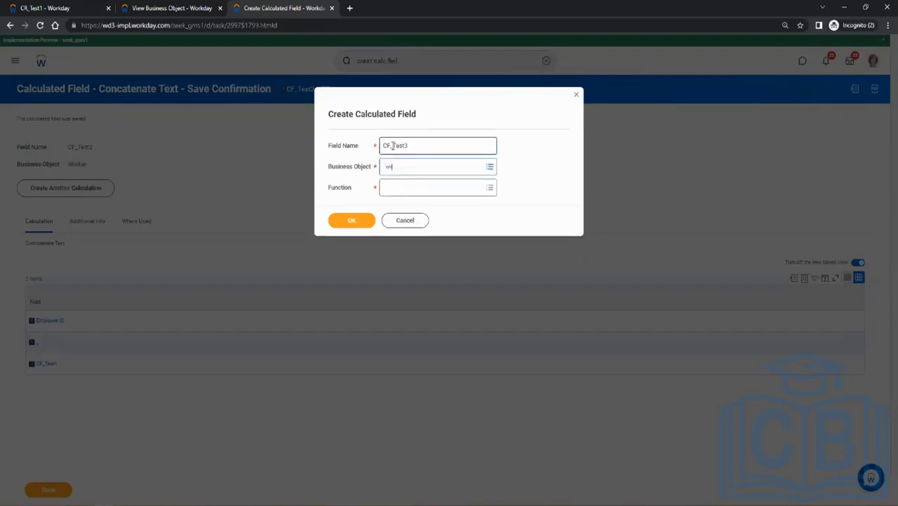
type("worker")
key("Return")
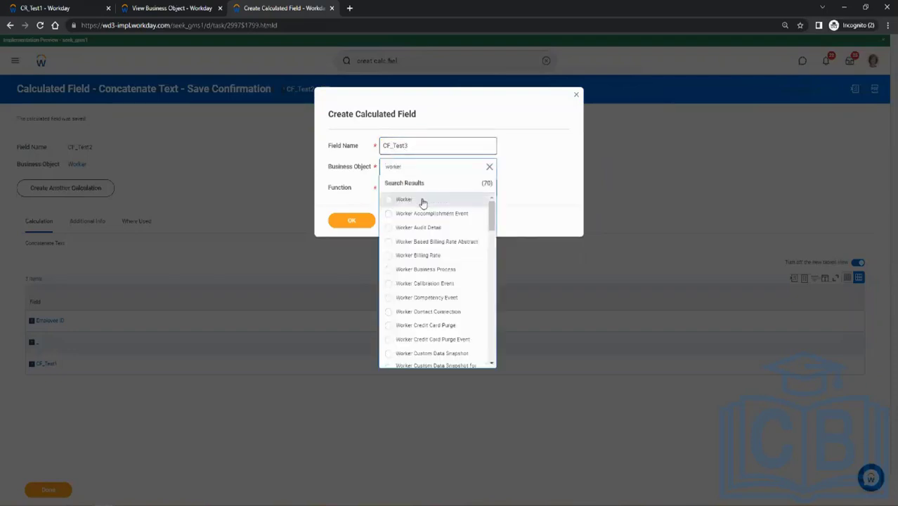
left_click(407, 199)
left_click(406, 191)
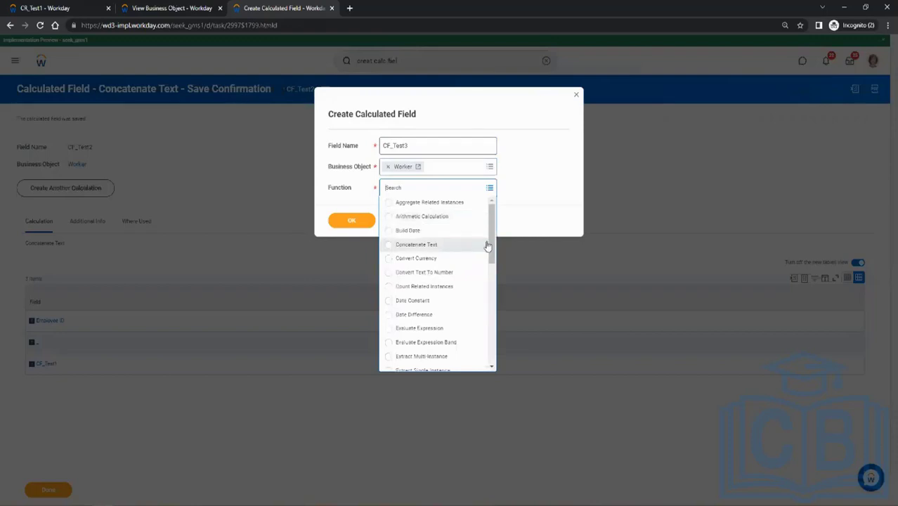
left_click_drag(492, 253, 498, 359)
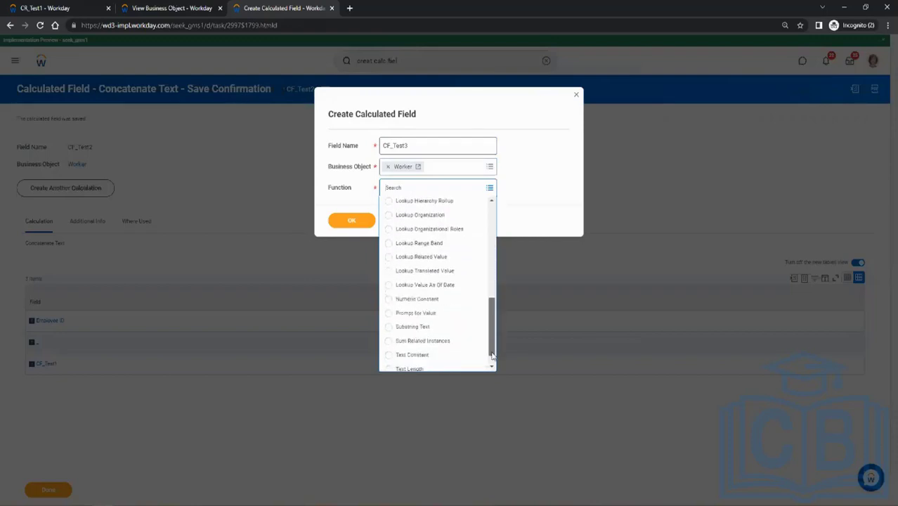
left_click(445, 329)
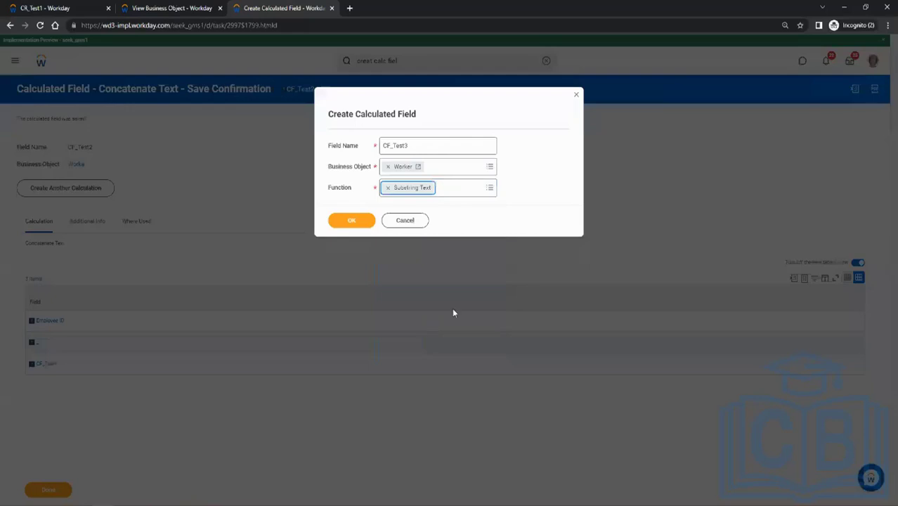
left_click(356, 220)
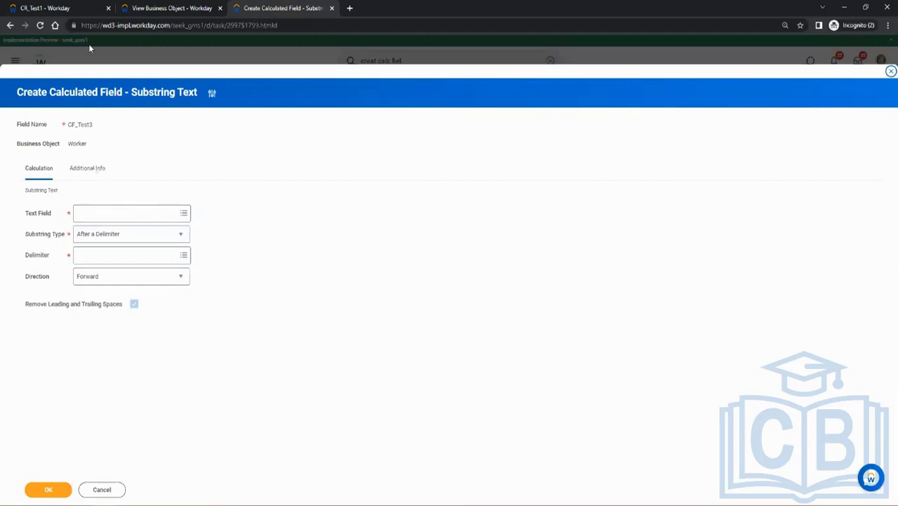
Check the Worker Status column in the CR_Test1 report and set CF_Test3's text field to Worker Status.
left_click(52, 6)
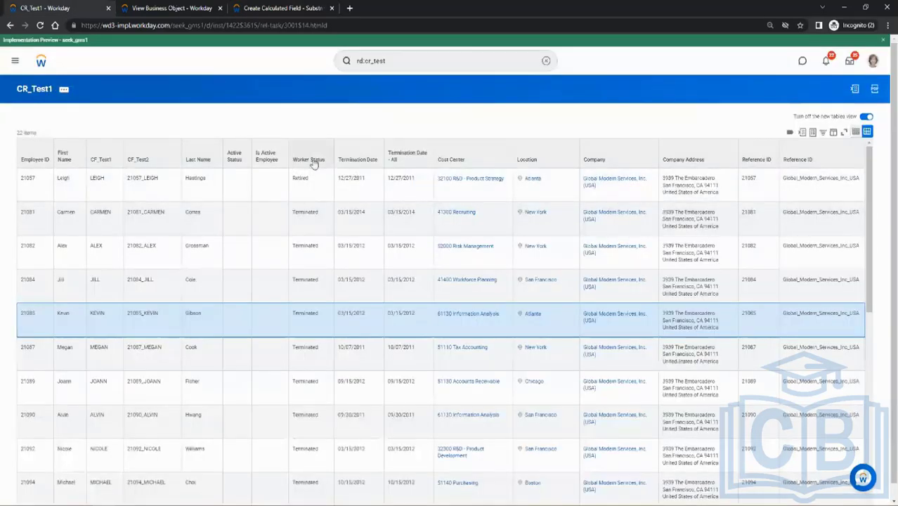
left_click(296, 5)
left_click(136, 212)
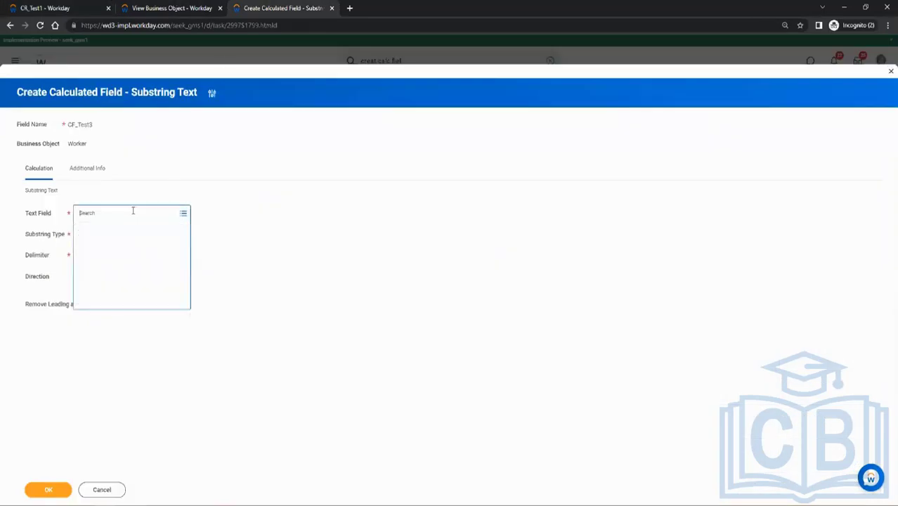
type("worker stat")
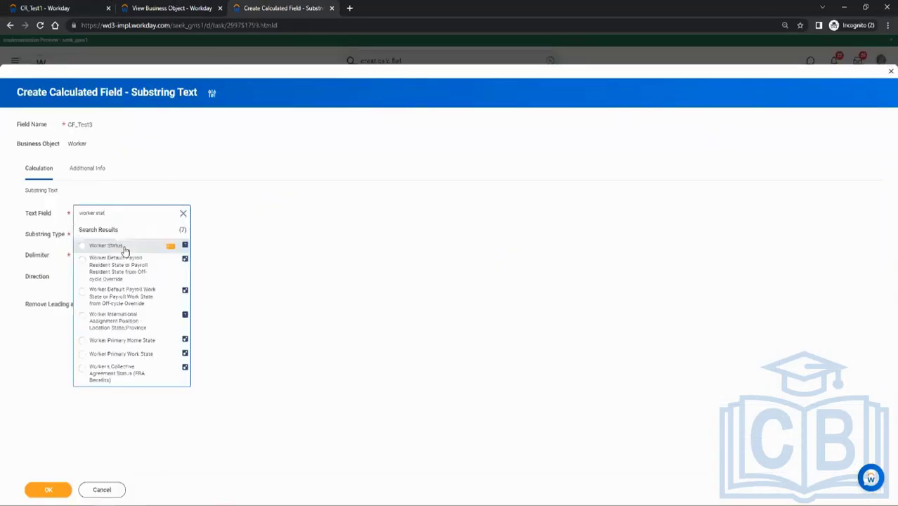
left_click(124, 244)
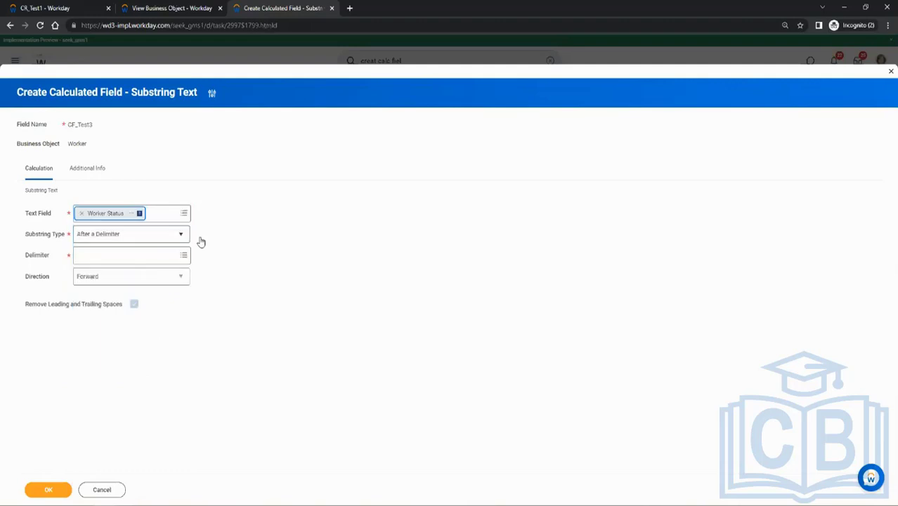
left_click(102, 233)
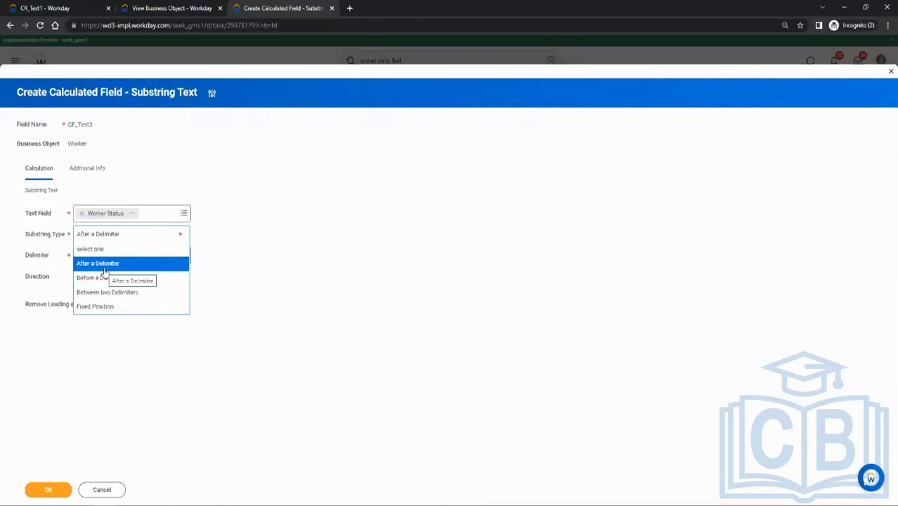
left_click(104, 283)
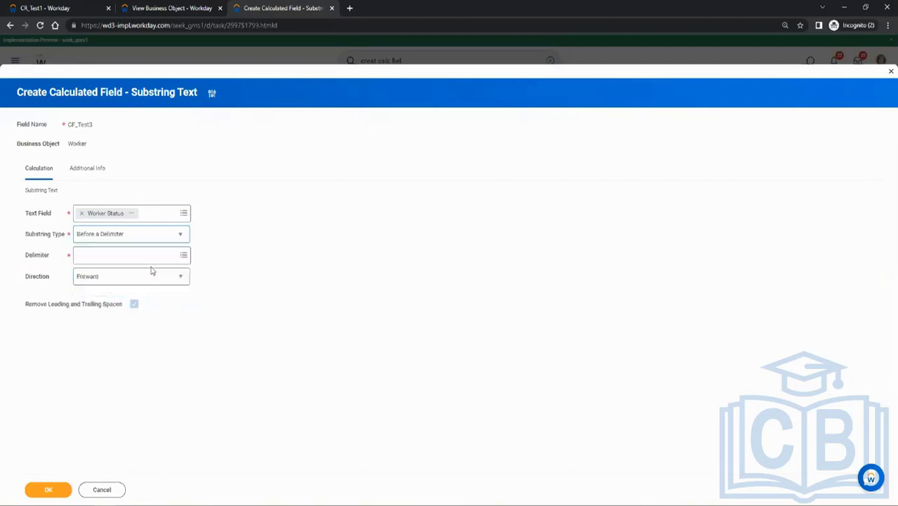
left_click(121, 257)
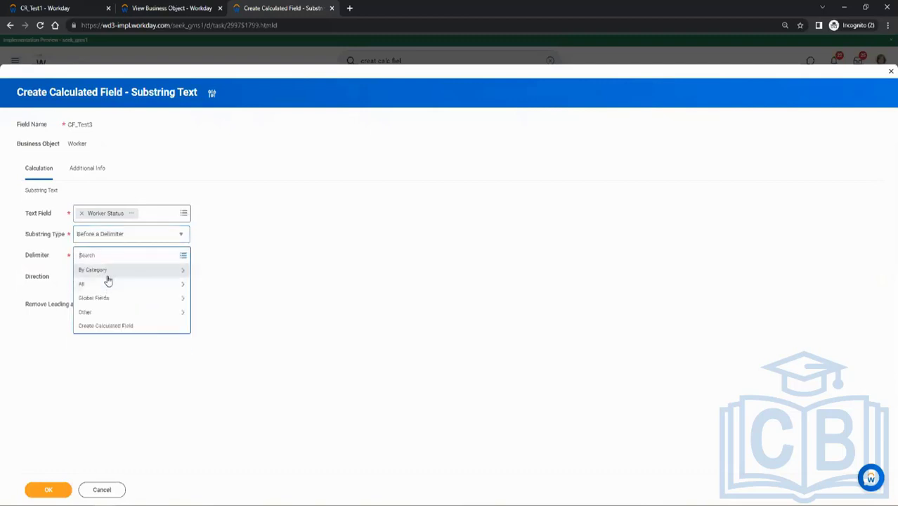
left_click(108, 298)
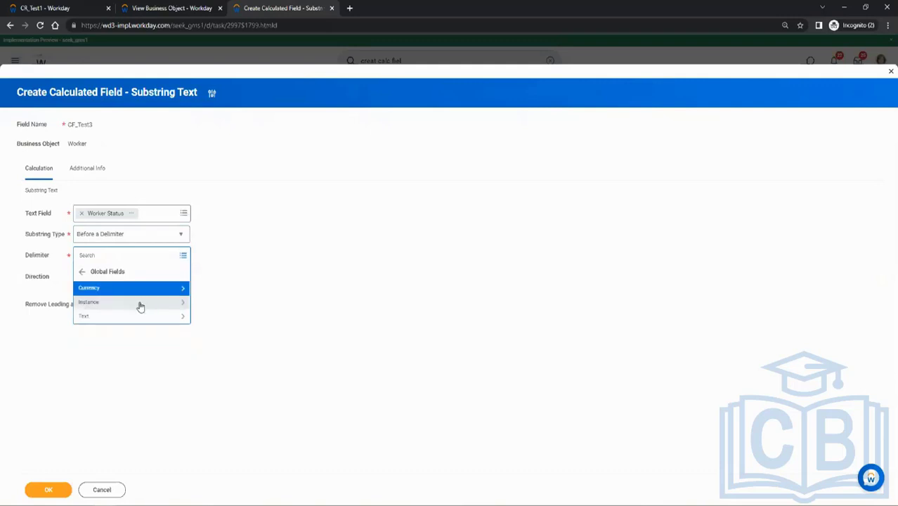
left_click(109, 318)
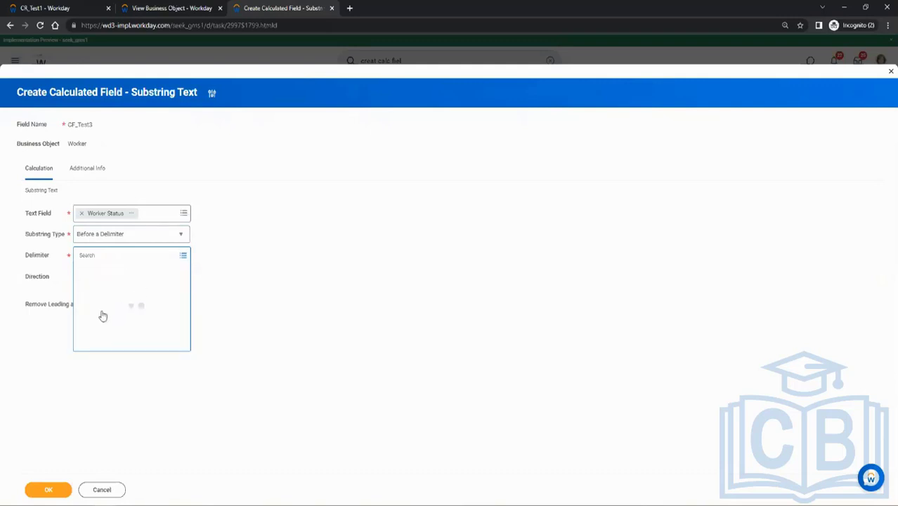
left_click(228, 282)
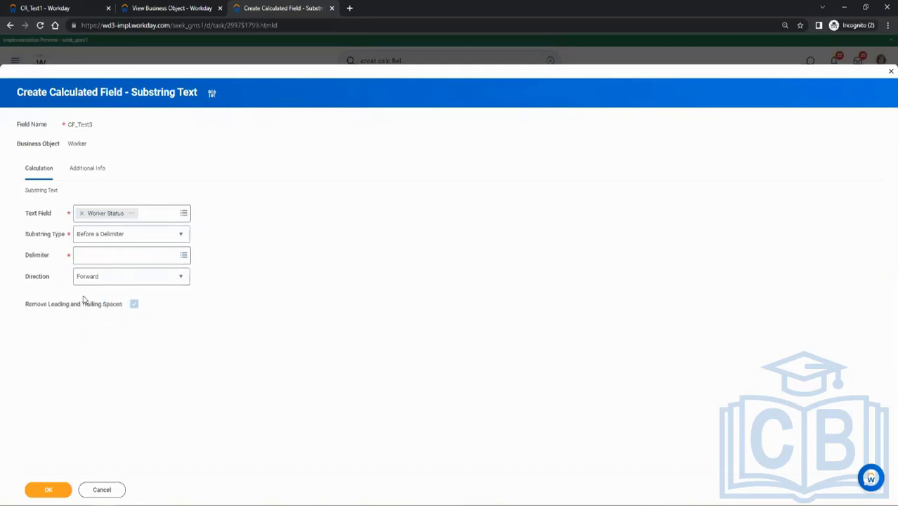
left_click(111, 239)
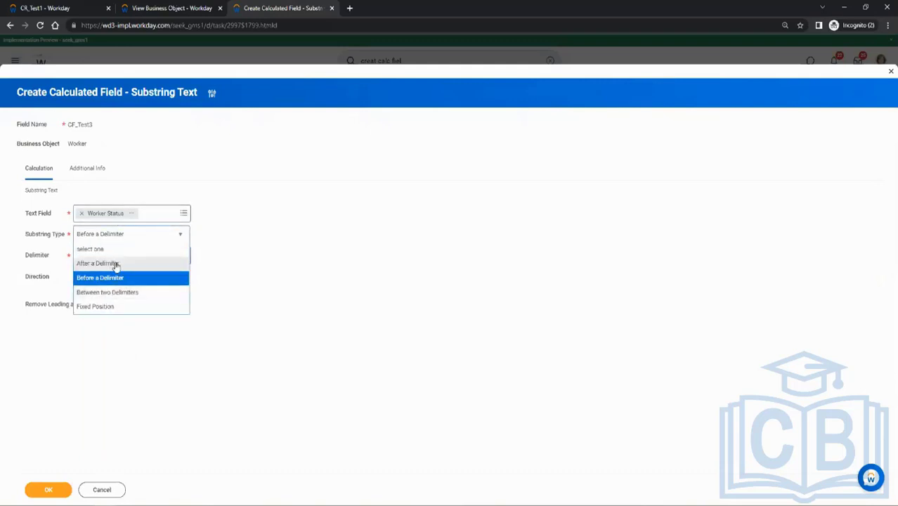
left_click(115, 261)
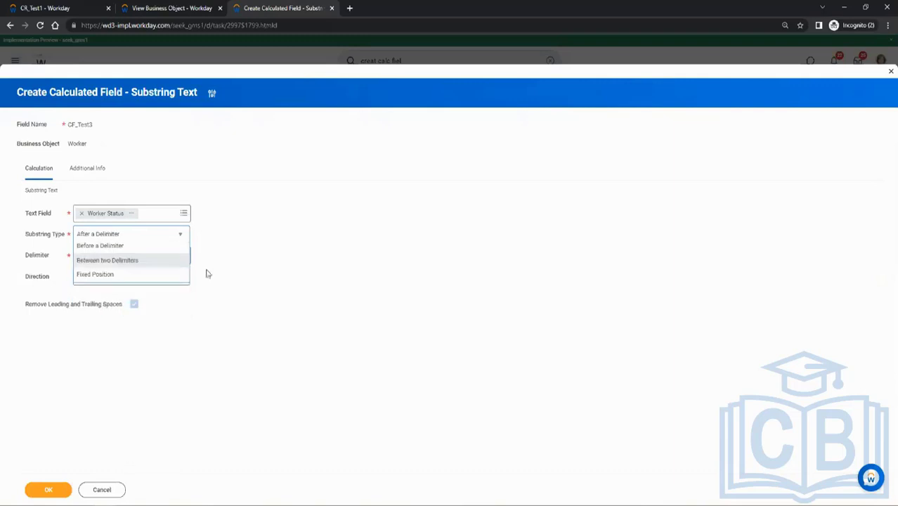
Set CF_Test3's substring type to Fixed Position and its starting character position to the global numeric field 1.
left_click(180, 238)
left_click(116, 309)
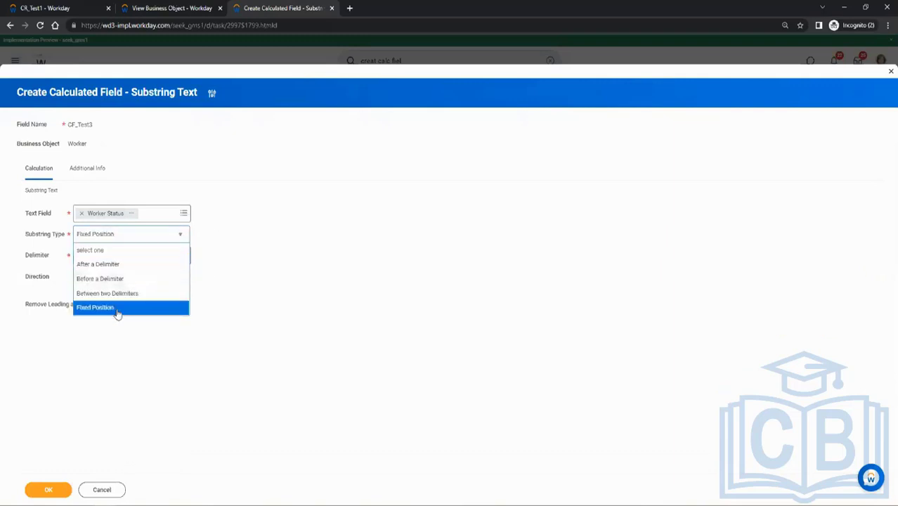
left_click(154, 256)
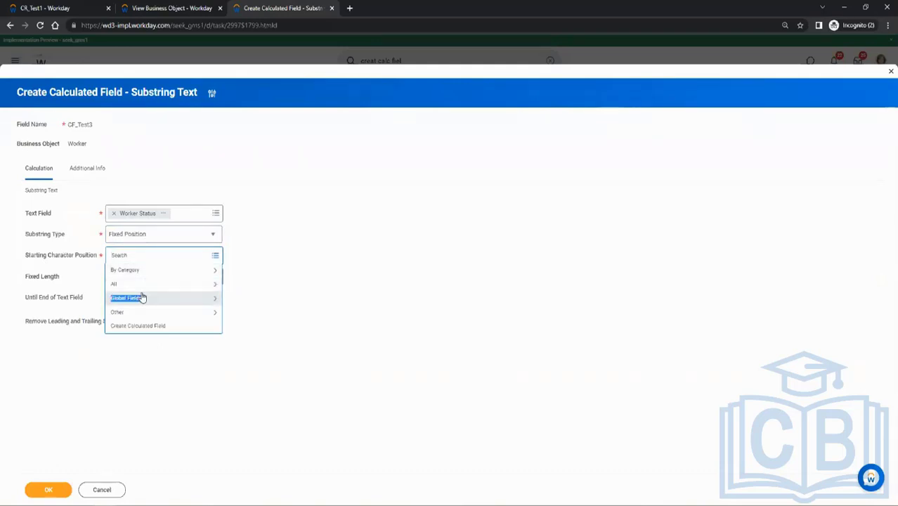
left_click(144, 298)
left_click(156, 288)
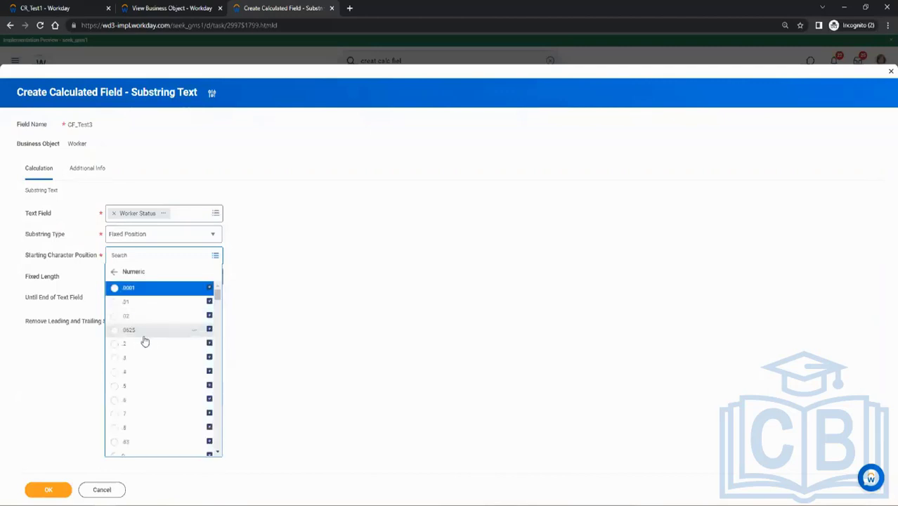
scroll(146, 338, "down", 1)
scroll(146, 337, "up", 1)
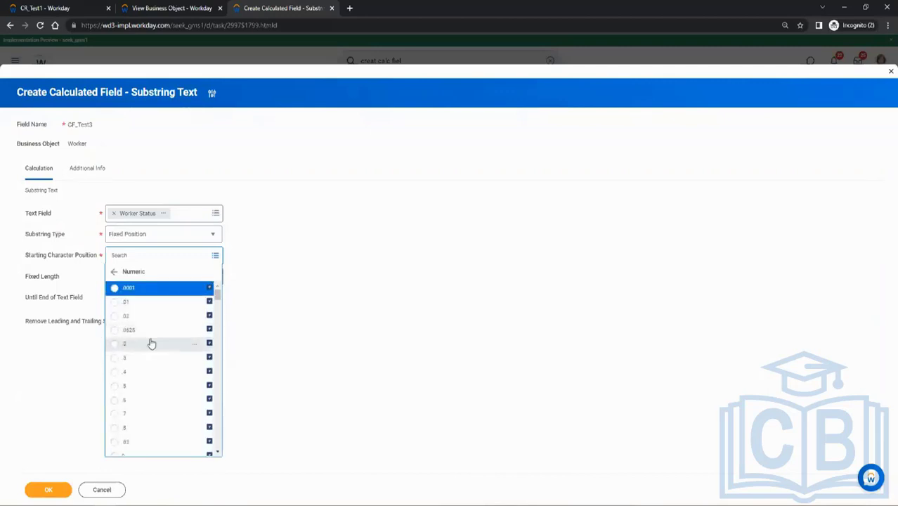
scroll(148, 309, "down", 5)
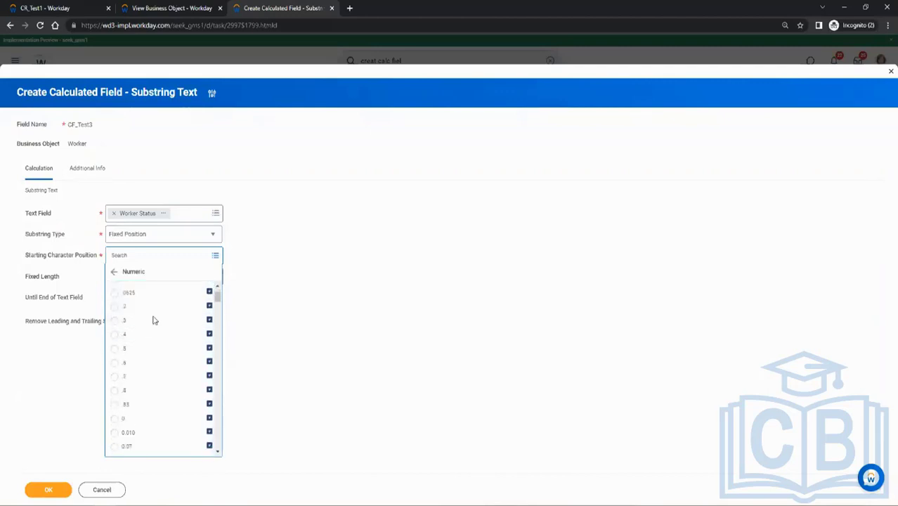
scroll(155, 320, "down", 1)
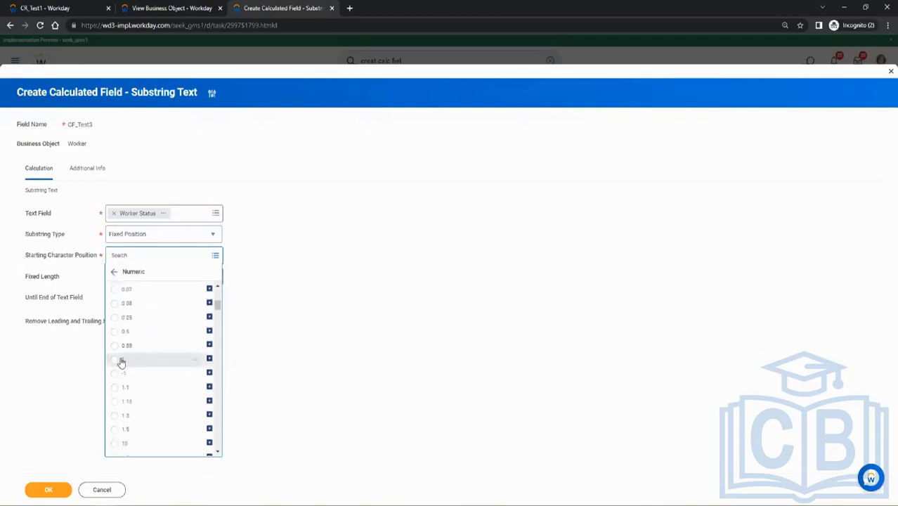
left_click(114, 361)
Set CF_Test3's fixed length to the global numeric field 1 and save the calculated field.
left_click(122, 279)
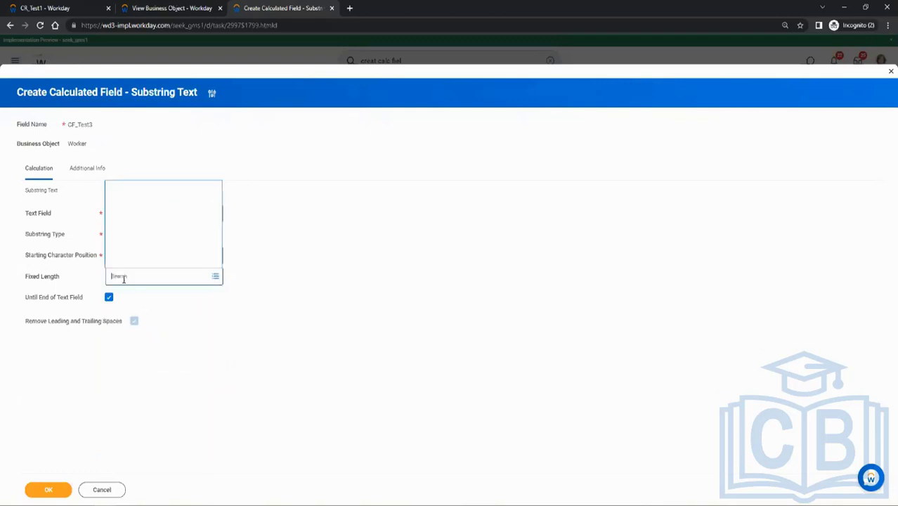
left_click(154, 224)
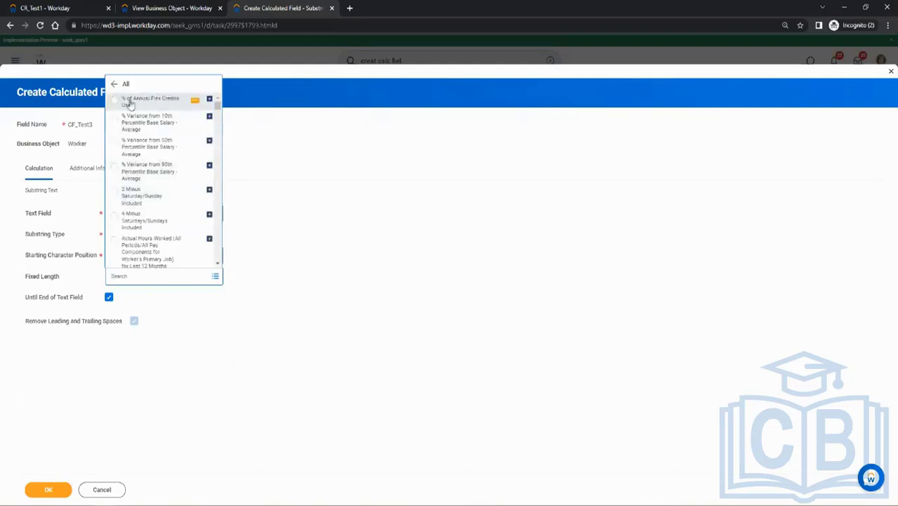
left_click(113, 84)
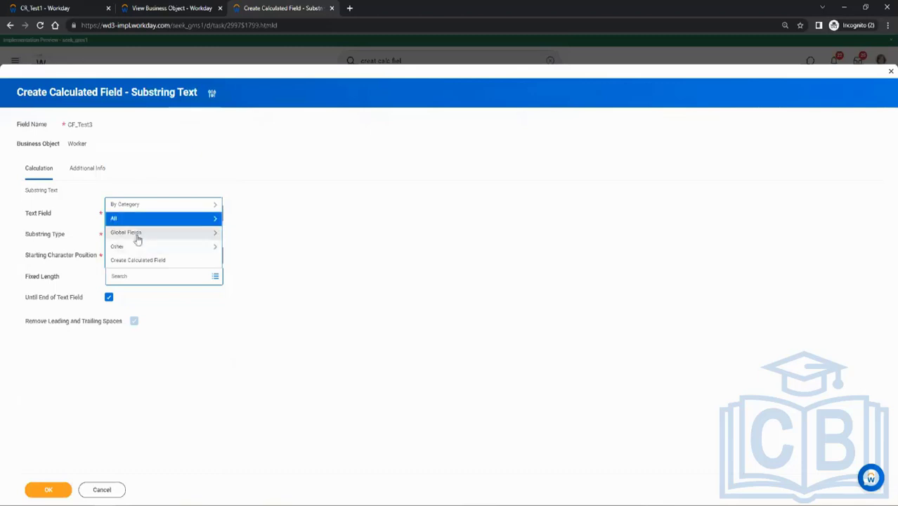
left_click(137, 239)
left_click(138, 260)
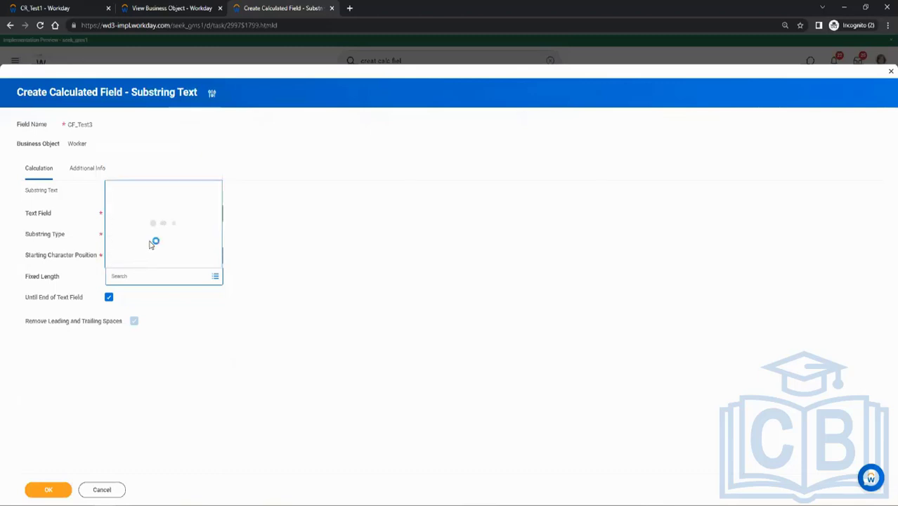
left_click(132, 173)
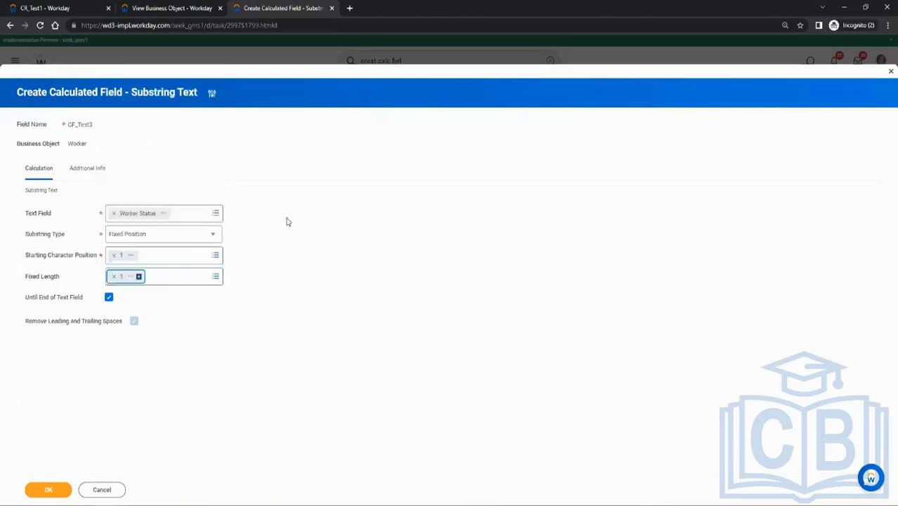
left_click(48, 488)
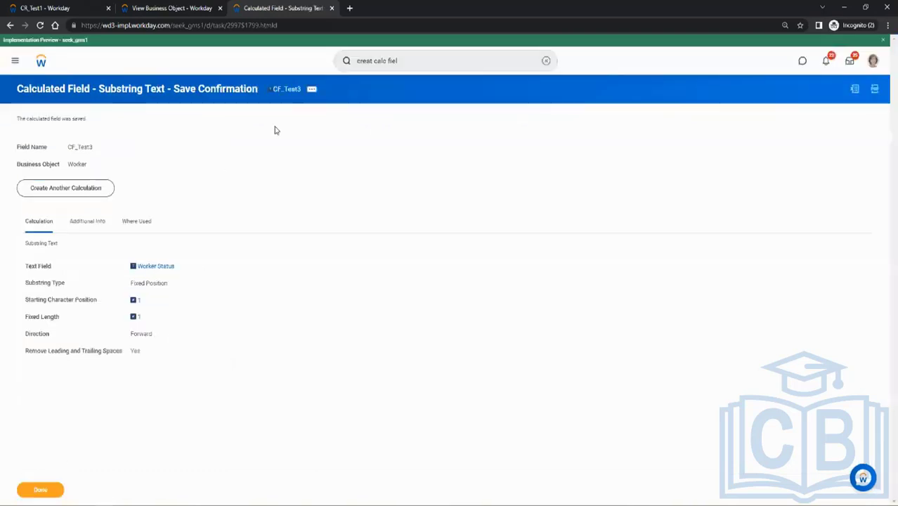
Edit the CR_Test1 report and remove its Active Status, Is Active Employee and First Name columns.
left_click(282, 92)
left_click(43, 7)
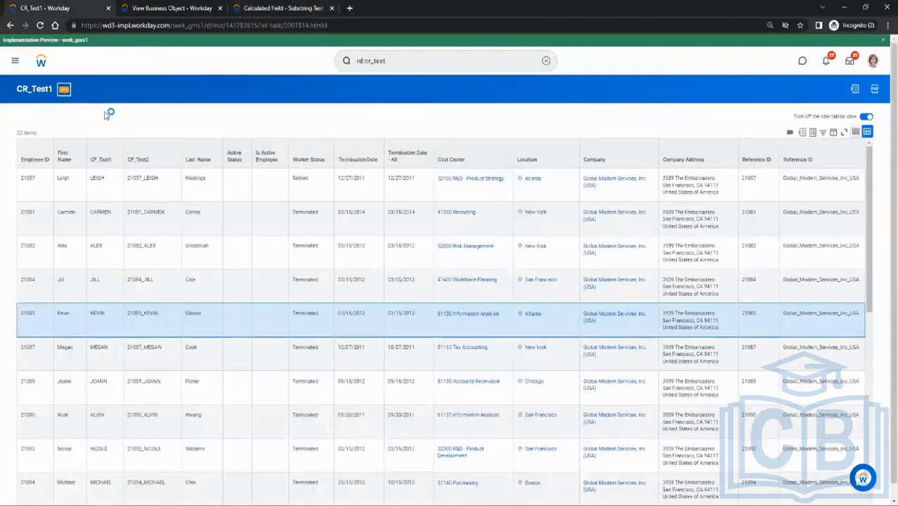
mouse_move(110, 117)
left_click(166, 123)
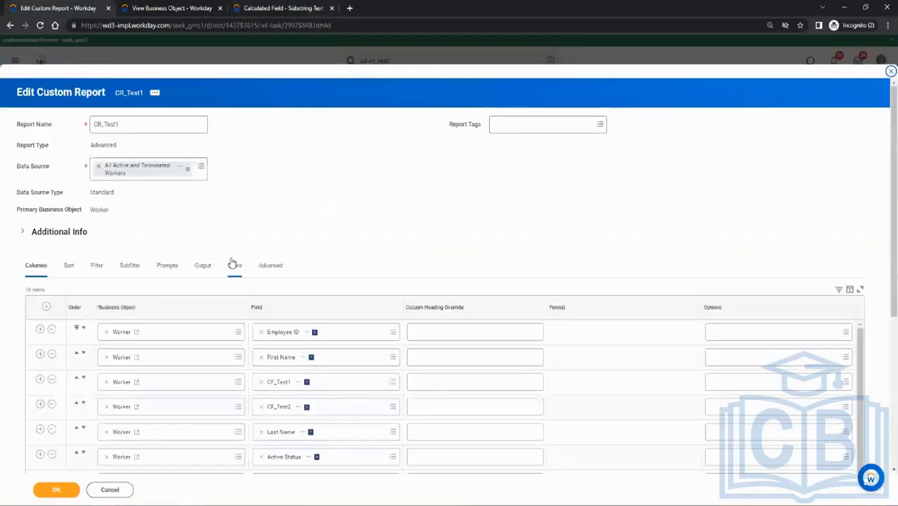
scroll(295, 329, "down", 3)
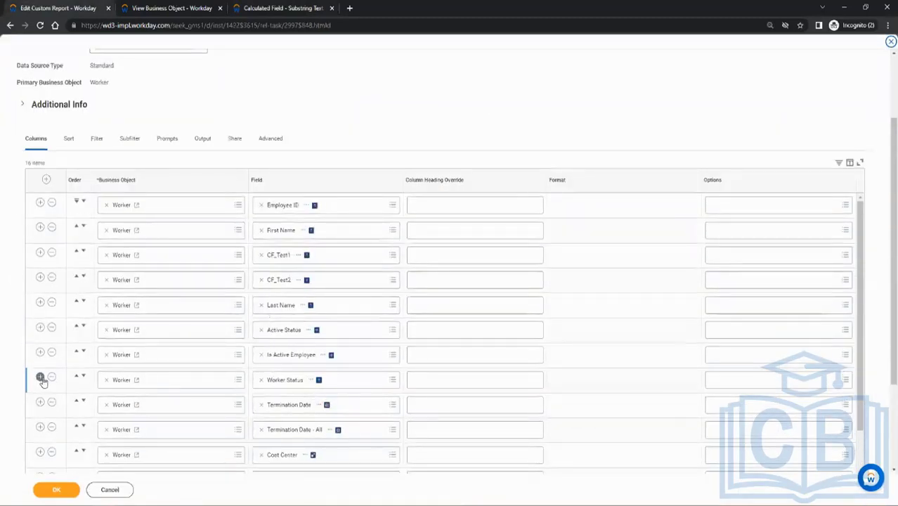
left_click(52, 328)
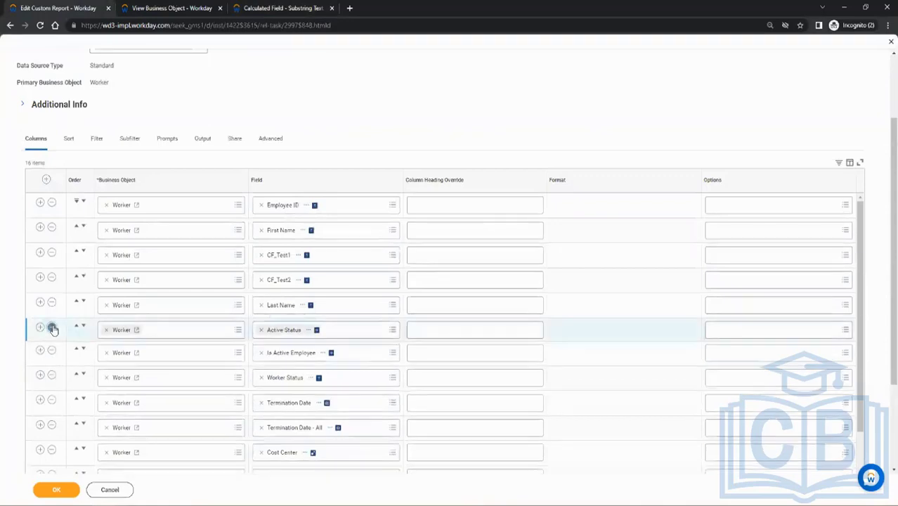
left_click(51, 328)
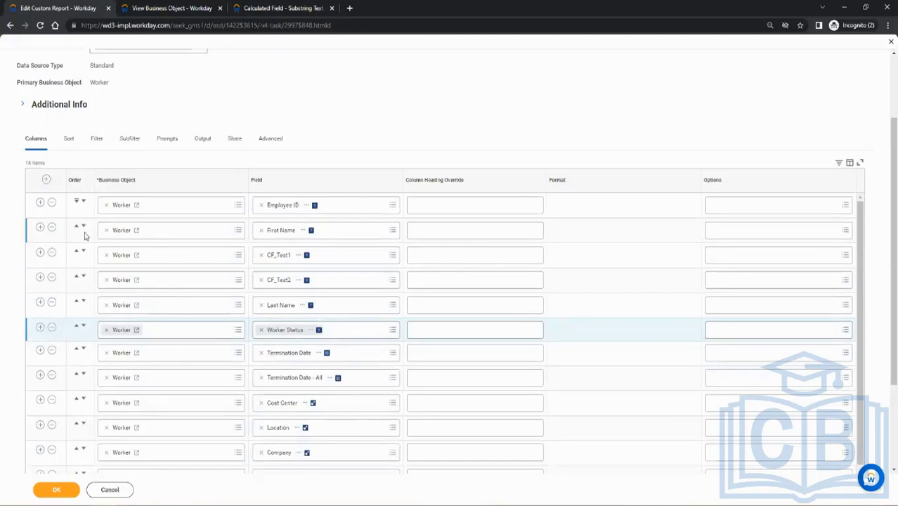
left_click(52, 227)
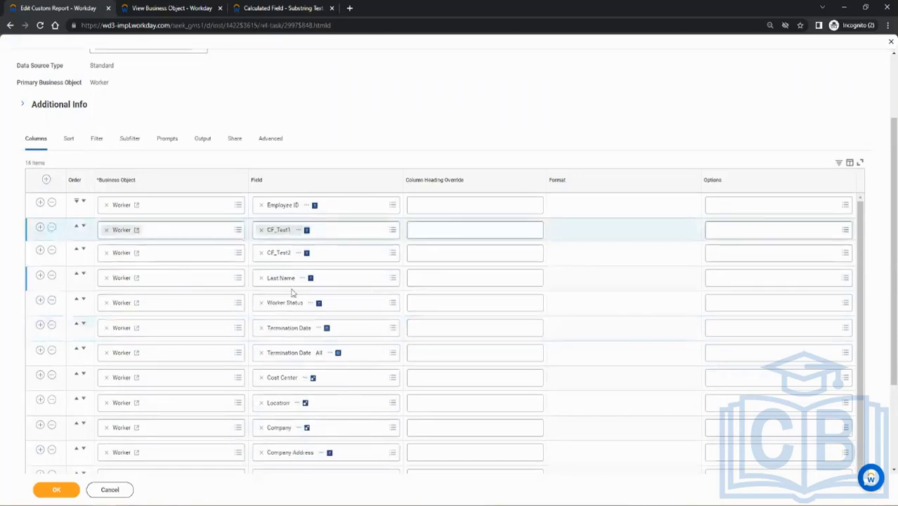
Add a CF_Test3 column on Worker directly after Worker Status, then save and run the CR_Test1 report.
left_click(40, 301)
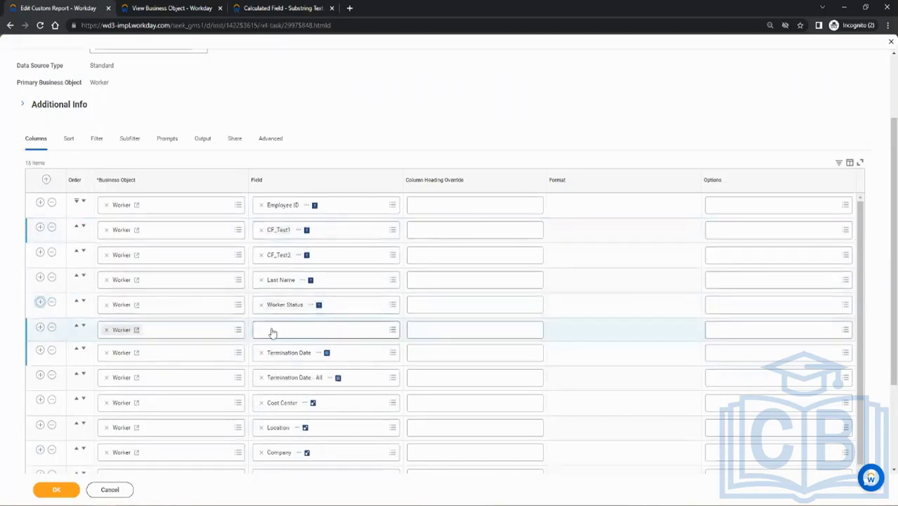
left_click(271, 330)
type("CF_Test3")
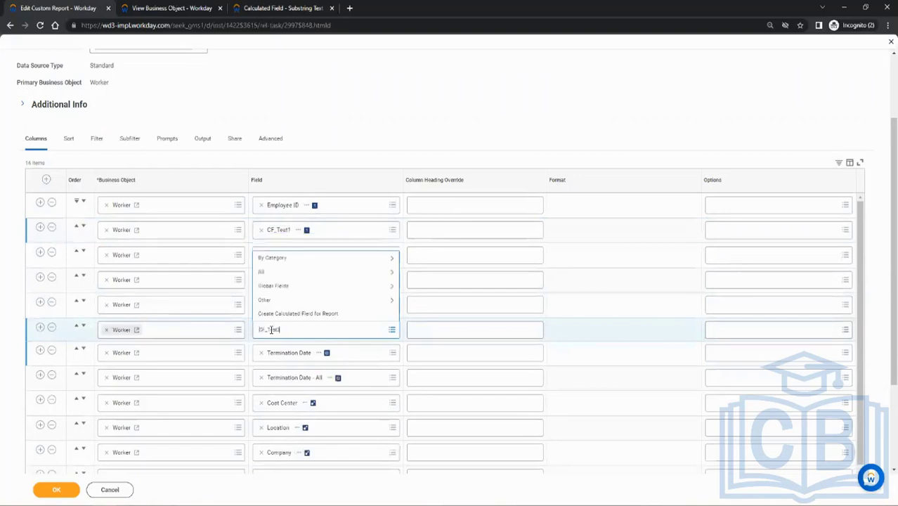
key("Return")
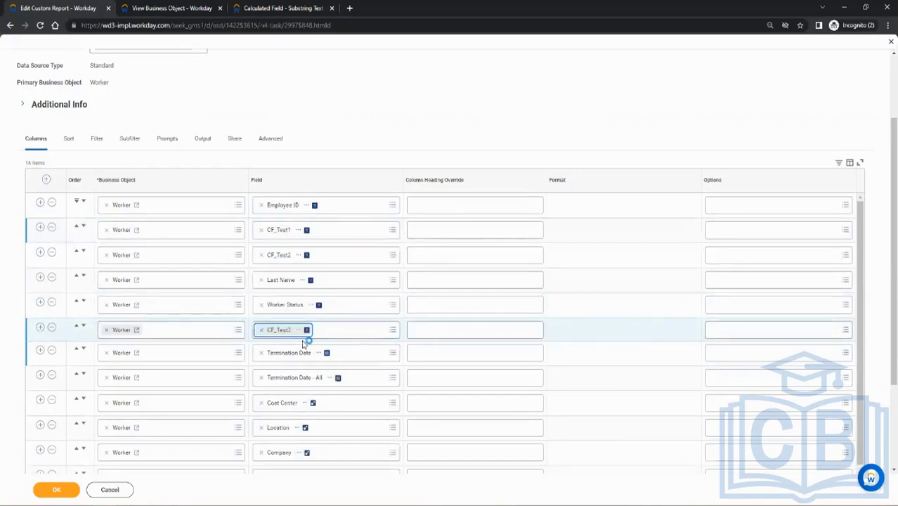
left_click(56, 491)
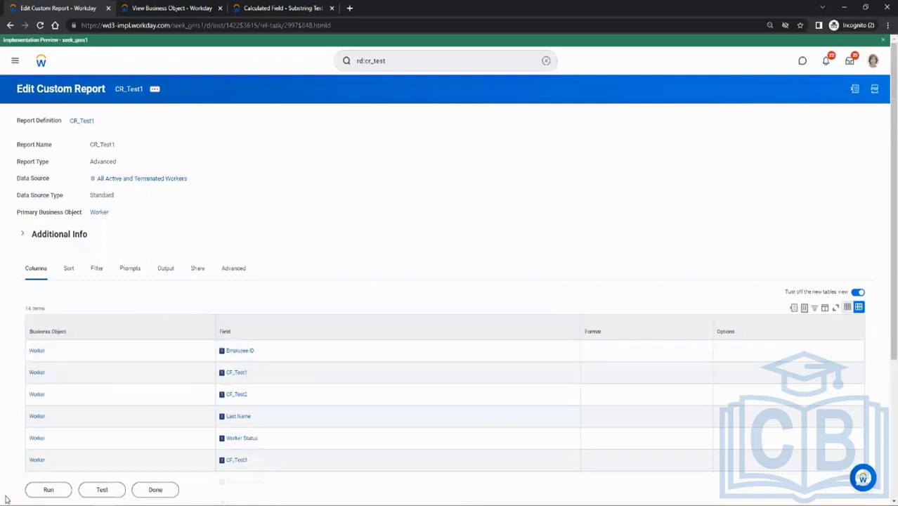
left_click(46, 491)
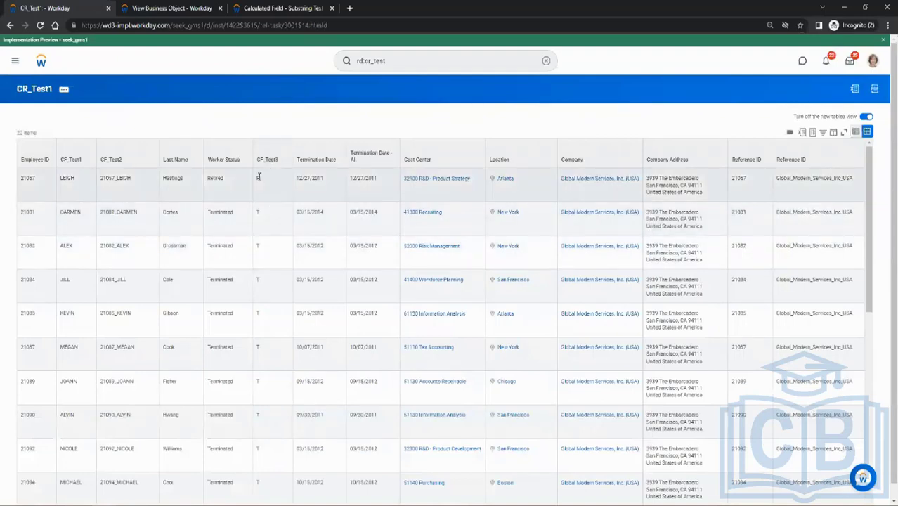
Compare the CF_Test3 values with Worker Status in CR_Test1 and check the first row's Termination Date.
left_click(258, 216)
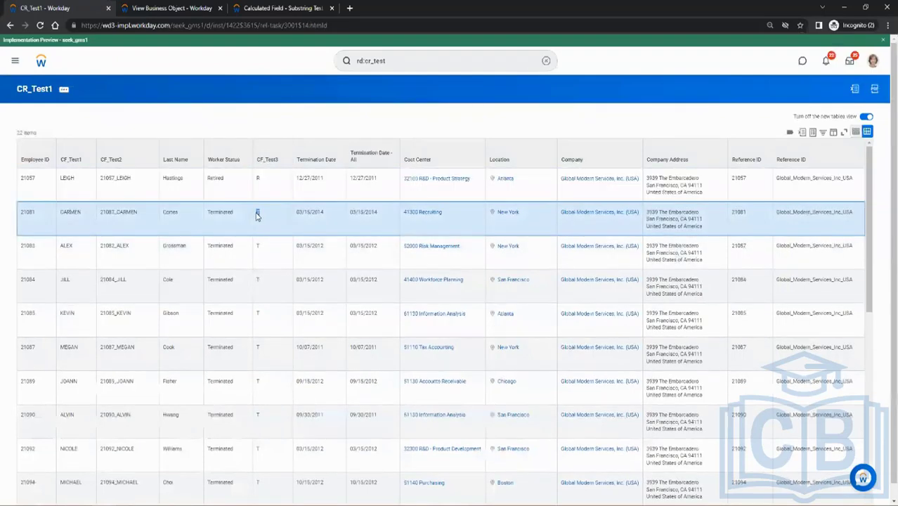
left_click(210, 245)
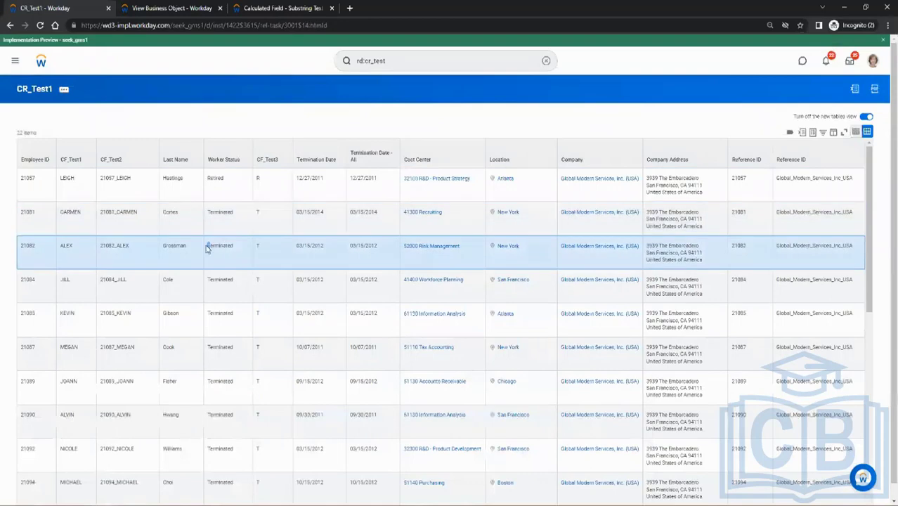
left_click(215, 279)
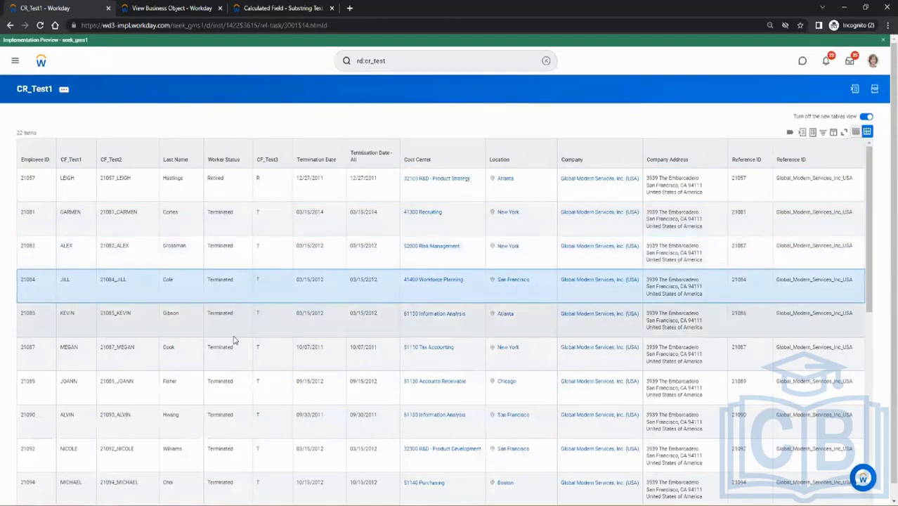
scroll(242, 356, "down", 1)
scroll(242, 356, "up", 1)
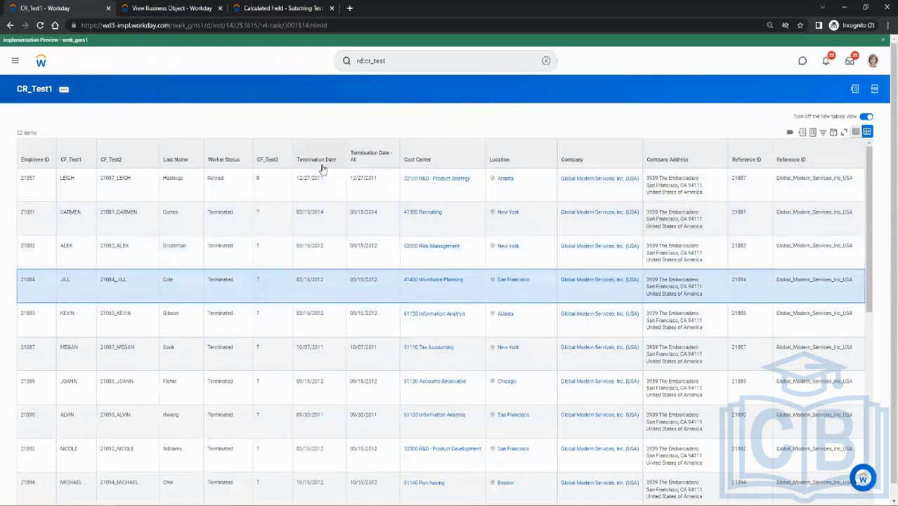
left_click_drag(296, 179, 329, 181)
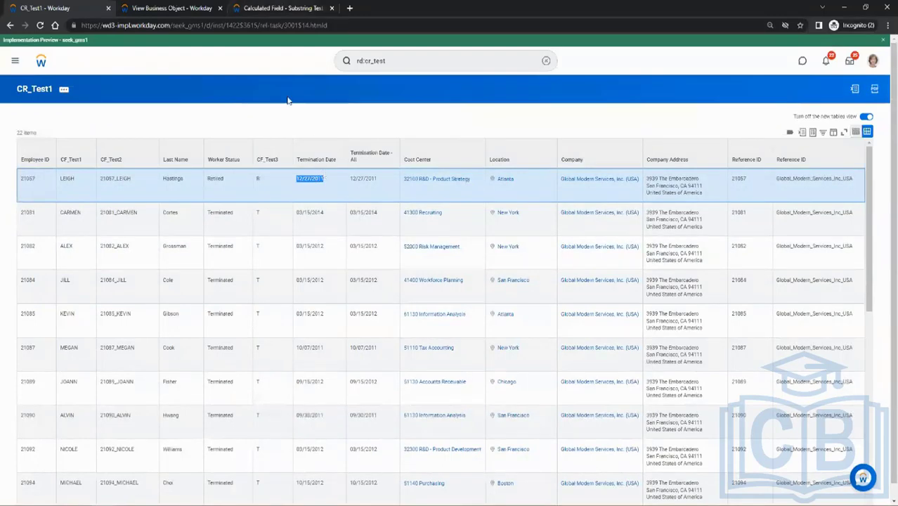
Create another calculated field named CF_Test4 on the Worker business object with the Format Date function.
left_click(280, 8)
left_click(94, 192)
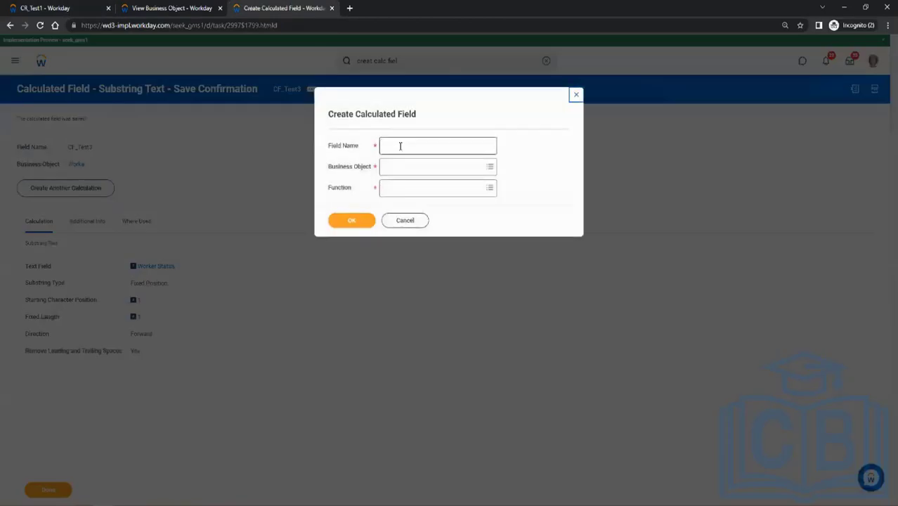
type("CF_Test4")
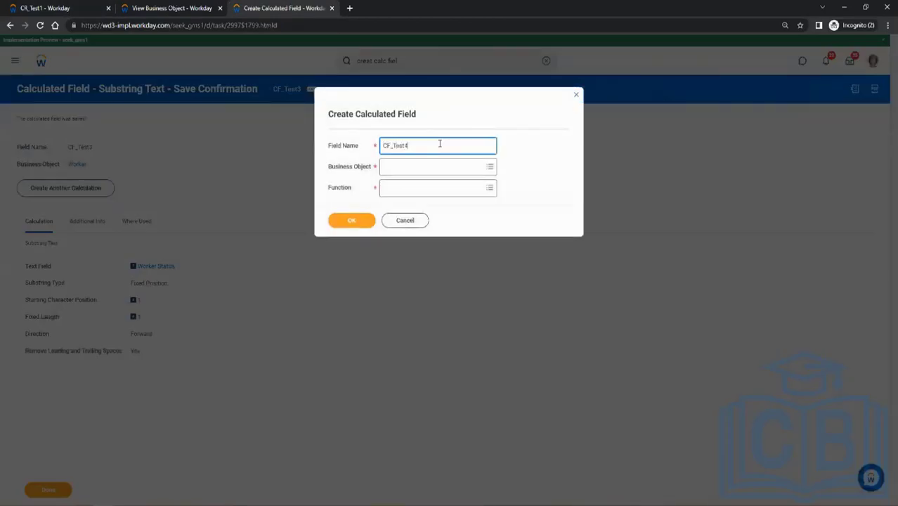
key("Tab")
type("worke")
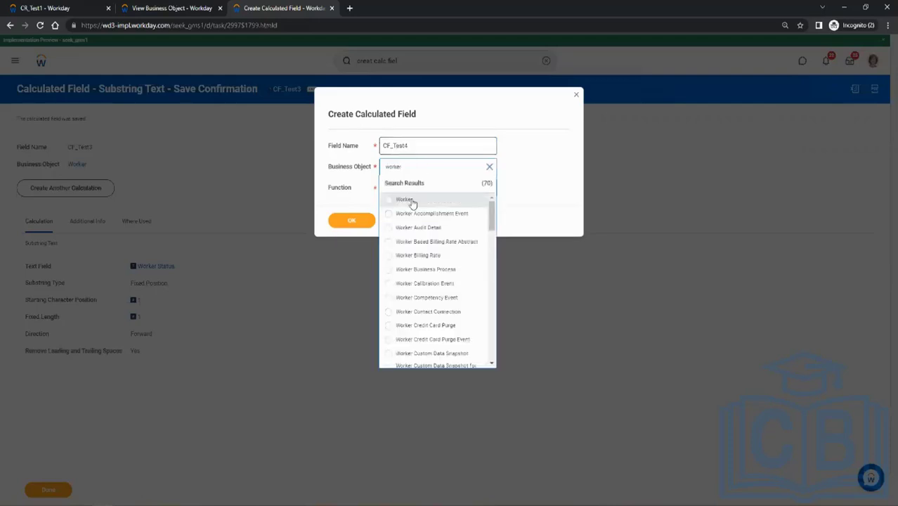
left_click(404, 201)
left_click(408, 187)
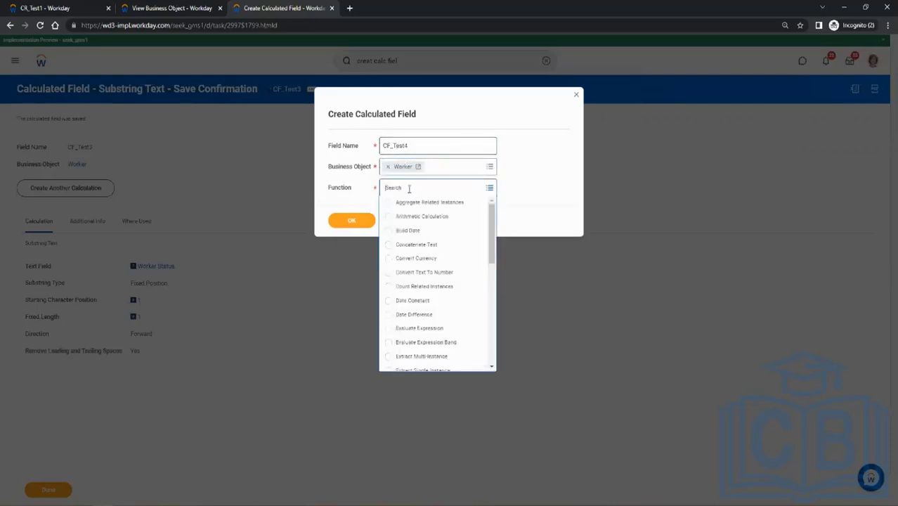
left_click_drag(492, 261, 493, 298)
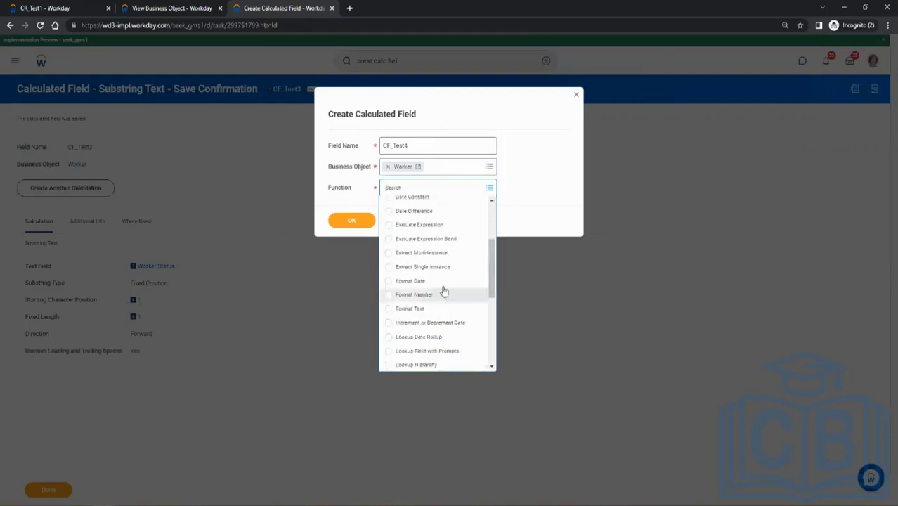
left_click(441, 281)
left_click(355, 221)
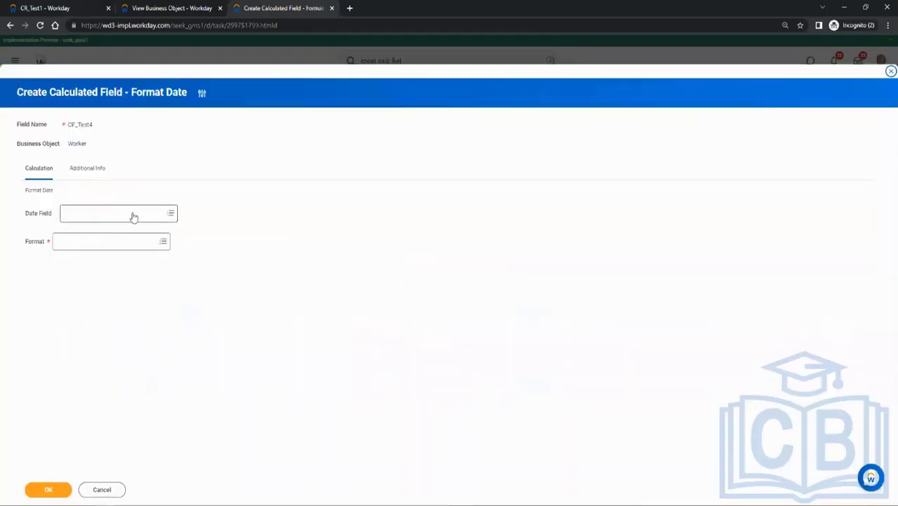
Set CF_Test4's date field to Termination Date.
left_click(130, 214)
type("term")
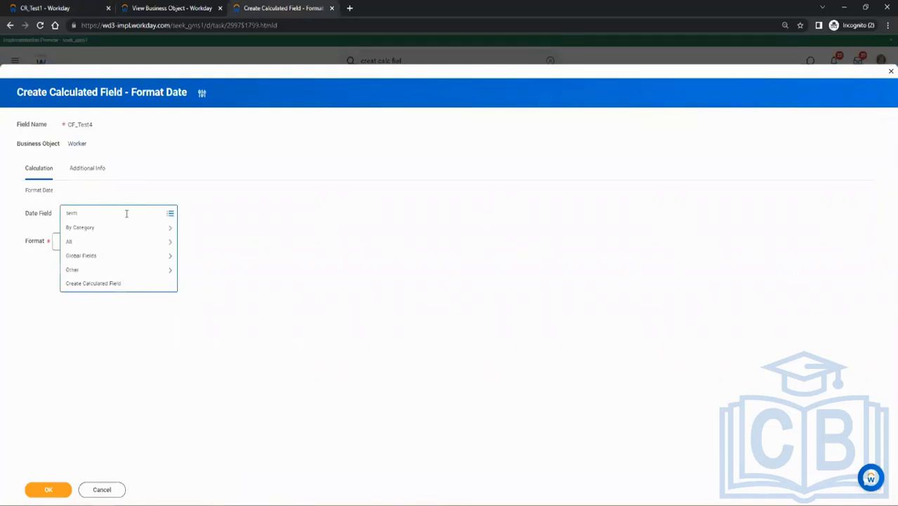
type("ination date")
key("Return")
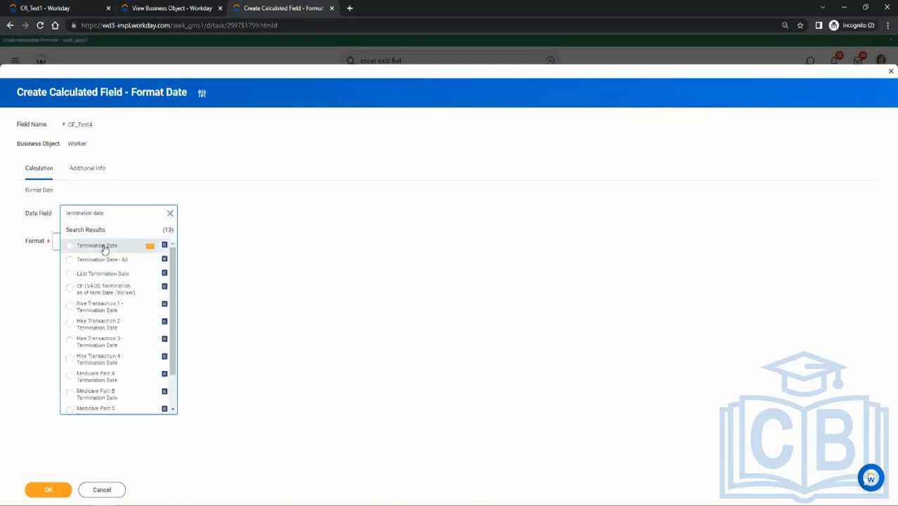
left_click(158, 246)
Try Year as the date format of CF_Test4.
left_click(94, 241)
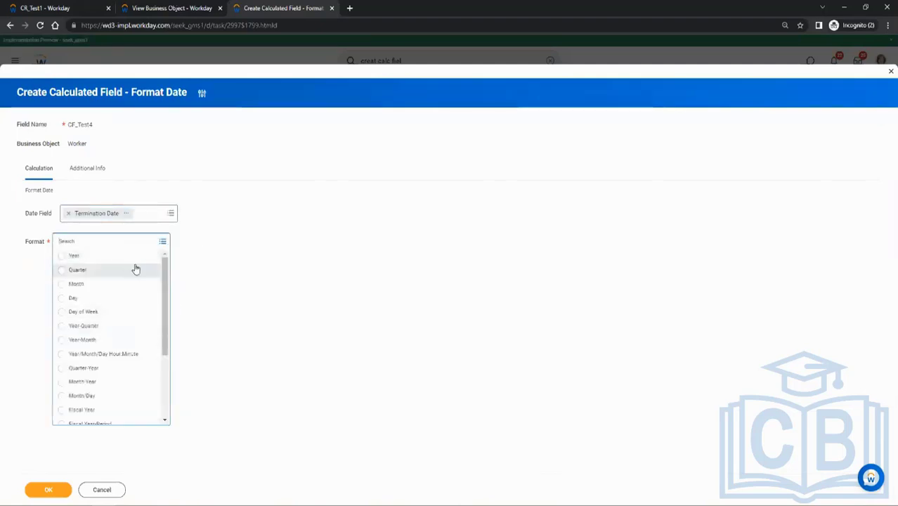
mouse_move(166, 272)
left_mouse_down()
mouse_move(165, 363)
mouse_move(169, 270)
left_mouse_up()
left_click(61, 258)
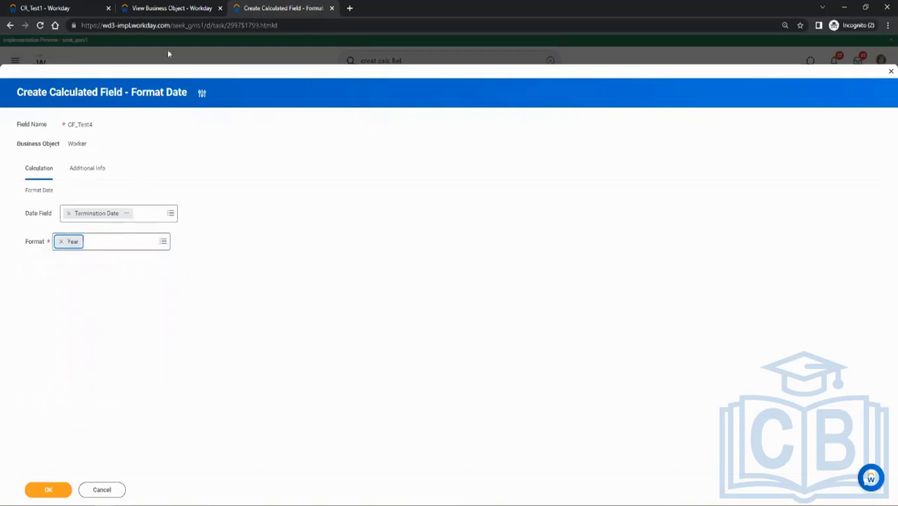
Examine the year part of the first Termination Date values in the CR_Test1 report and return to the CF_Test4 definition.
left_click(71, 8)
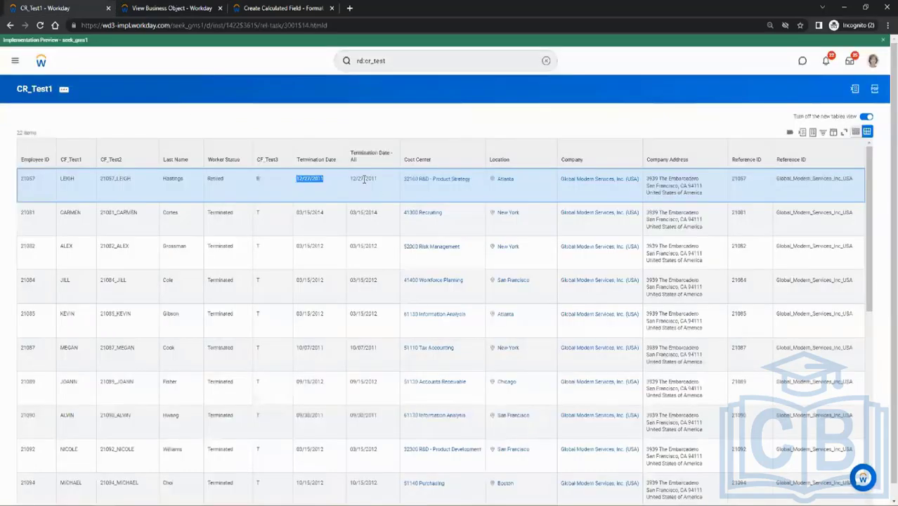
double_click(314, 179)
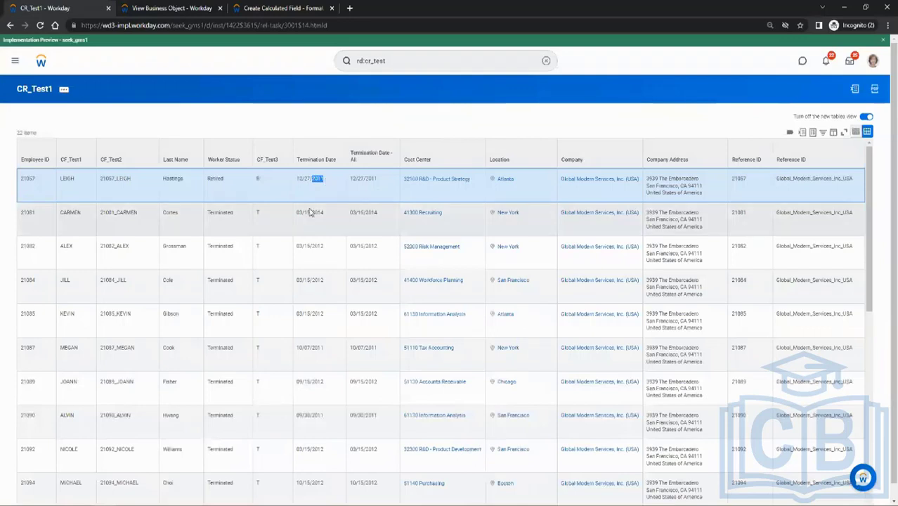
double_click(316, 212)
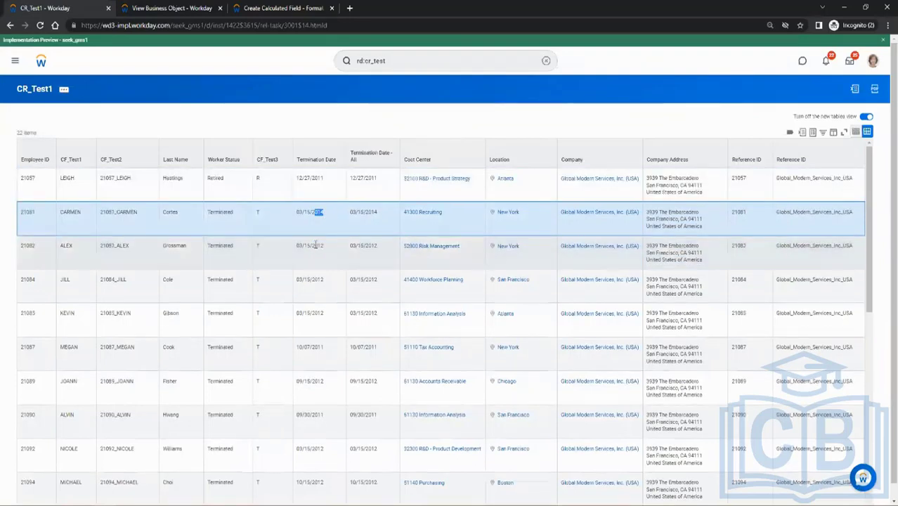
double_click(318, 245)
left_click(249, 8)
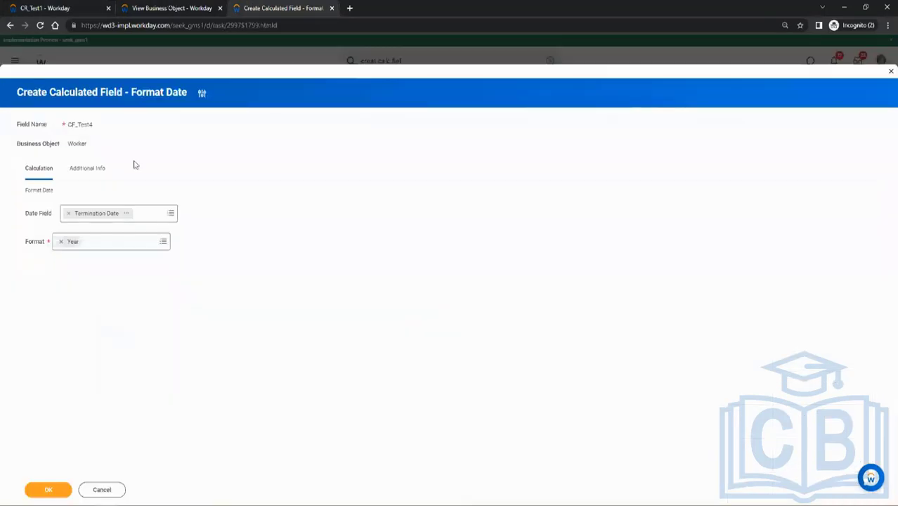
Try Day as CF_Test4's date format and replace it with Format Mask.
left_click(129, 242)
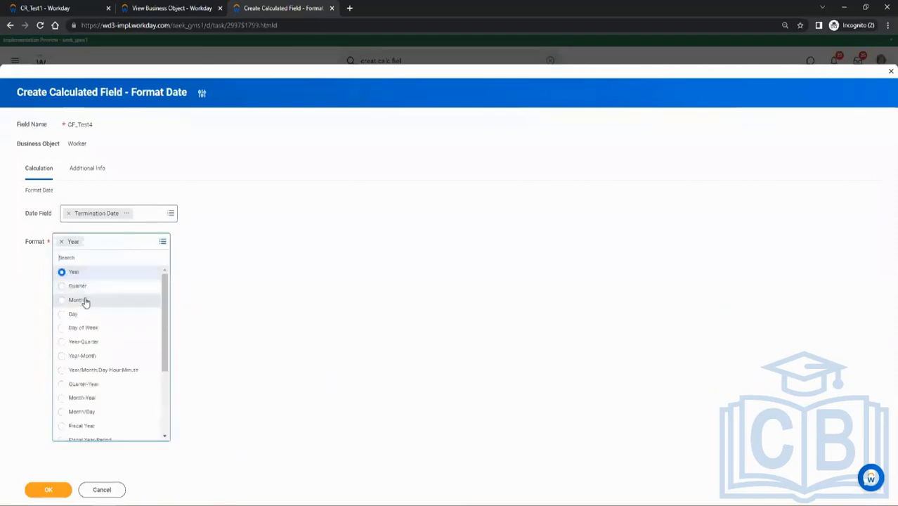
left_click(73, 314)
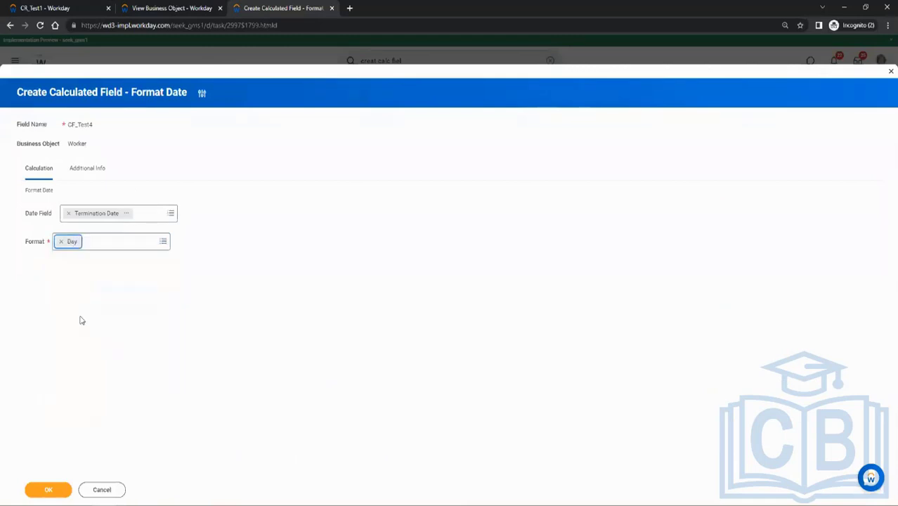
left_click(146, 244)
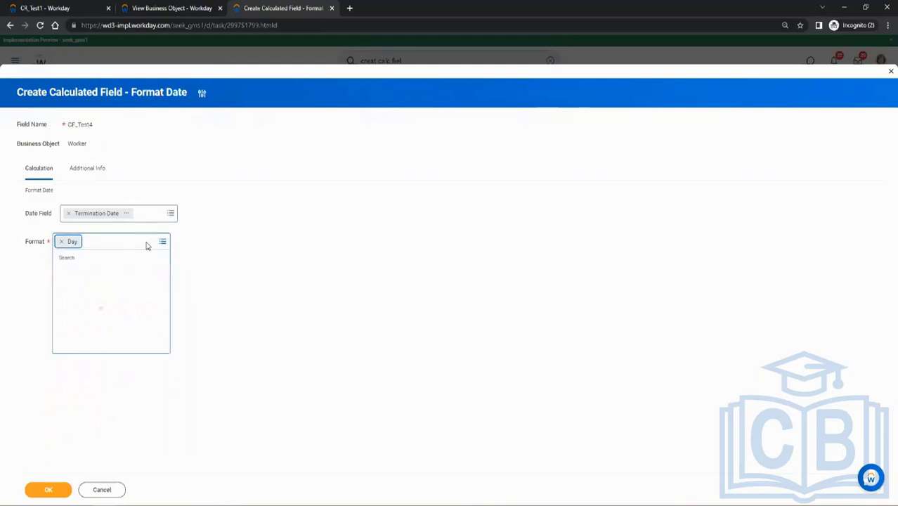
left_click_drag(166, 321, 172, 391)
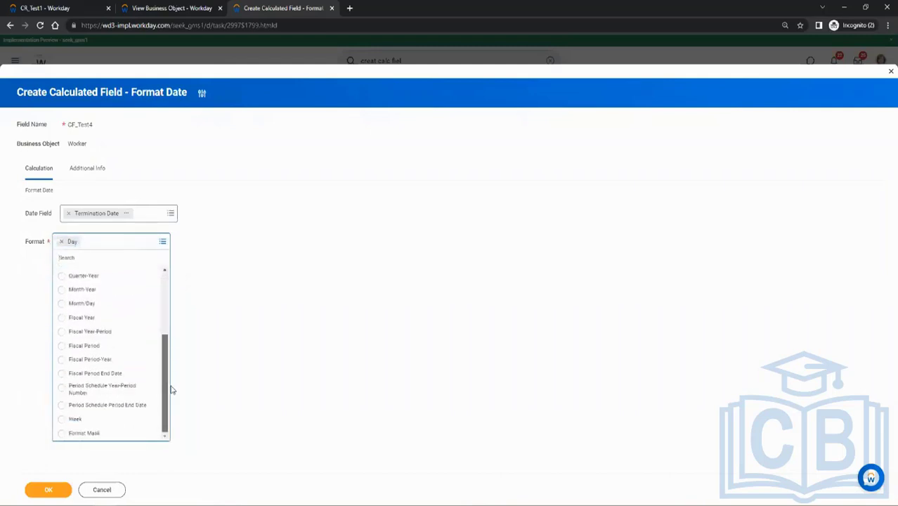
left_click(83, 435)
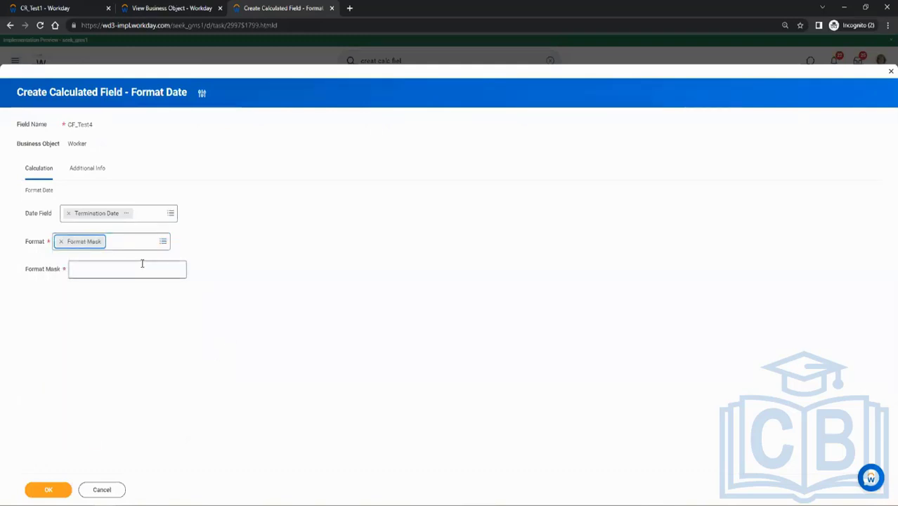
Check the valid mask codes, set CF_Test4's format mask to dd-MMMM-yyyyy and save the calculated field.
left_click(76, 268)
mouse_move(49, 274)
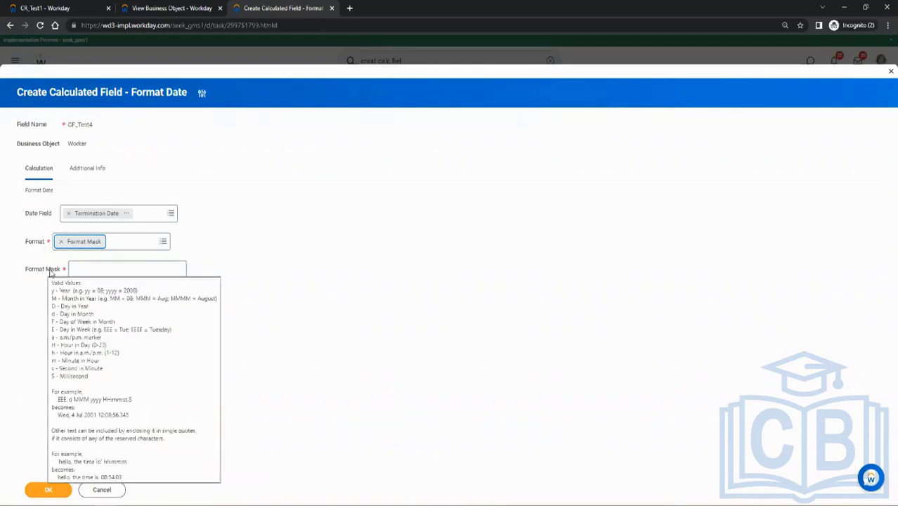
left_click(78, 268)
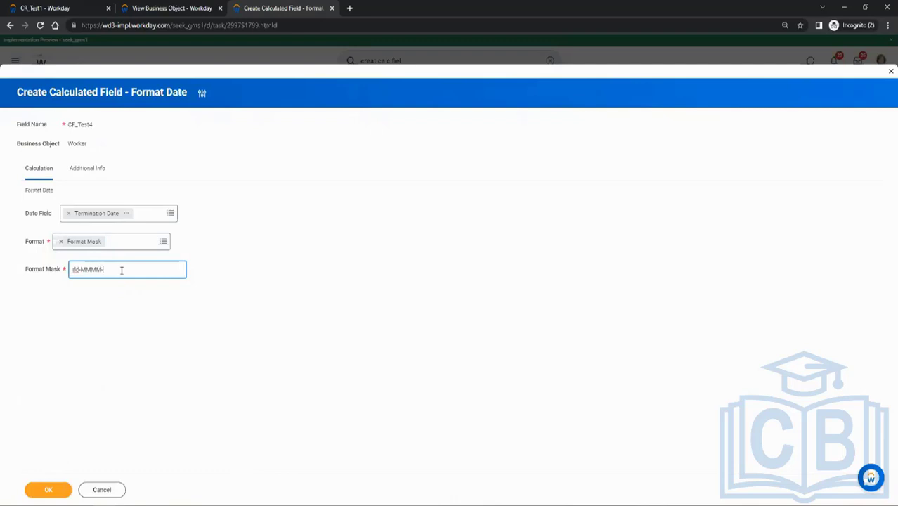
type("MMMM-yyyy")
mouse_move(56, 274)
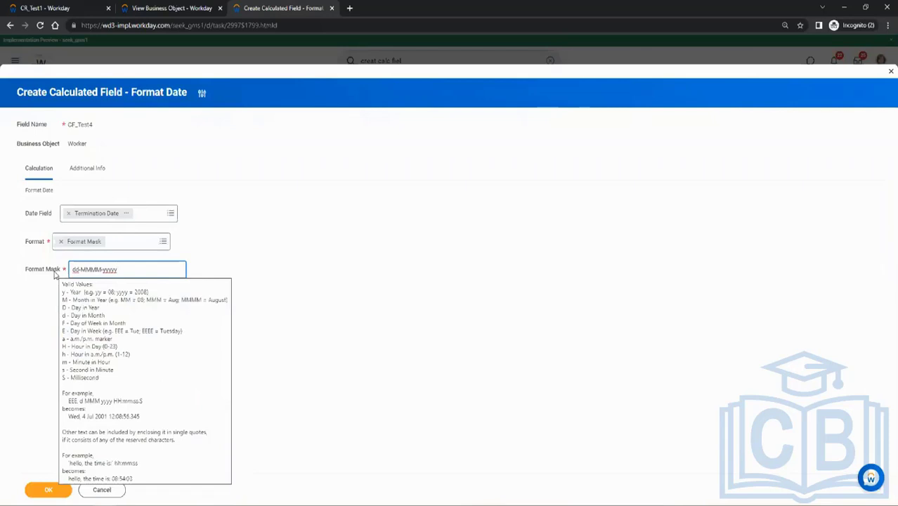
left_click(22, 342)
left_click(48, 490)
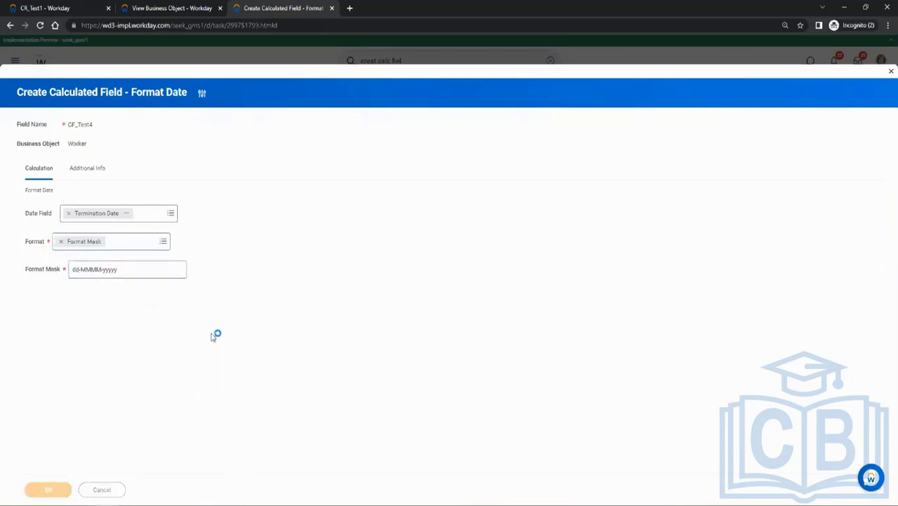
Copy the CF_Test4 field name and open the CR_Test1 report definition for editing.
right_click(278, 93)
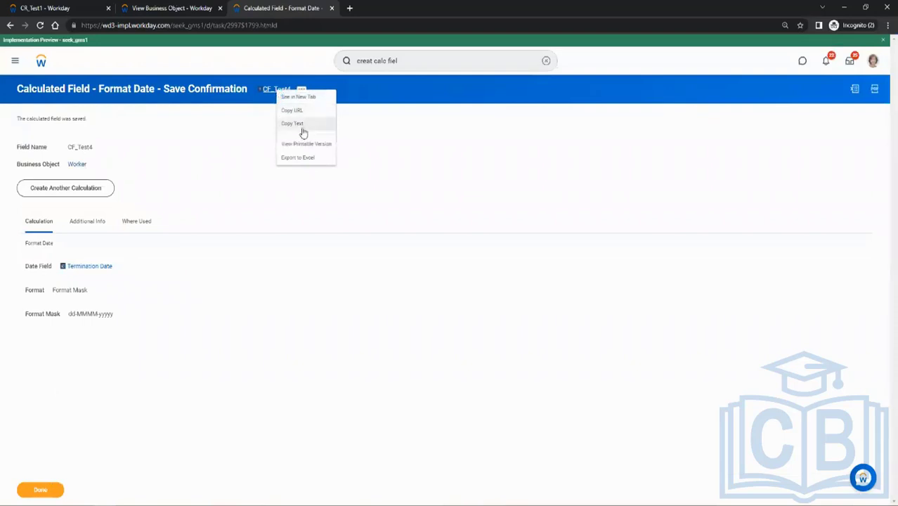
left_click(300, 126)
left_click(44, 7)
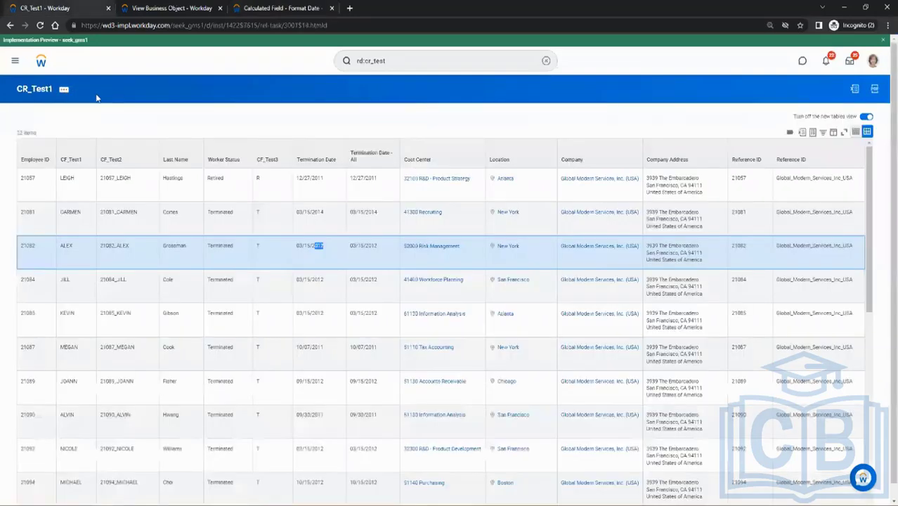
left_click(64, 89)
mouse_move(128, 122)
left_click(167, 124)
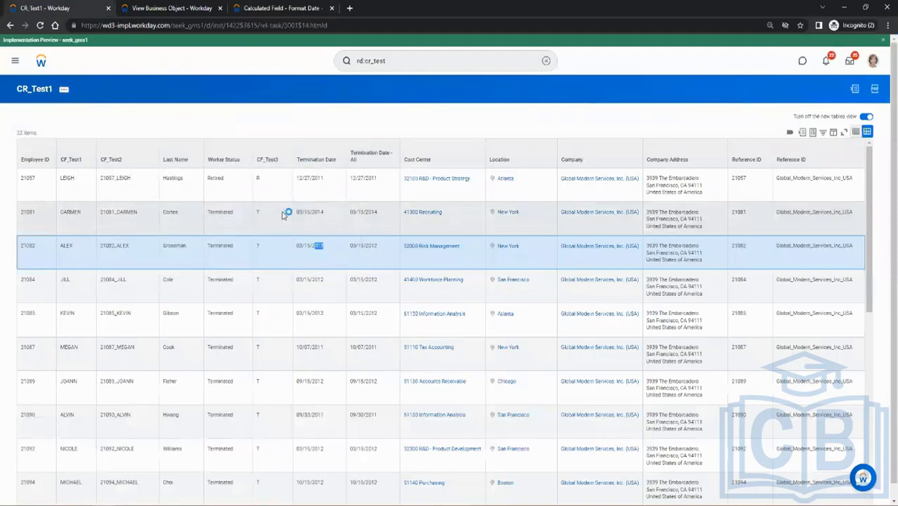
Add a CF_Test4 column on Worker directly after Termination Date and save the report.
scroll(251, 233, "down", 5)
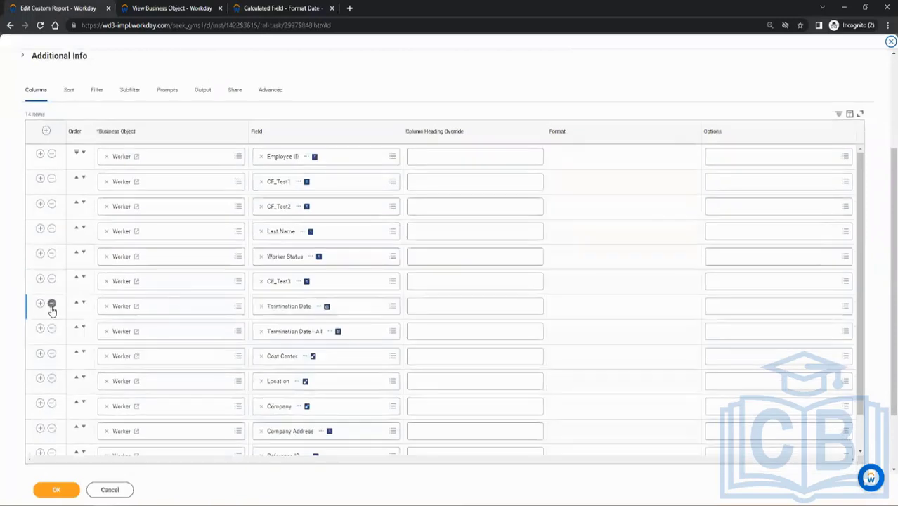
left_click(40, 305)
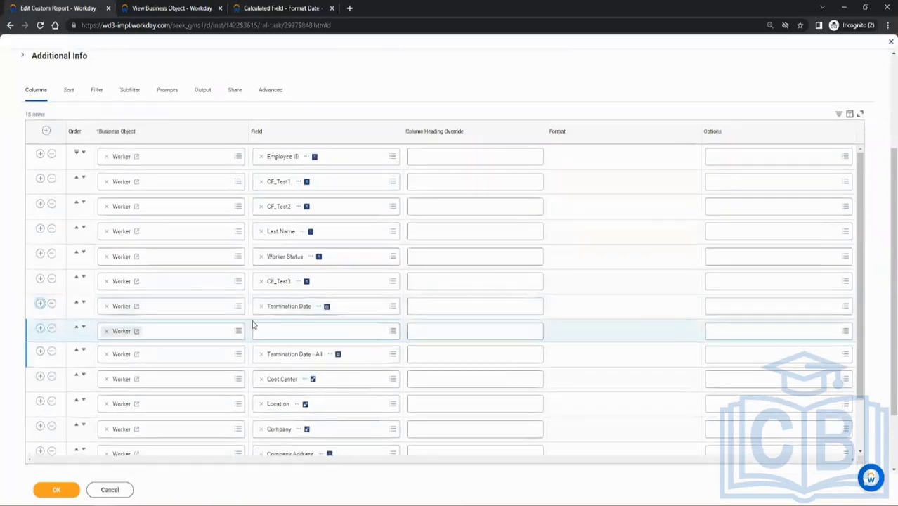
left_click(283, 332)
type("CF_Test4")
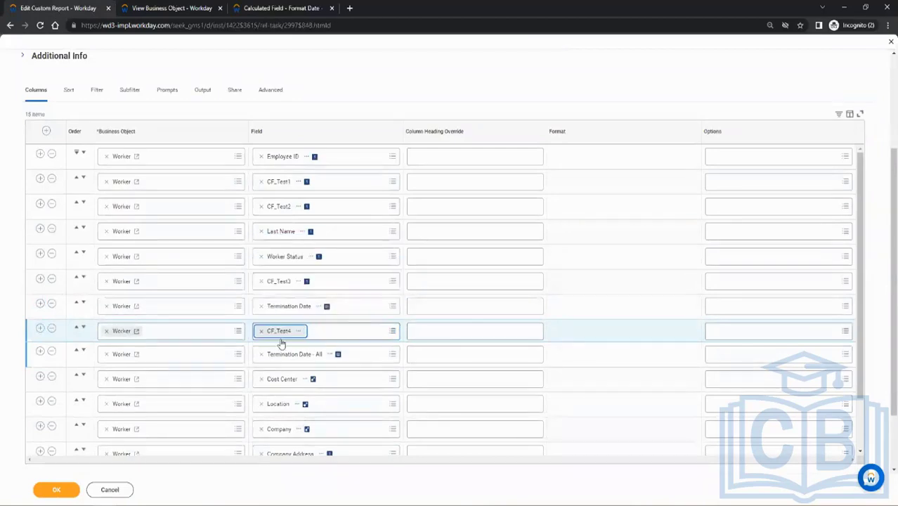
left_click(47, 488)
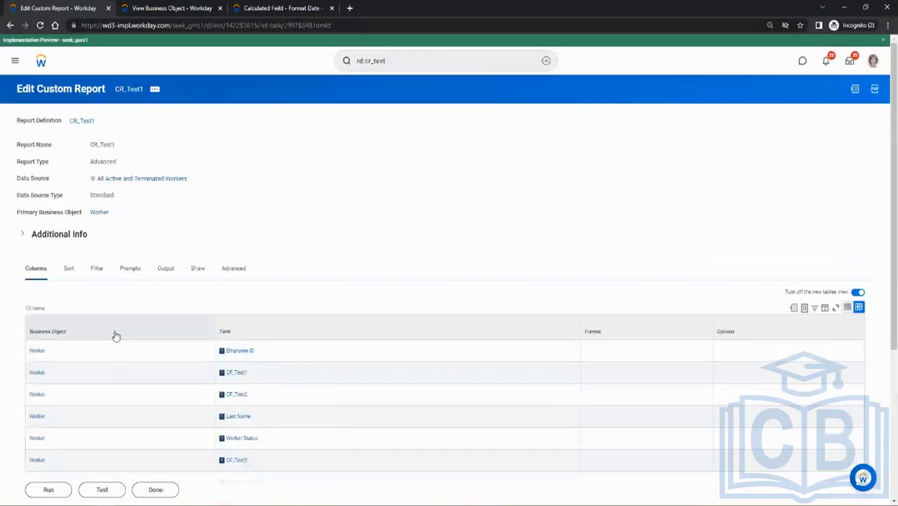
Run CR_Test1 and compare the CF_Test4 dates with the format mask saved in the calculated field.
left_click(48, 488)
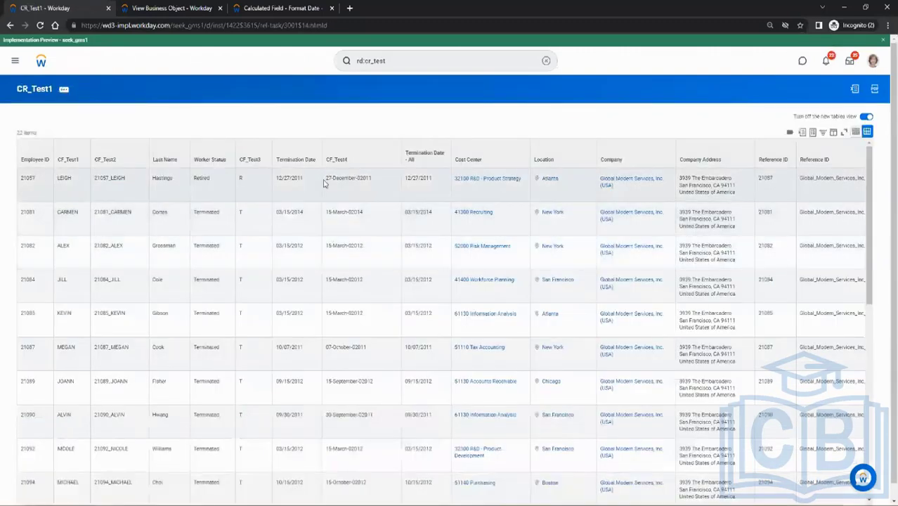
left_click(328, 181)
double_click(345, 179)
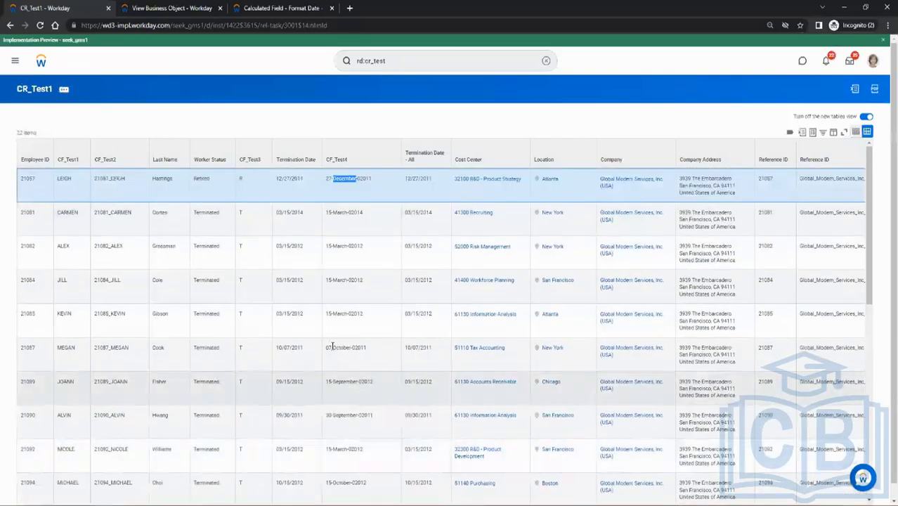
left_click(260, 8)
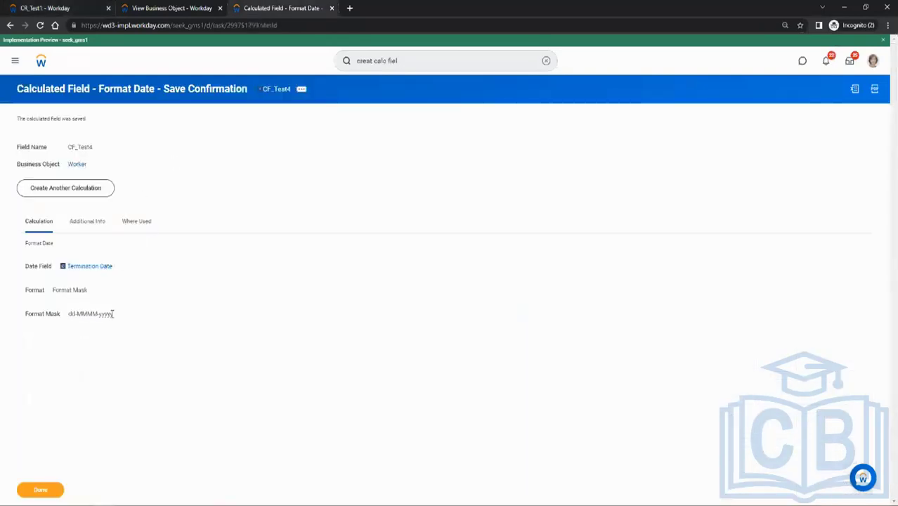
left_click_drag(100, 314, 115, 320)
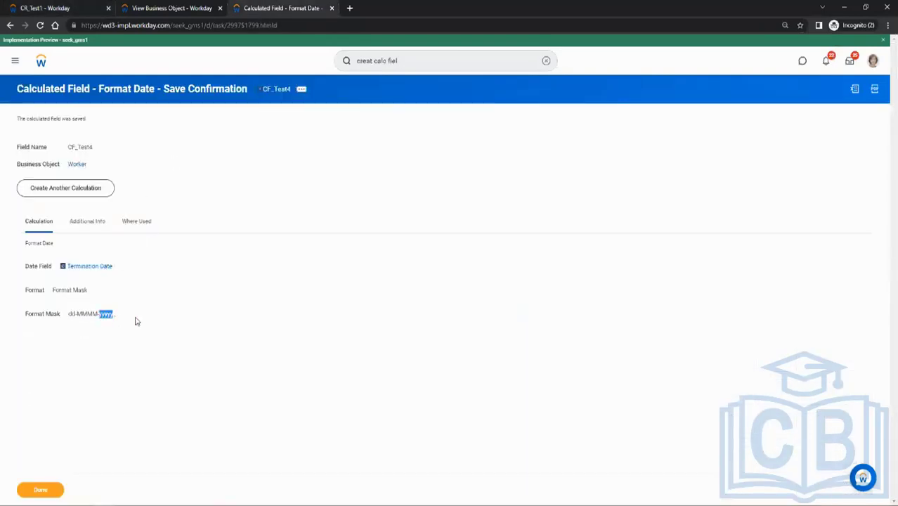
right_click(136, 317)
left_click(285, 222)
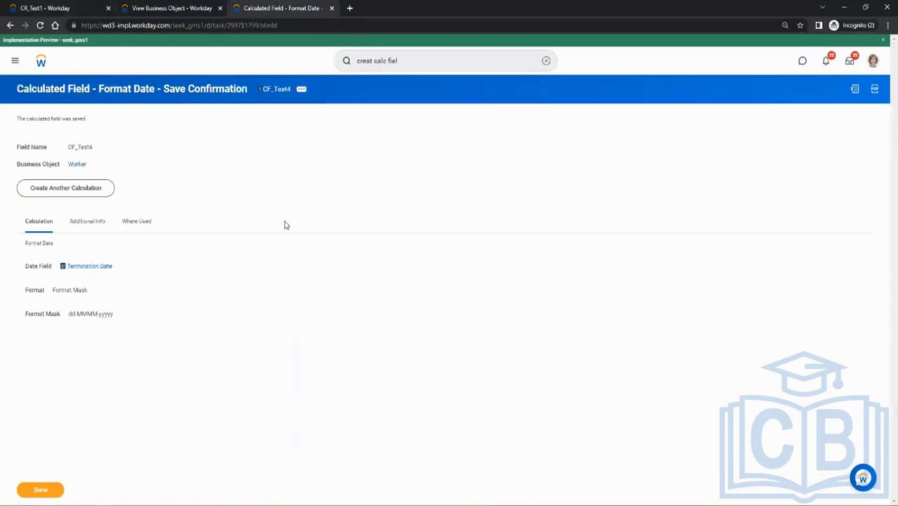
Edit the CF_Test4 calculated field, set its format mask to yyyy-MM-dd and save it.
left_click(301, 90)
mouse_move(352, 138)
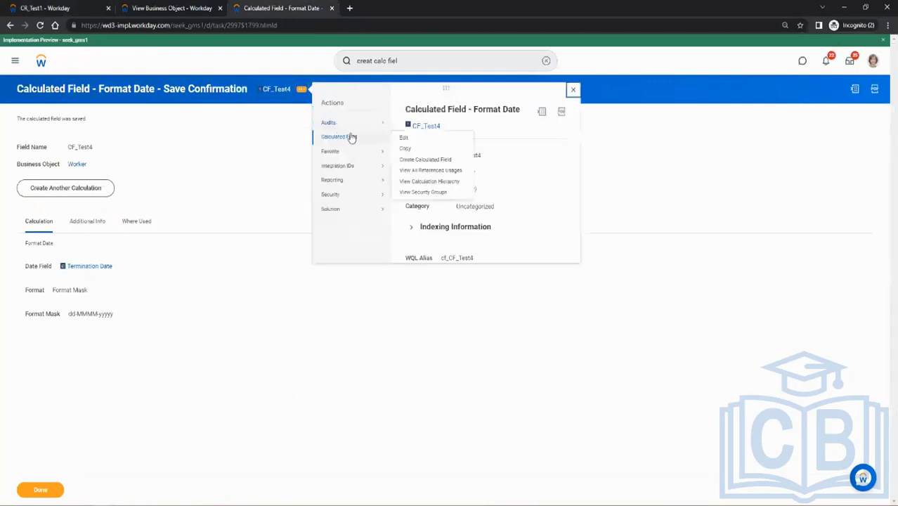
left_click(403, 138)
left_click(121, 295)
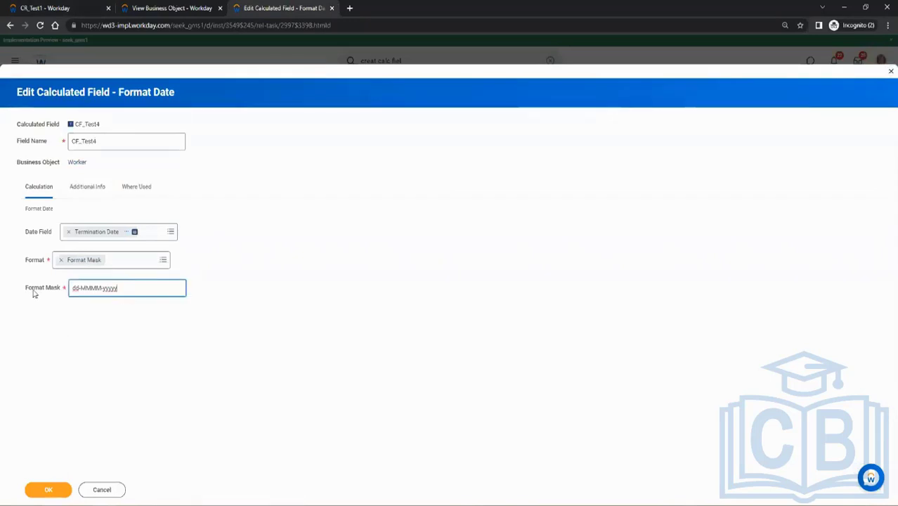
mouse_move(33, 293)
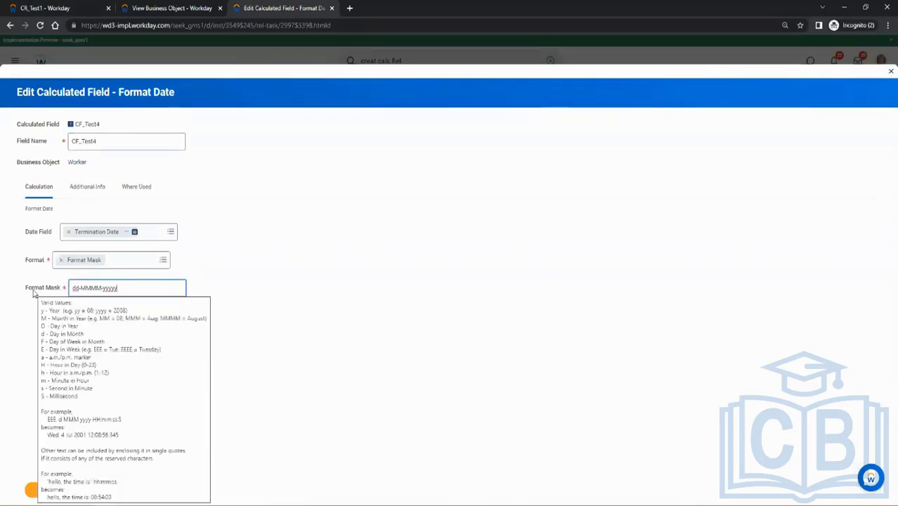
left_click_drag(124, 291, 73, 289)
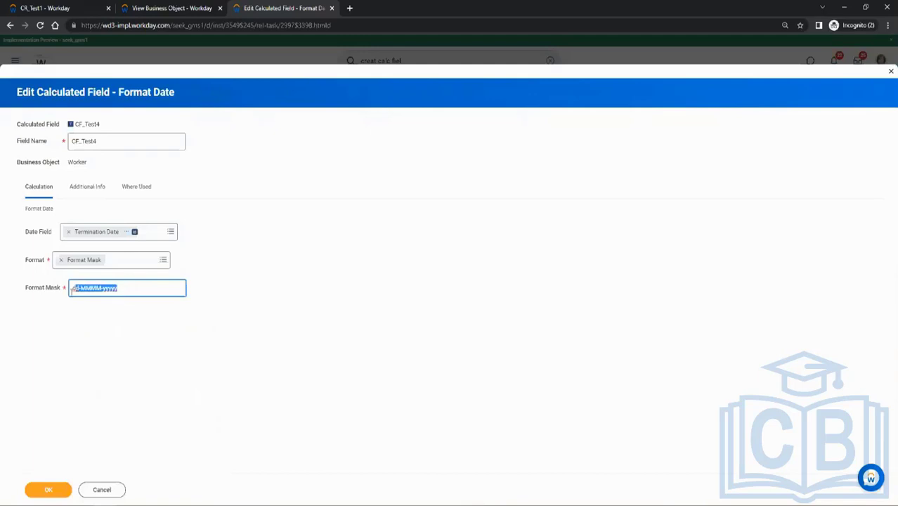
type("y")
type("yyy-MM-dd")
left_click(48, 490)
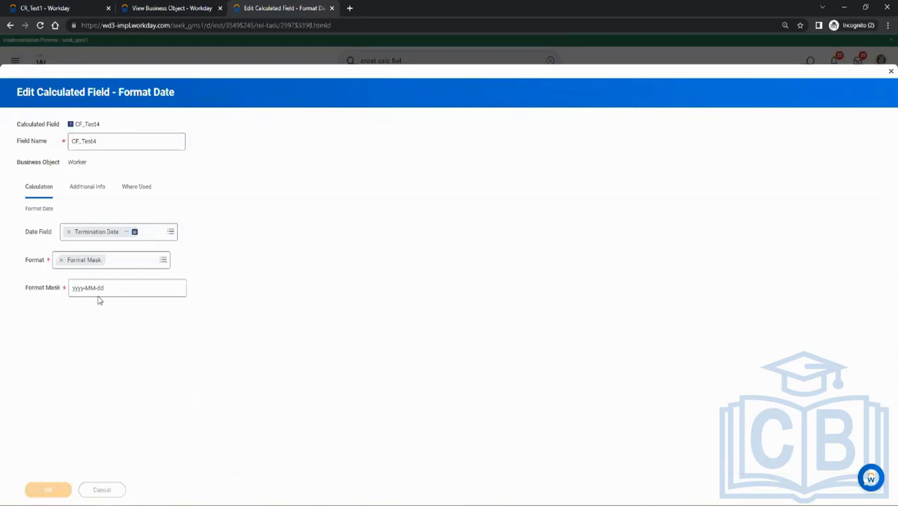
Rerun the CR_Test1 report and check the CF_Test4 dates in the first few worker rows.
left_click(24, 7)
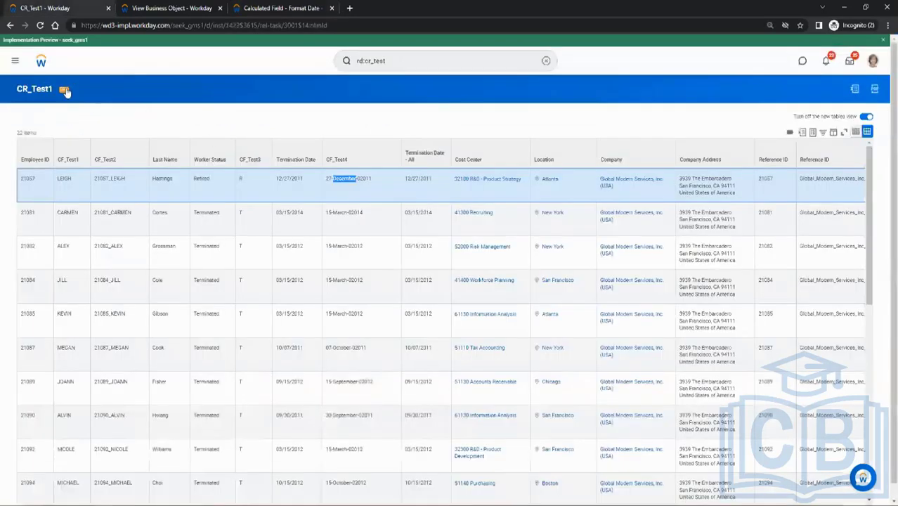
left_click(64, 90)
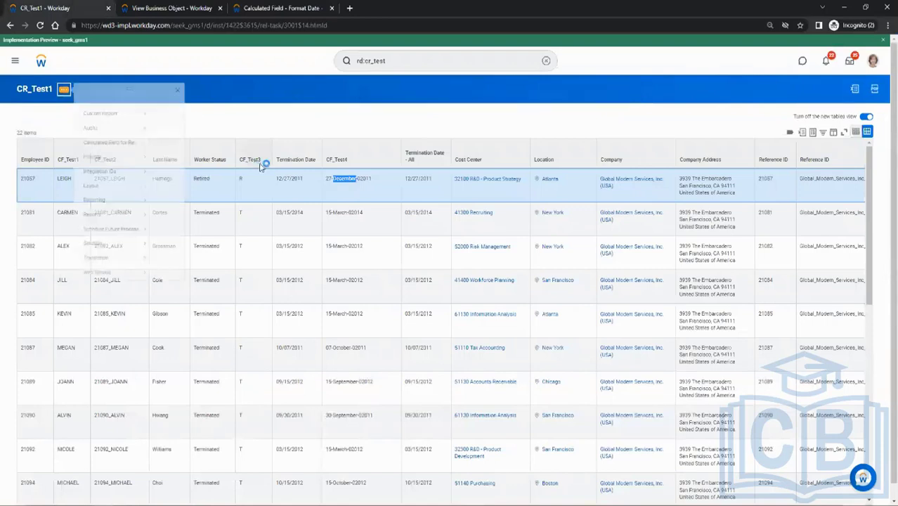
mouse_move(148, 152)
mouse_move(109, 126)
left_click(174, 169)
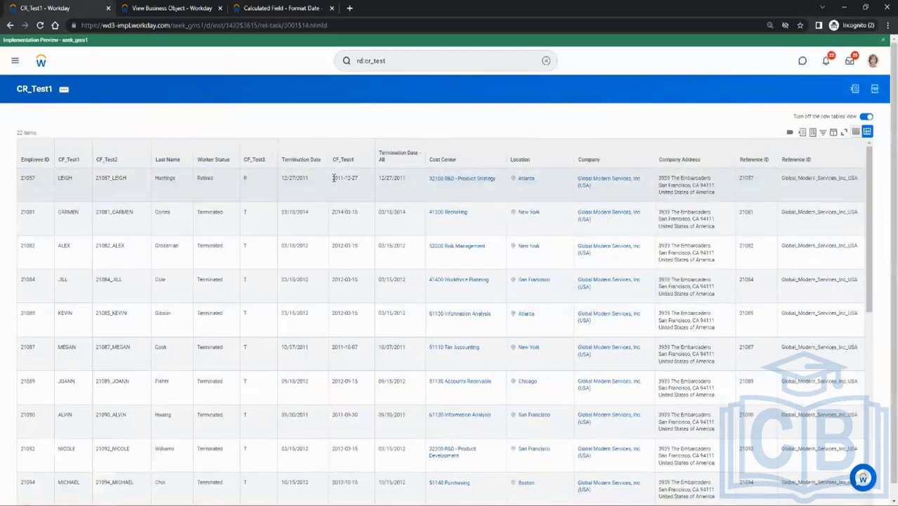
left_click_drag(334, 178, 359, 181)
left_click(341, 216)
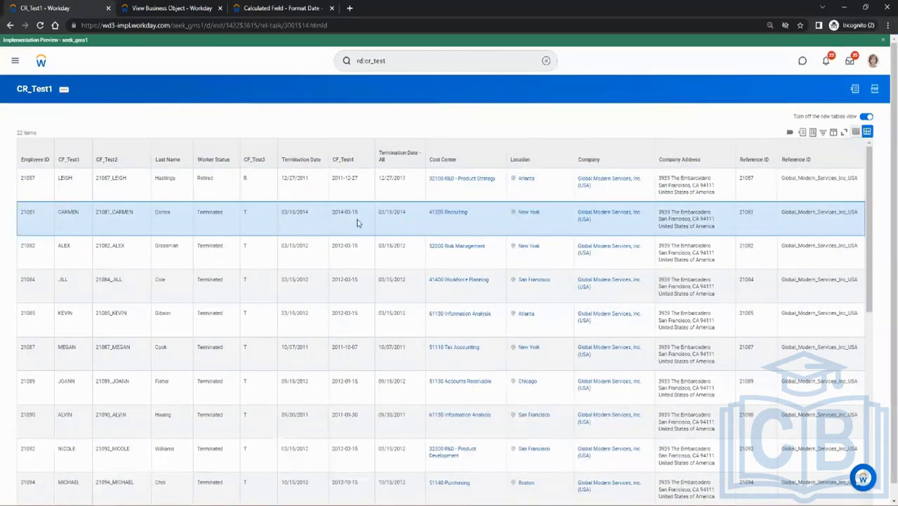
left_click(341, 259)
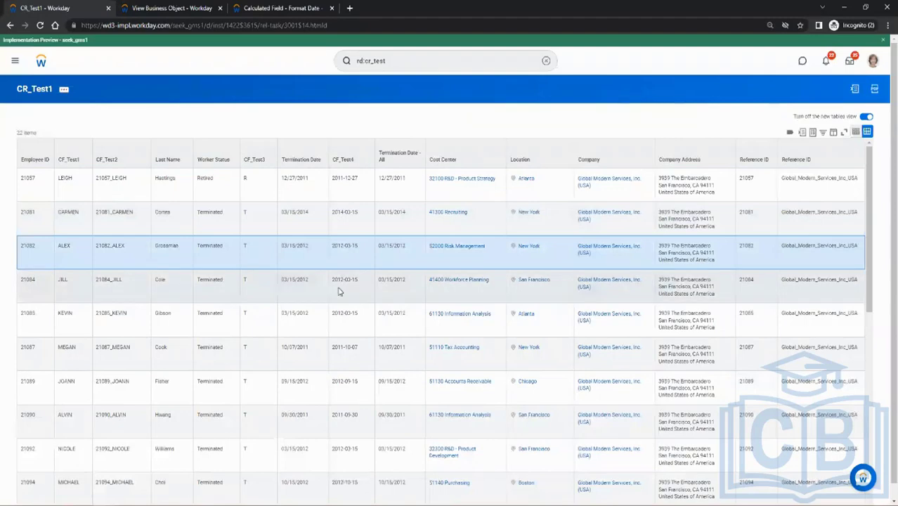
left_click(336, 281)
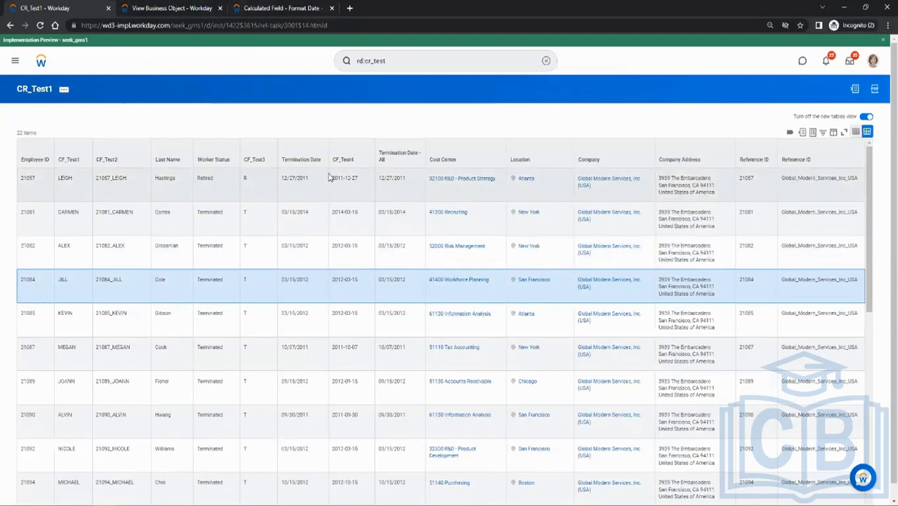
Close CF_Test4's save confirmation and start the Create Calculated Field task.
left_click(267, 8)
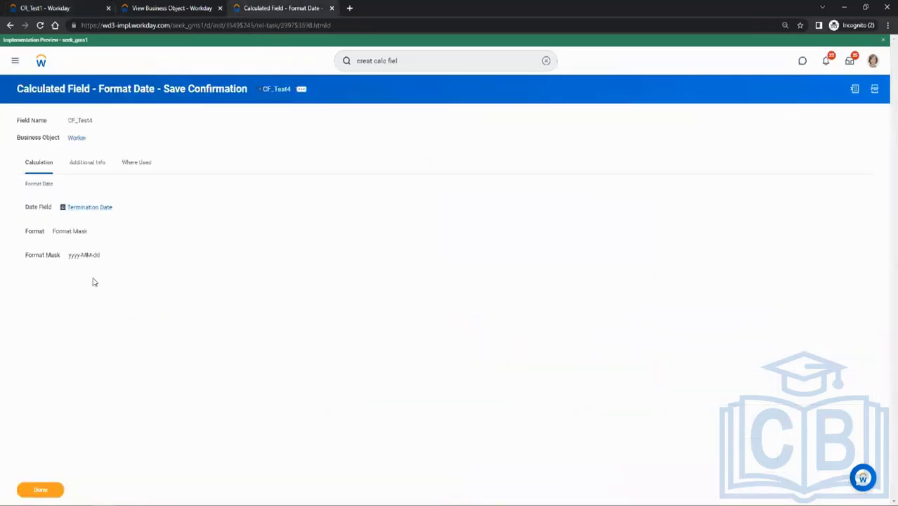
left_click(40, 489)
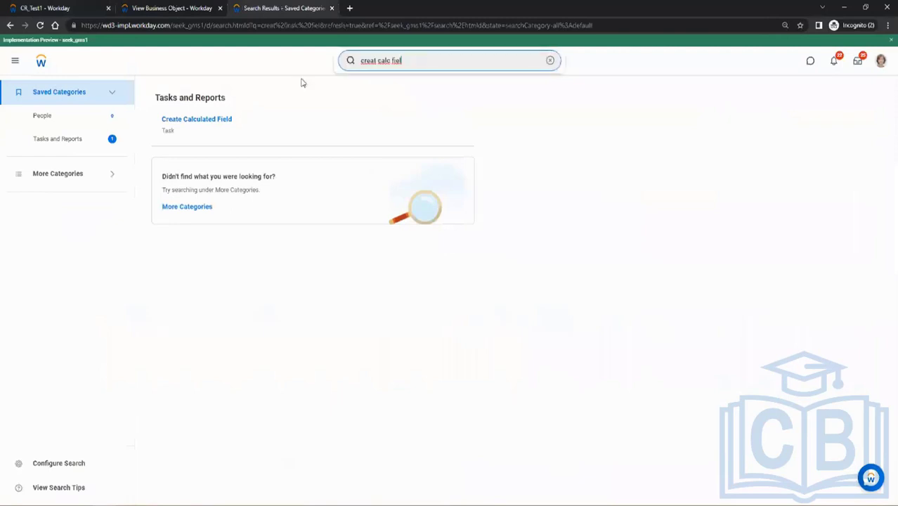
left_click(203, 119)
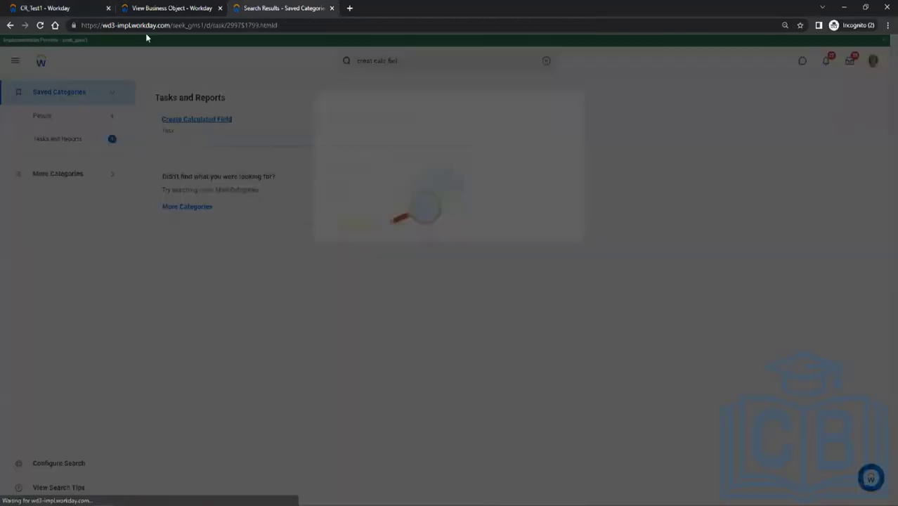
left_click(48, 8)
left_click(274, 5)
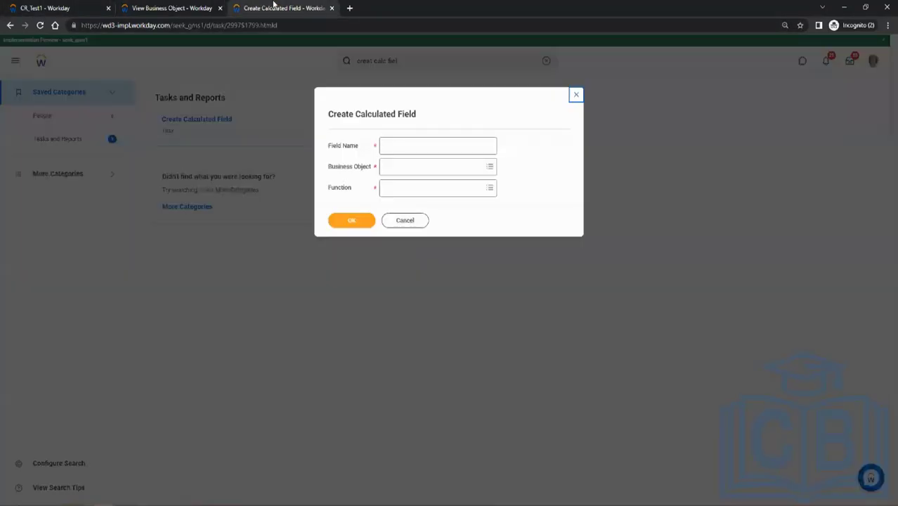
Create calculated field CF_Test5 on the Worker business object with the Increment or Decrement Date function.
left_click(390, 144)
left_click(393, 148)
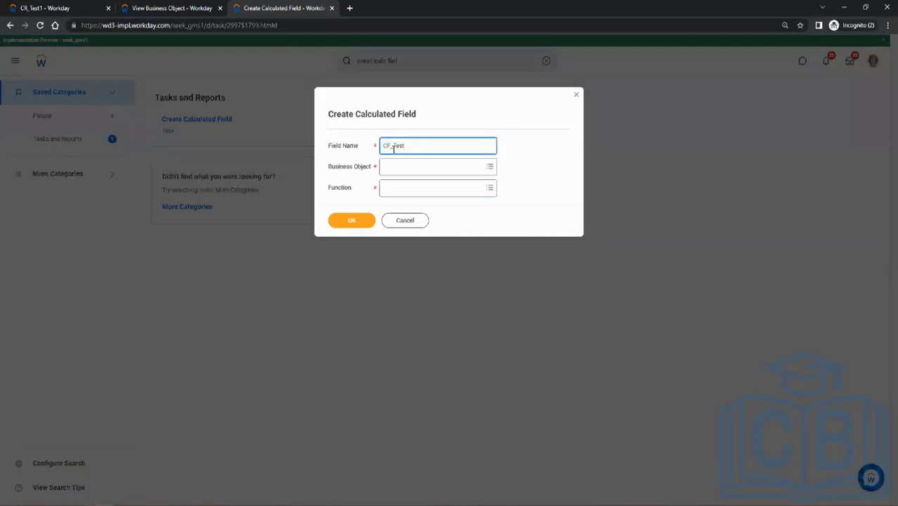
key("Tab")
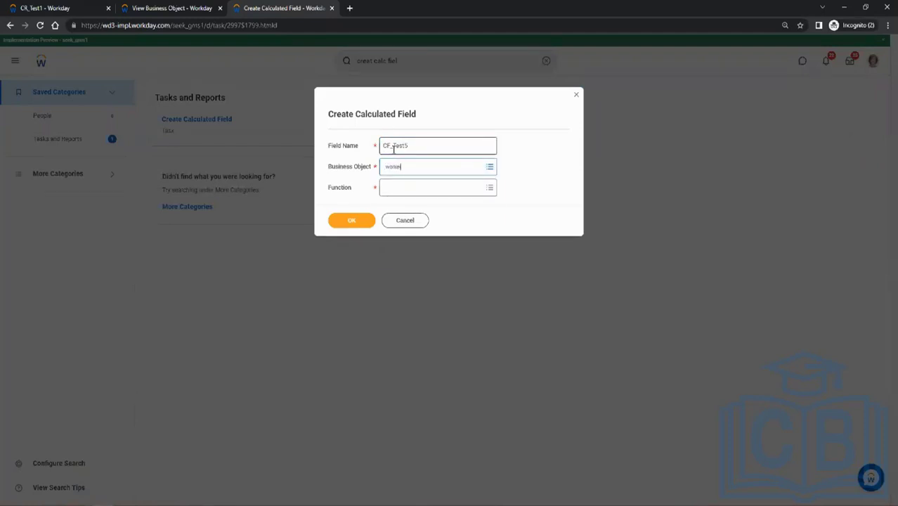
key("Return")
left_click(409, 202)
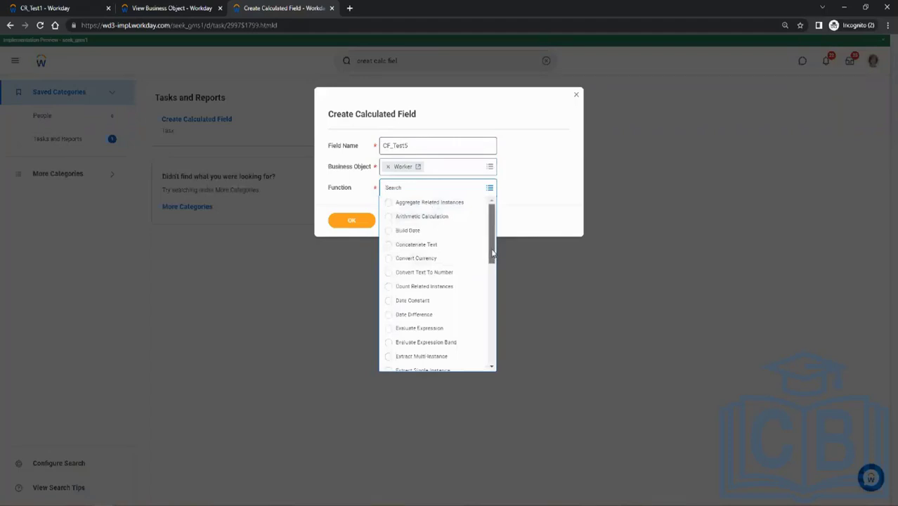
left_click_drag(492, 253, 498, 314)
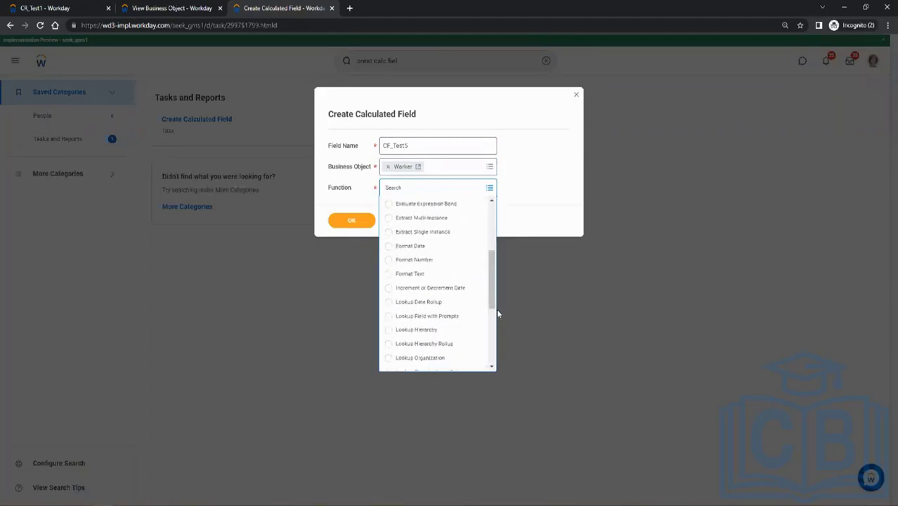
left_click(451, 290)
left_click(355, 222)
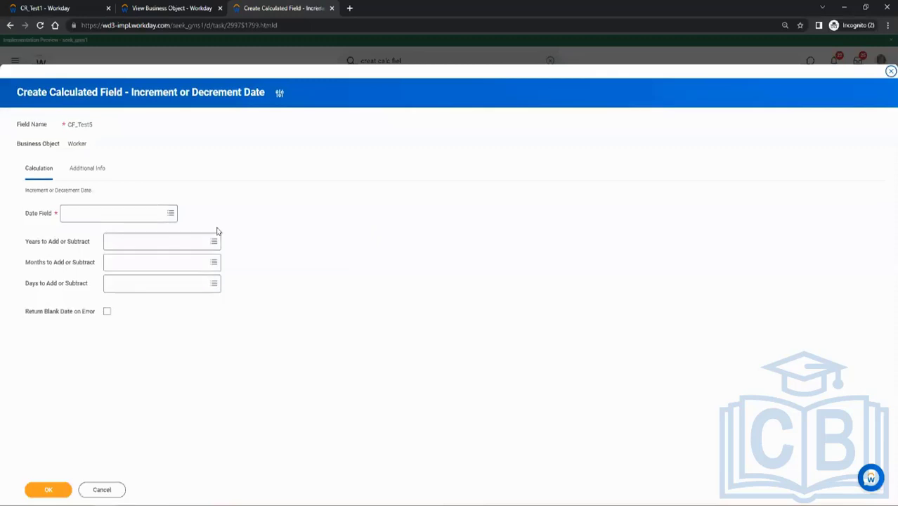
left_click(133, 219)
type("seni")
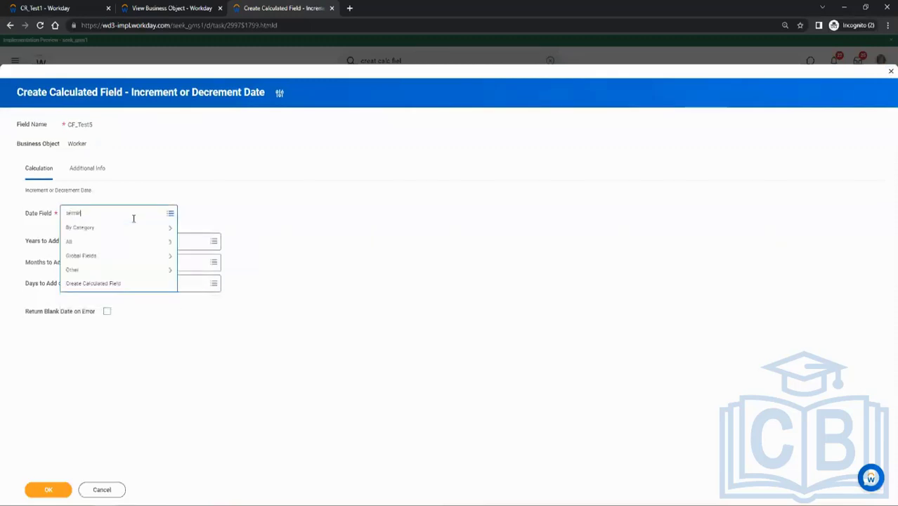
type("ination date")
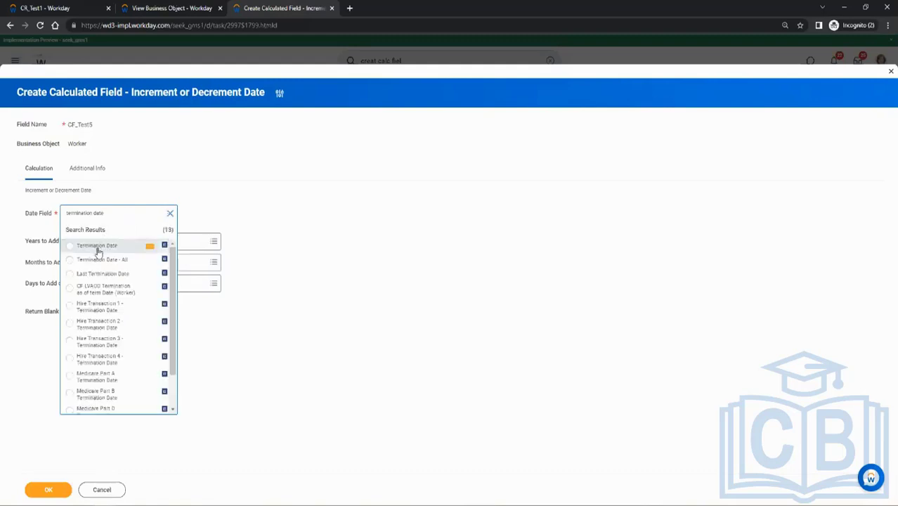
left_click(98, 248)
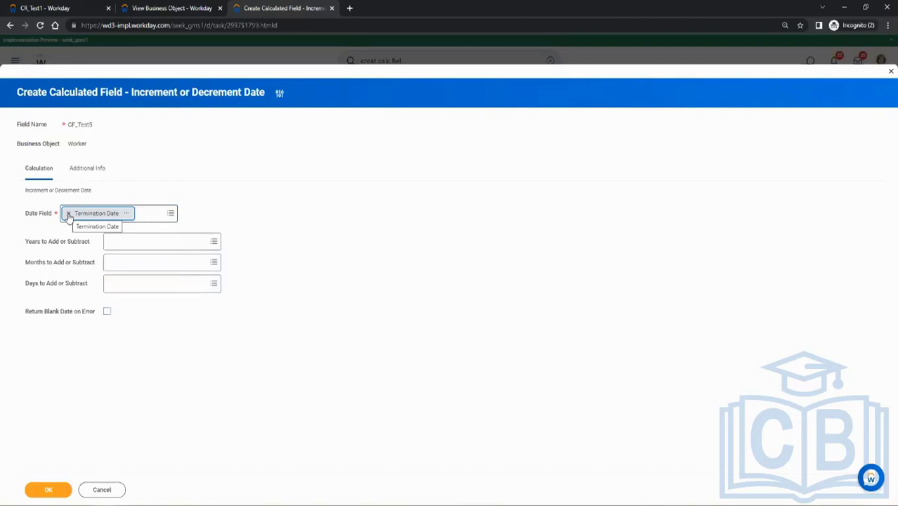
key("BackSpace")
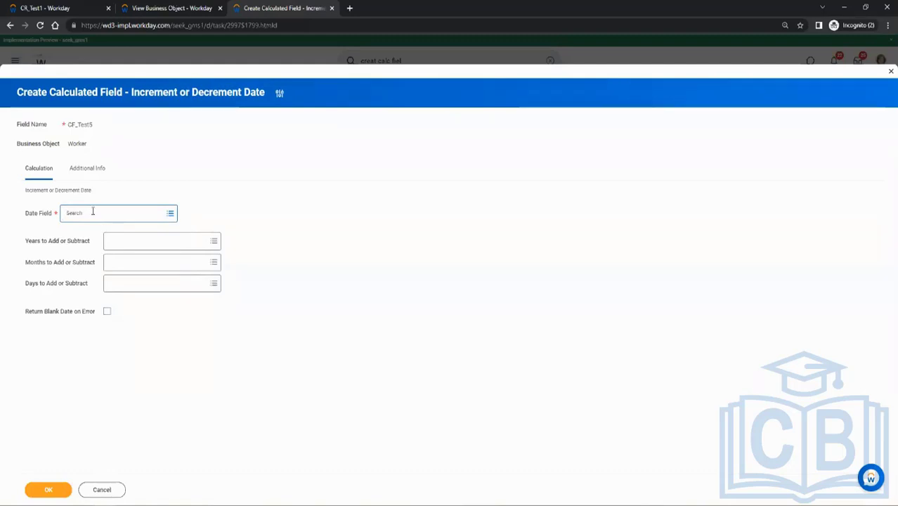
Search for hire date and choose Hire Date as CF_Test5's date field.
left_click(92, 210)
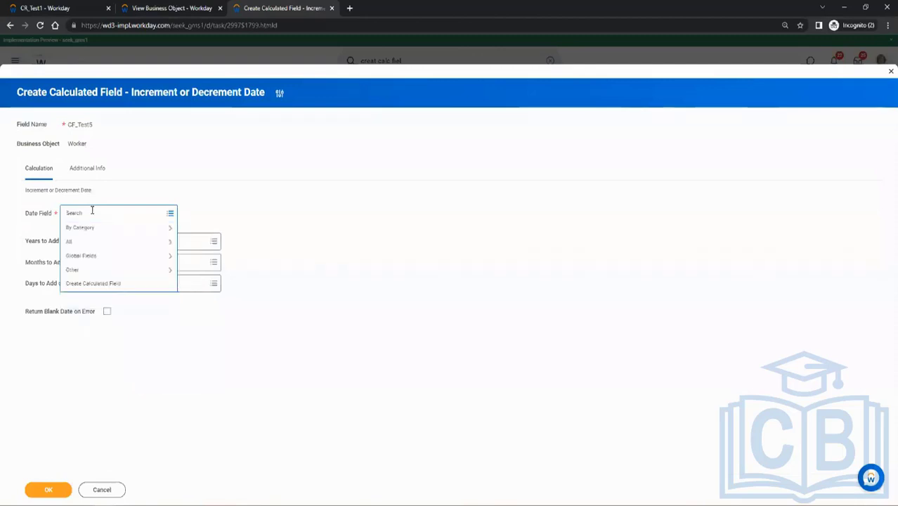
type("hire date")
key("Return")
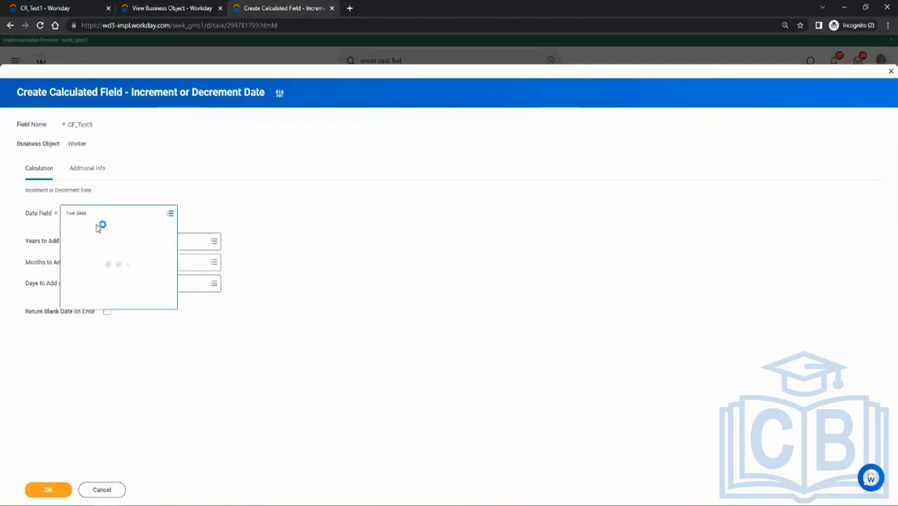
left_click(96, 243)
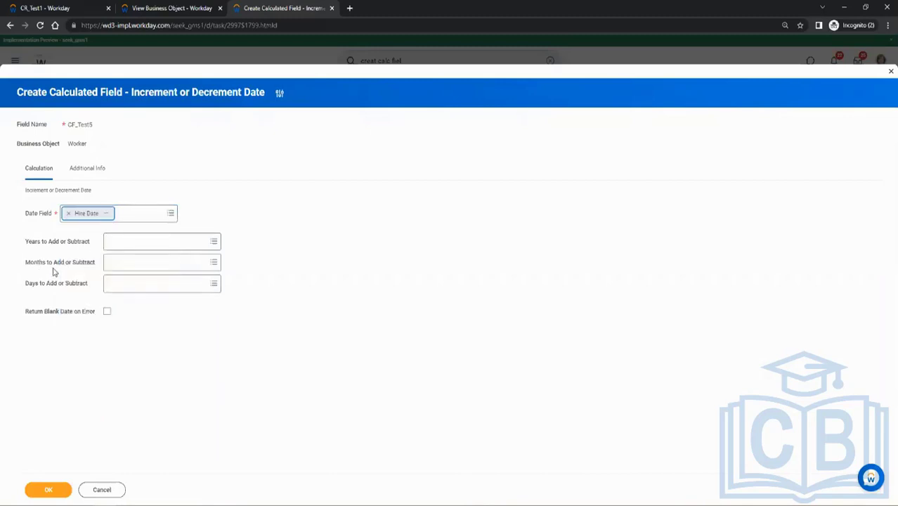
Set CF_Test5's days to add or subtract to the numeric global field -30, save the calculated field and close its confirmation.
left_click(154, 285)
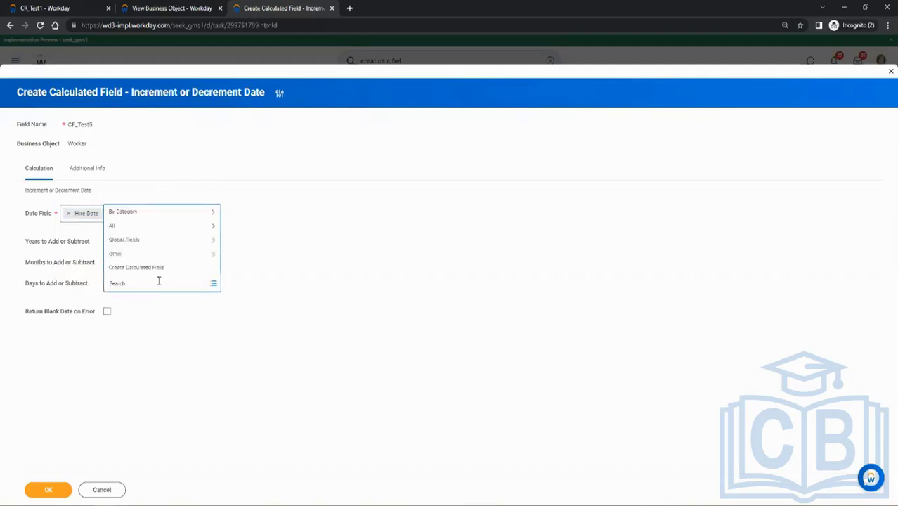
left_click(138, 242)
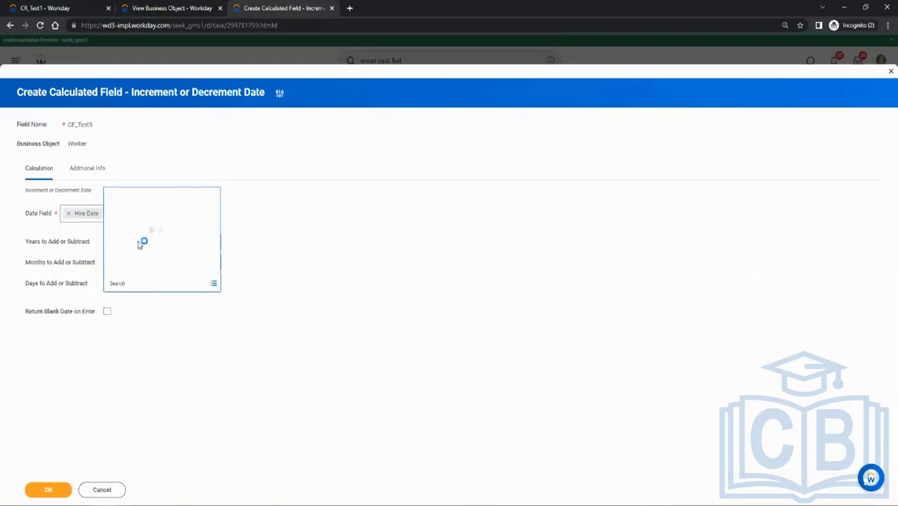
left_click(143, 269)
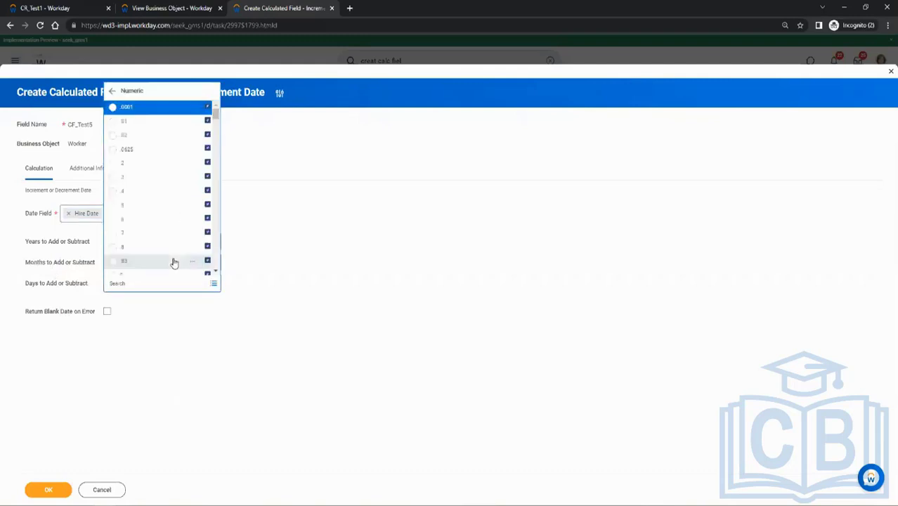
scroll(175, 263, "down", 10)
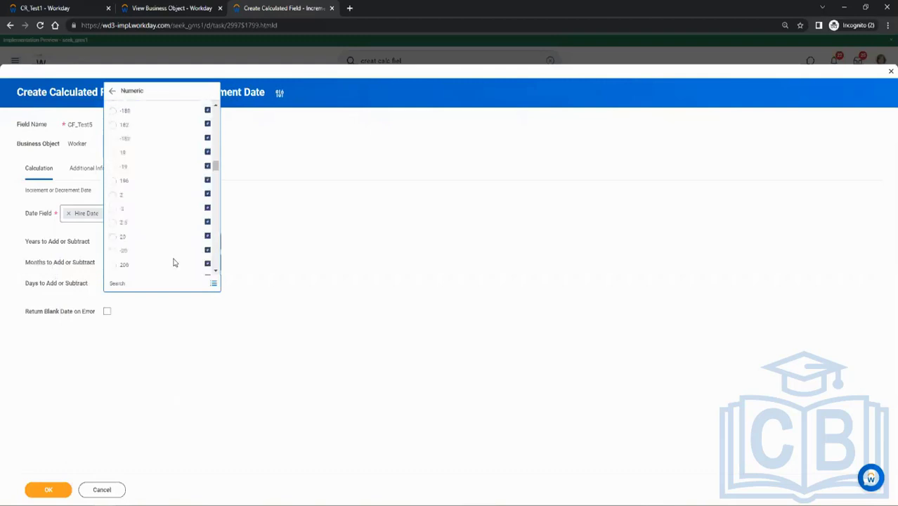
scroll(175, 263, "down", 10)
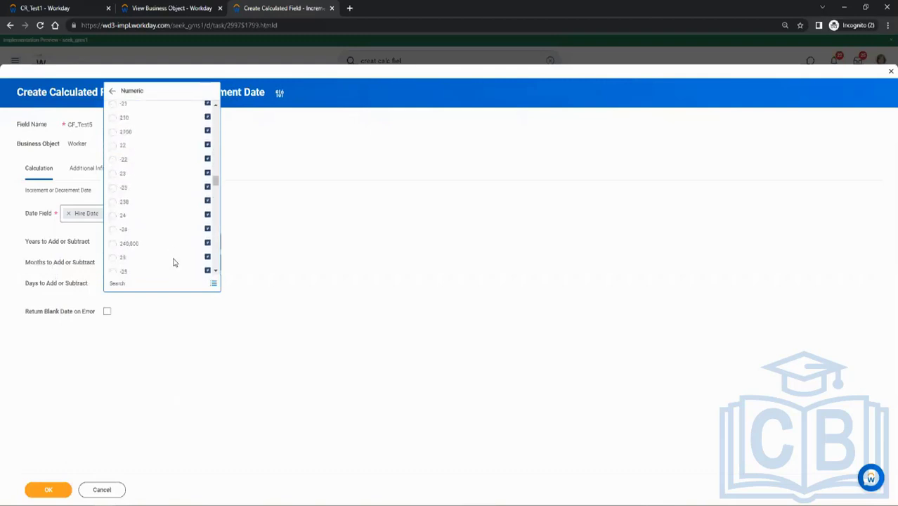
scroll(174, 263, "down", 10)
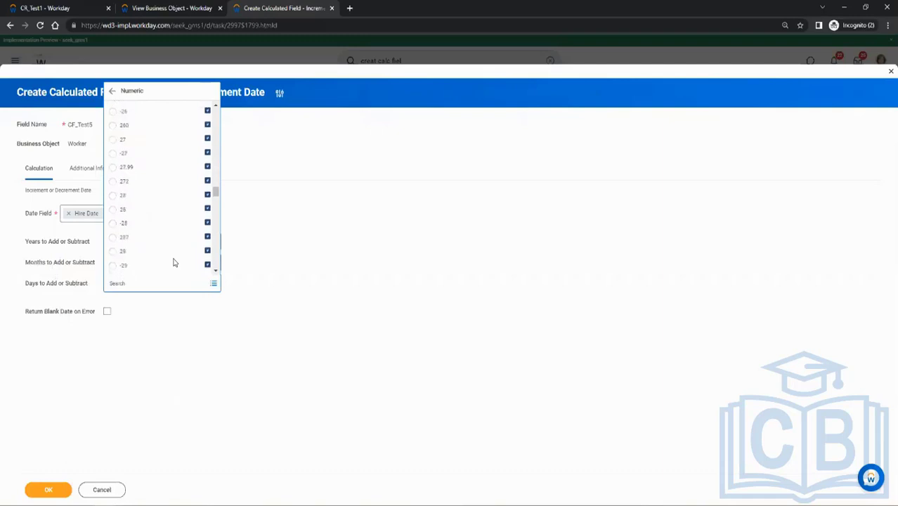
scroll(175, 261, "down", 10)
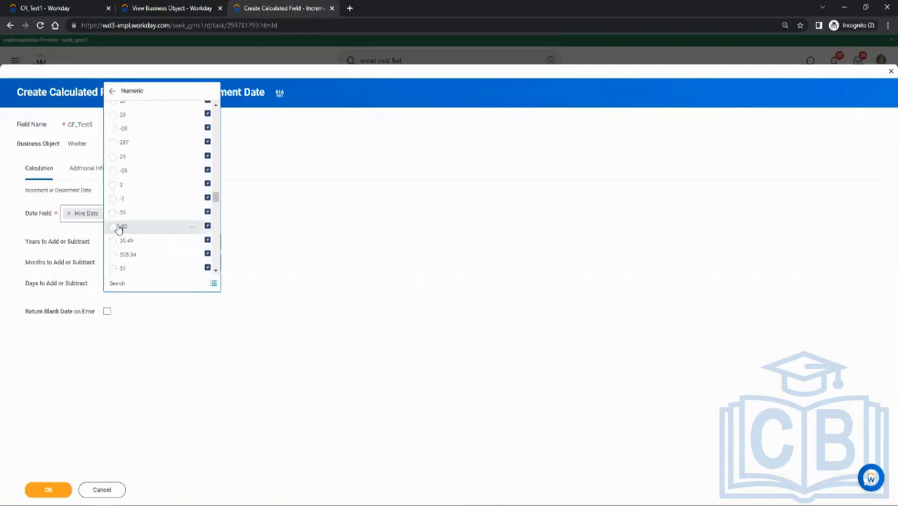
left_click(119, 227)
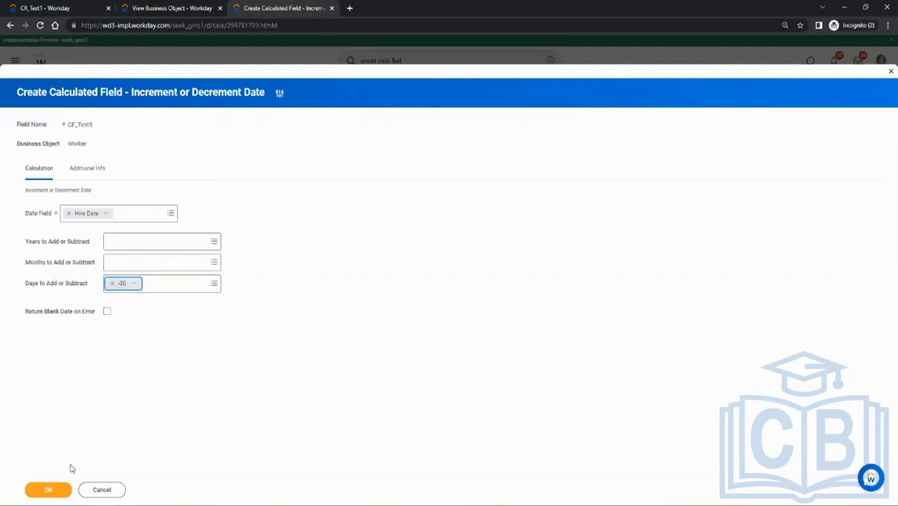
left_click(50, 491)
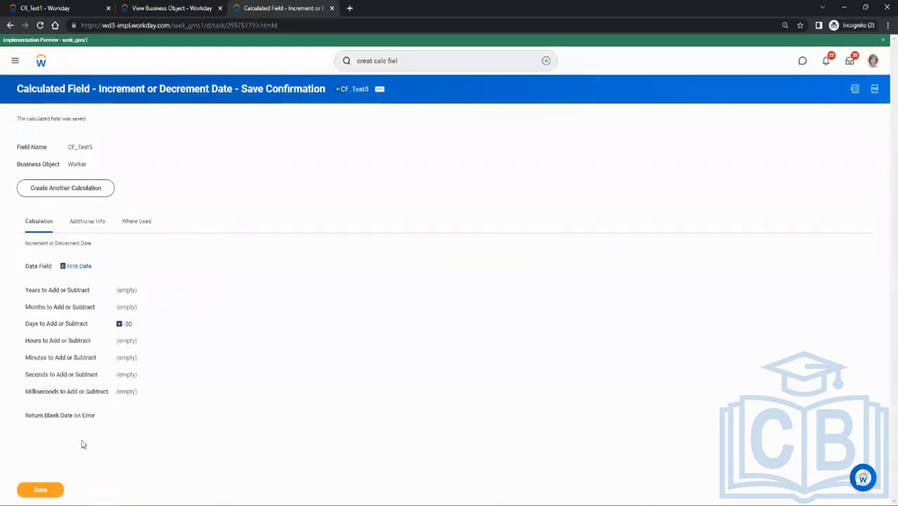
left_click(38, 491)
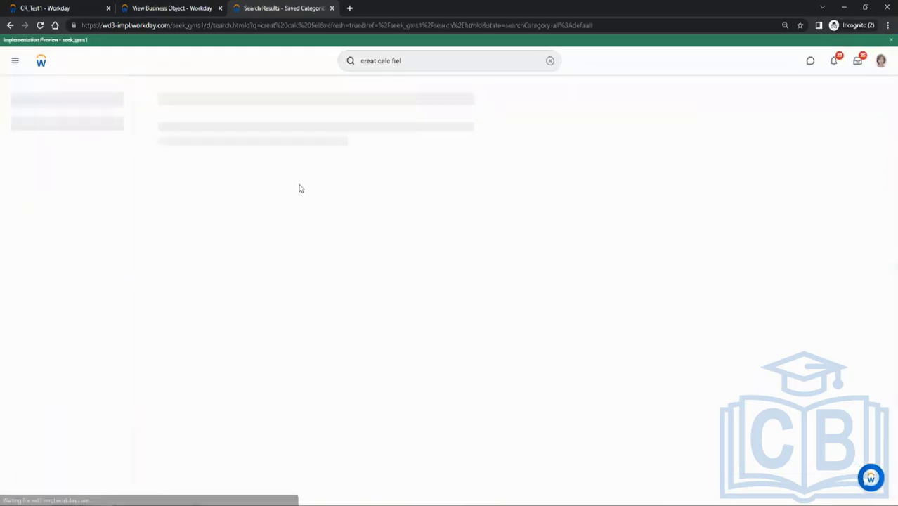
Return to the CR_Test1 report and open its definition for editing.
left_click(60, 7)
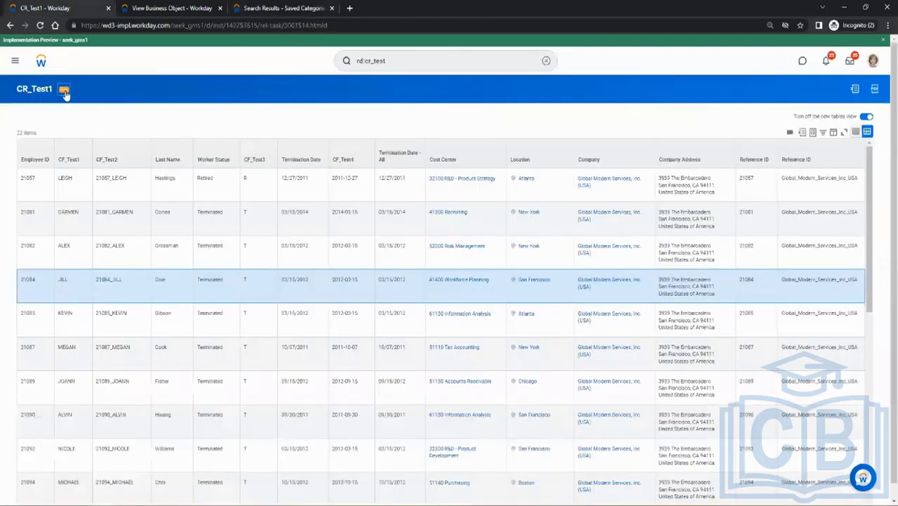
left_click(64, 89)
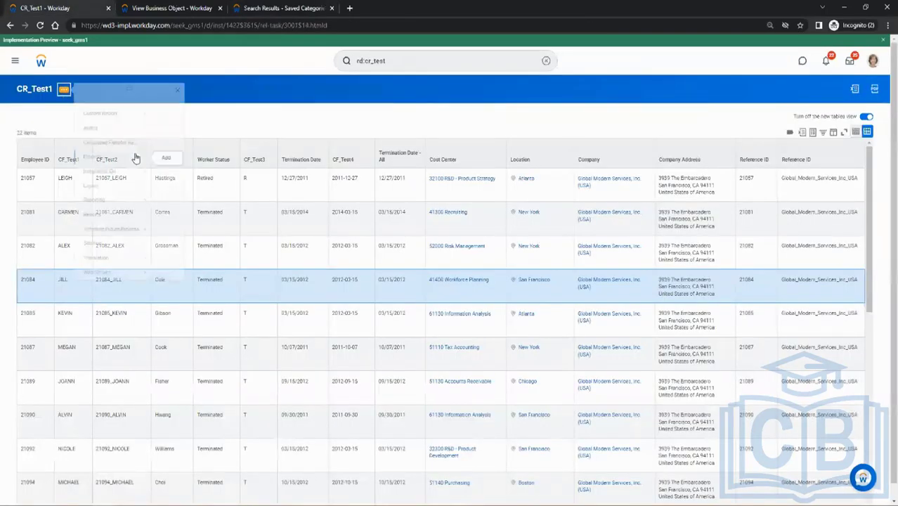
mouse_move(114, 125)
left_click(165, 123)
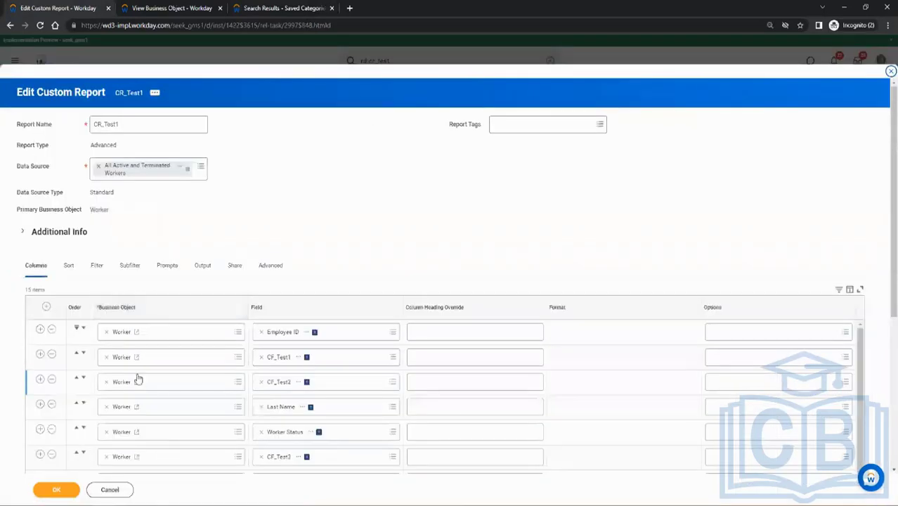
Add a Worker column row below Last Name in CR_Test1 and set its field to Hire Date.
scroll(138, 379, "down", 1)
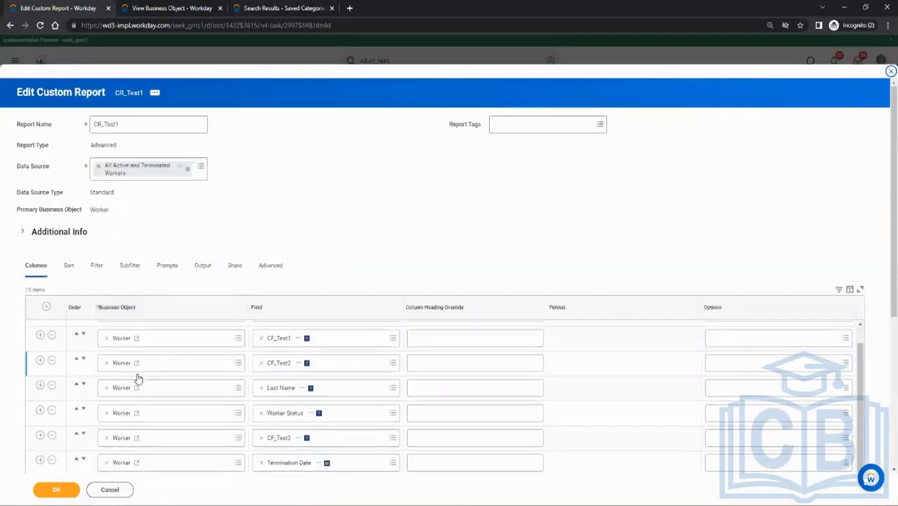
left_click(40, 382)
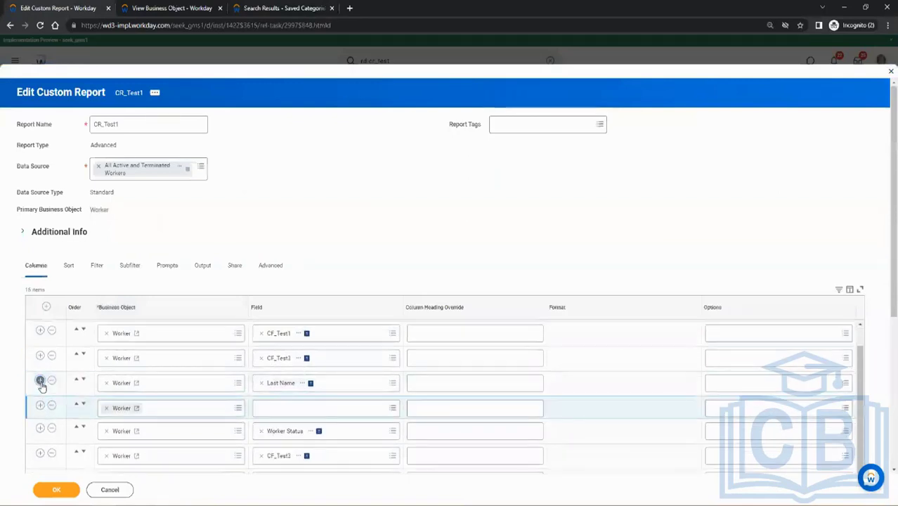
left_click(262, 410)
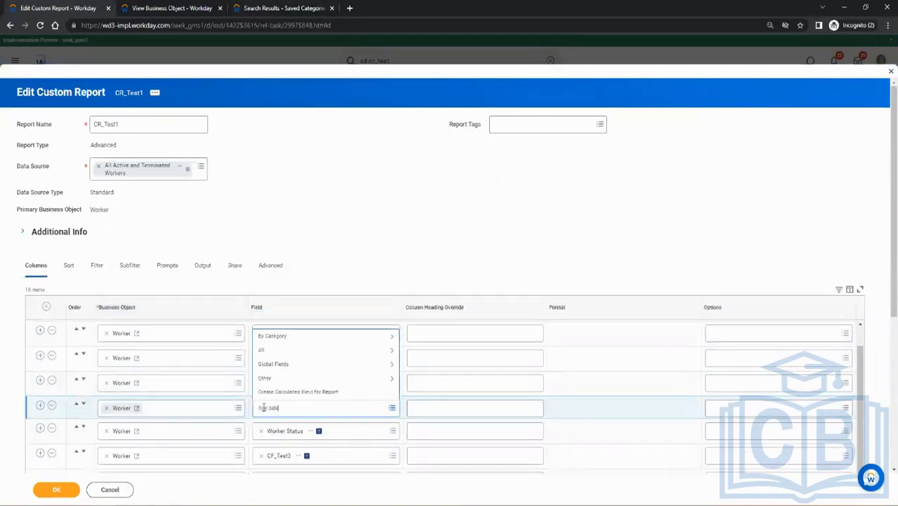
key("Return")
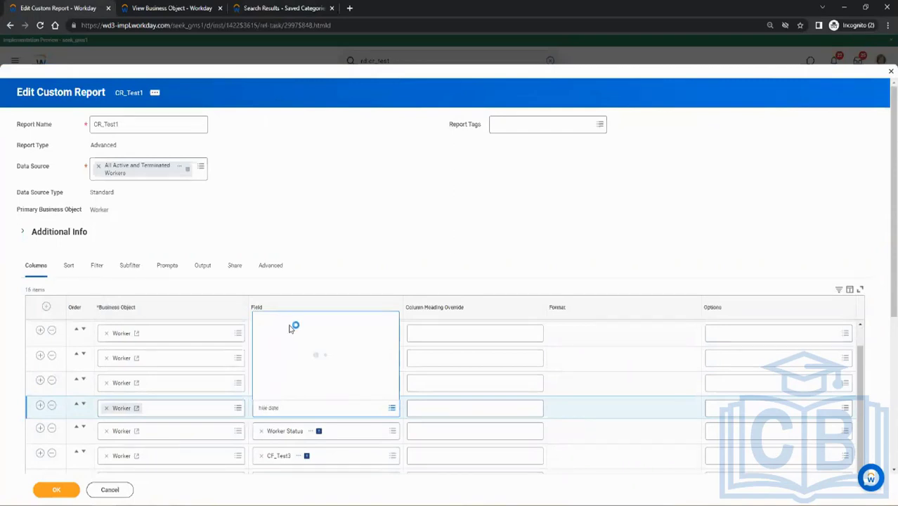
left_click(296, 233)
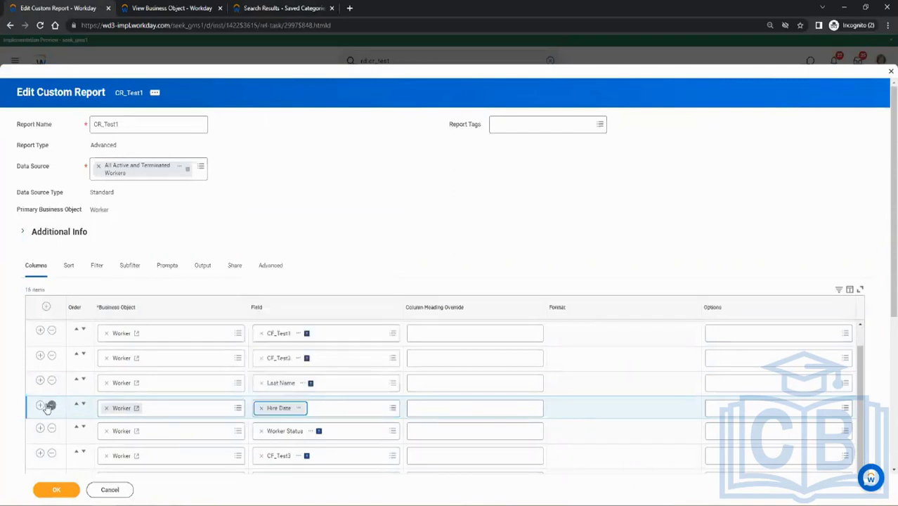
Add a CF_Test5 column directly after Hire Date, then save and rerun the CR_Test1 report.
left_click(41, 405)
left_click(275, 349)
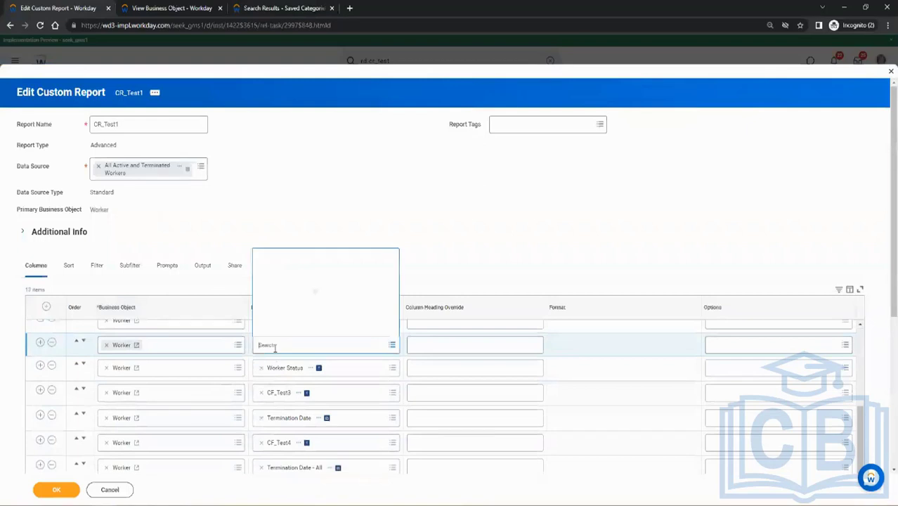
type("CF_Test5")
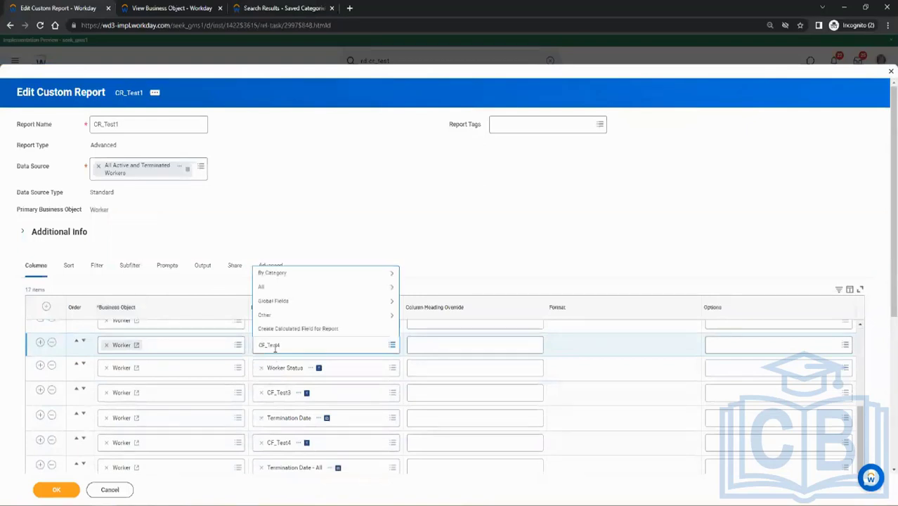
type("1")
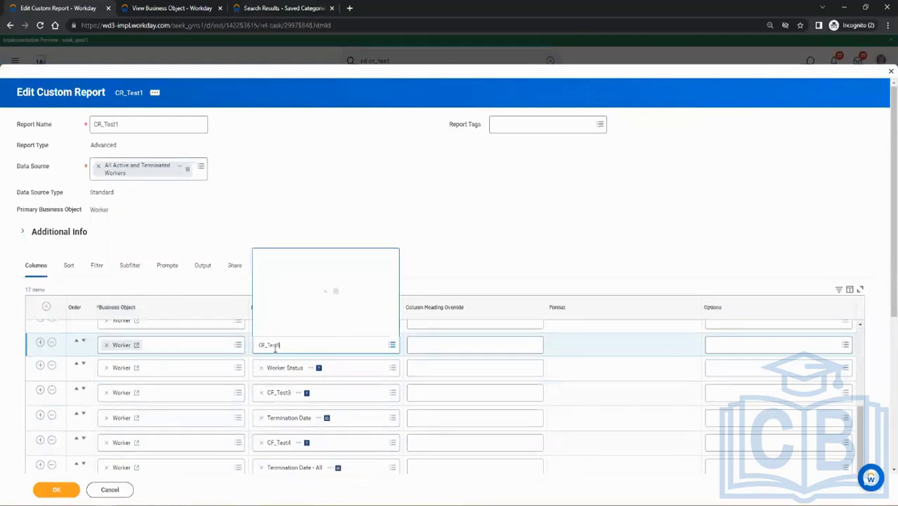
left_click(59, 489)
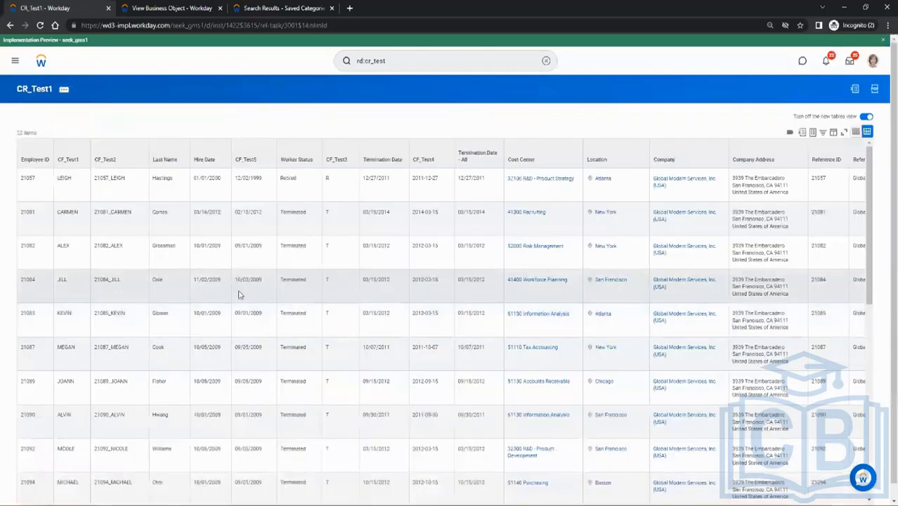
Compare the Hire Date and CF_Test5 values in the first three worker rows of CR_Test1.
left_click(196, 178)
left_click_drag(265, 180, 236, 181)
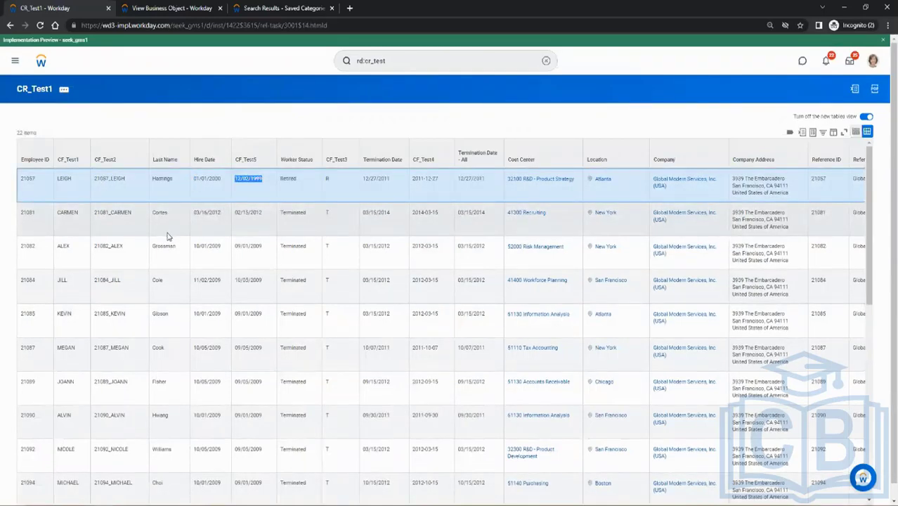
left_click_drag(245, 212, 262, 242)
left_click_drag(197, 244, 263, 246)
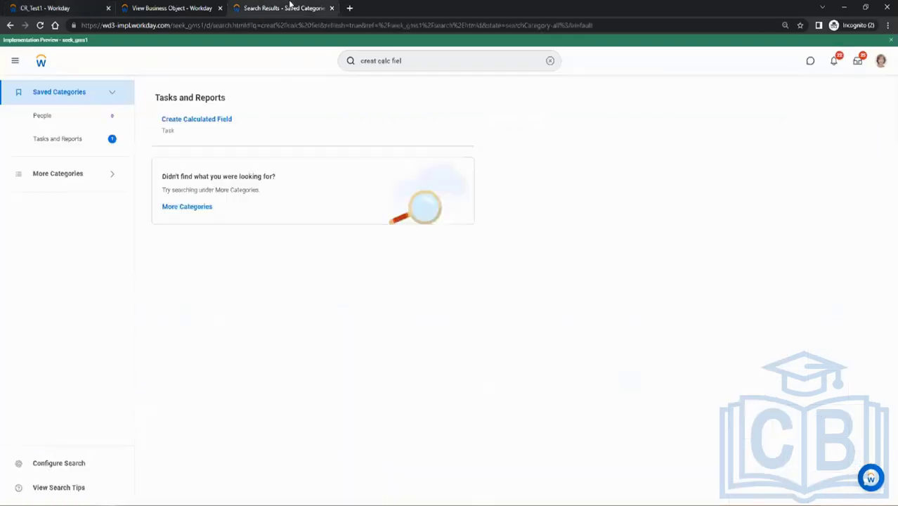
Start the Create Calculated Field task again, checking the CR_Test1 report before returning to the empty form.
left_click(291, 7)
left_click(228, 121)
left_click(409, 146)
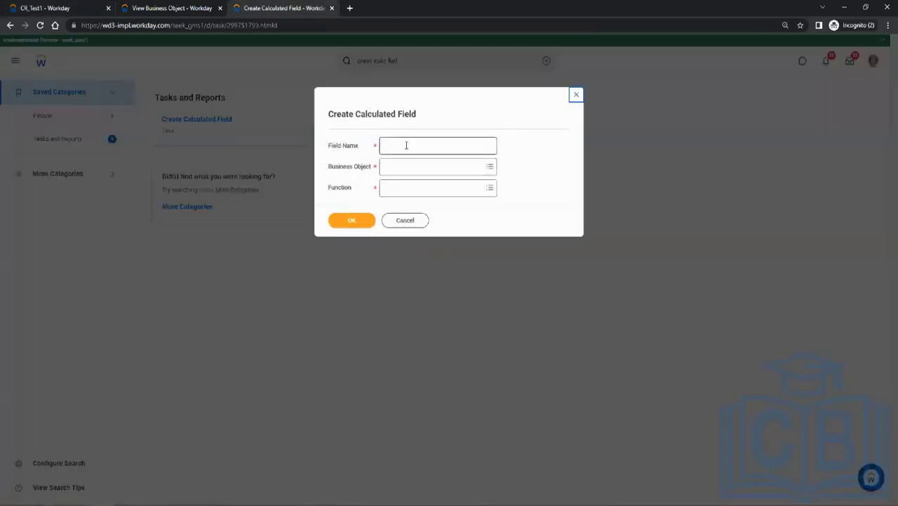
left_click(43, 7)
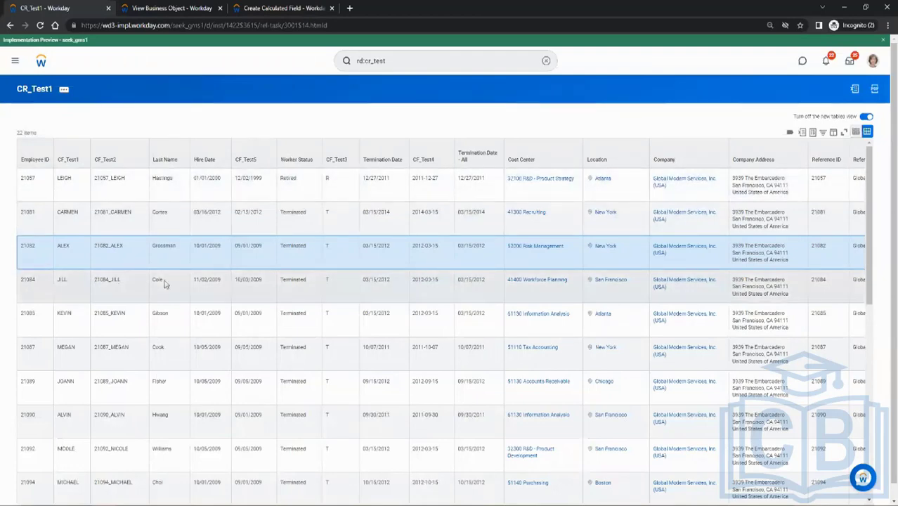
left_click(274, 8)
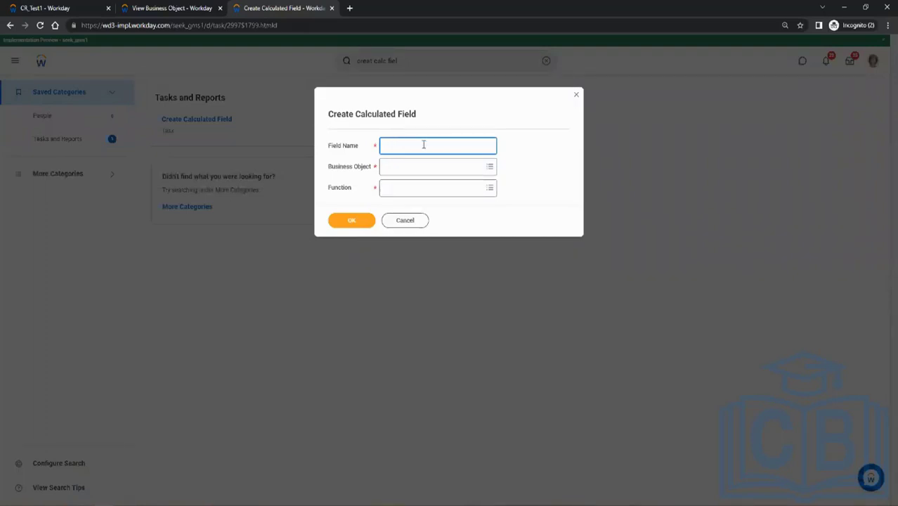
Name the new calculated field CF_Test6 and set its business object to Global.
type("F_Testb")
key("Tab")
type("w")
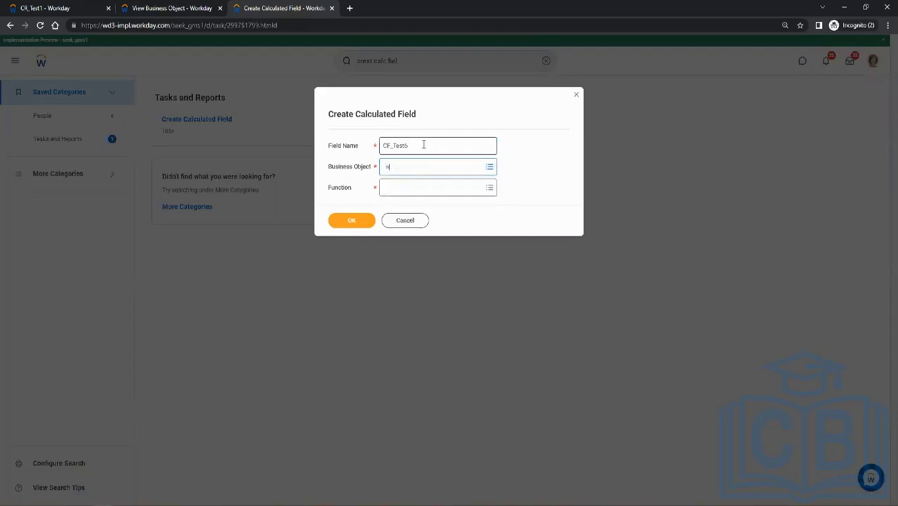
key("BackSpace")
type("global")
key("Return")
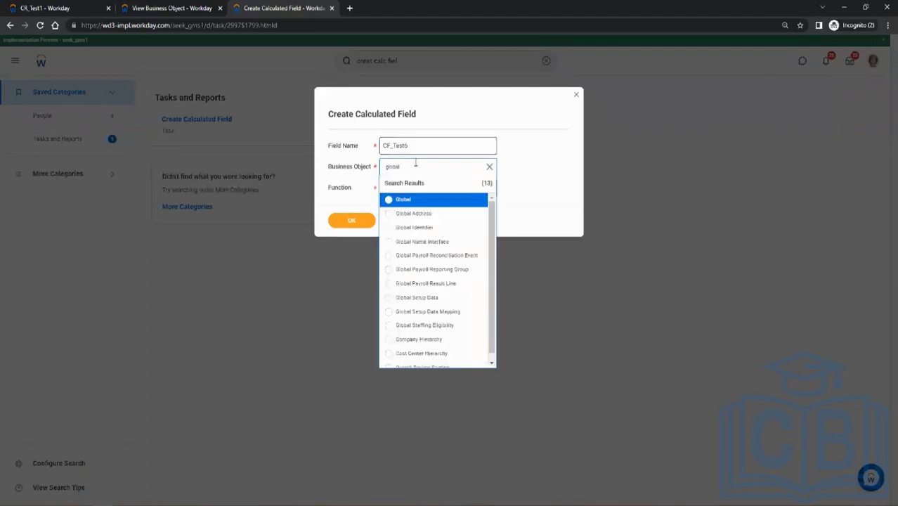
left_click(411, 200)
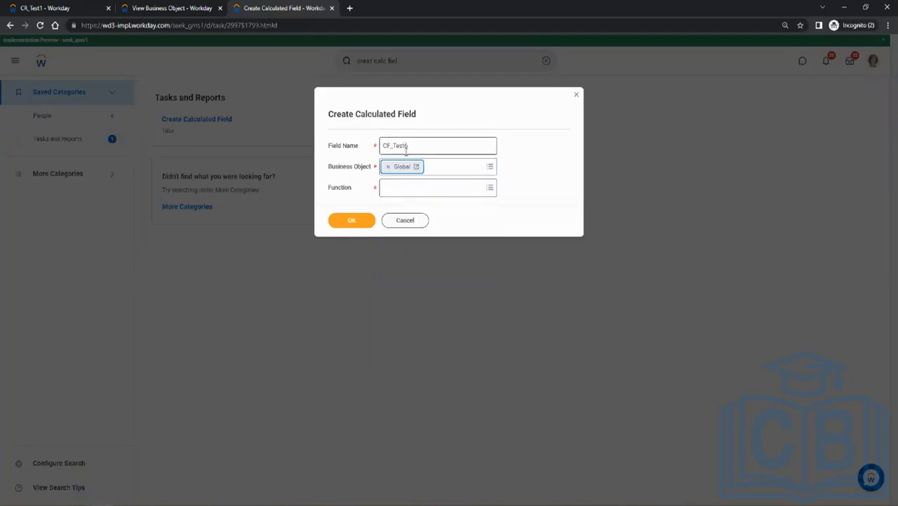
Choose the Text Constant function for CF_Test6 and proceed to its calculation definition.
left_click(408, 193)
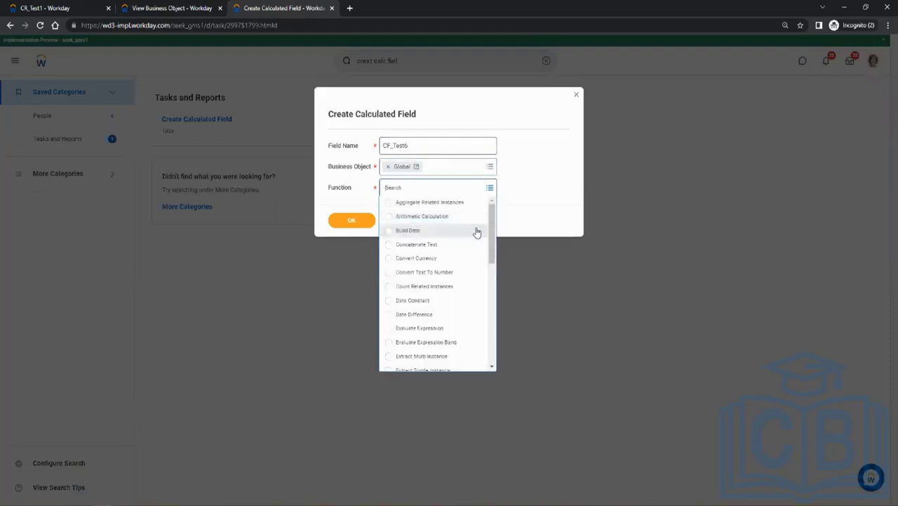
scroll(476, 232, "down", 5)
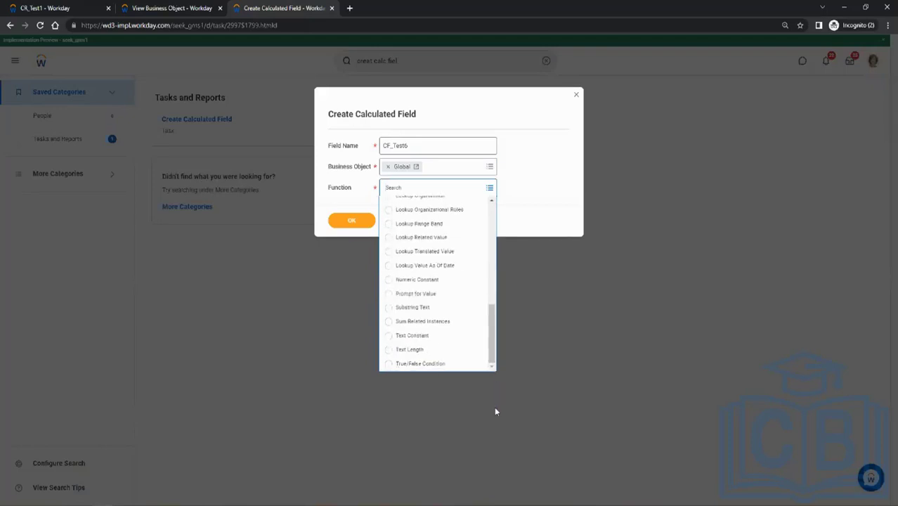
left_click(412, 336)
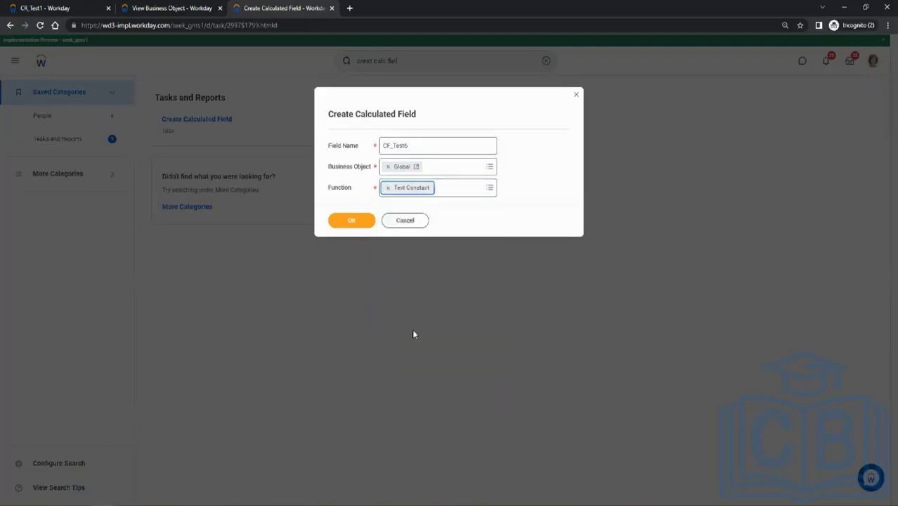
left_click(349, 222)
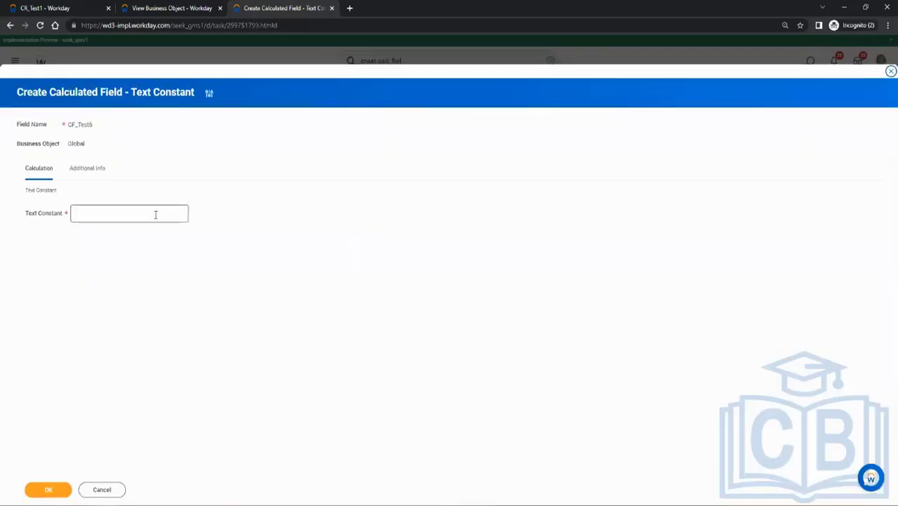
Set the text constant of CF_Test6 to TEST and save the calculated field.
left_click(154, 215)
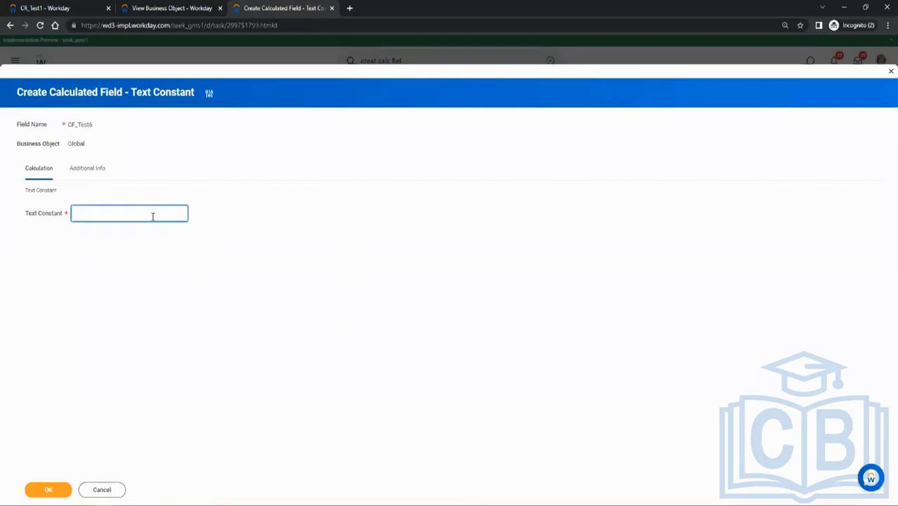
type("TEST")
left_click(46, 492)
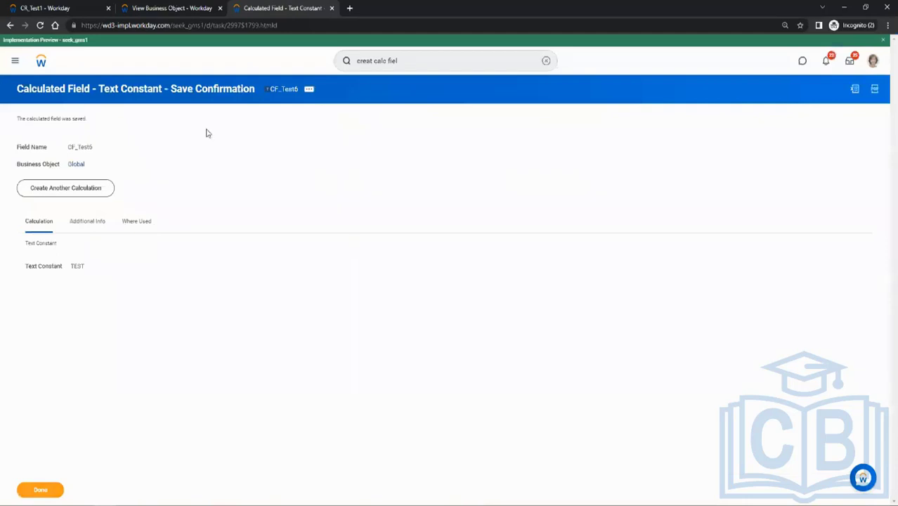
Copy the name of the saved field CF_Test6 and open report CR_Test1 for editing.
right_click(286, 92)
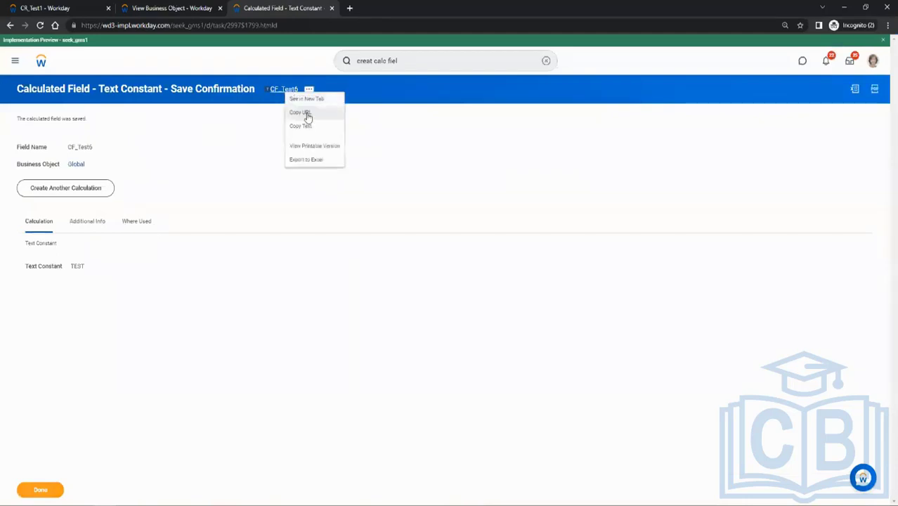
left_click(302, 126)
left_click(26, 6)
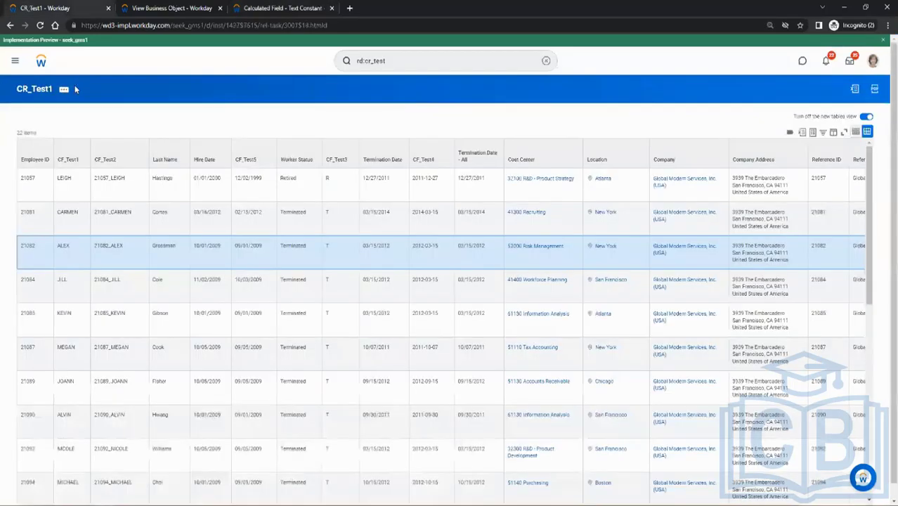
left_click(65, 91)
mouse_move(131, 123)
left_click(182, 125)
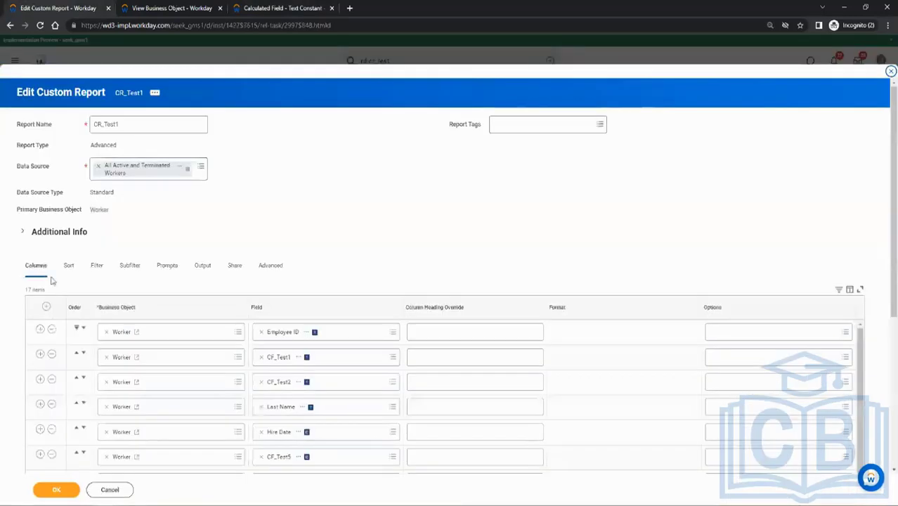
Add a first column with Worker field CF_Test6 above Employee ID in CR_Test1, then save and run the report.
left_click(40, 328)
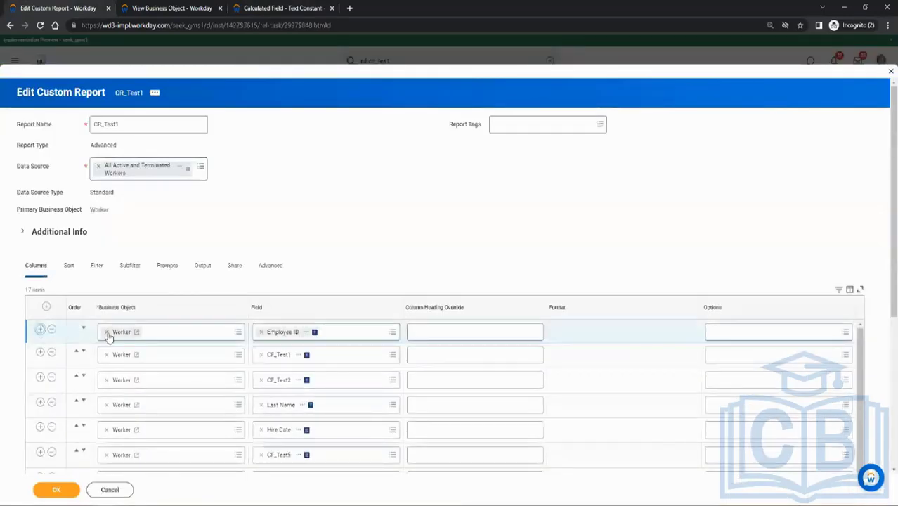
left_click(78, 353)
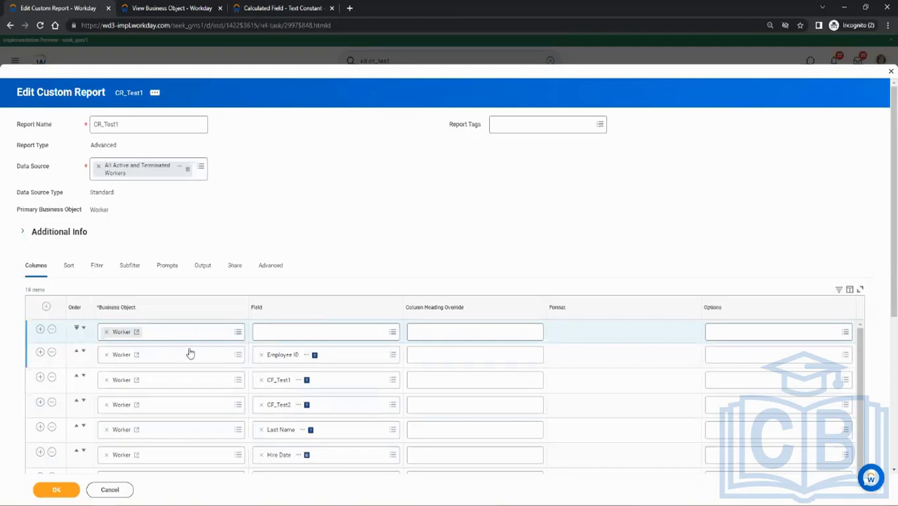
left_click(265, 331)
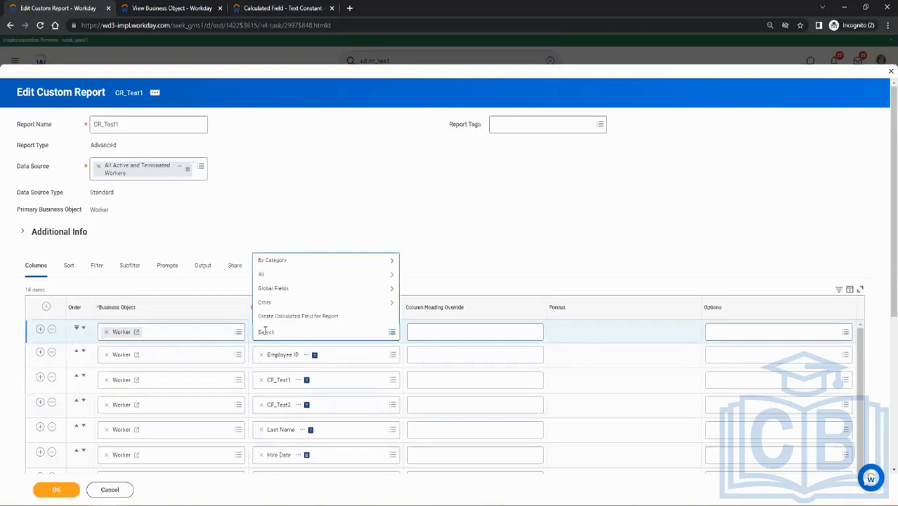
type("CF_Test6")
key("Return")
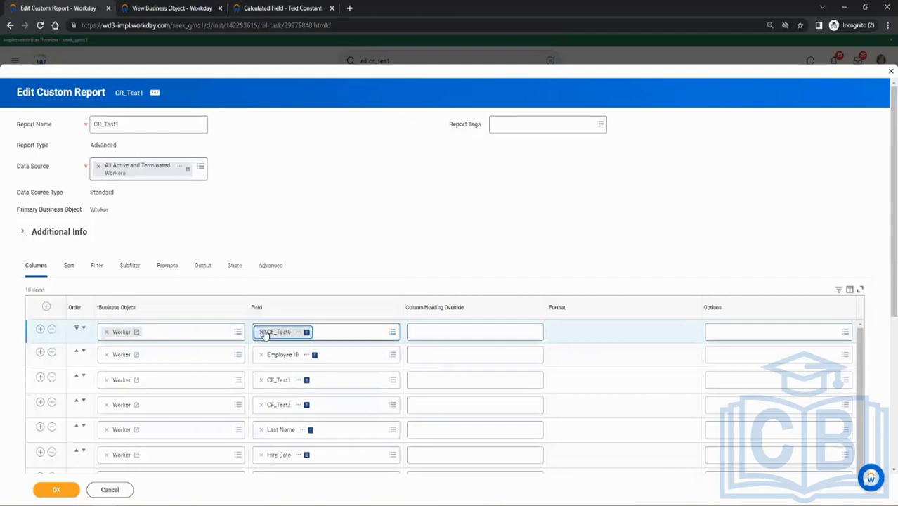
left_click(65, 492)
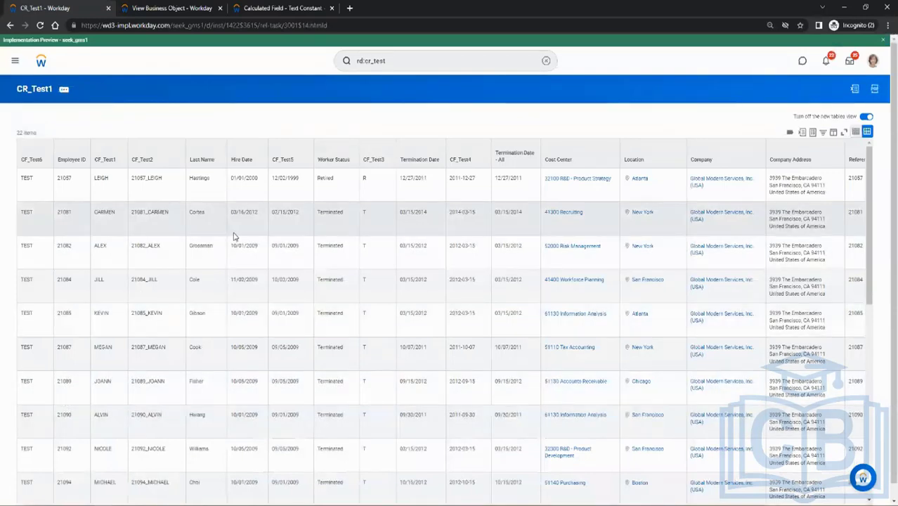
Start creating another calculated field from the CF_Test6 confirmation and look through the available functions.
left_click(260, 8)
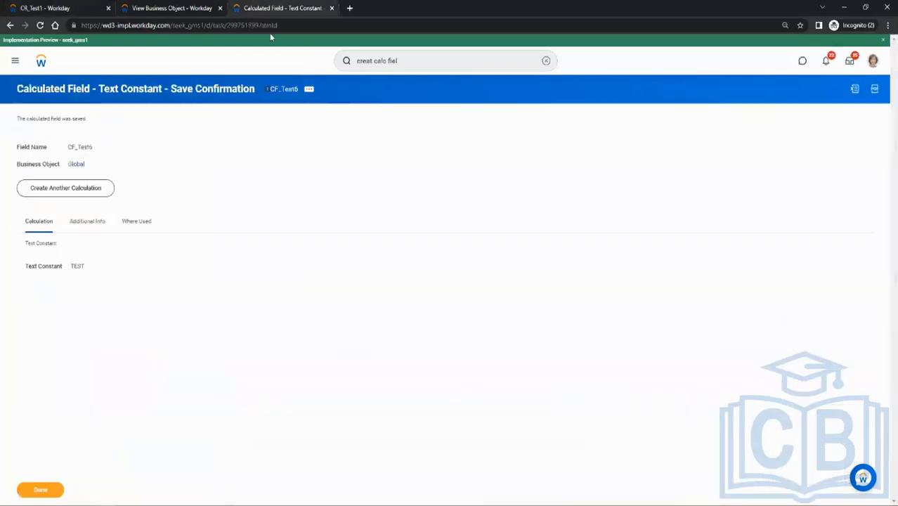
left_click(89, 188)
left_click(405, 192)
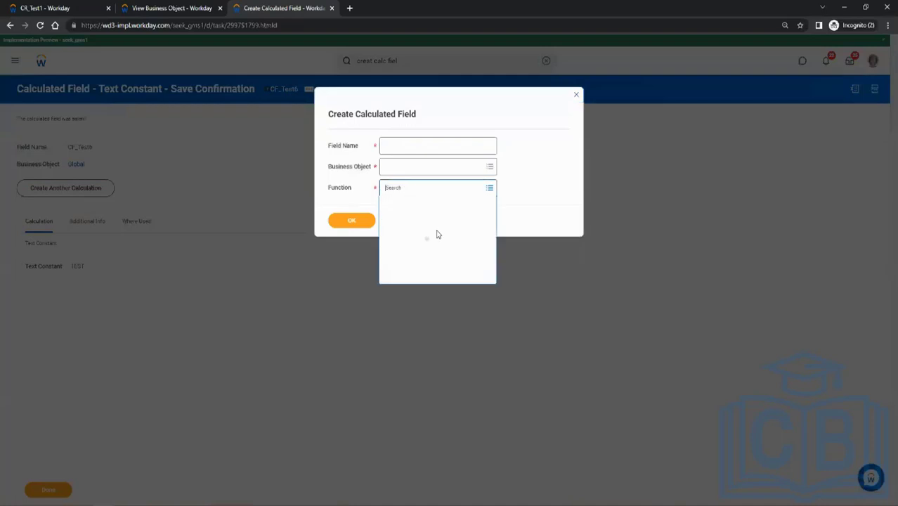
scroll(436, 307, "down", 3)
scroll(436, 307, "up", 3)
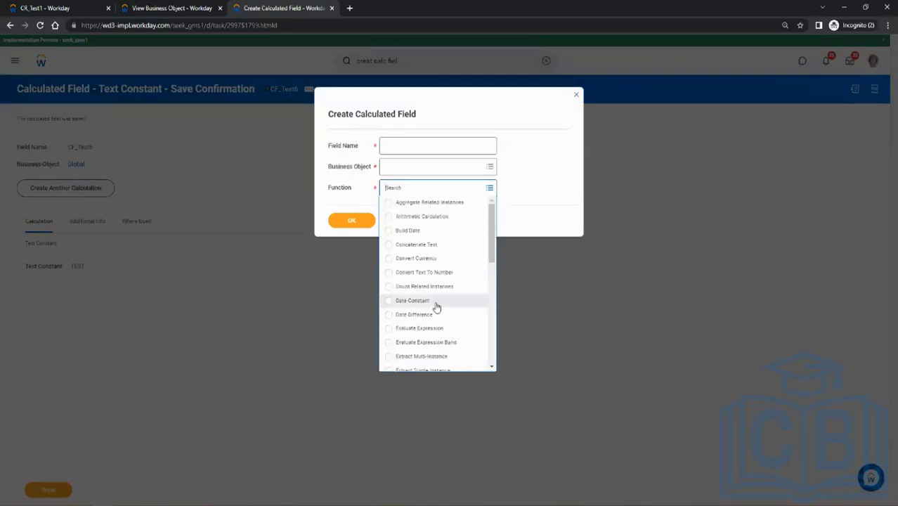
scroll(436, 307, "down", 3)
scroll(436, 307, "up", 3)
Return to the CR_Test1 report and open its definition for editing.
left_click(186, 8)
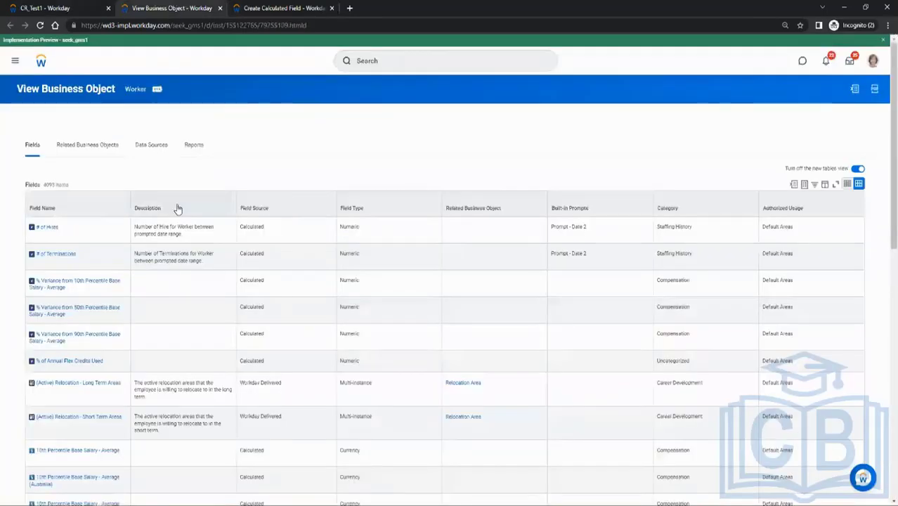
left_click(45, 8)
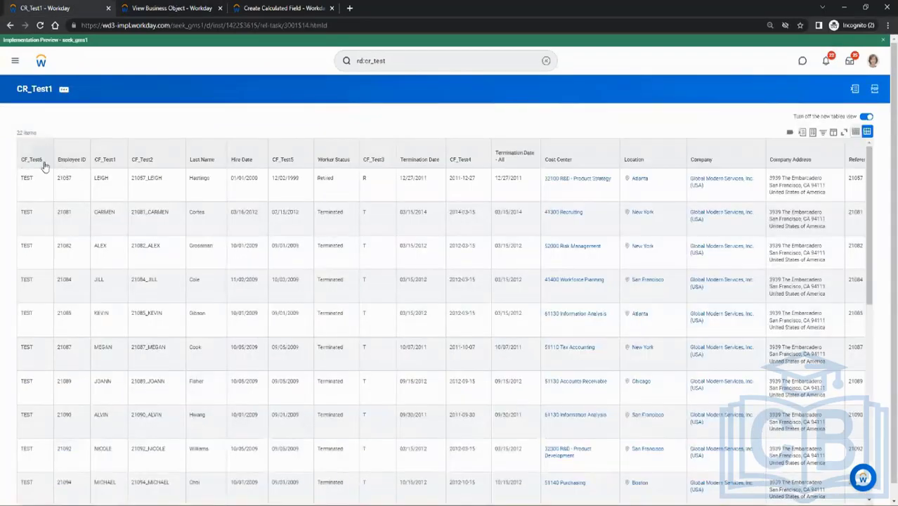
left_click(64, 89)
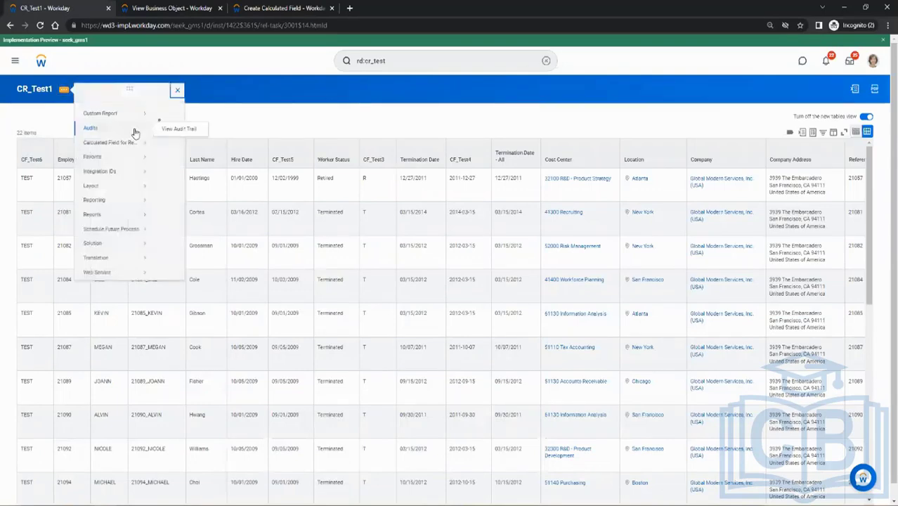
mouse_move(124, 124)
left_click(166, 125)
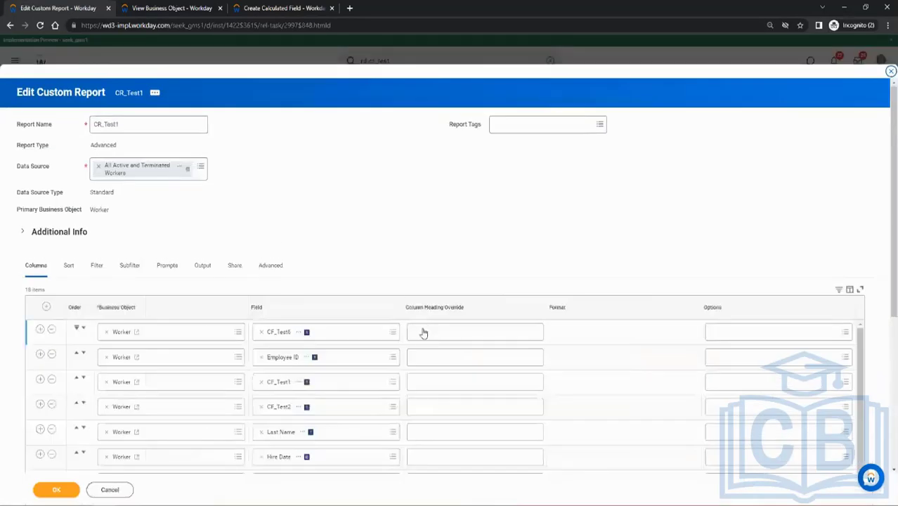
Override the column headings of CF_Test6 with Identifier and Employee ID with EMPLID.
left_click(424, 332)
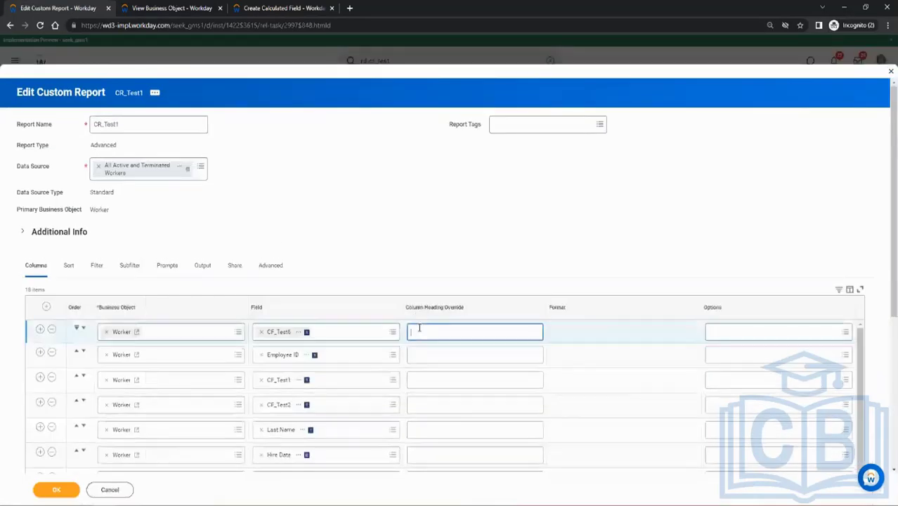
left_click(416, 360)
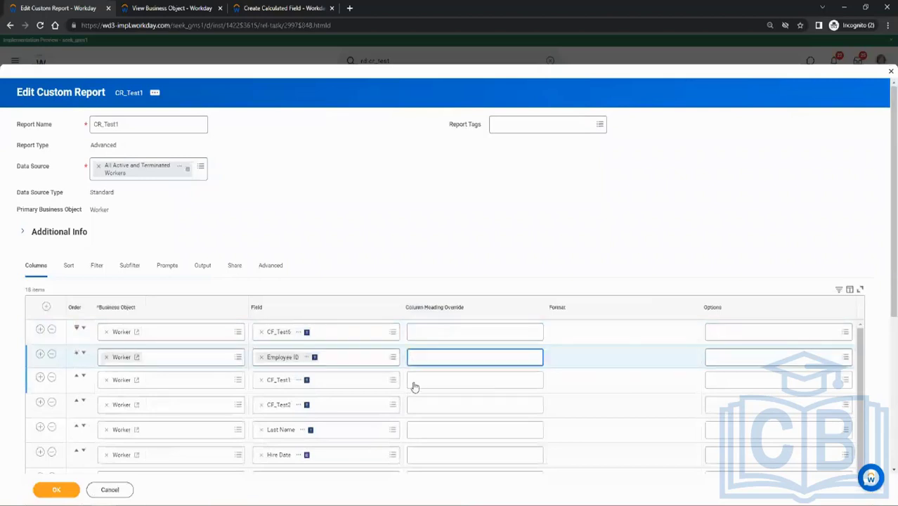
left_click(412, 383)
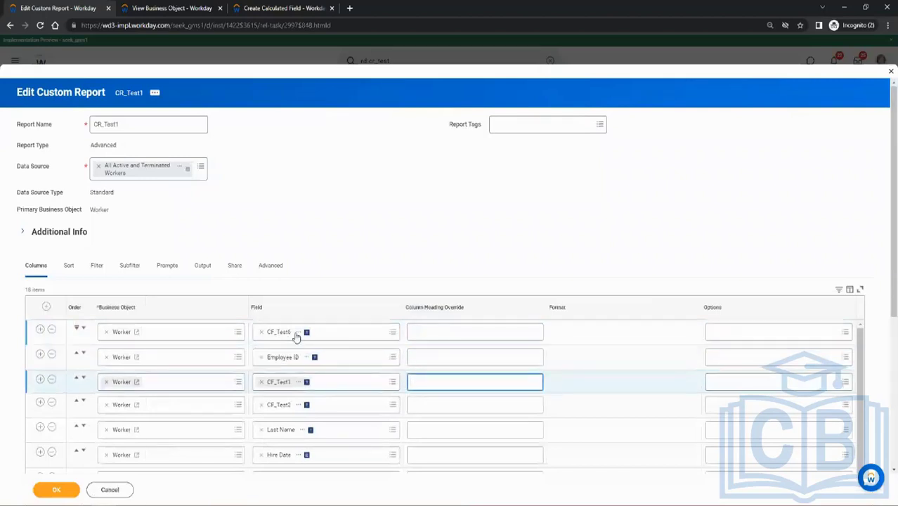
left_click(424, 336)
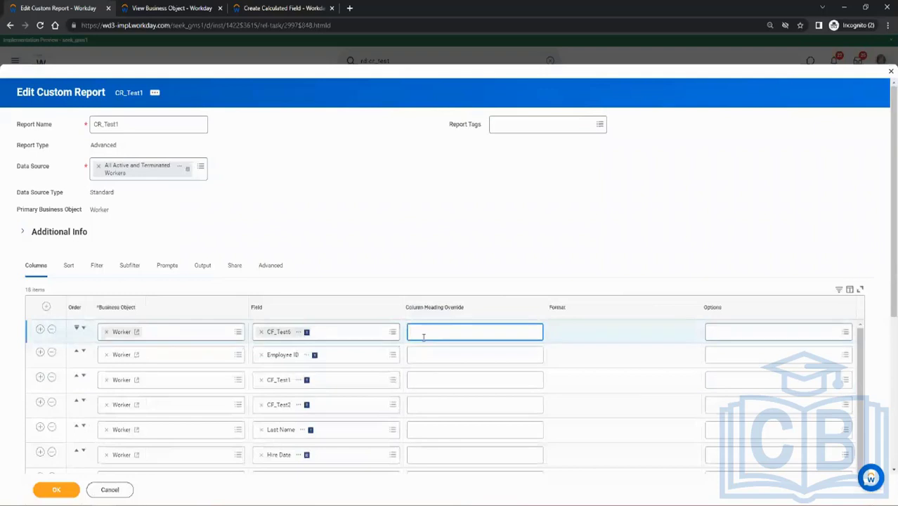
type("Identifier")
left_click(426, 356)
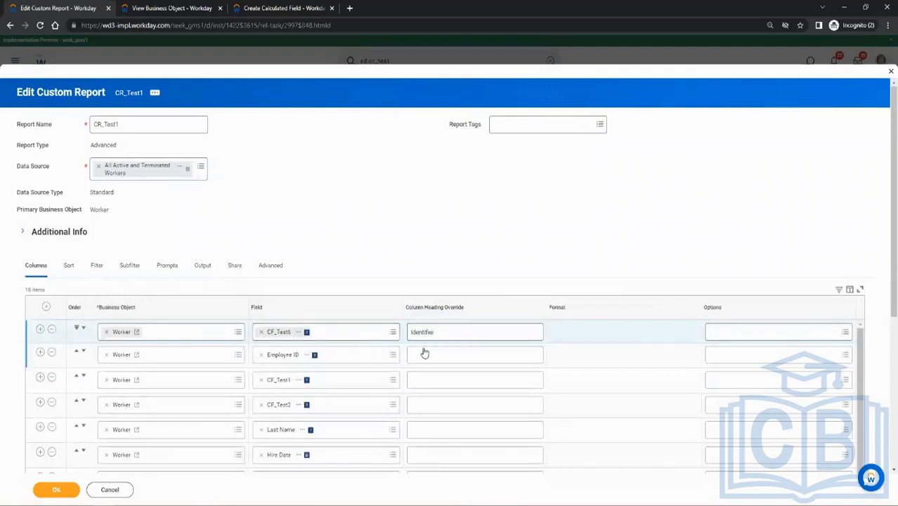
type("EMPLID")
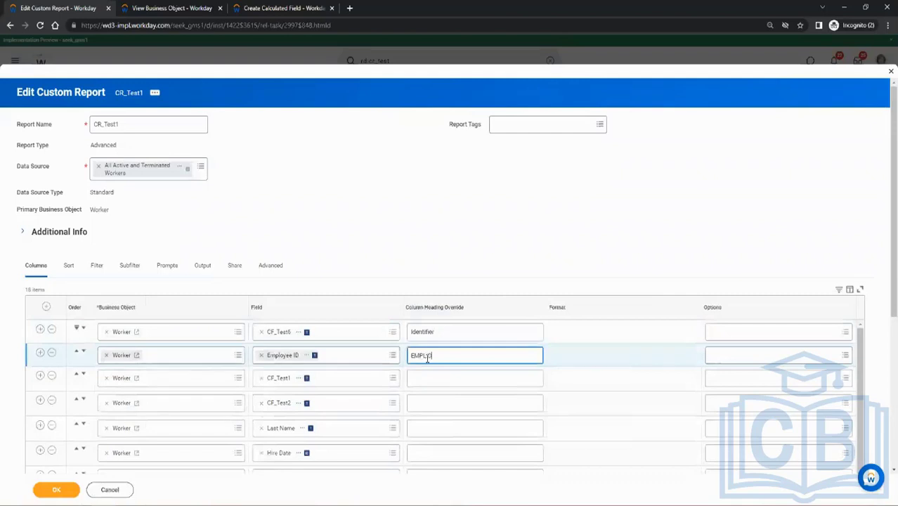
Override the column headings of CF_Test1 with ID and CF_Test2 with FNAME, then save and run the report.
left_click(420, 383)
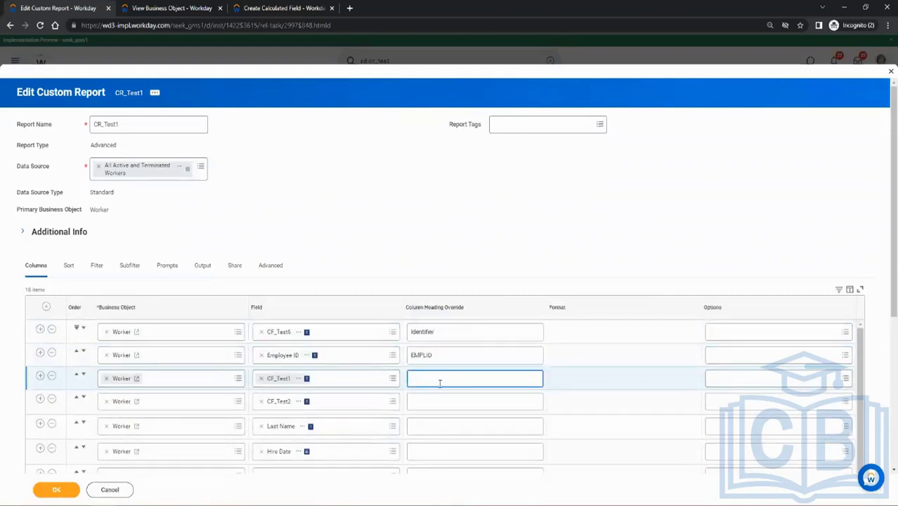
type("ID")
left_click(427, 407)
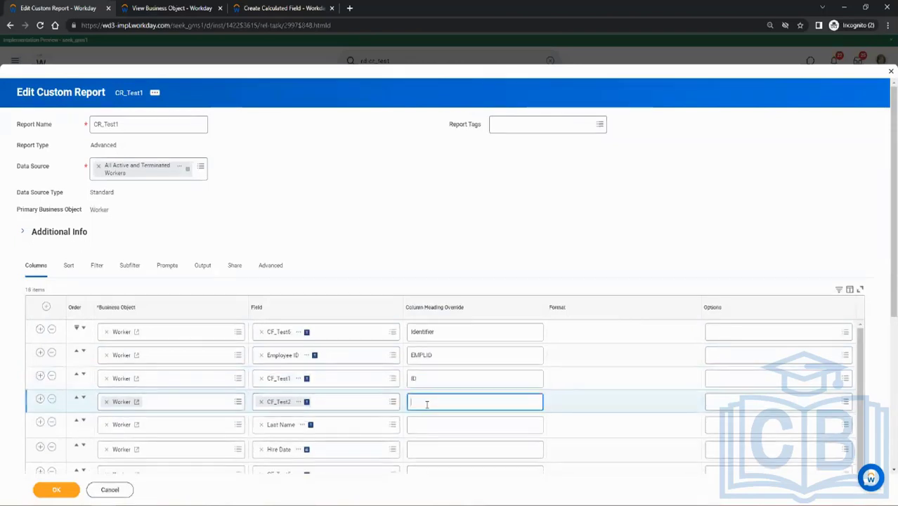
type("FNAME")
scroll(430, 404, "down", 3)
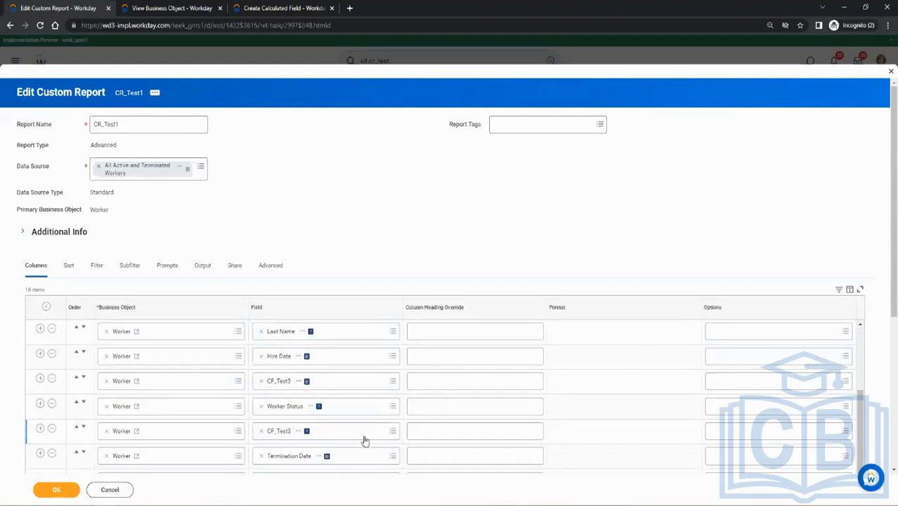
scroll(312, 405, "up", 3)
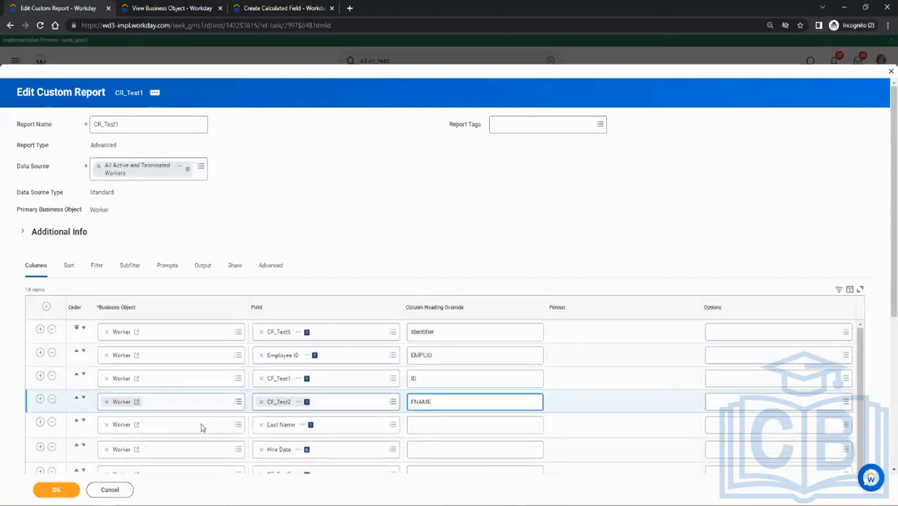
left_click(74, 488)
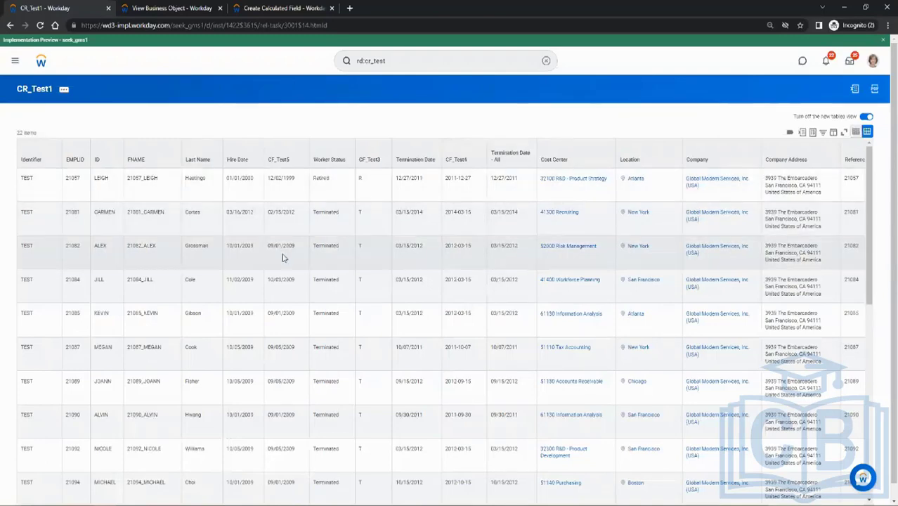
Examine the Last Name values in the first two worker rows of CR_Test1.
scroll(283, 258, "down", 3)
scroll(283, 258, "up", 3)
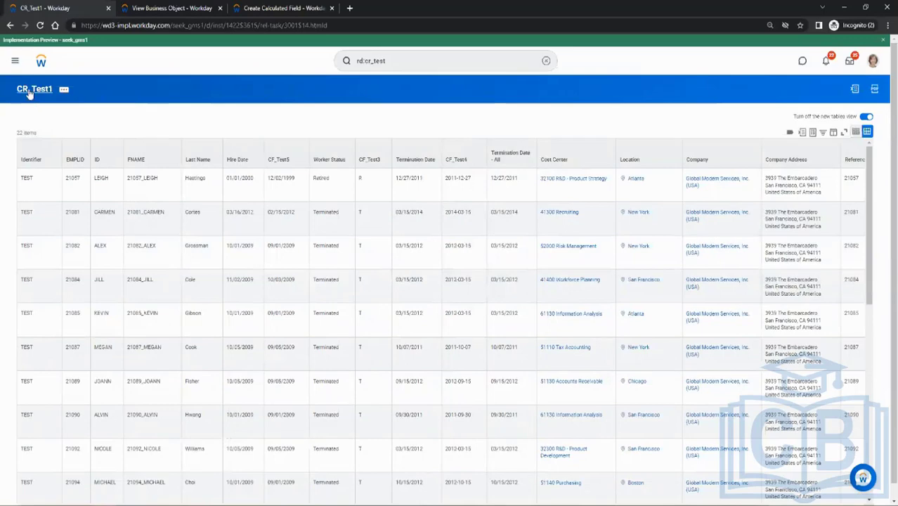
double_click(195, 179)
double_click(193, 213)
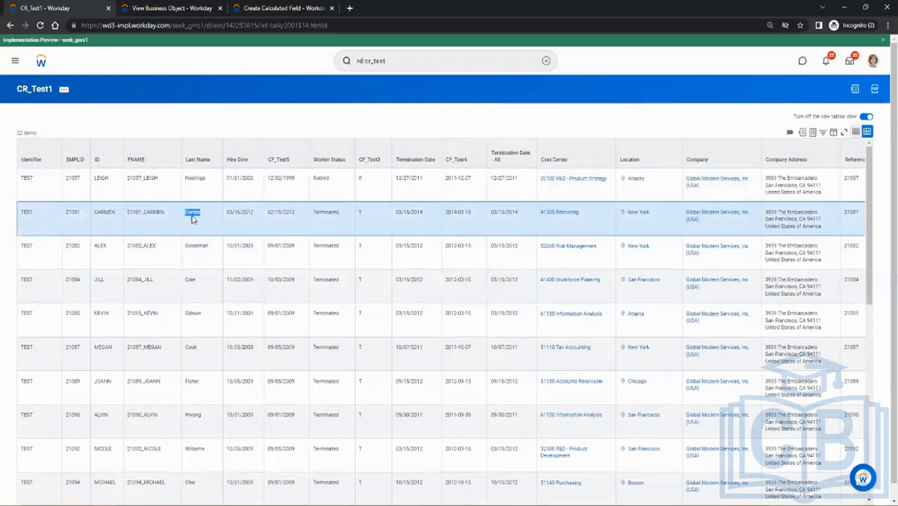
double_click(196, 180)
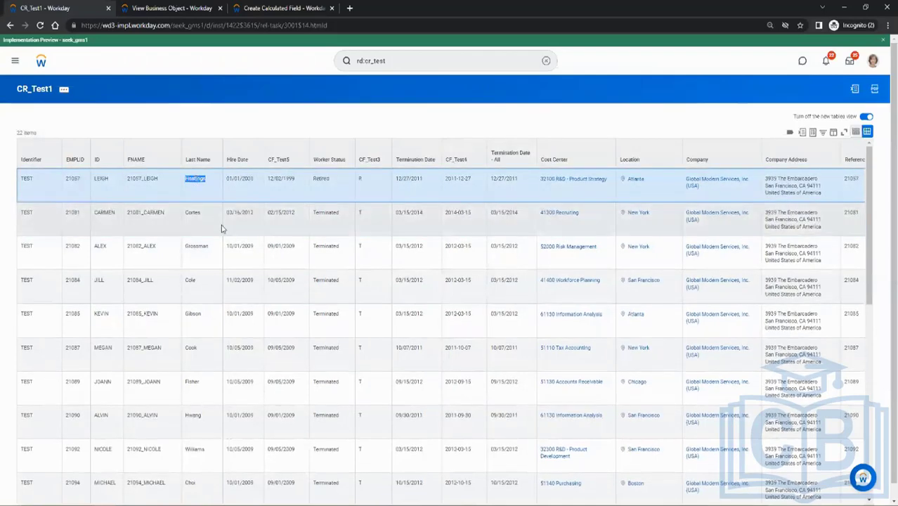
left_click(199, 180)
left_click_drag(185, 178, 206, 180)
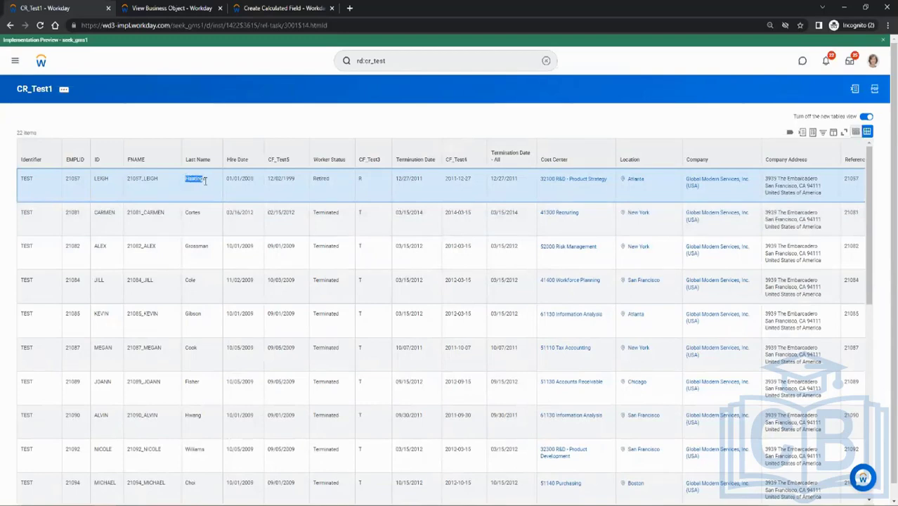
Return to the new calculated field form, choose the Text Length function and name the field CF_Test7.
left_click(276, 6)
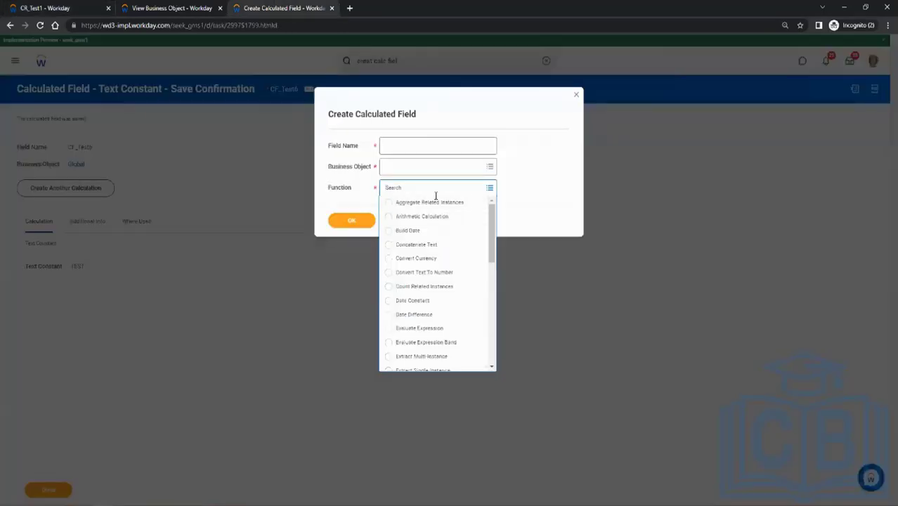
scroll(437, 330, "down", 3)
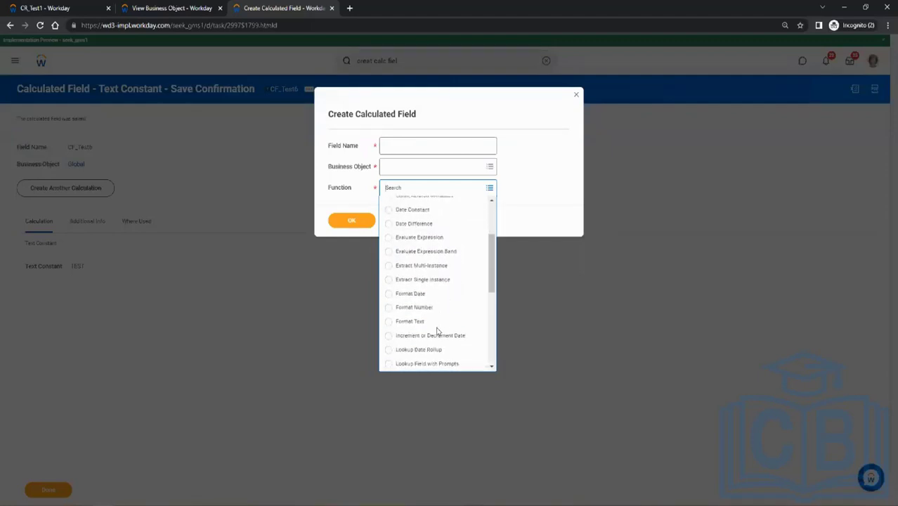
scroll(437, 330, "down", 1)
scroll(443, 306, "down", 1)
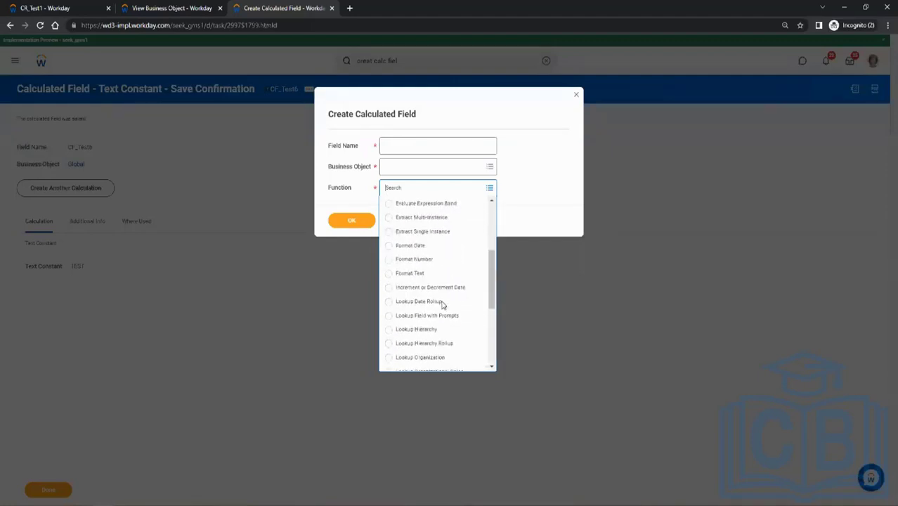
scroll(442, 306, "up", 4)
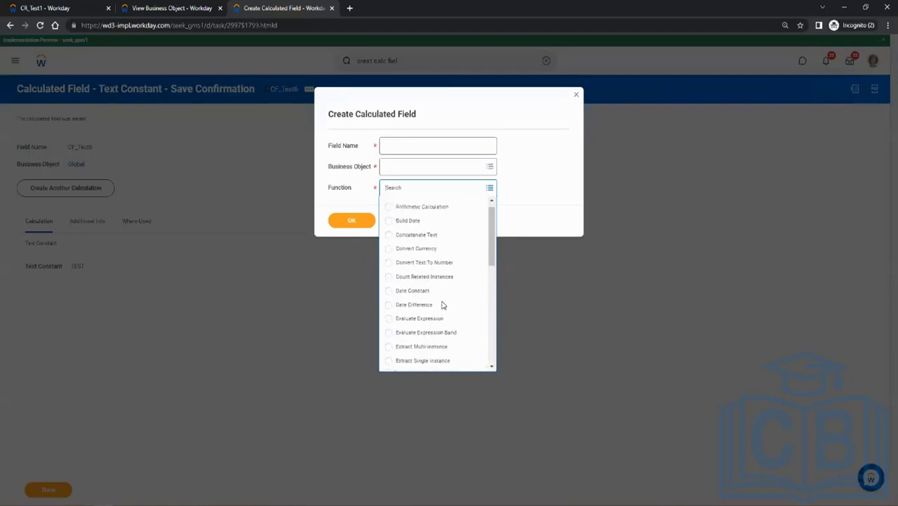
scroll(442, 305, "down", 15)
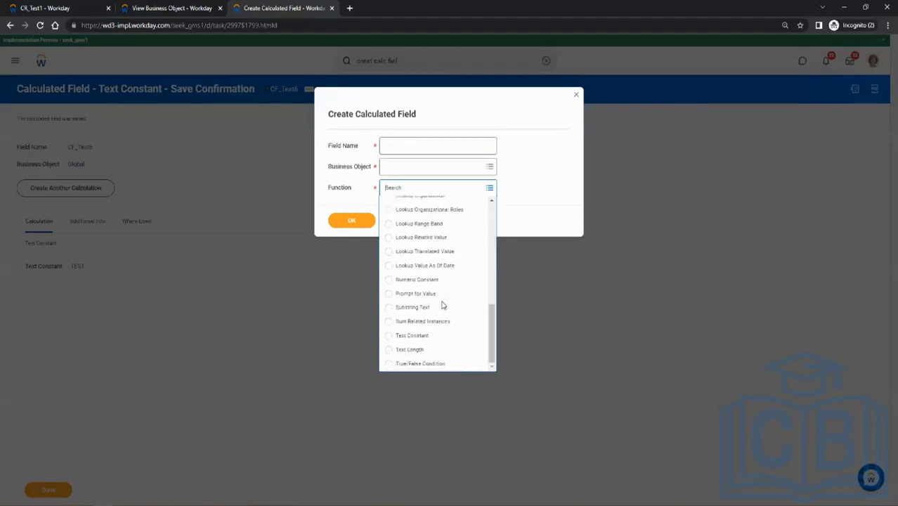
left_click(414, 349)
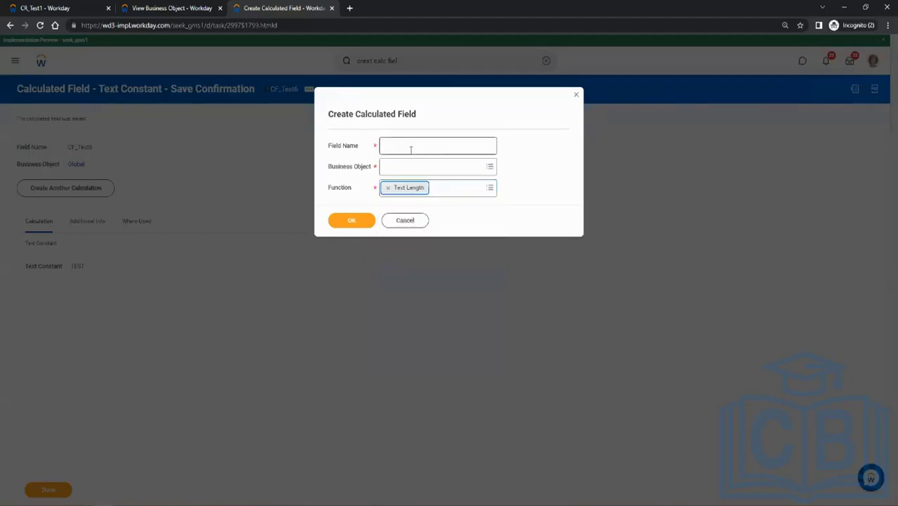
left_click(409, 148)
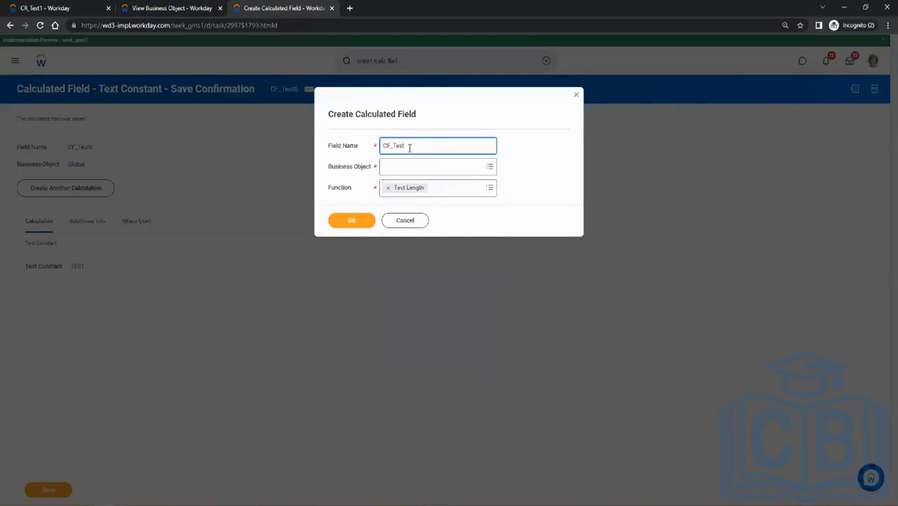
type("7")
key("Tab")
type("l")
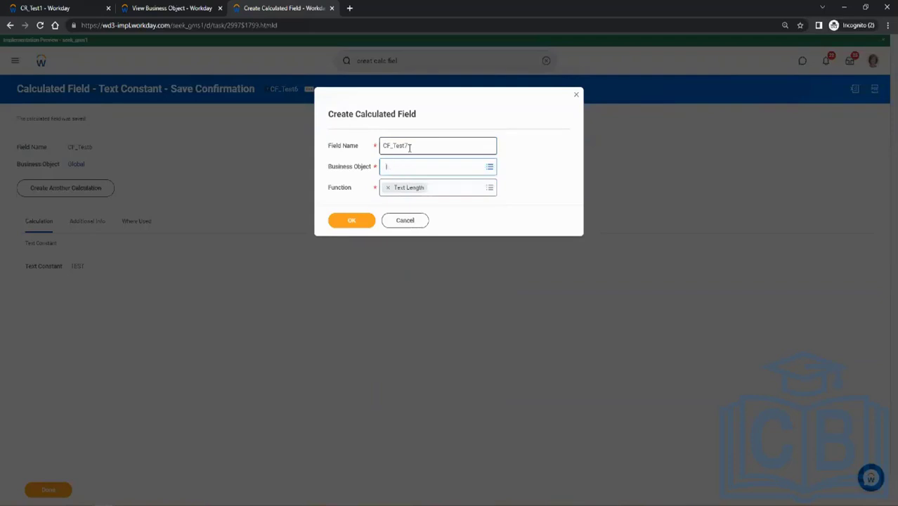
type("ast name")
key("Return")
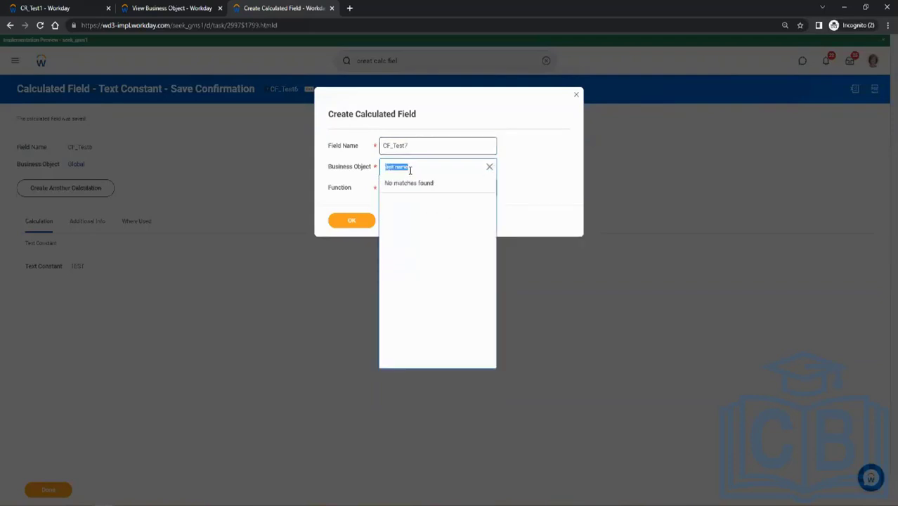
Set the business object of CF_Test7 to Worker and proceed to its calculation settings.
type("w")
key("Return")
type("worker")
key("Return")
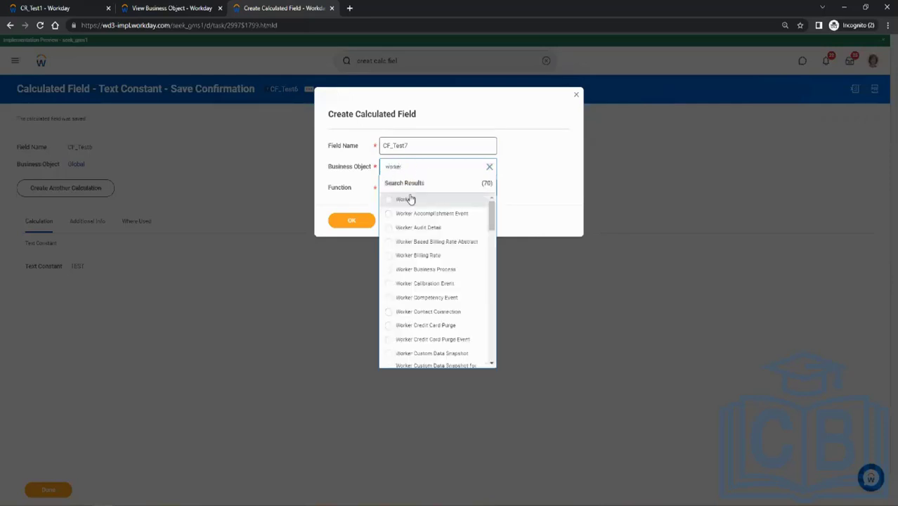
left_click(411, 200)
left_click(348, 221)
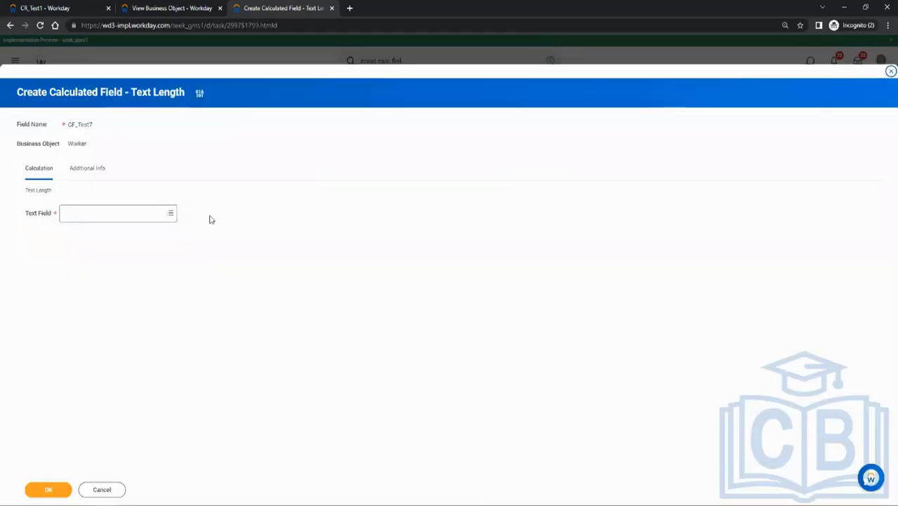
Set Last Name as the text field whose length is calculated and save the calculated field.
left_click(149, 212)
type("last name")
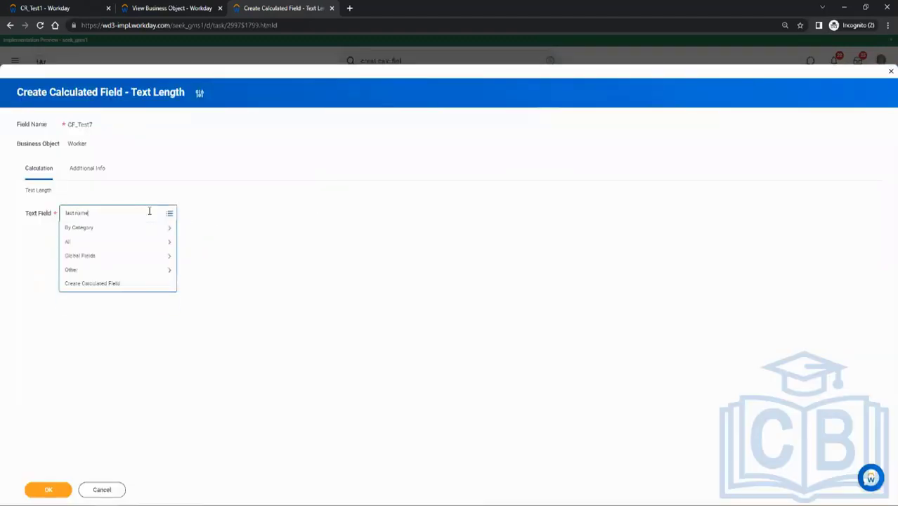
key("Return")
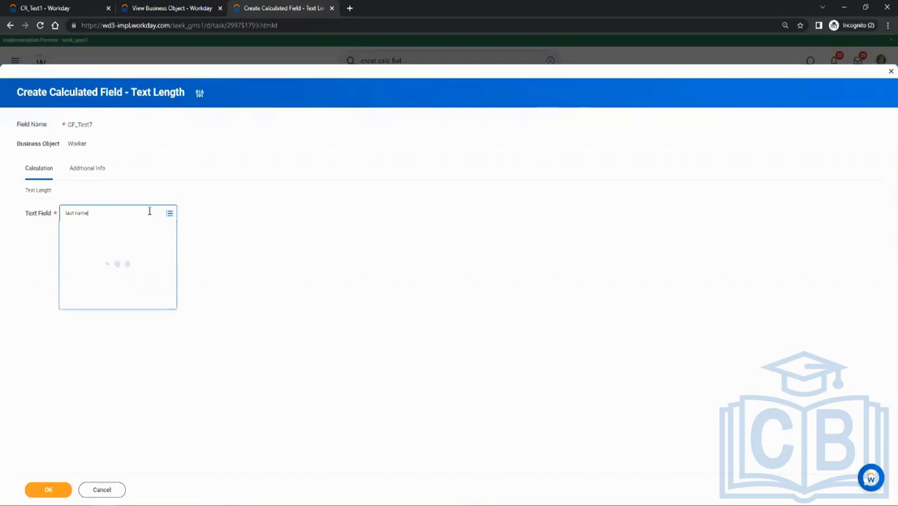
left_click(107, 248)
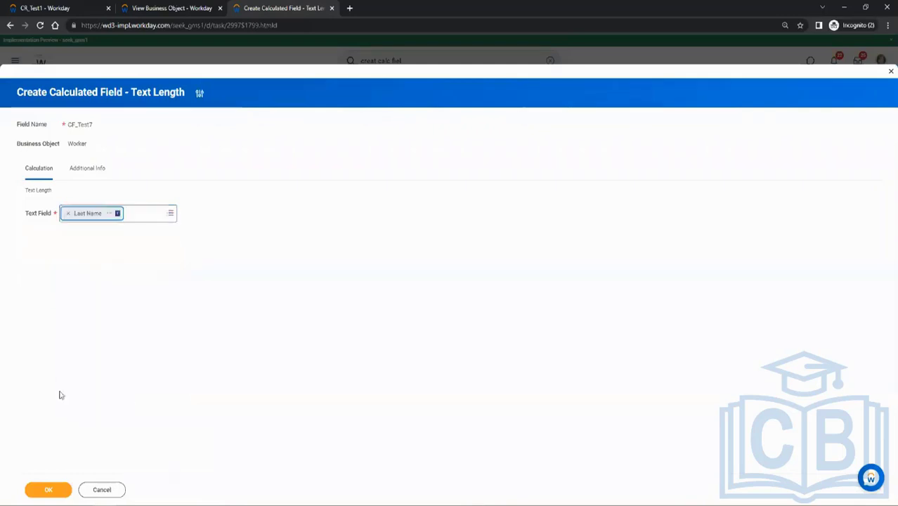
left_click(34, 488)
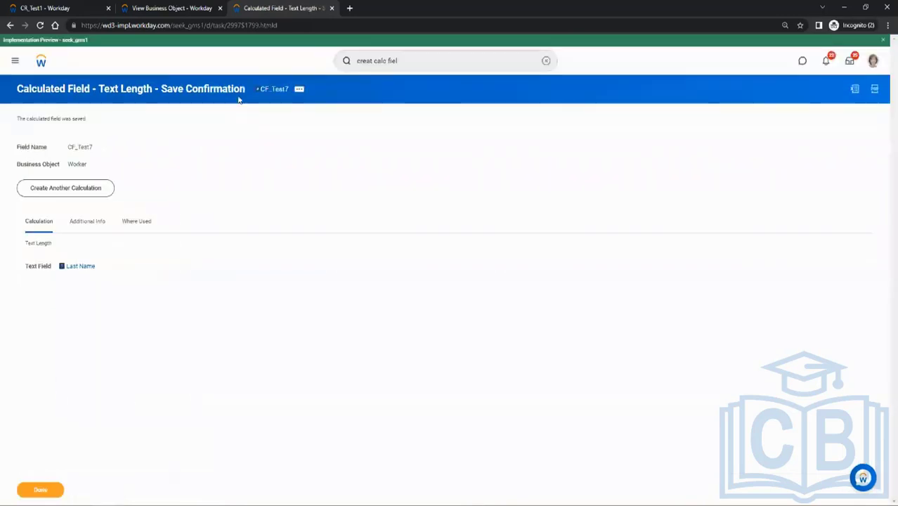
Return to the CR_Test1 report and open its definition for editing to include CF_Test7.
left_click(299, 88)
left_click(296, 120)
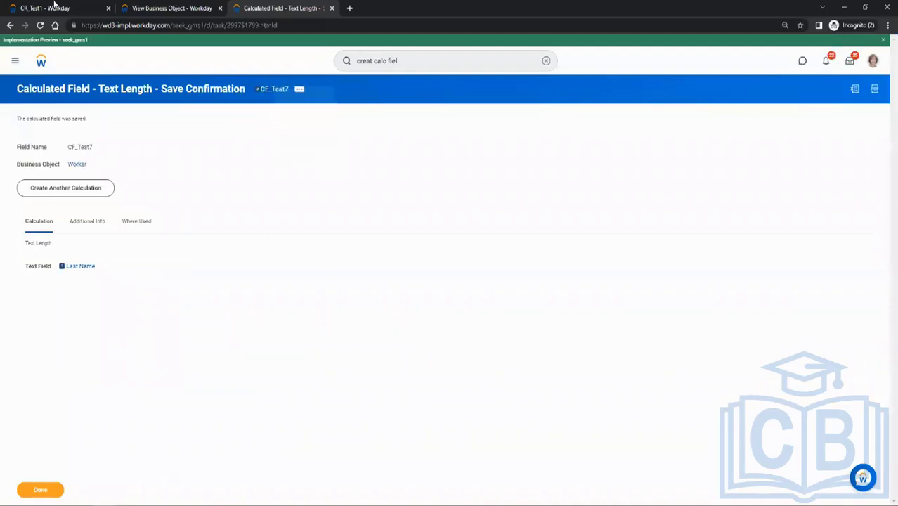
left_click(51, 8)
left_click(64, 94)
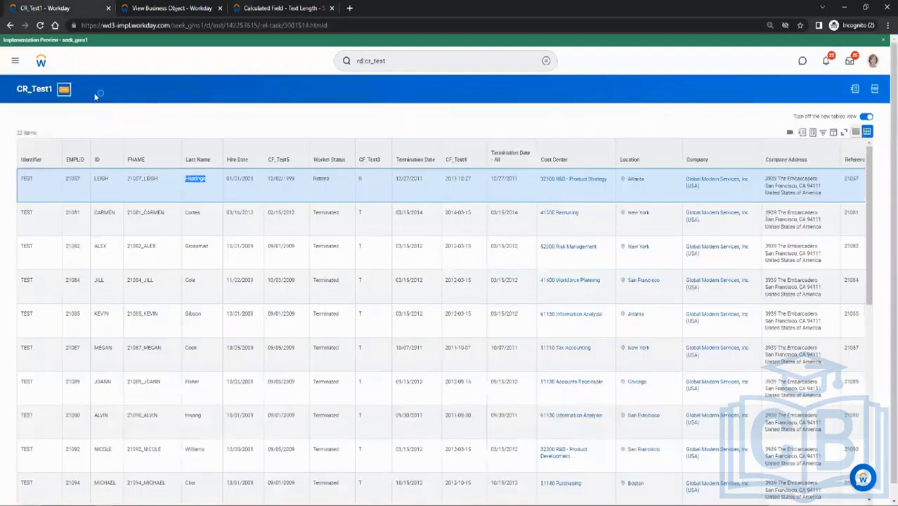
mouse_move(121, 128)
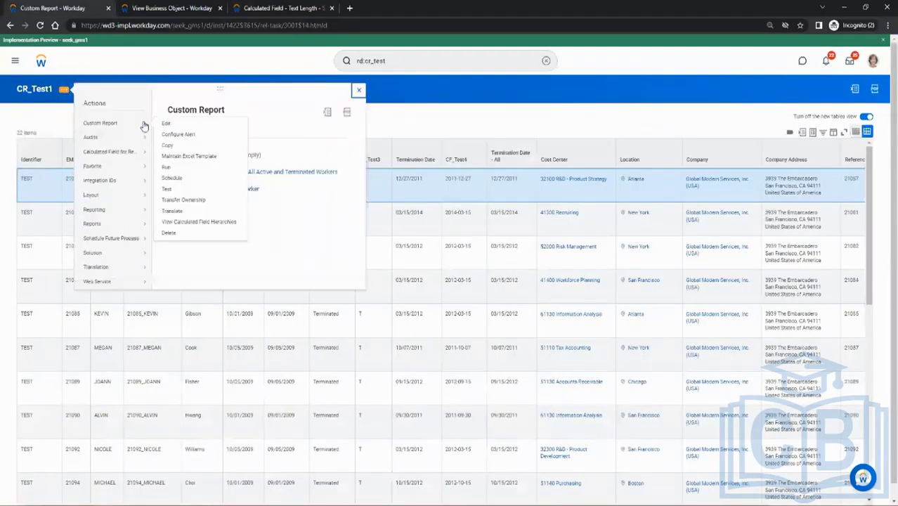
left_click(168, 124)
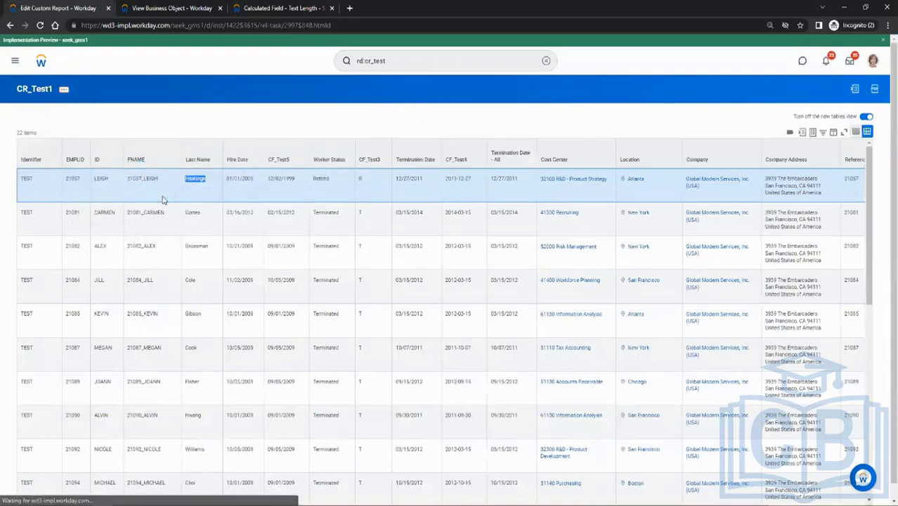
Add a CF_Test7 column below Last Name with the column heading override Length and save the report.
scroll(176, 225, "down", 2)
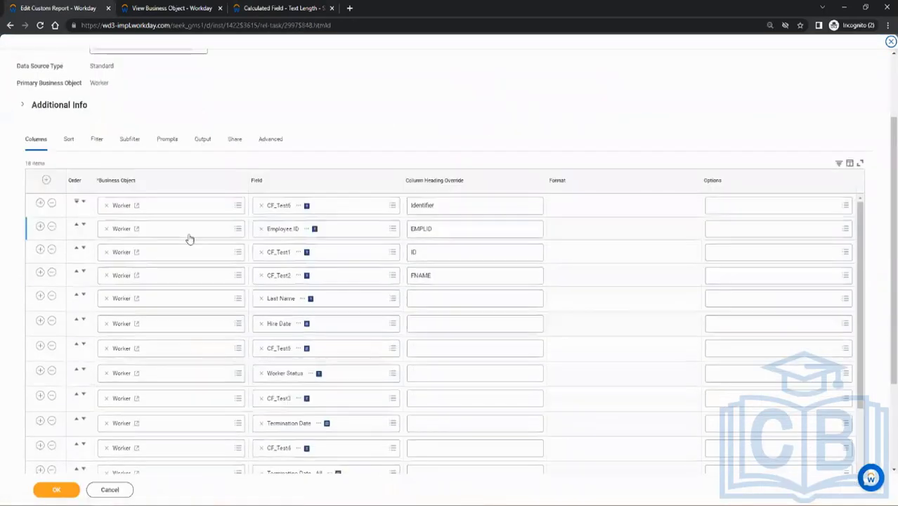
left_click(40, 296)
left_click(278, 323)
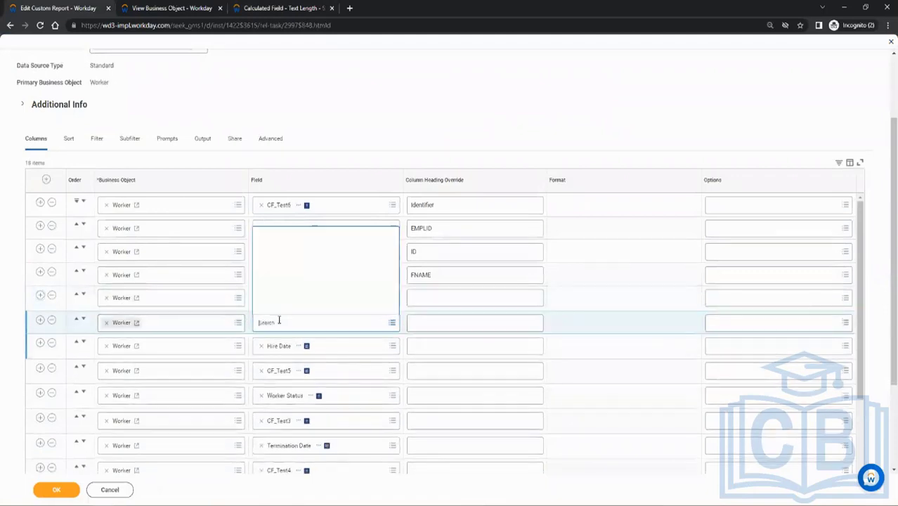
type("CF_Test7")
left_click(419, 323)
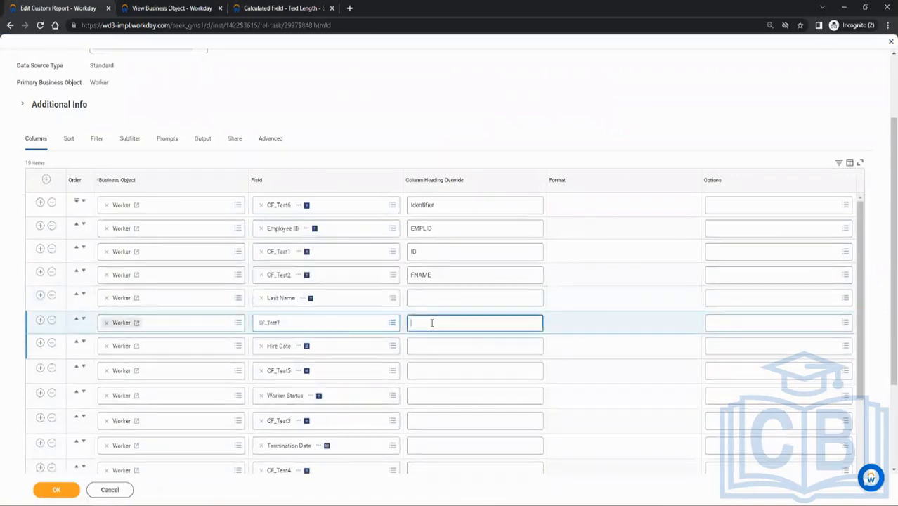
type("Length")
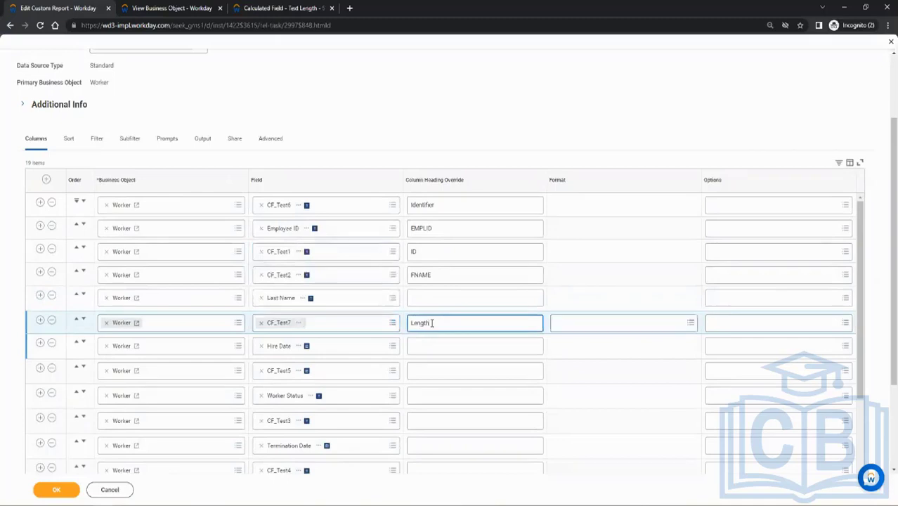
left_click(62, 494)
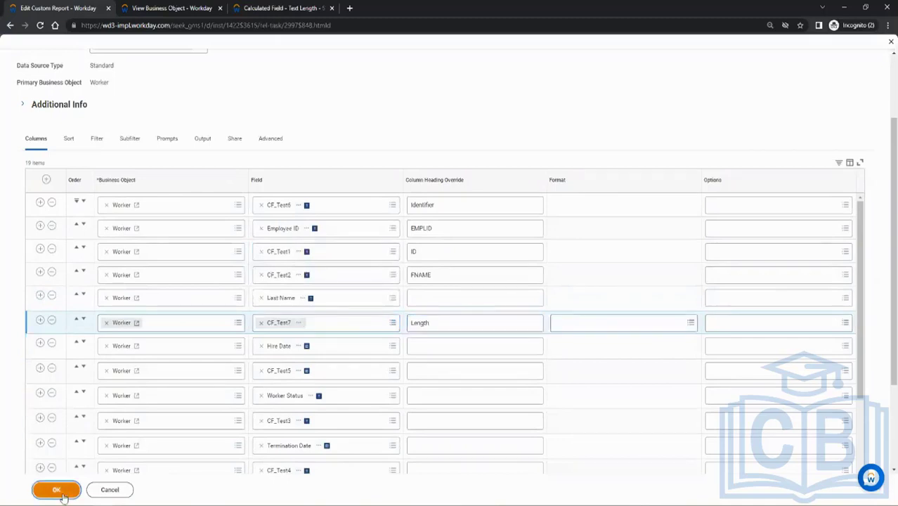